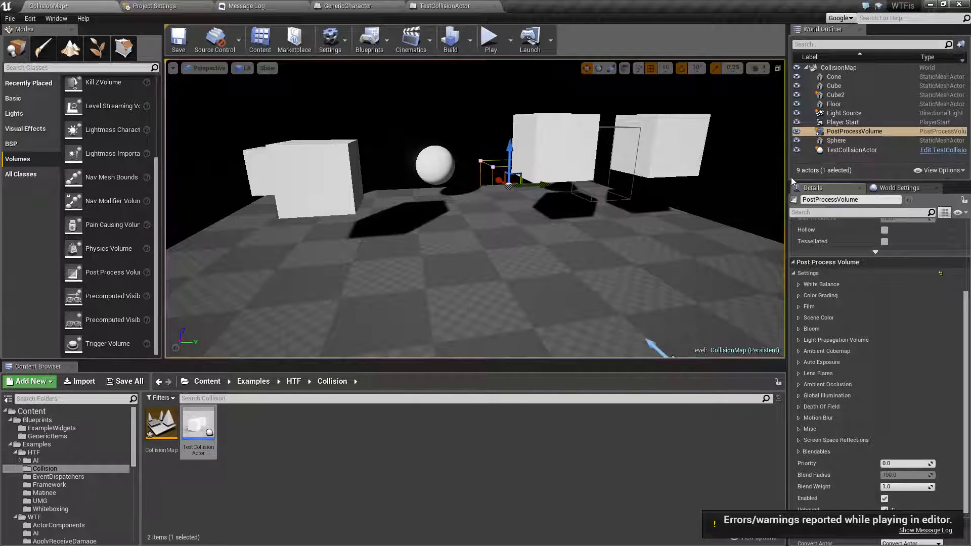
{"action": "left_click", "coordinate": [338, 181]}
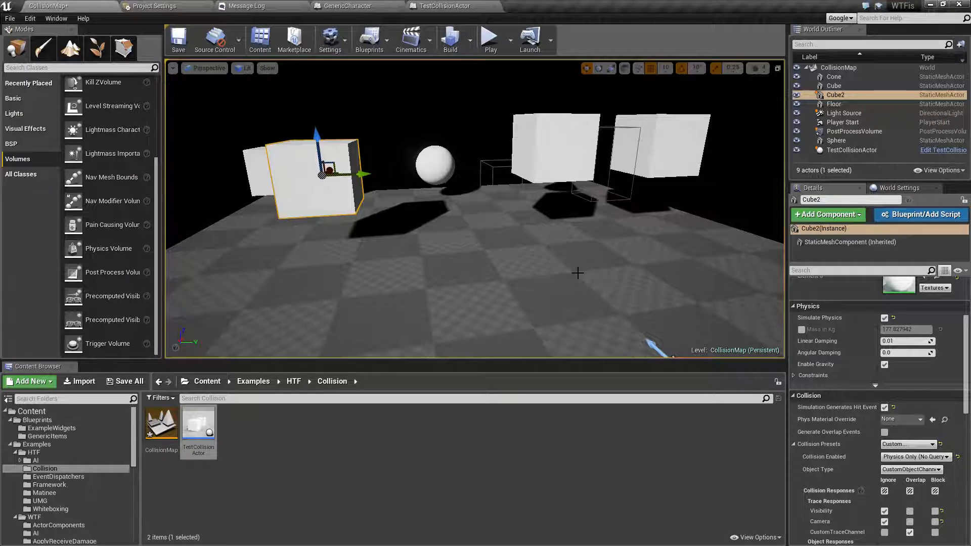
{"action": "mouse_move", "coordinate": [608, 289]}
{"action": "right_mouse_down"}
{"action": "mouse_move", "coordinate": [577, 256]}
{"action": "mouse_move", "coordinate": [602, 249]}
{"action": "mouse_move", "coordinate": [608, 288]}
{"action": "right_mouse_up"}
{"action": "key", "text": "w"}
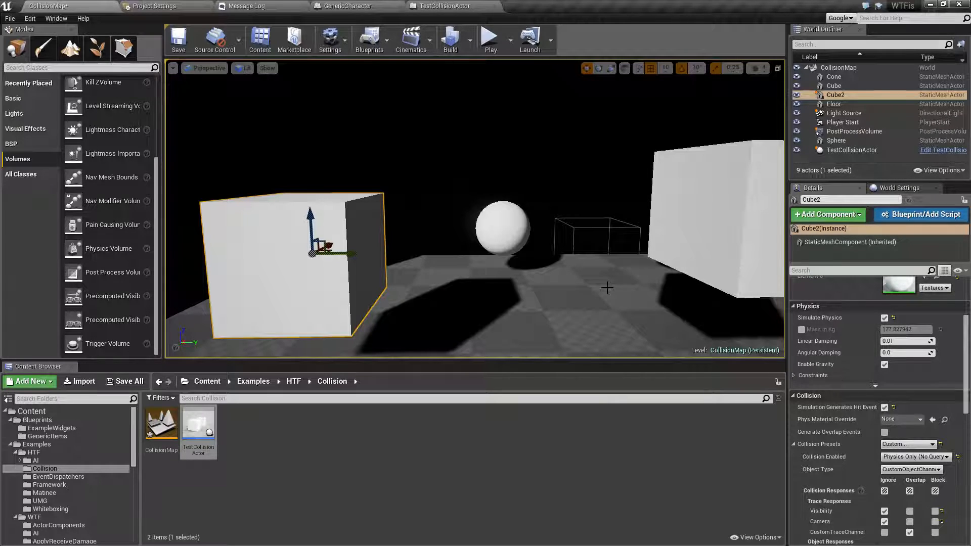
{"action": "key", "text": "s"}
{"action": "key", "text": "d"}
{"action": "right_click_drag", "start_coordinate": [540, 281], "coordinate": [540, 287]}
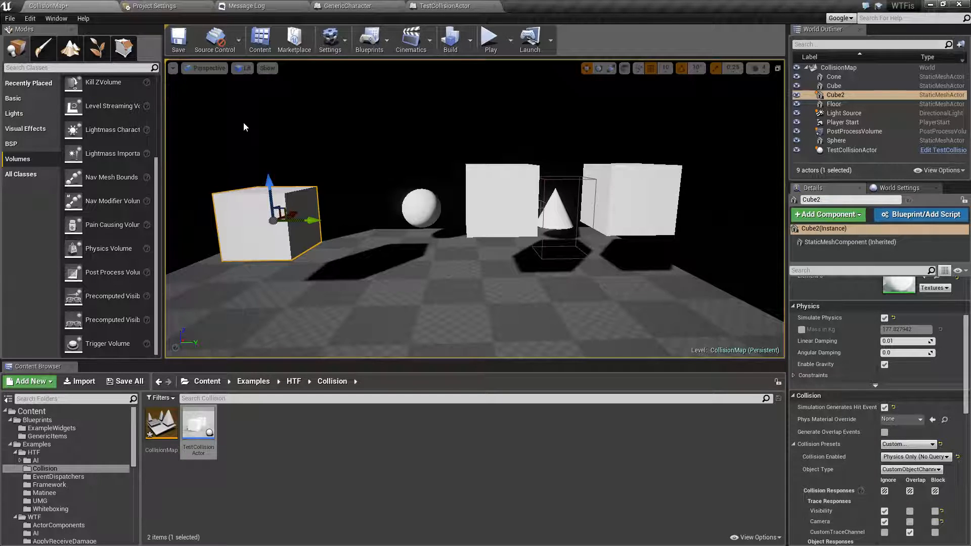
Delete the custom-collision cube, Cube2, from the level
{"action": "left_click", "coordinate": [483, 218]}
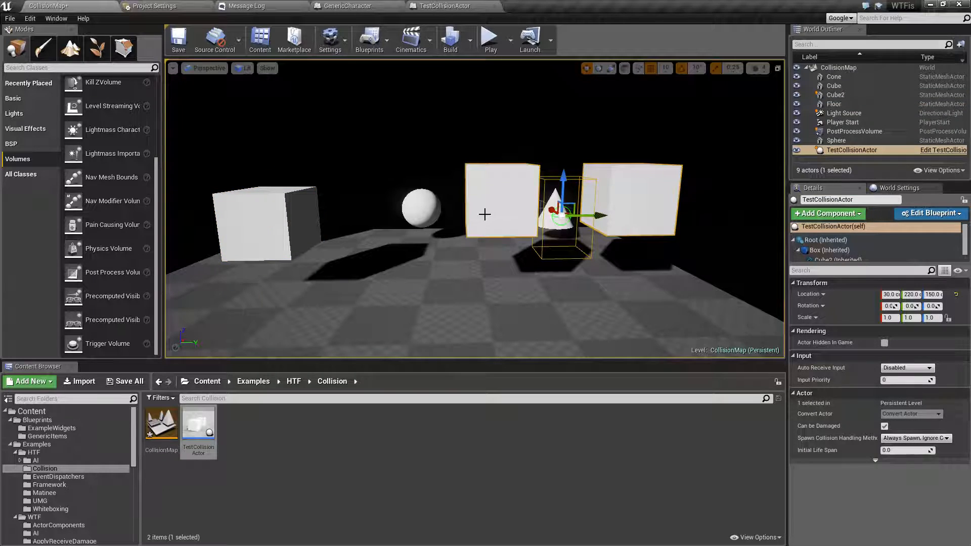
{"action": "left_click", "coordinate": [282, 209]}
{"action": "key", "text": "f"}
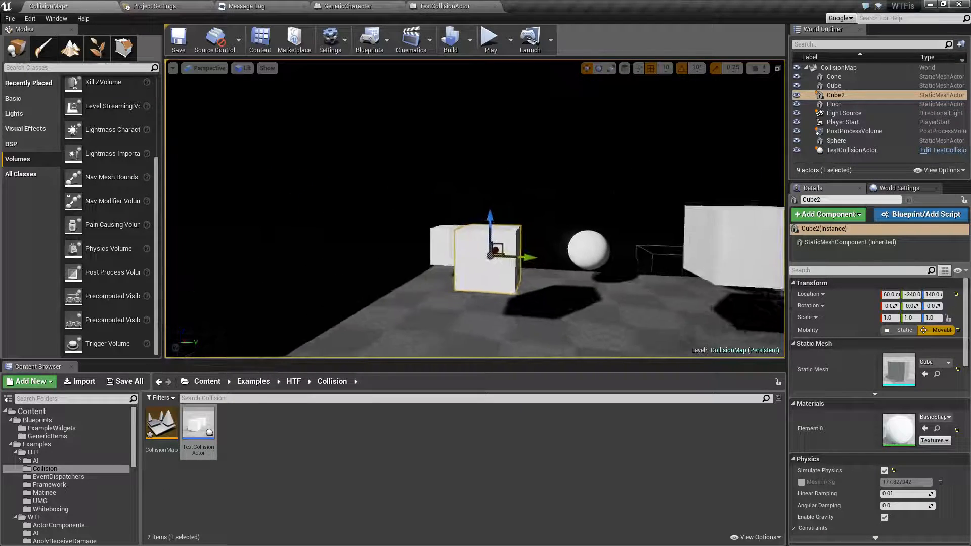
{"action": "scroll", "coordinate": [877, 454], "scroll_direction": "down", "scroll_amount": 5}
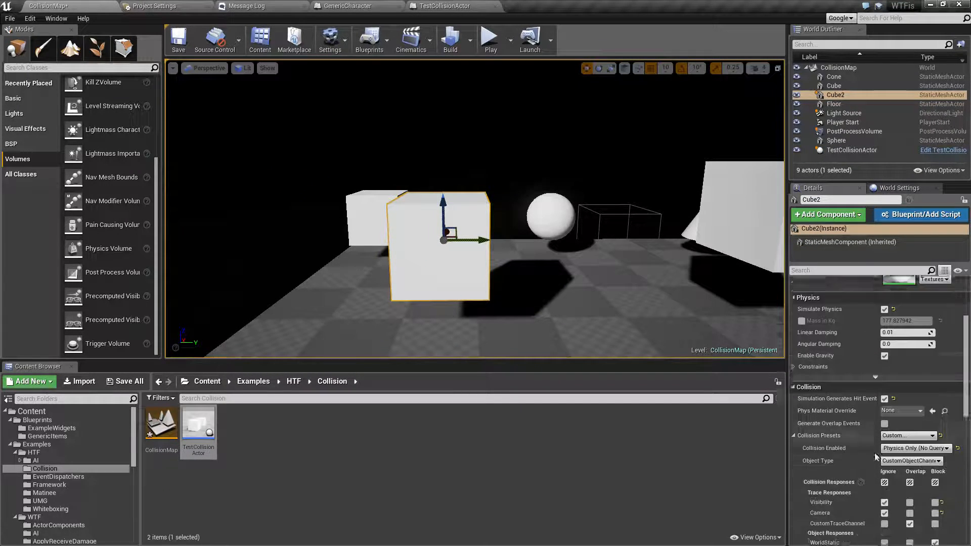
{"action": "left_click", "coordinate": [885, 350]}
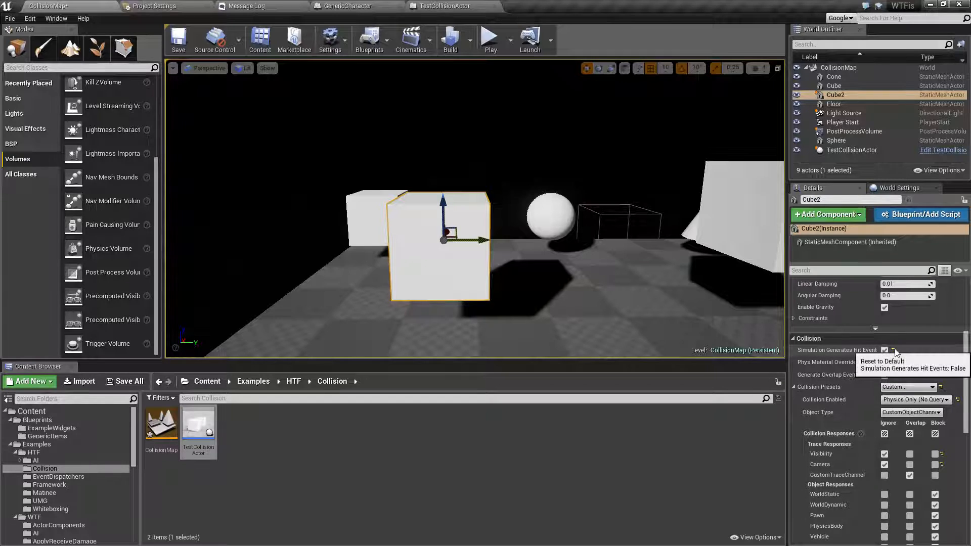
{"action": "left_click", "coordinate": [941, 387]}
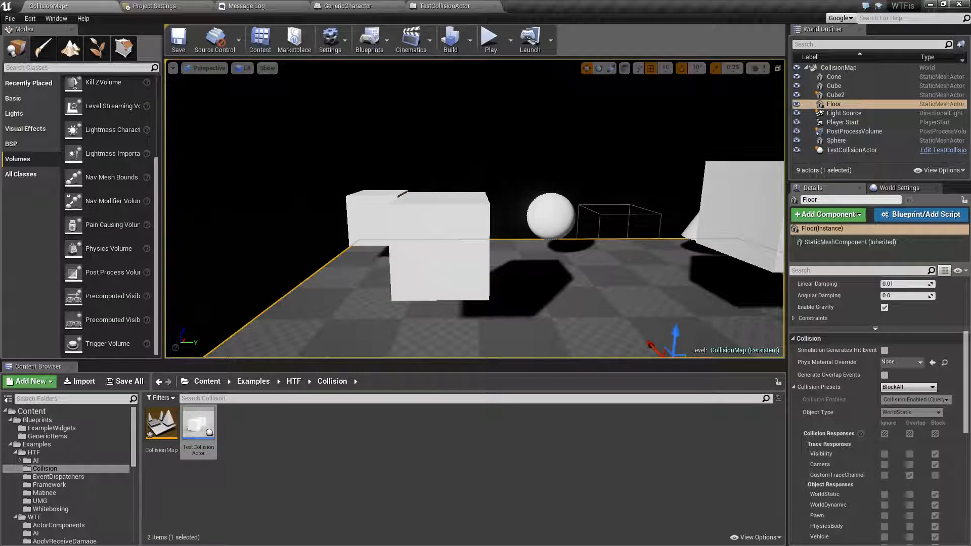
{"action": "key", "text": "Delete"}
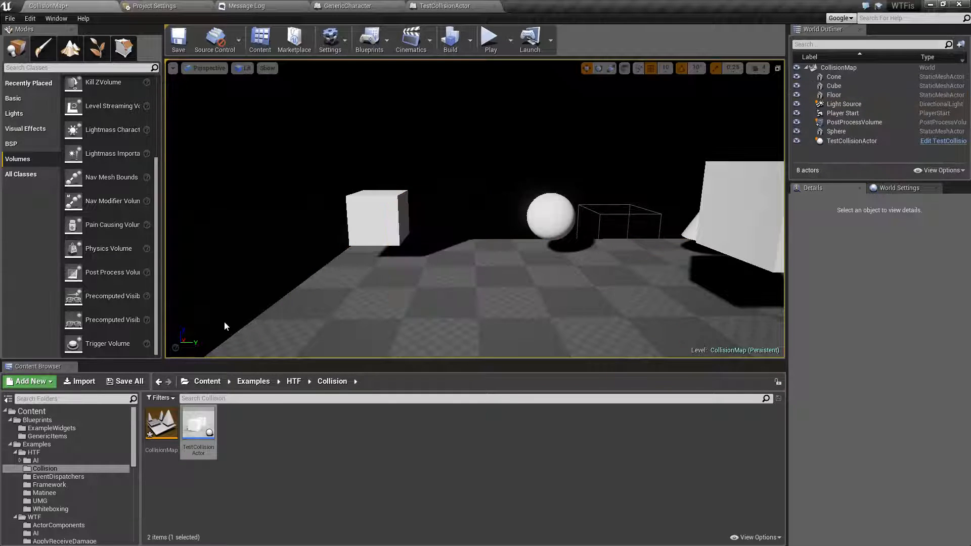
Place a new basic cube on the floor where the deleted one stood and raise it above the ground
{"action": "left_click", "coordinate": [19, 99]}
{"action": "left_click_drag", "start_coordinate": [69, 192], "coordinate": [397, 329]}
{"action": "left_click_drag", "start_coordinate": [393, 259], "coordinate": [393, 216]}
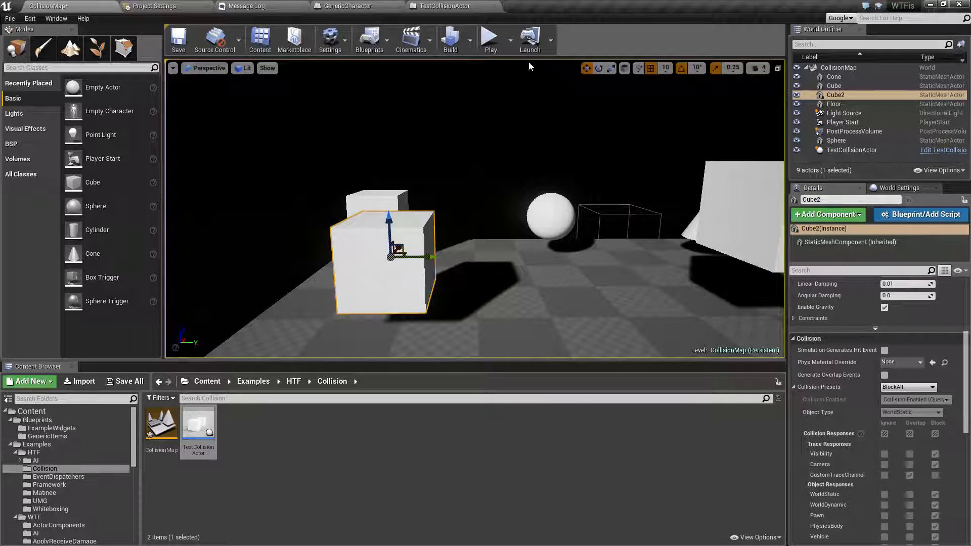
Run the level in Simulate mode and stop the simulation
{"action": "left_click", "coordinate": [511, 40]}
{"action": "left_click", "coordinate": [539, 125]}
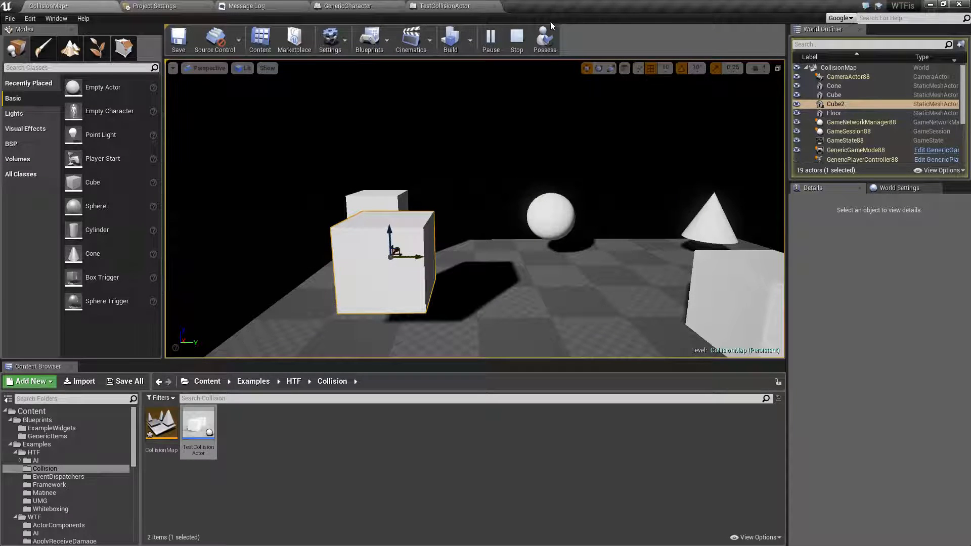
{"action": "left_click", "coordinate": [513, 39]}
Play the level in the selected viewport, walk the character against the new cube, and end the play session
{"action": "left_click", "coordinate": [505, 42]}
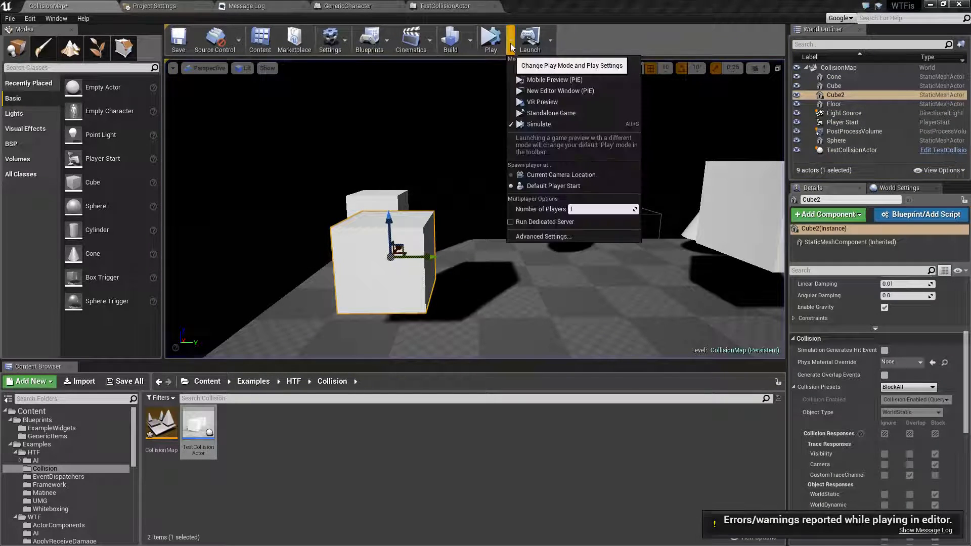
{"action": "left_click", "coordinate": [549, 67]}
{"action": "key", "text": "w"}
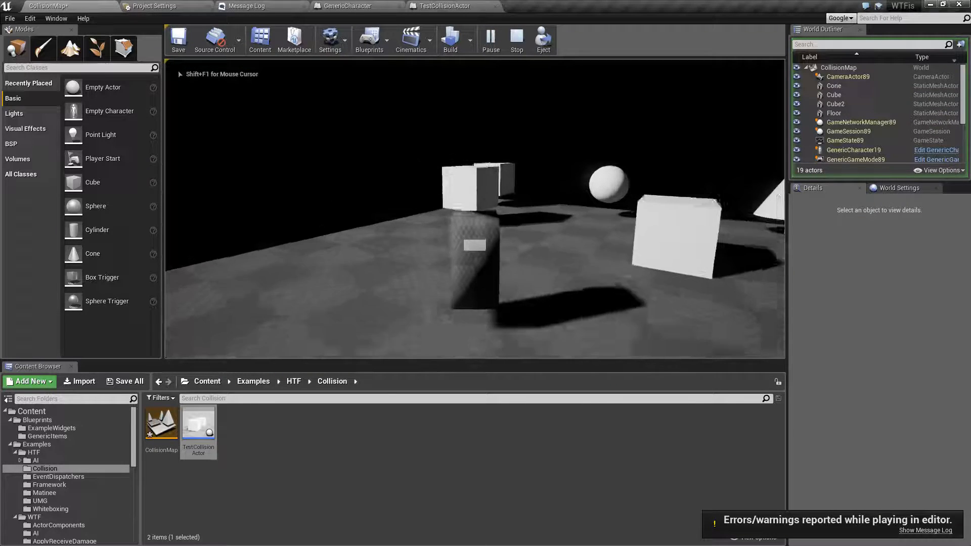
{"action": "key", "text": "s"}
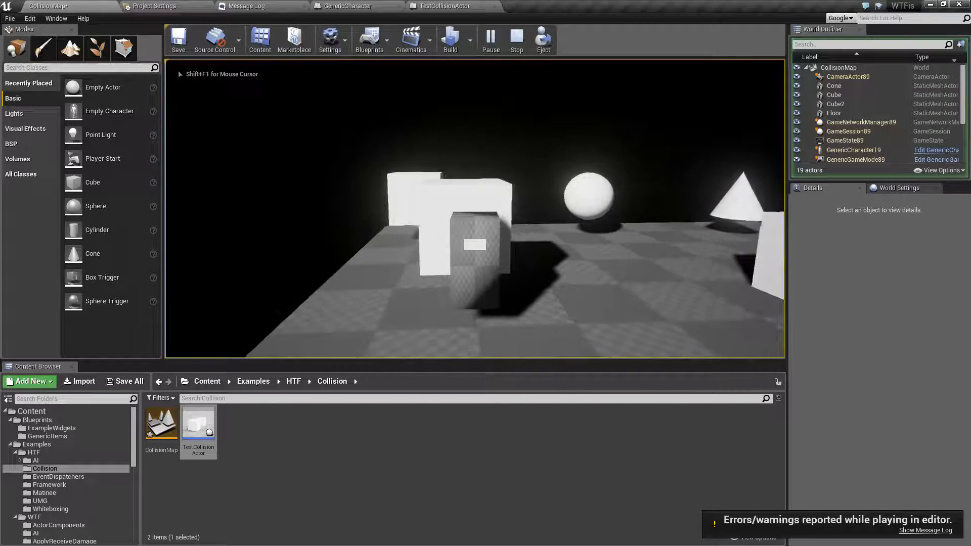
{"action": "key", "text": "w"}
{"action": "key", "text": "s"}
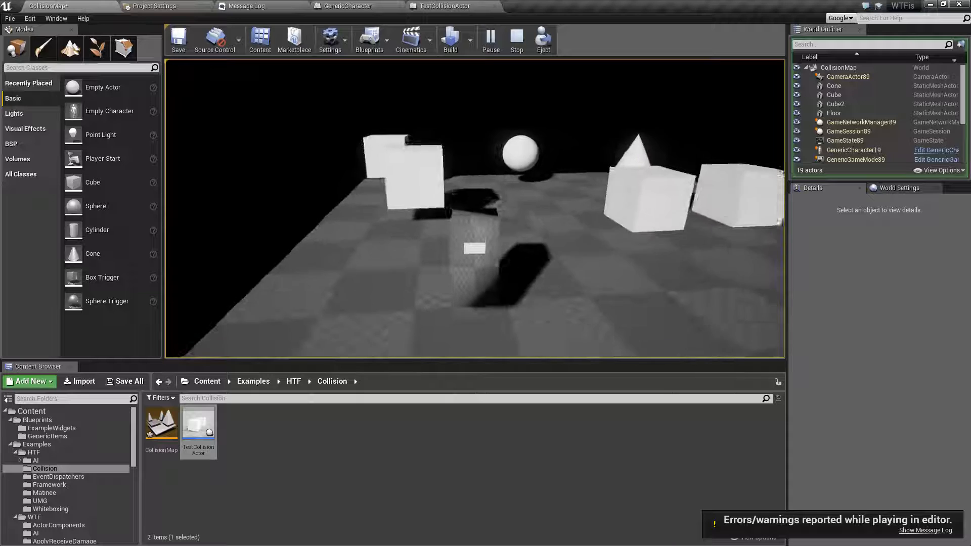
{"action": "key", "text": "Escape"}
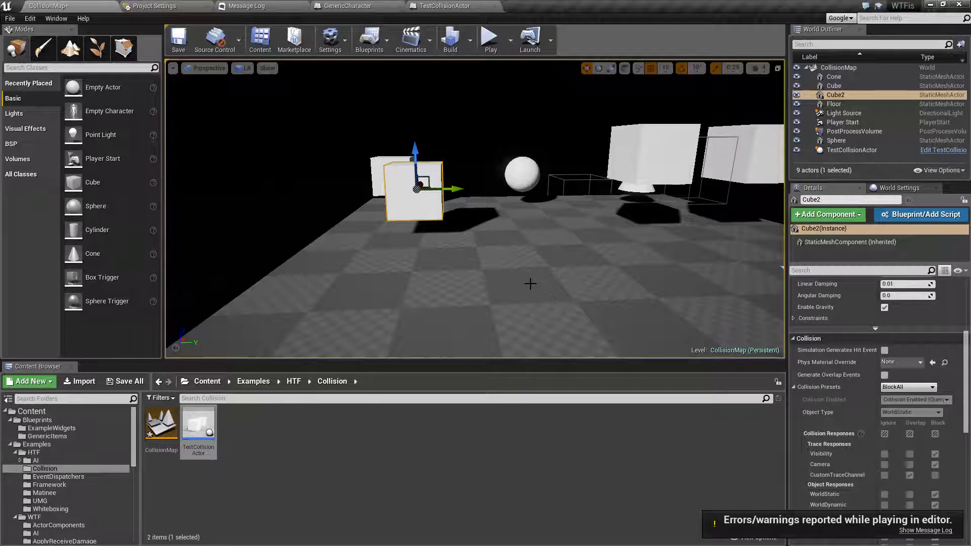
Examine the new cube's collision responses up close and collapse its Collision Presets group
{"action": "scroll", "coordinate": [546, 301], "scroll_direction": "down", "scroll_amount": 5}
{"action": "scroll", "coordinate": [546, 301], "scroll_direction": "up", "scroll_amount": 8}
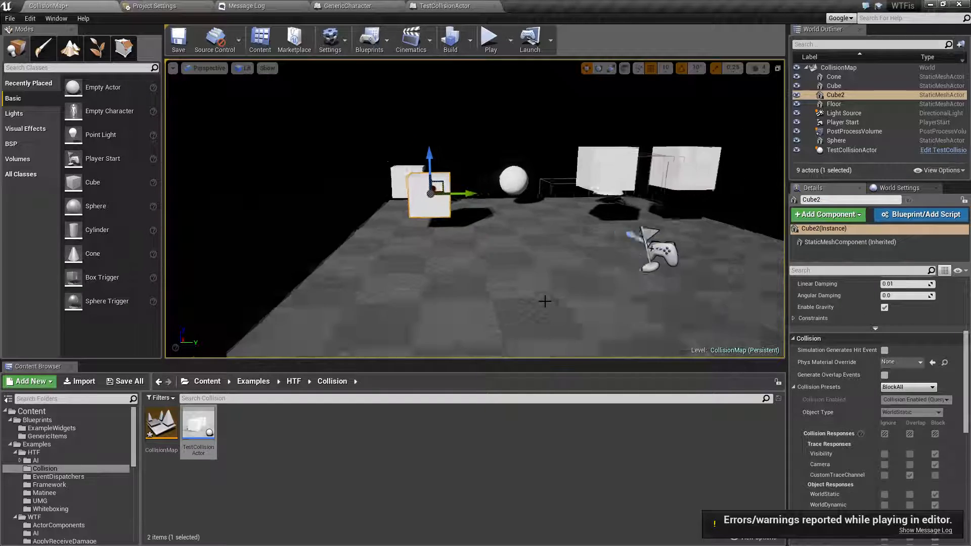
{"action": "scroll", "coordinate": [852, 393], "scroll_direction": "down", "scroll_amount": 4}
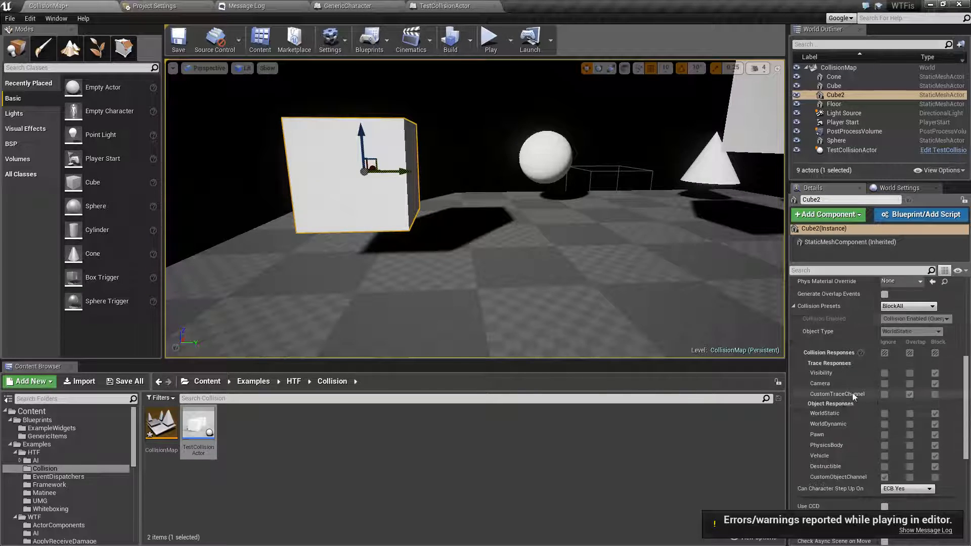
{"action": "scroll", "coordinate": [870, 375], "scroll_direction": "up", "scroll_amount": 5}
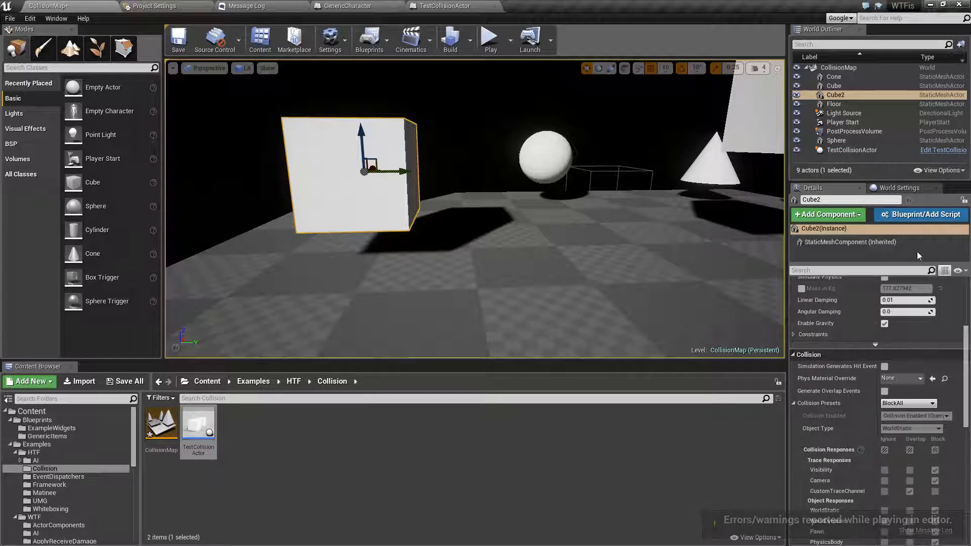
{"action": "left_click", "coordinate": [795, 355]}
{"action": "left_click", "coordinate": [795, 355]}
{"action": "left_click", "coordinate": [793, 403]}
Review the cube's advanced collision options, including the description of Multi Body Overlap, and hide them again
{"action": "scroll", "coordinate": [820, 409], "scroll_direction": "down", "scroll_amount": 1}
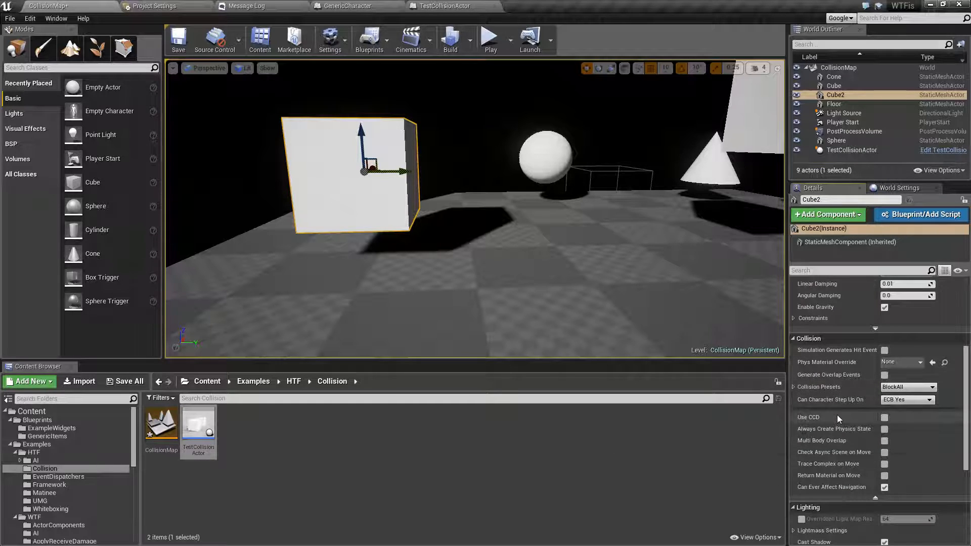
{"action": "left_click", "coordinate": [876, 499]}
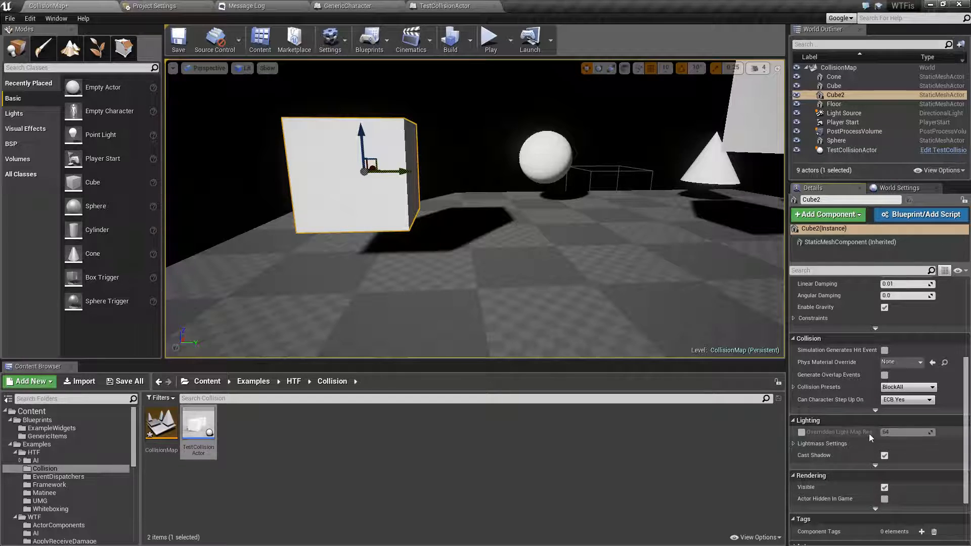
{"action": "left_click", "coordinate": [875, 410]}
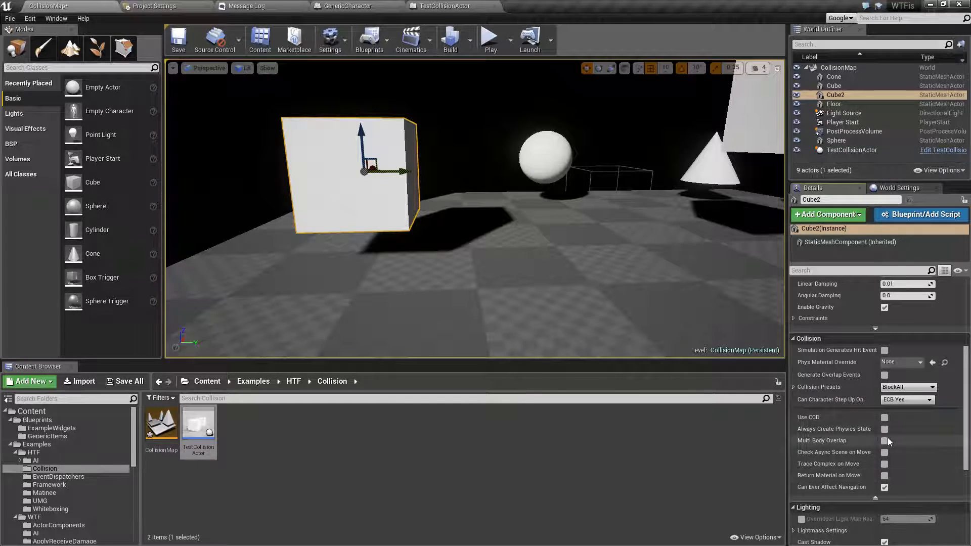
{"action": "mouse_move", "coordinate": [887, 440]}
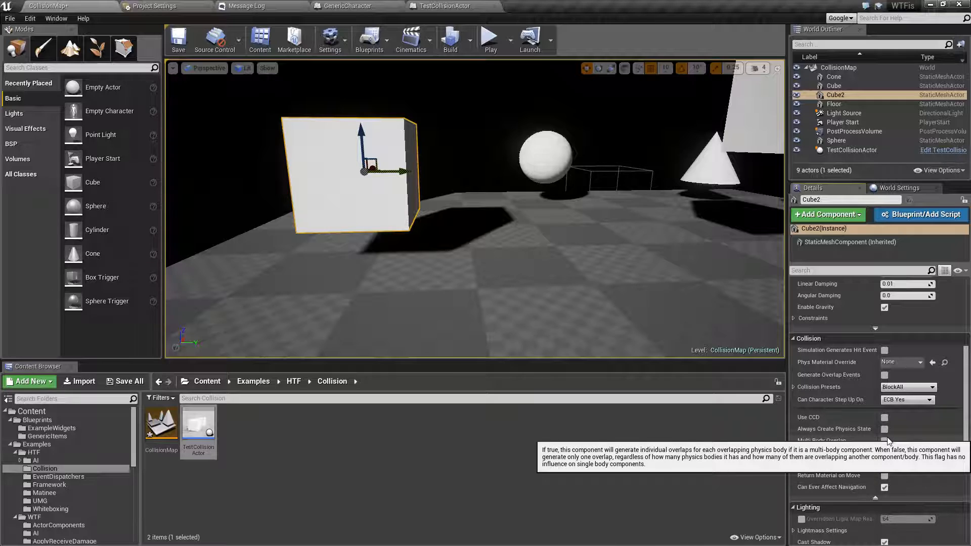
{"action": "left_click", "coordinate": [877, 499]}
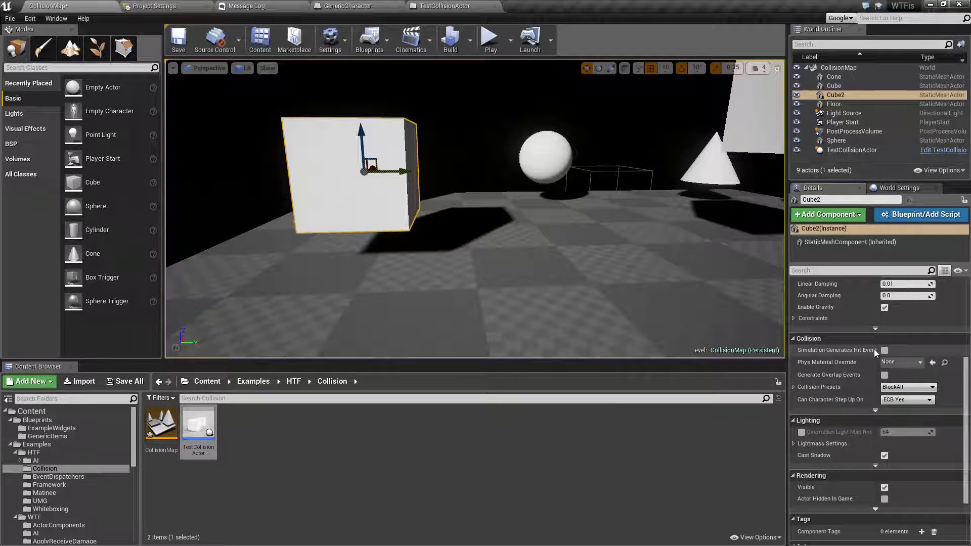
Widen the property name column and examine the cube's hit event, physical material, overlap and step-up options
{"action": "left_click_drag", "start_coordinate": [878, 350], "coordinate": [892, 350]}
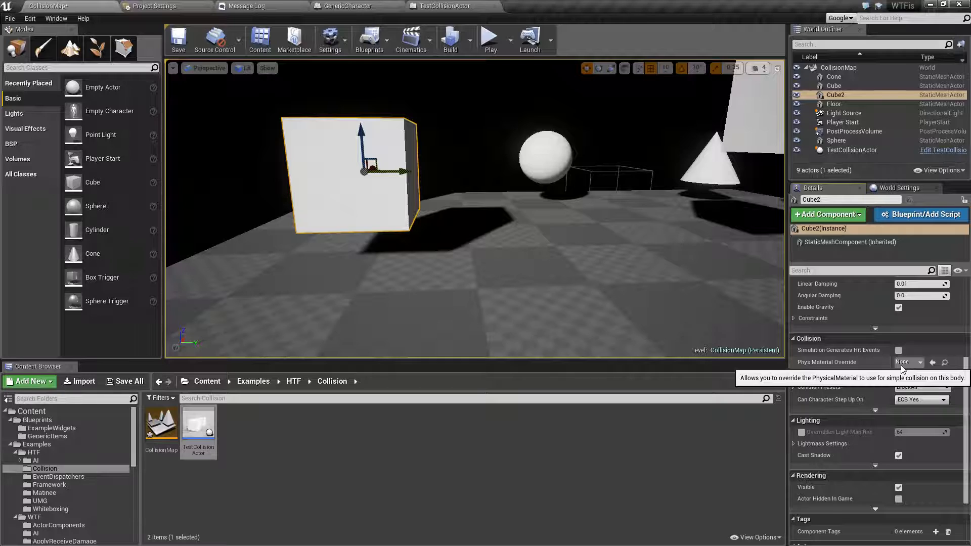
{"action": "scroll", "coordinate": [901, 365], "scroll_direction": "up", "scroll_amount": 2}
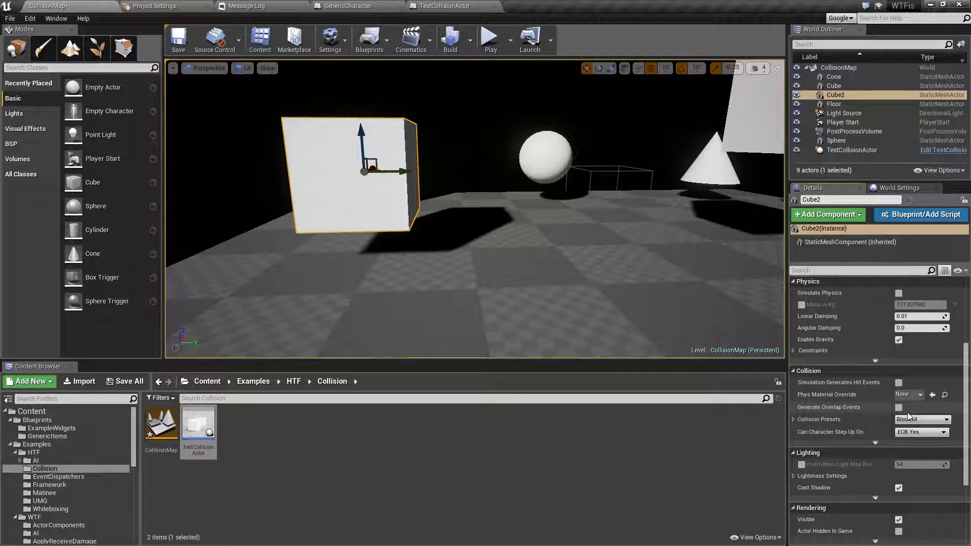
{"action": "scroll", "coordinate": [909, 417], "scroll_direction": "down", "scroll_amount": 1}
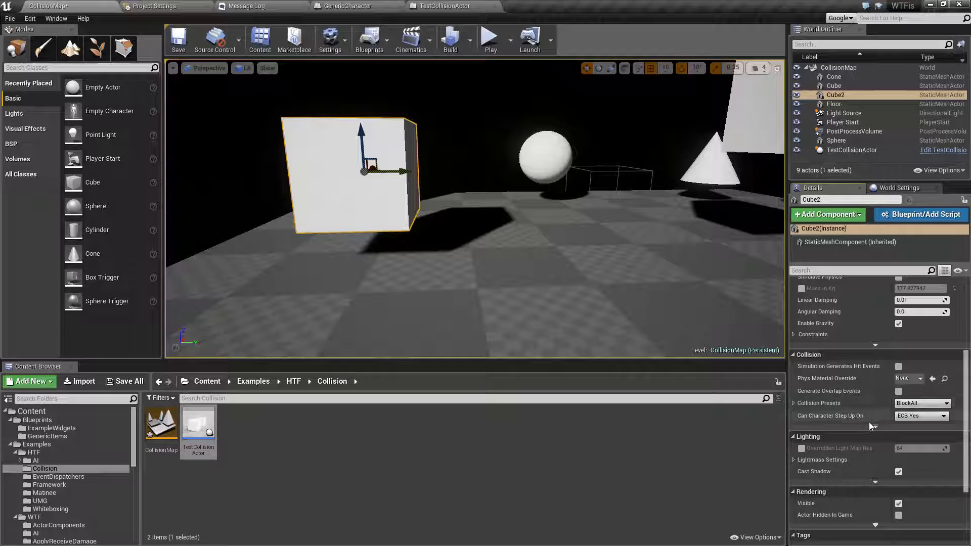
{"action": "scroll", "coordinate": [869, 420], "scroll_direction": "down", "scroll_amount": 1}
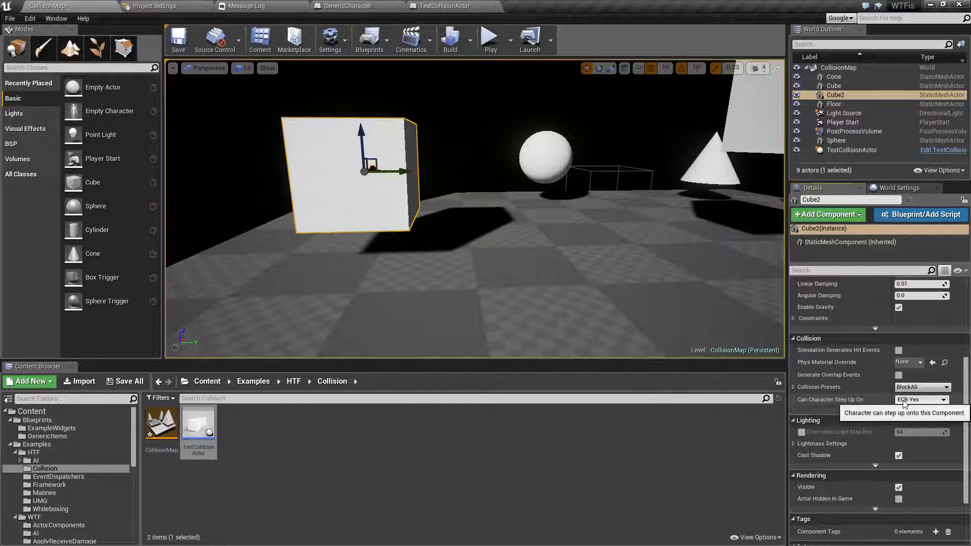
Expand the cube's Collision Presets and examine its trace and object responses, including CustomTraceChannel and CustomObjectChannel
{"action": "left_click", "coordinate": [803, 387]}
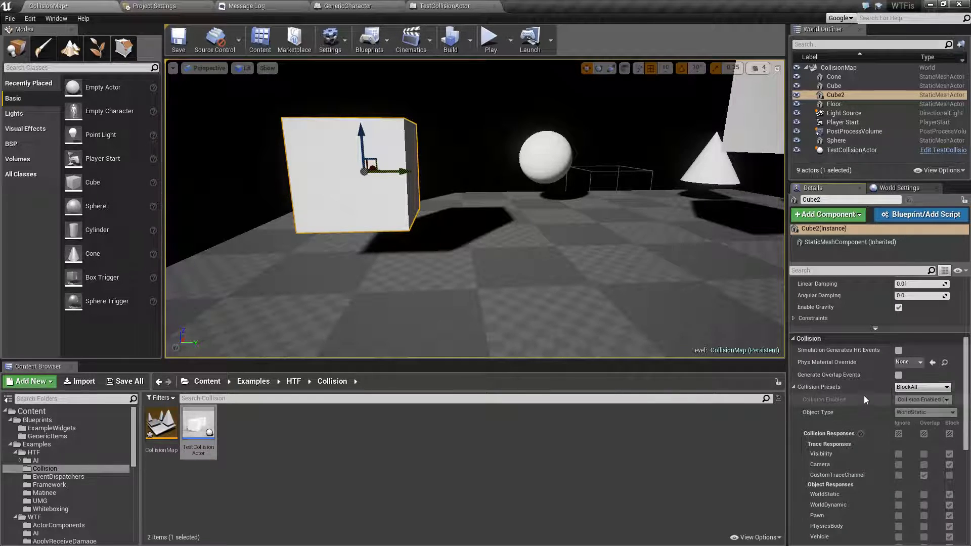
{"action": "scroll", "coordinate": [864, 395], "scroll_direction": "down", "scroll_amount": 3}
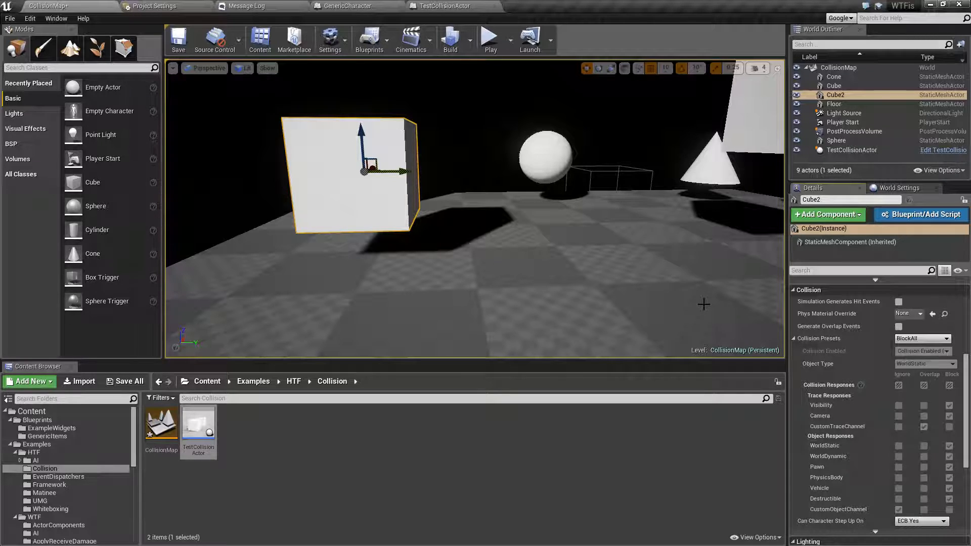
{"action": "left_click", "coordinate": [927, 339]}
{"action": "left_click", "coordinate": [926, 339]}
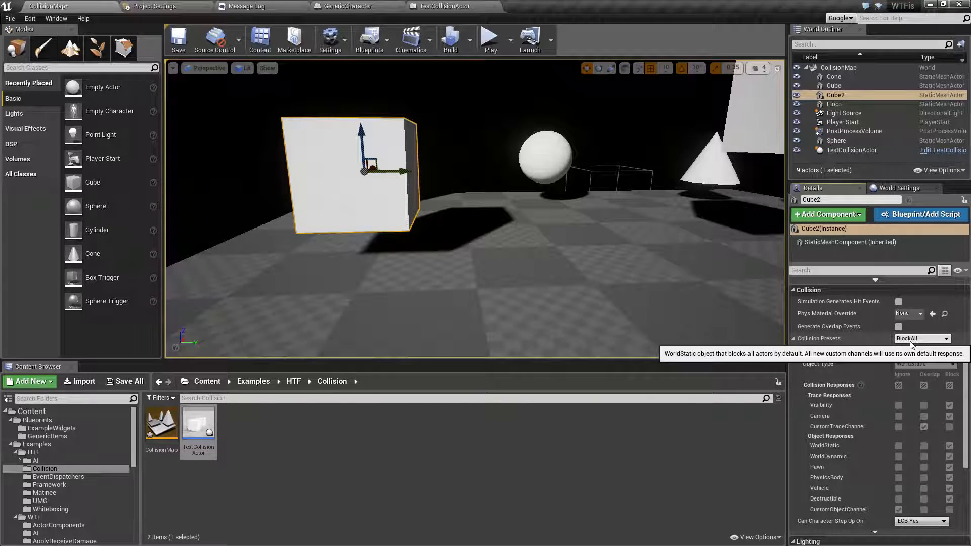
{"action": "left_click", "coordinate": [924, 427]}
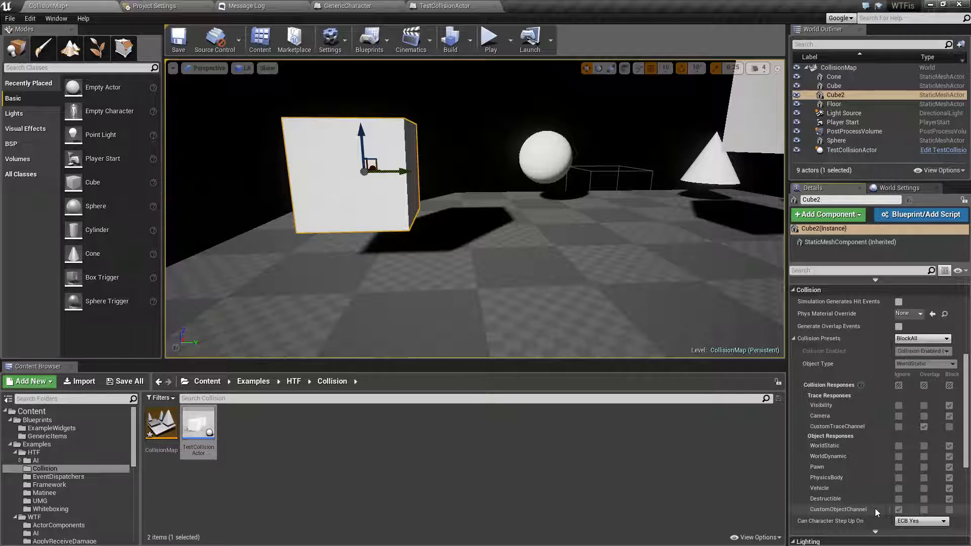
{"action": "left_click", "coordinate": [899, 510]}
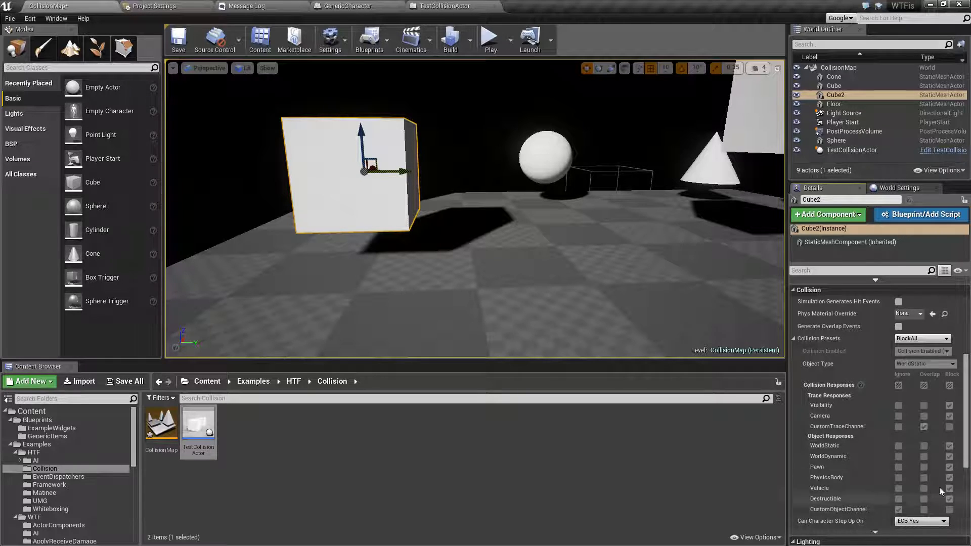
Review the list of available collision presets for the selected cube and keep it on BlockAll
{"action": "left_click", "coordinate": [924, 344]}
{"action": "left_click", "coordinate": [911, 358]}
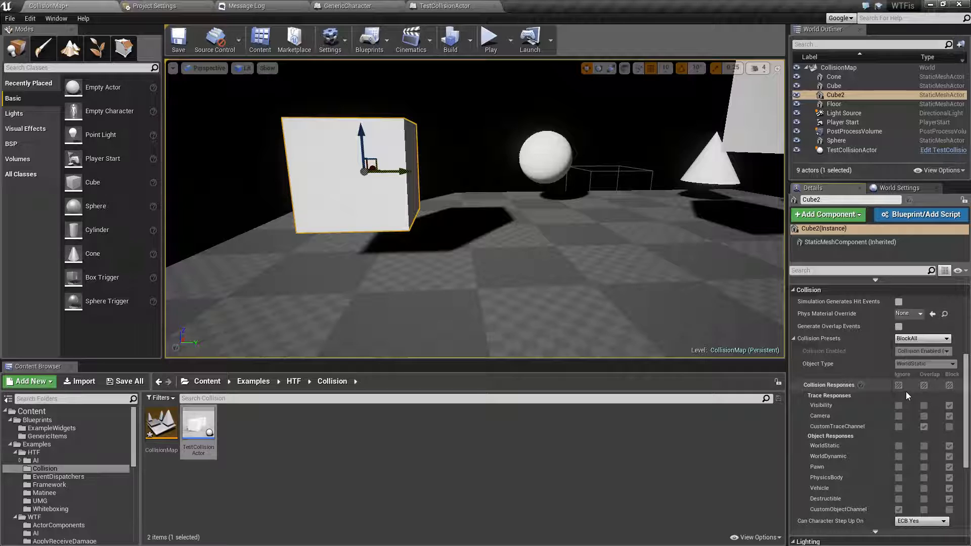
{"action": "left_click", "coordinate": [911, 340]}
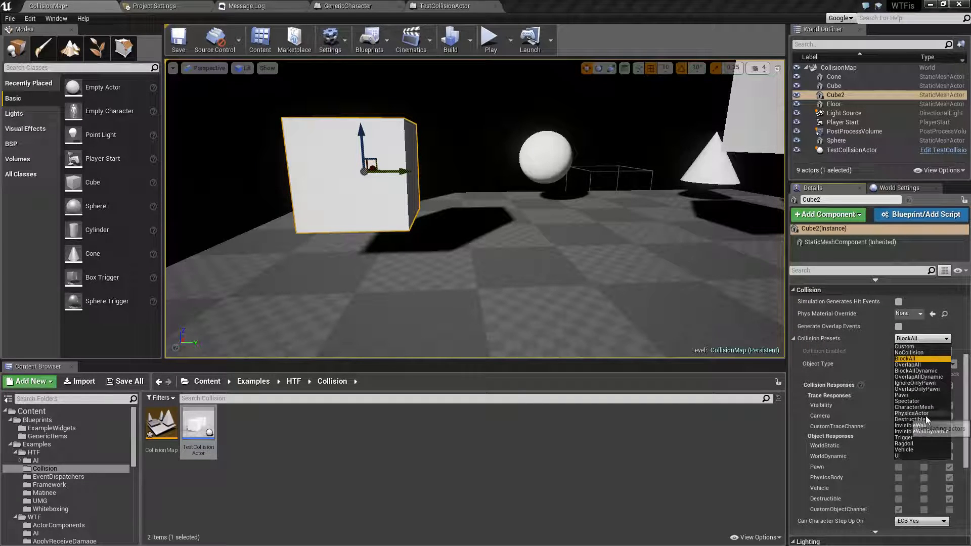
{"action": "left_click", "coordinate": [912, 341]}
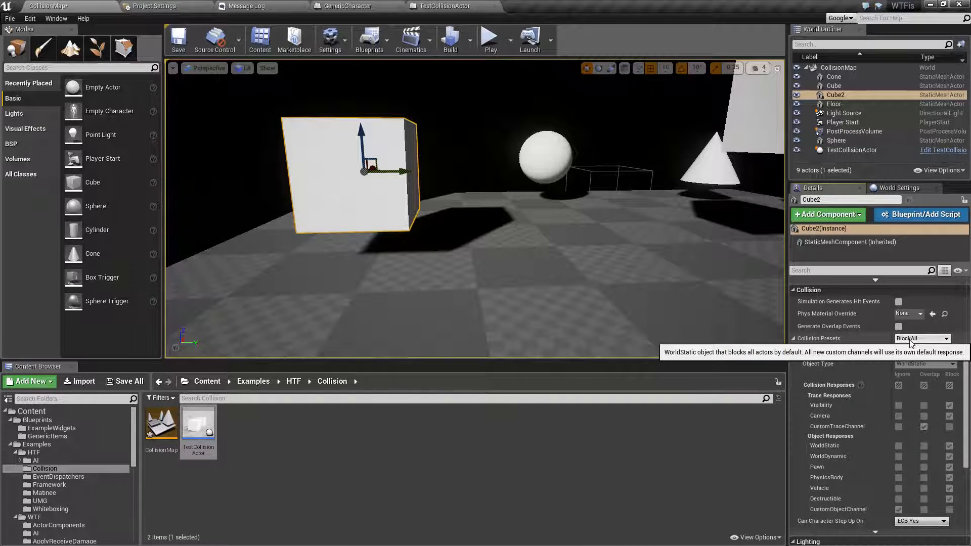
{"action": "left_click", "coordinate": [912, 341]}
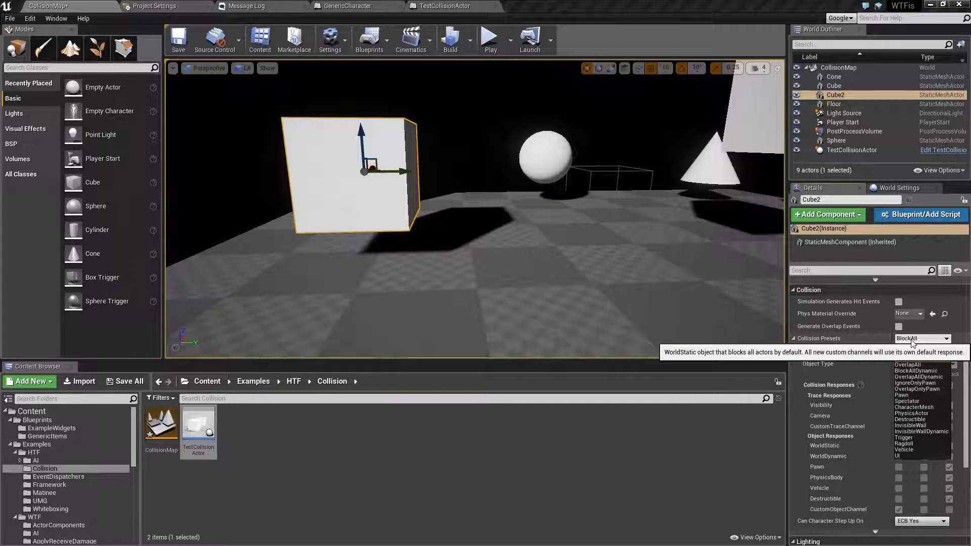
{"action": "left_click", "coordinate": [913, 341]}
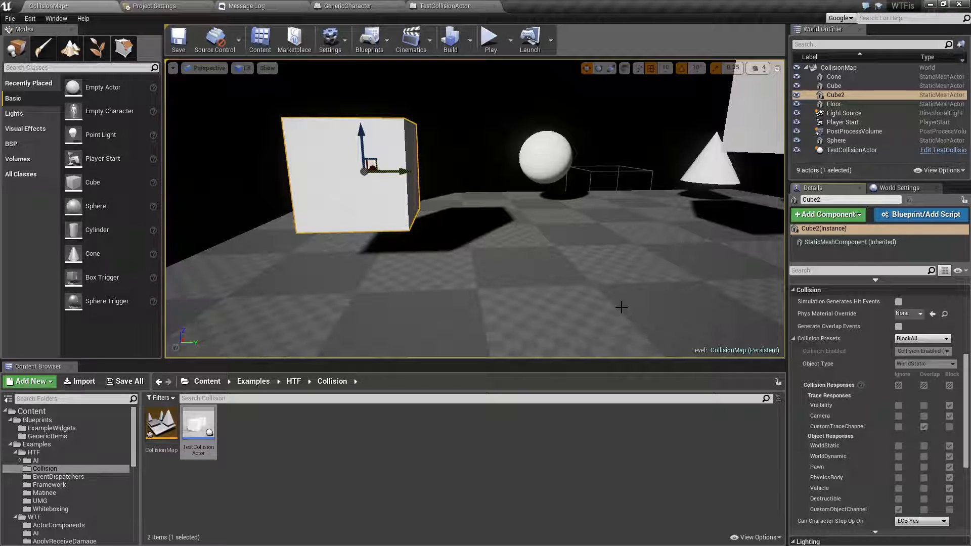
{"action": "left_click", "coordinate": [918, 339]}
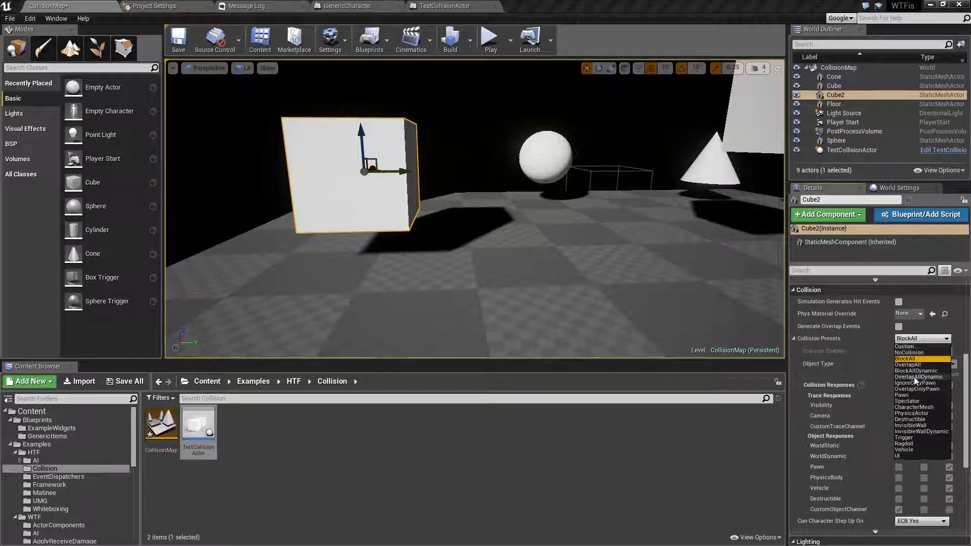
{"action": "left_click", "coordinate": [909, 360]}
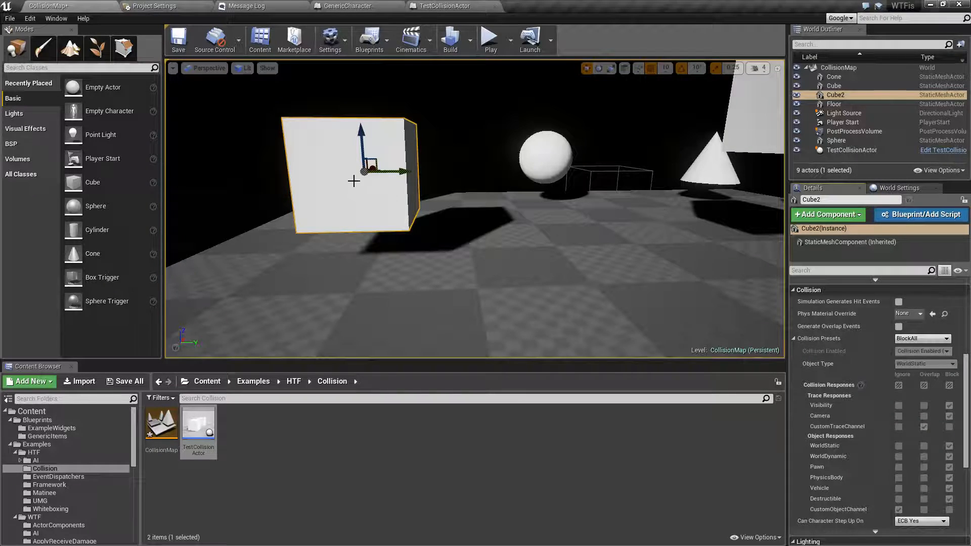
Compare the collision settings of the cube and the sphere, then return to the cube's Collision section
{"action": "left_click", "coordinate": [386, 202]}
{"action": "left_click", "coordinate": [386, 202]}
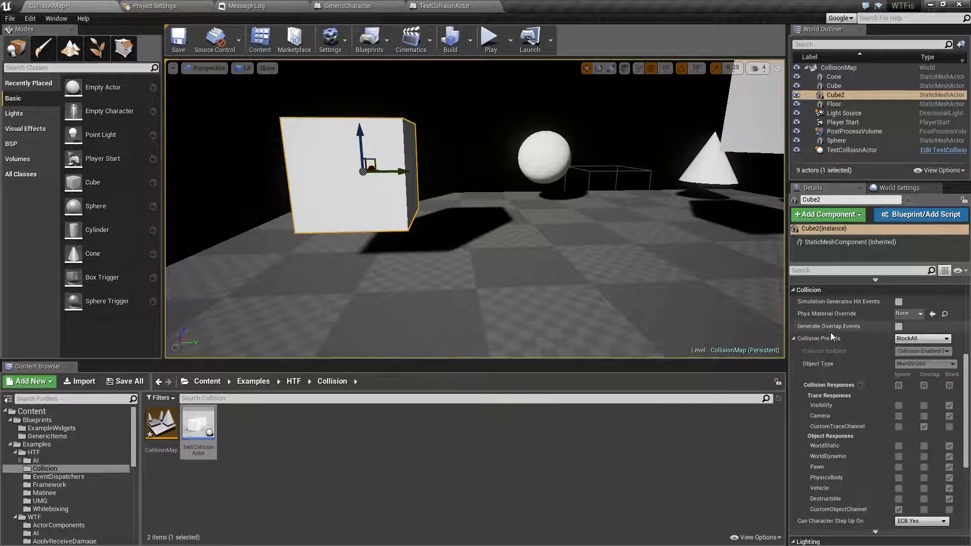
{"action": "left_click", "coordinate": [531, 147]}
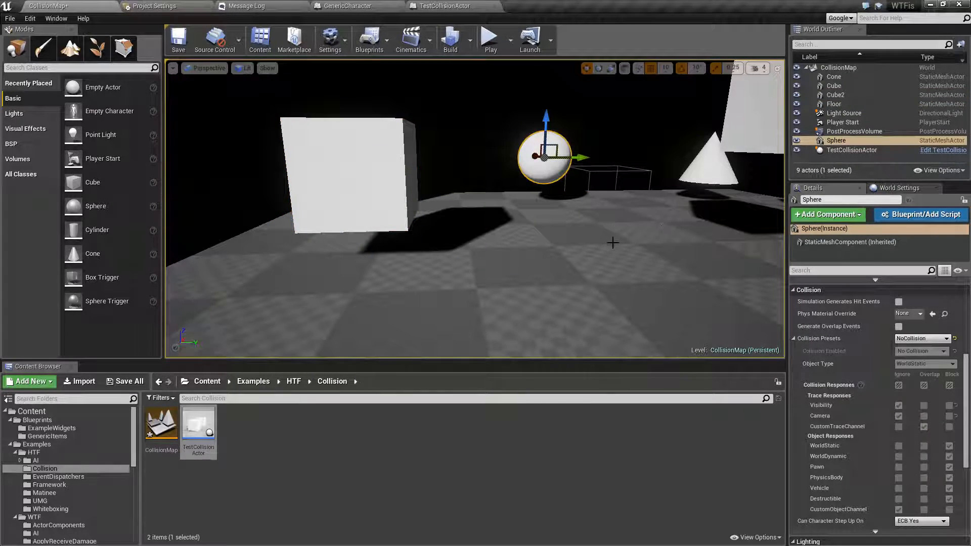
{"action": "key", "text": "f"}
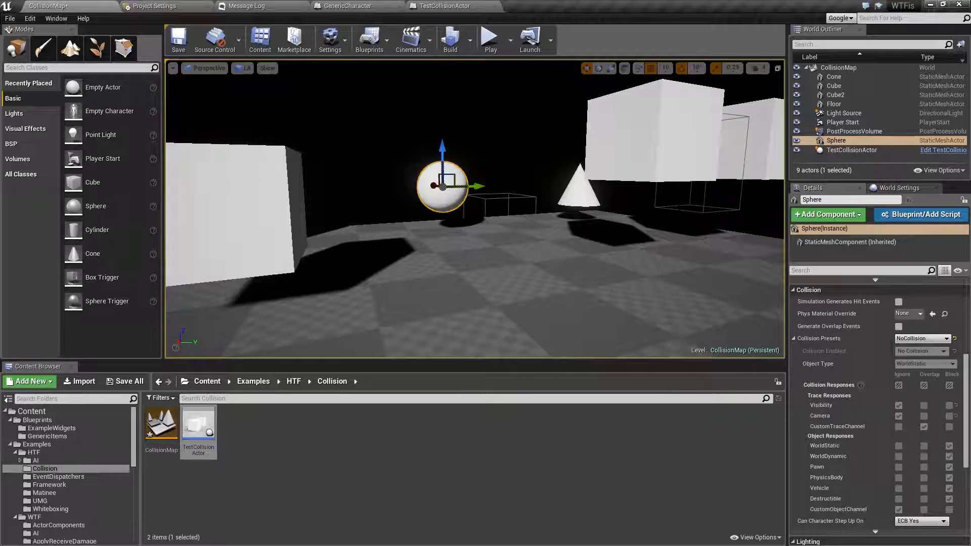
{"action": "left_click", "coordinate": [679, 212]}
{"action": "right_click_drag", "start_coordinate": [682, 303], "coordinate": [624, 302]}
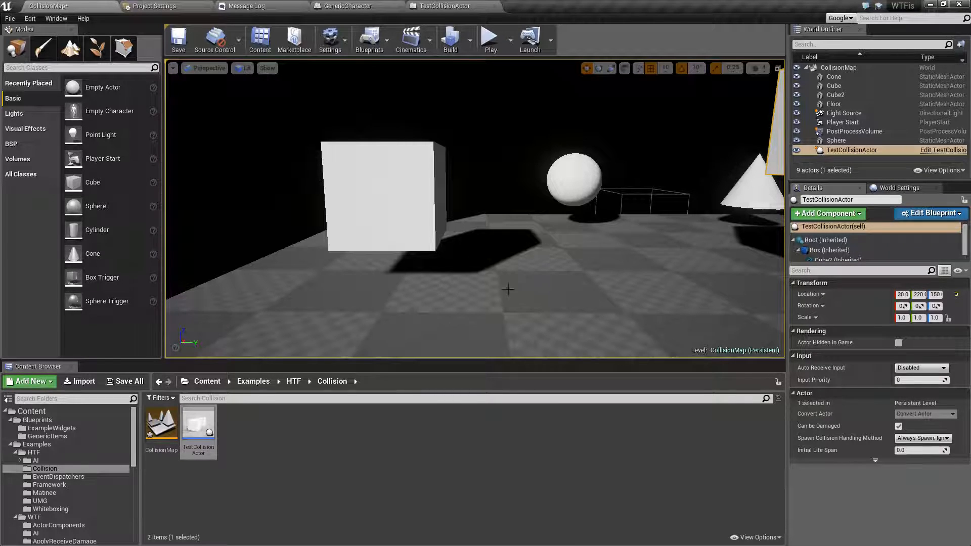
{"action": "left_click", "coordinate": [380, 198]}
{"action": "scroll", "coordinate": [884, 400], "scroll_direction": "down", "scroll_amount": 5}
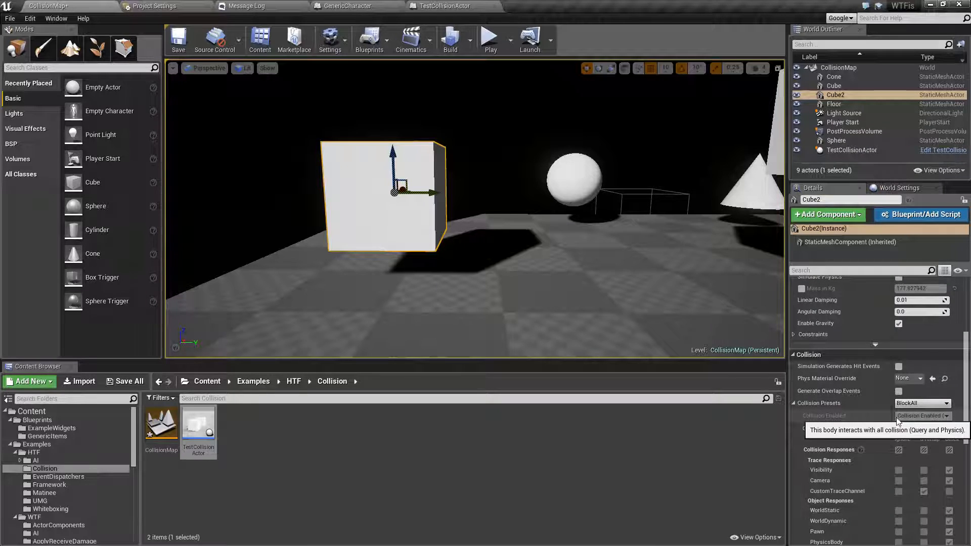
Open the Engine Collision page in Project Settings, collapse Object Channels and Trace Channels, and expand the Preset list
{"action": "left_click", "coordinate": [30, 19]}
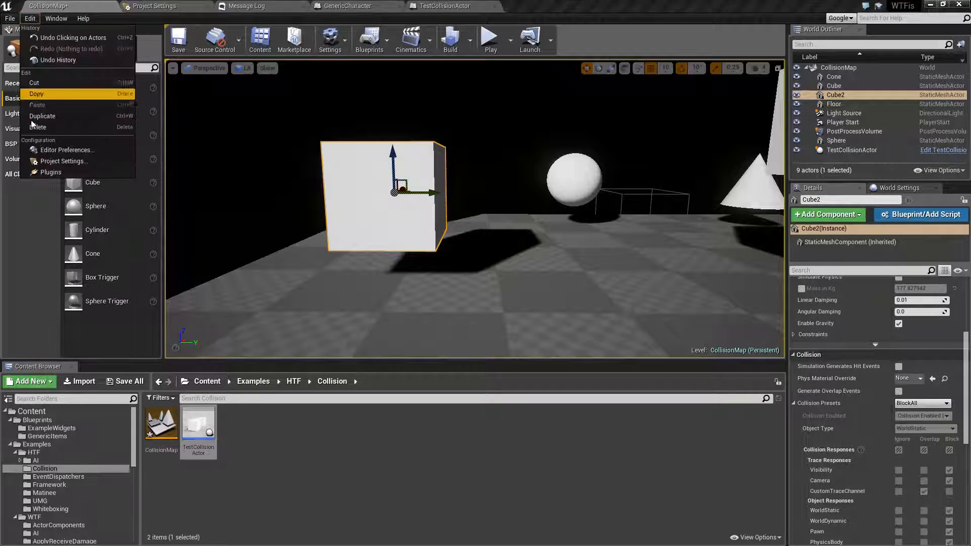
{"action": "left_click", "coordinate": [49, 163]}
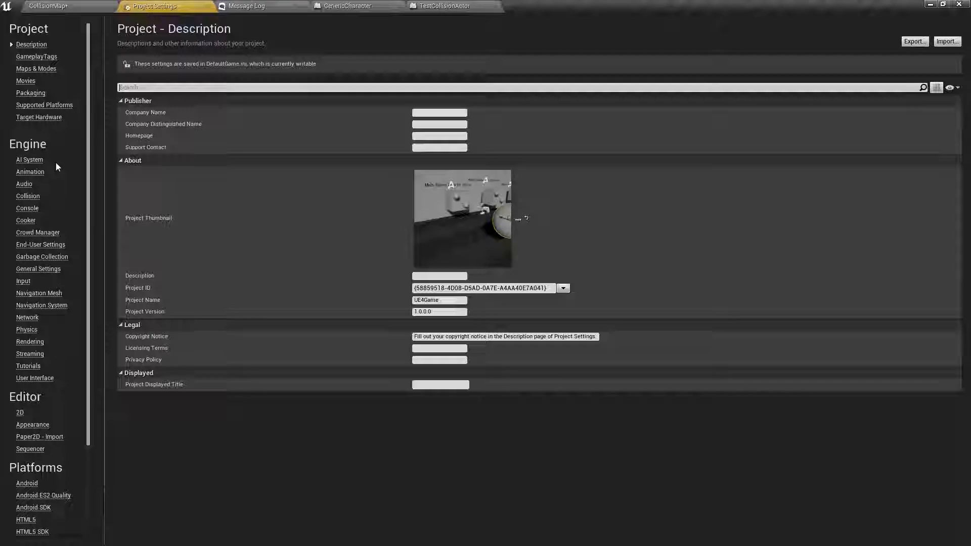
{"action": "left_click", "coordinate": [27, 197]}
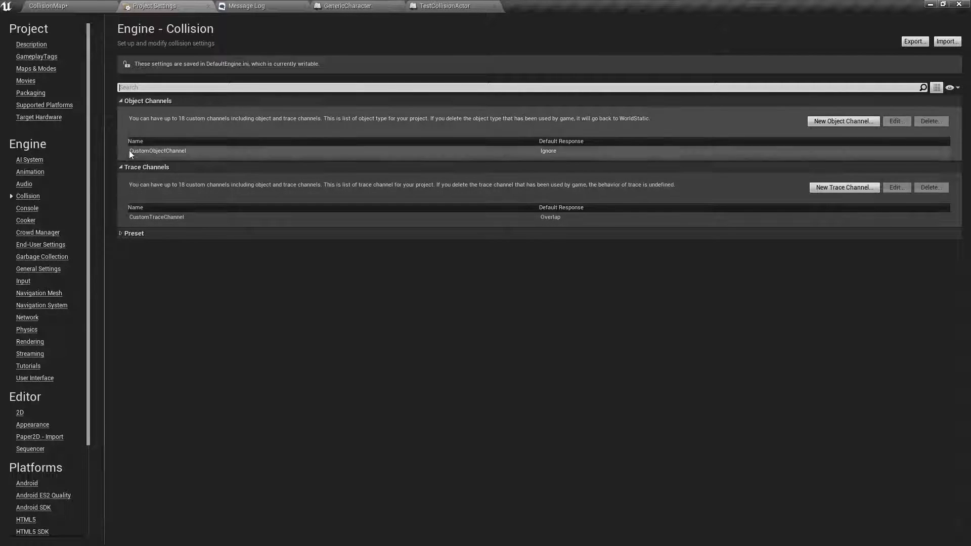
{"action": "left_click", "coordinate": [120, 101]}
{"action": "left_click", "coordinate": [124, 114]}
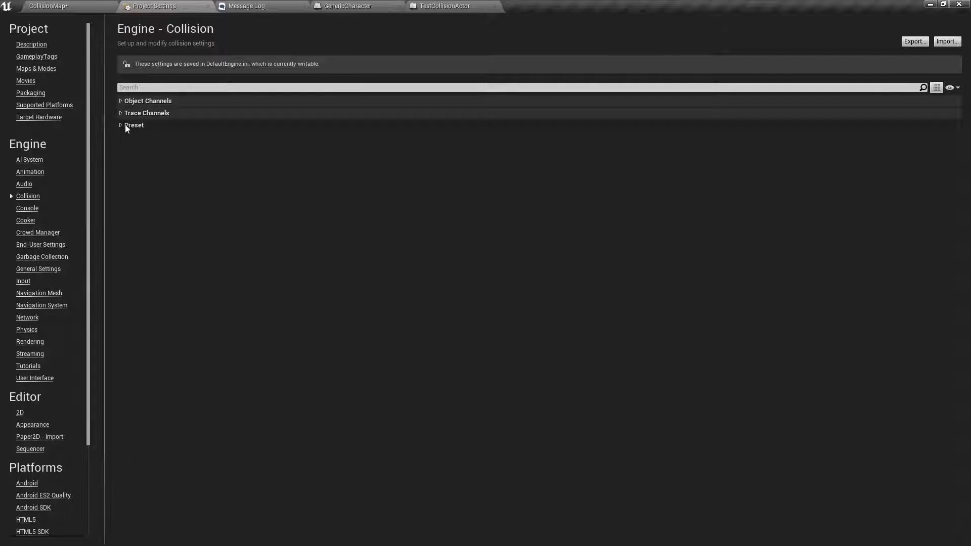
{"action": "left_click", "coordinate": [120, 125]}
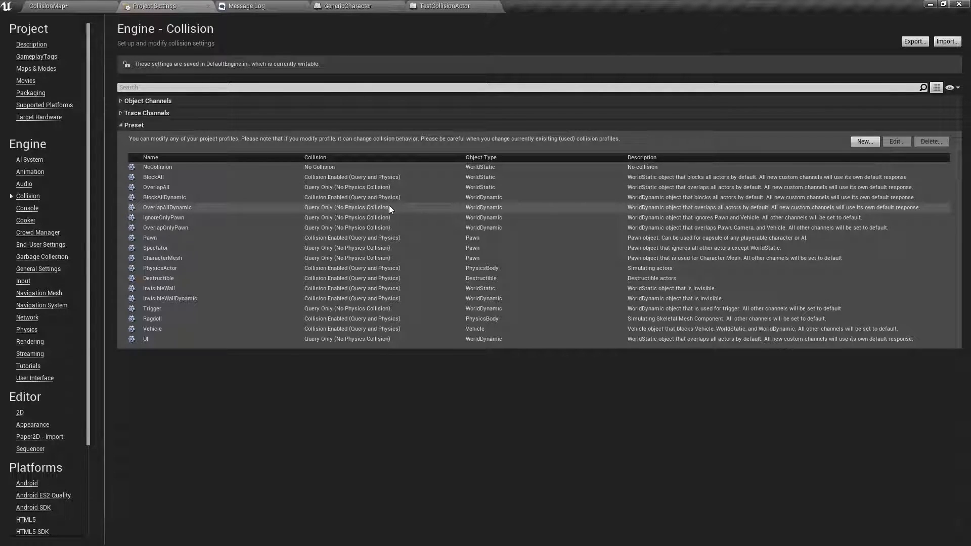
Inspect the BlockAll preset's profile and close it without changes
{"action": "left_click", "coordinate": [337, 177]}
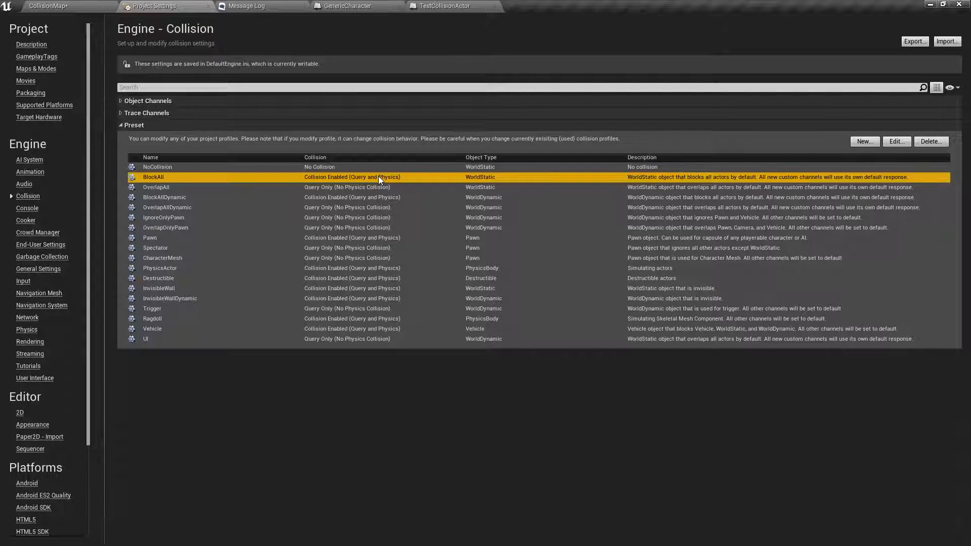
{"action": "double_click", "coordinate": [478, 179]}
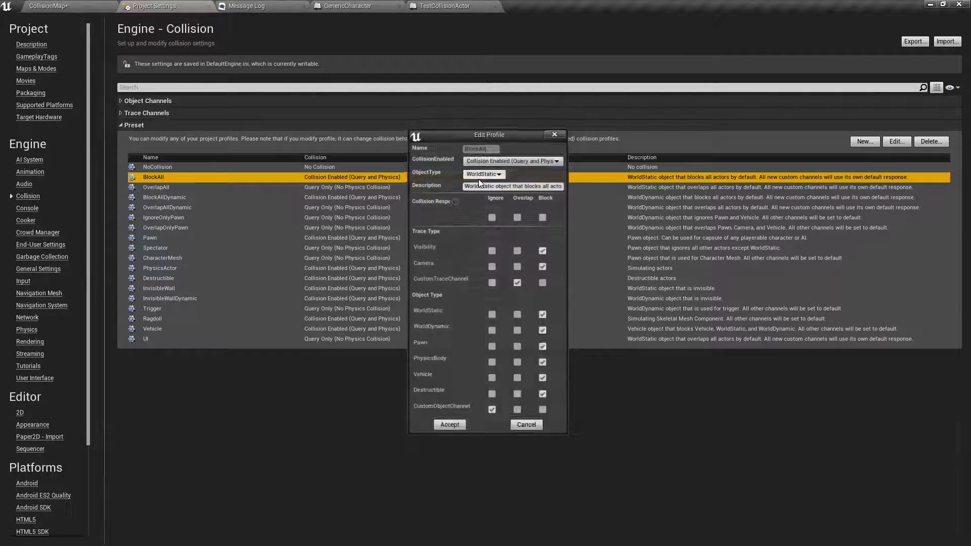
{"action": "left_click", "coordinate": [526, 425]}
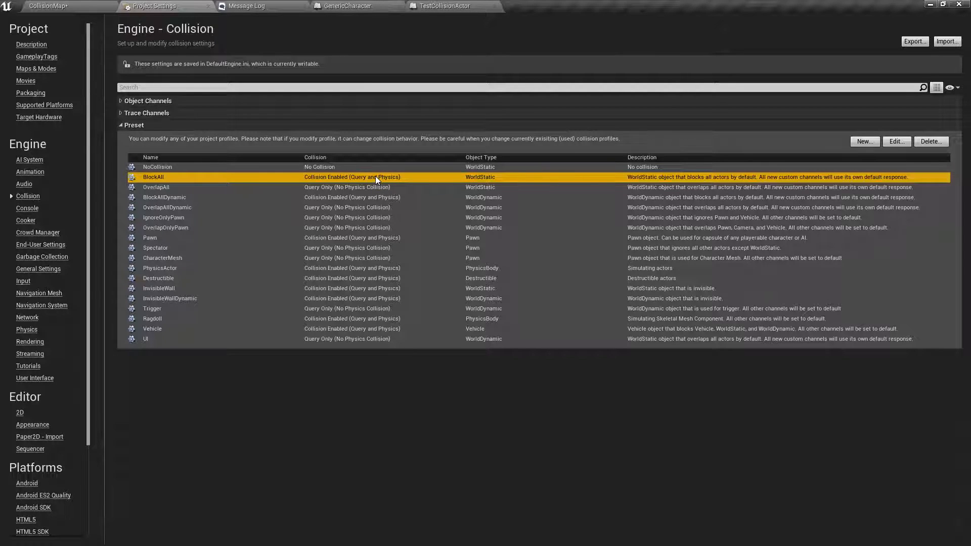
Go through the remaining collision presets, including BlockAllDynamic, Spectator, Trigger and UI, and read their descriptions
{"action": "left_click", "coordinate": [360, 198]}
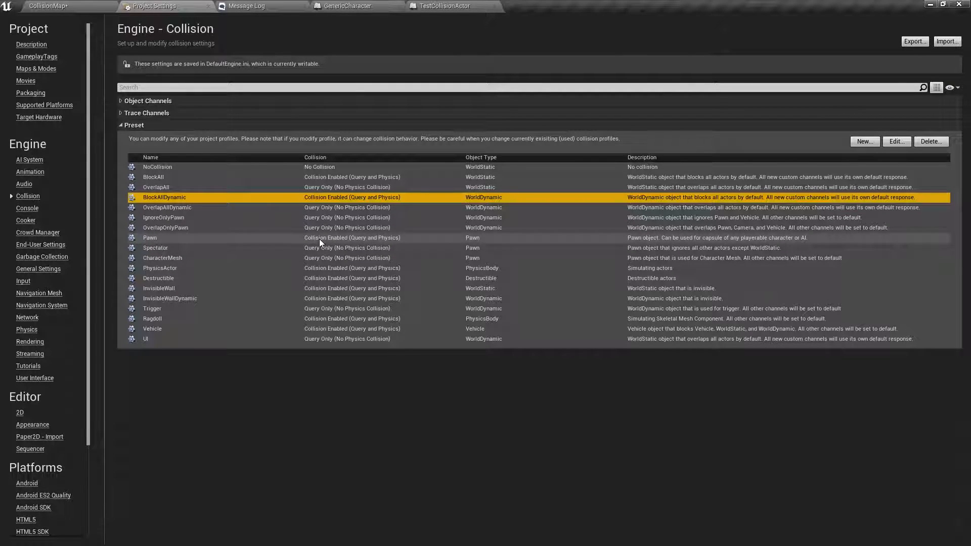
{"action": "left_click", "coordinate": [324, 256]}
{"action": "left_click", "coordinate": [335, 250]}
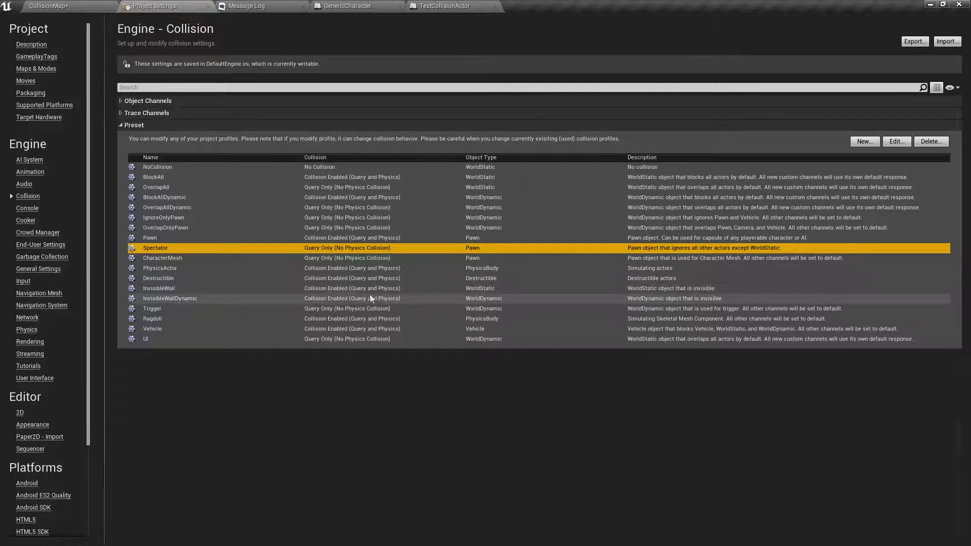
{"action": "left_click", "coordinate": [342, 289]}
{"action": "left_click", "coordinate": [223, 310]}
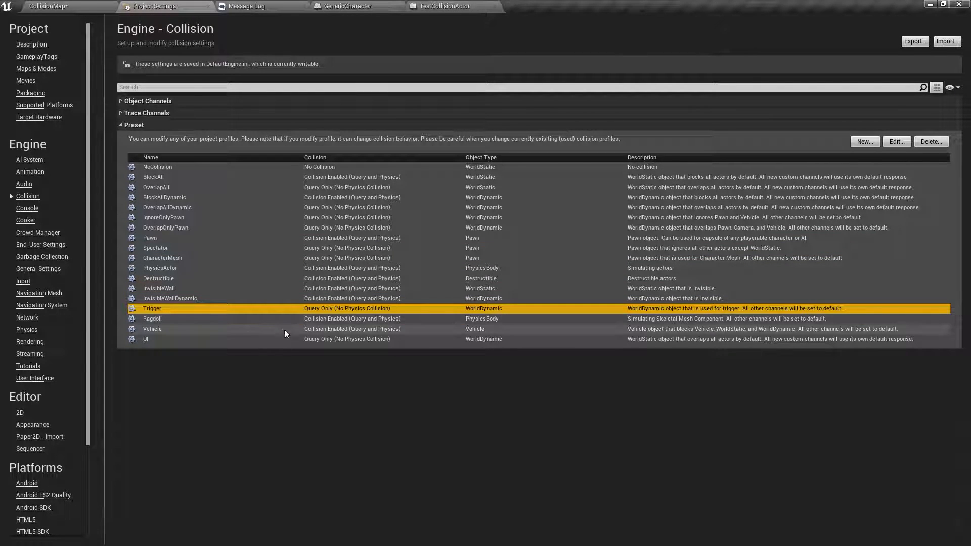
{"action": "left_click", "coordinate": [341, 342]}
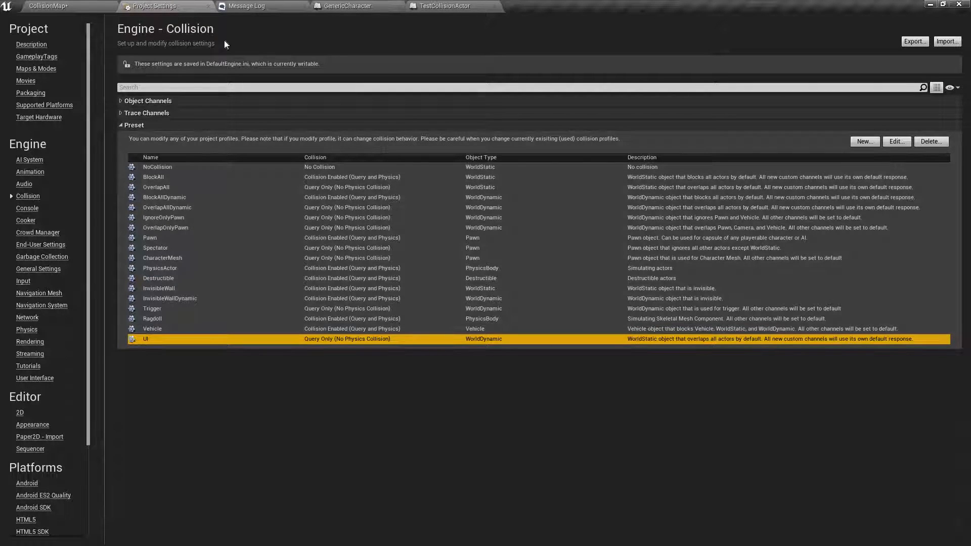
Return to the CollisionMap level and compare the collision presets and object types of the cube and the floor
{"action": "left_click", "coordinate": [70, 5]}
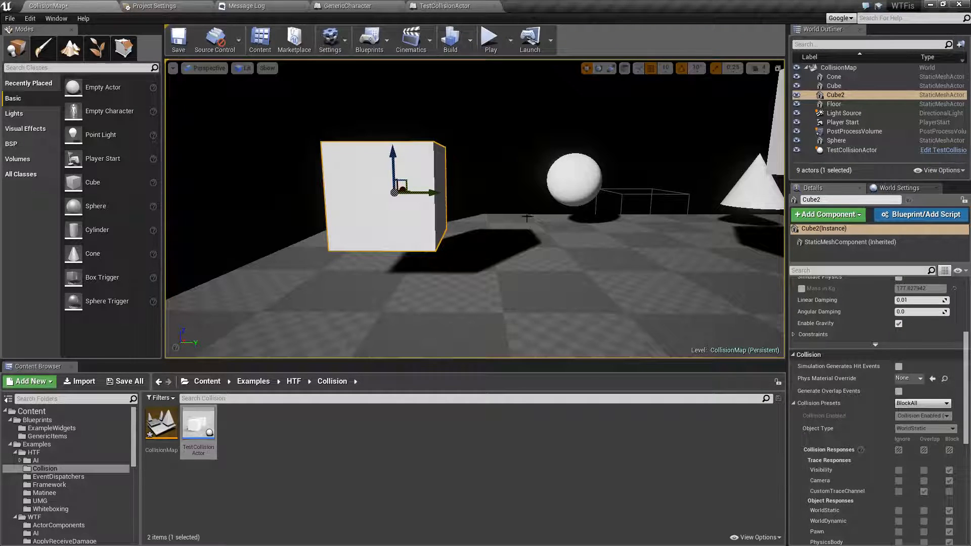
{"action": "left_click", "coordinate": [373, 198]}
{"action": "left_click", "coordinate": [373, 198]}
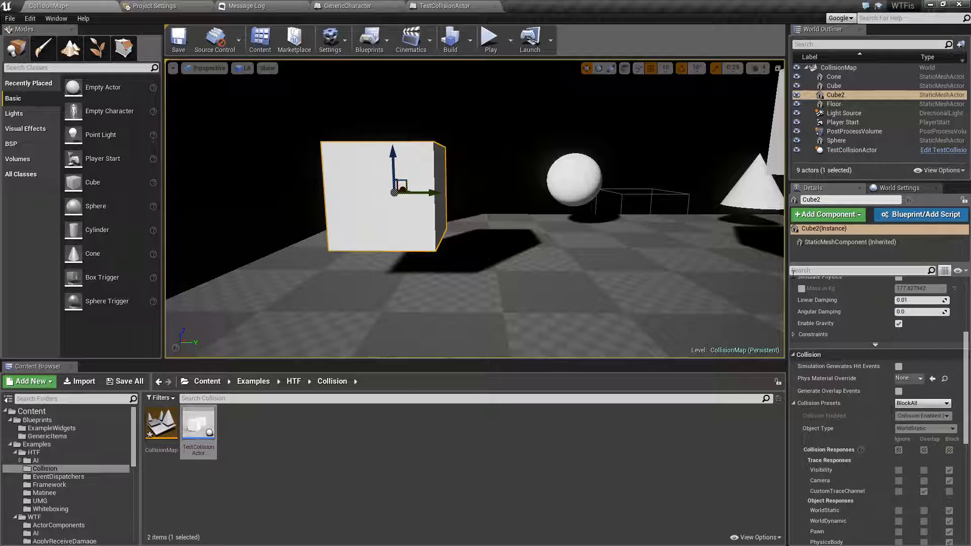
{"action": "scroll", "coordinate": [816, 423], "scroll_direction": "down", "scroll_amount": 3}
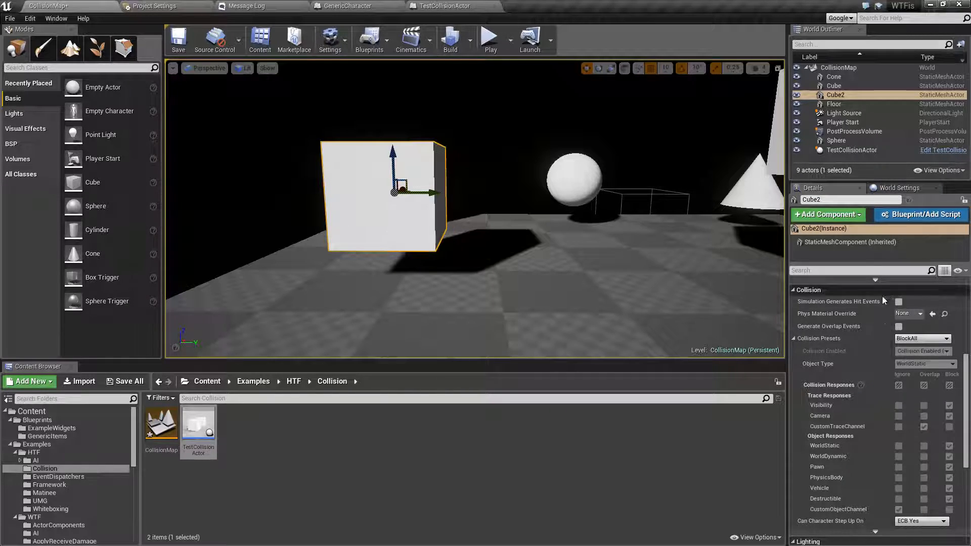
{"action": "left_click", "coordinate": [497, 280]}
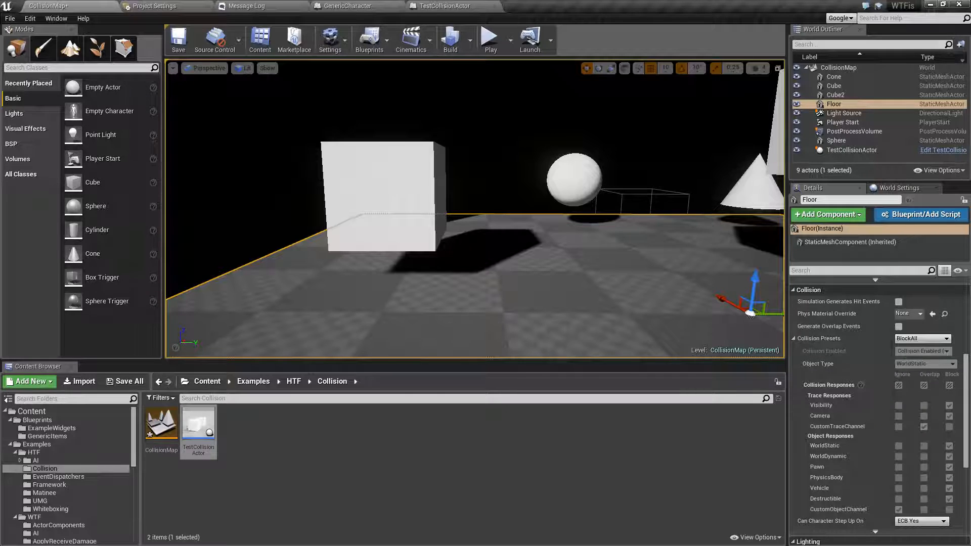
{"action": "left_click", "coordinate": [379, 152]}
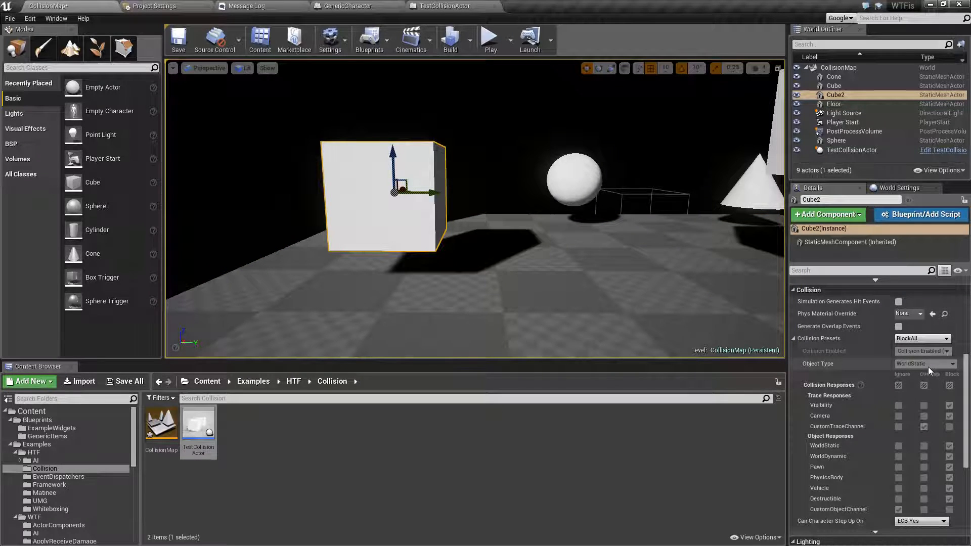
Select the Cube2 component of TestCollisionActor and examine its collision preset and object type
{"action": "right_click_drag", "start_coordinate": [566, 276], "coordinate": [643, 268]}
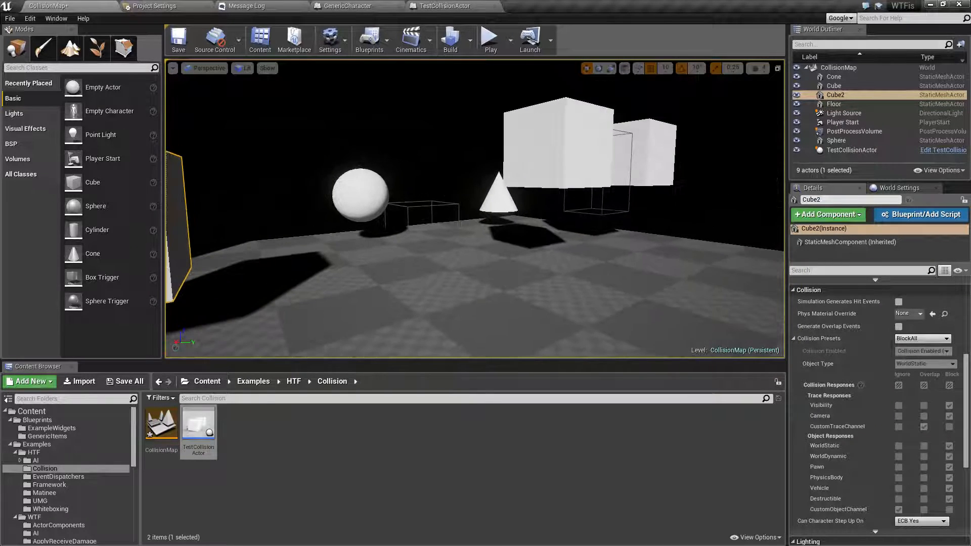
{"action": "left_click", "coordinate": [538, 135]}
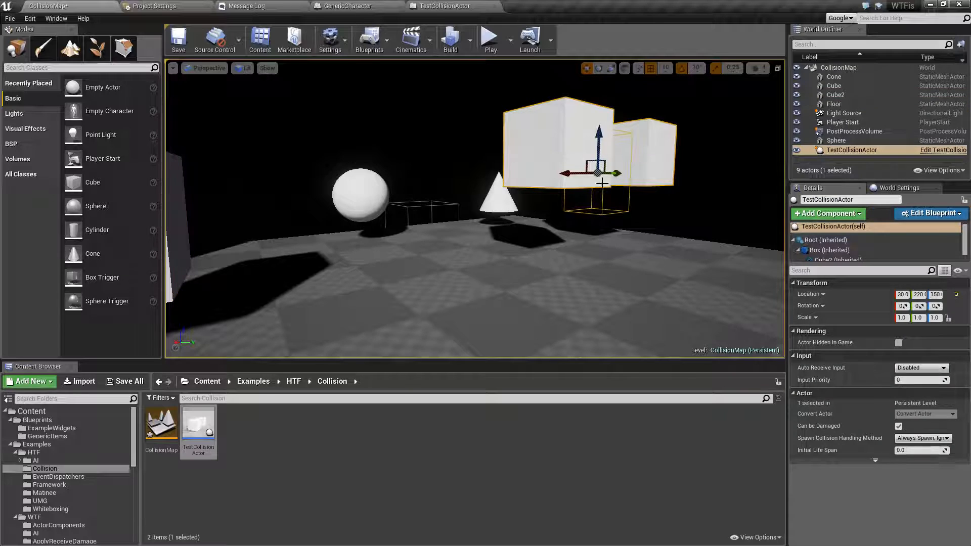
{"action": "scroll", "coordinate": [835, 248], "scroll_direction": "down", "scroll_amount": 1}
{"action": "left_click", "coordinate": [838, 245]}
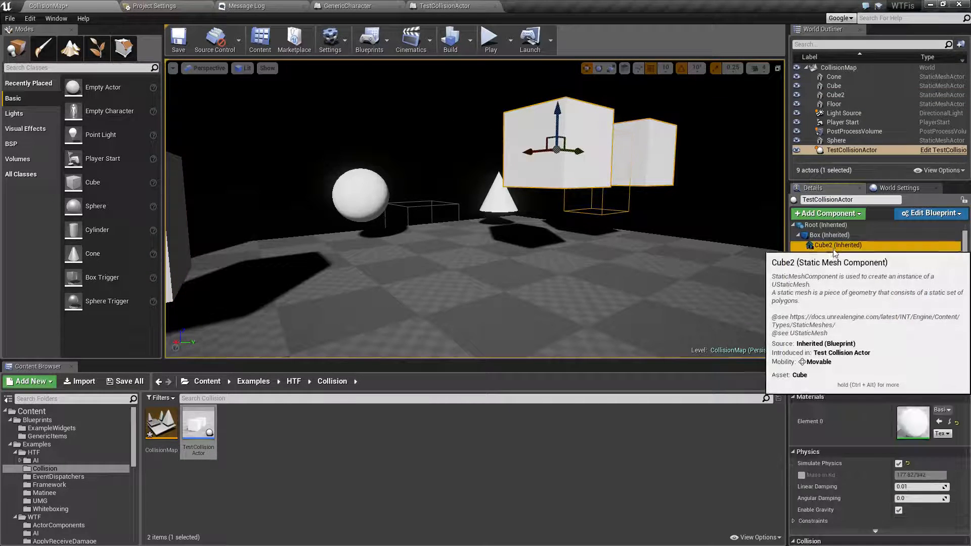
{"action": "scroll", "coordinate": [840, 448], "scroll_direction": "down", "scroll_amount": 4}
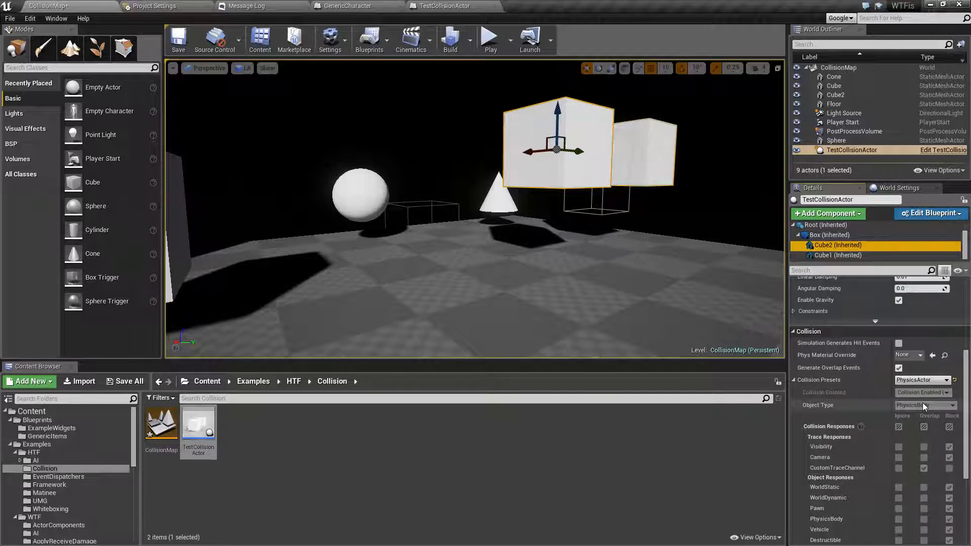
Select TestCollisionActor's Box component, expand its Collision Presets, and examine its object type and responses
{"action": "left_click", "coordinate": [839, 235]}
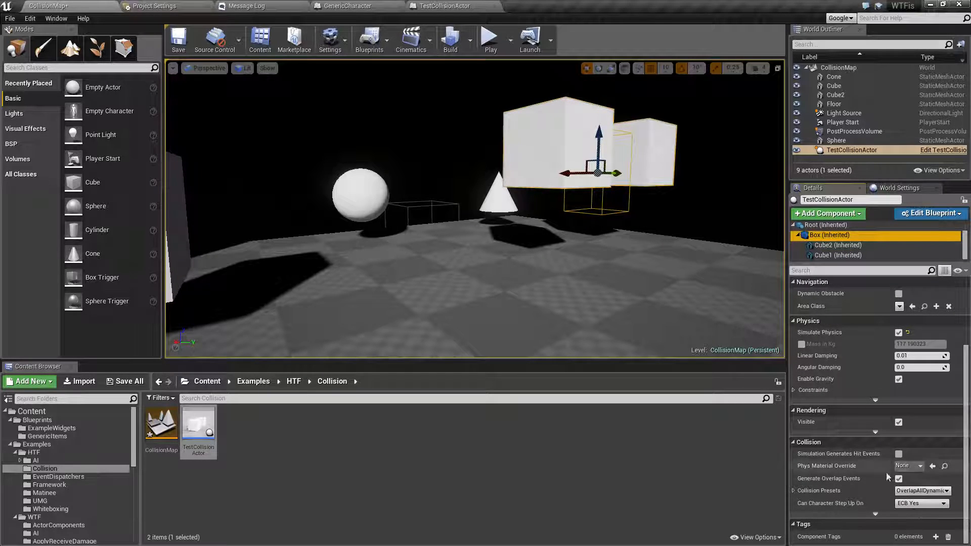
{"action": "left_click", "coordinate": [794, 491]}
{"action": "scroll", "coordinate": [885, 475], "scroll_direction": "down", "scroll_amount": 4}
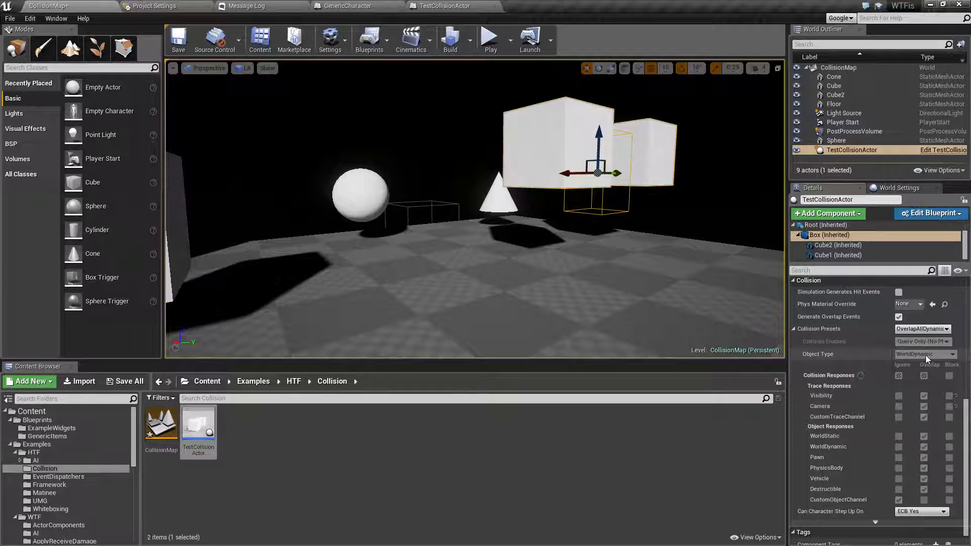
Compare the collision presets, object types and responses of the floor and Cube2 in the level
{"action": "right_click_drag", "start_coordinate": [588, 337], "coordinate": [488, 328]}
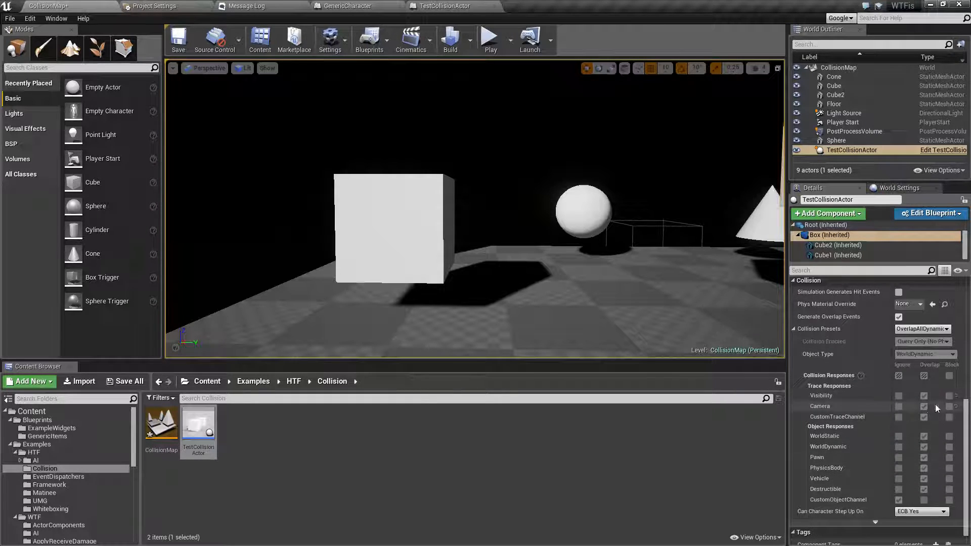
{"action": "left_click", "coordinate": [410, 259]}
{"action": "left_click", "coordinate": [496, 321]}
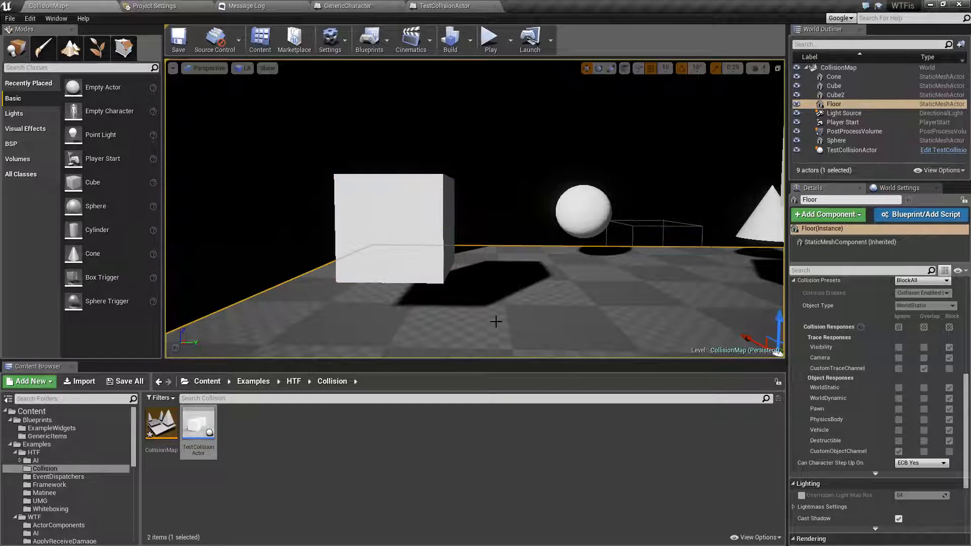
{"action": "left_click", "coordinate": [398, 201]}
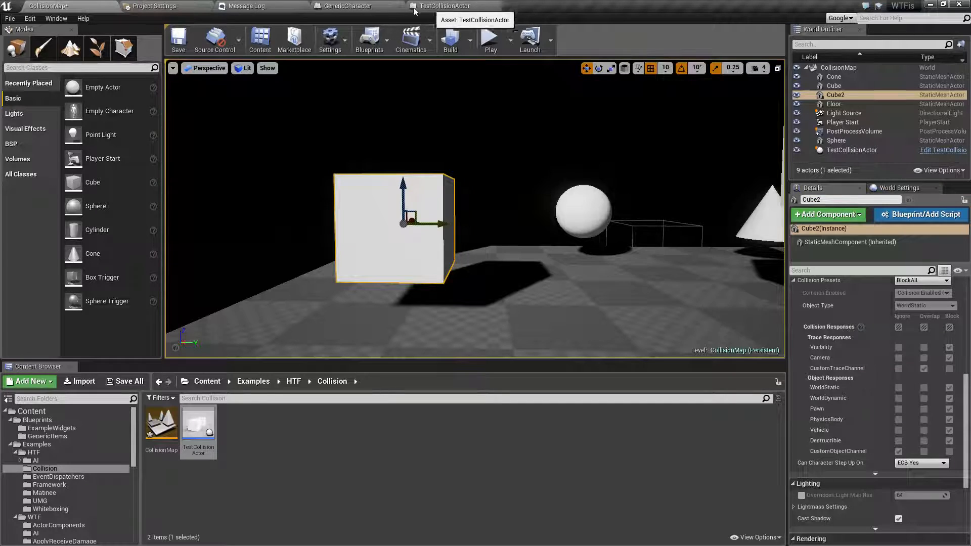
Open the GenericCharacter blueprint, select its CapsuleComponent, and examine the capsule's shape, collision preset and object type against Cube2's settings
{"action": "left_click", "coordinate": [365, 6]}
{"action": "left_click", "coordinate": [50, 71]}
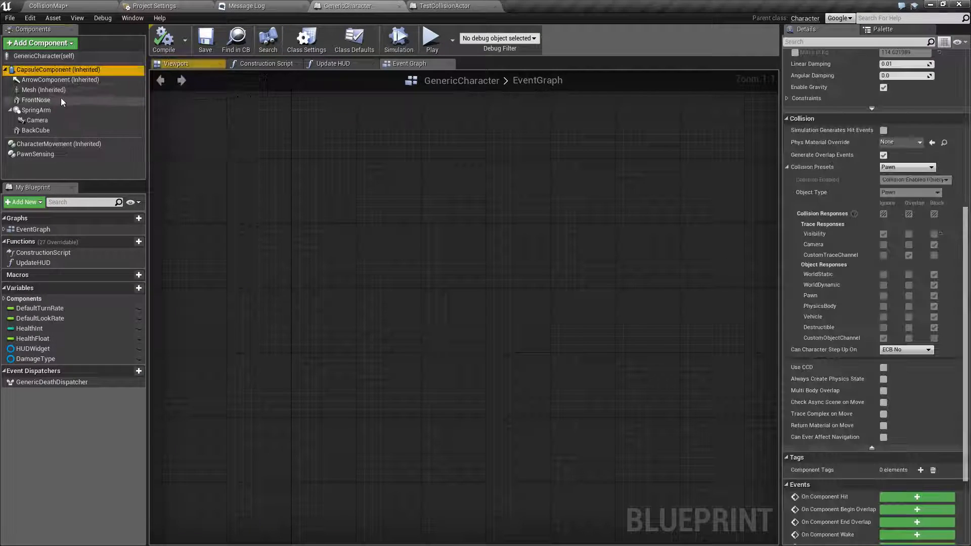
{"action": "left_click", "coordinate": [180, 63]}
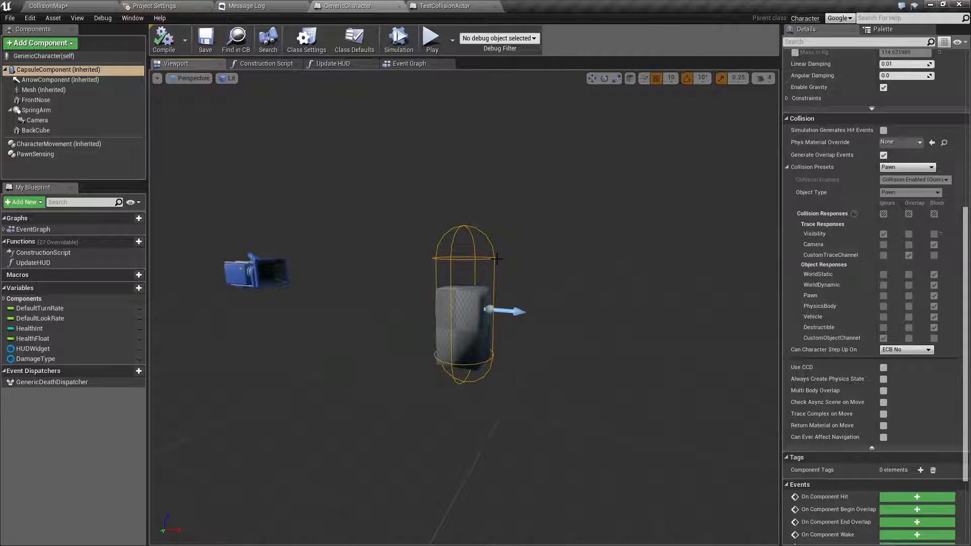
{"action": "left_click", "coordinate": [66, 5]}
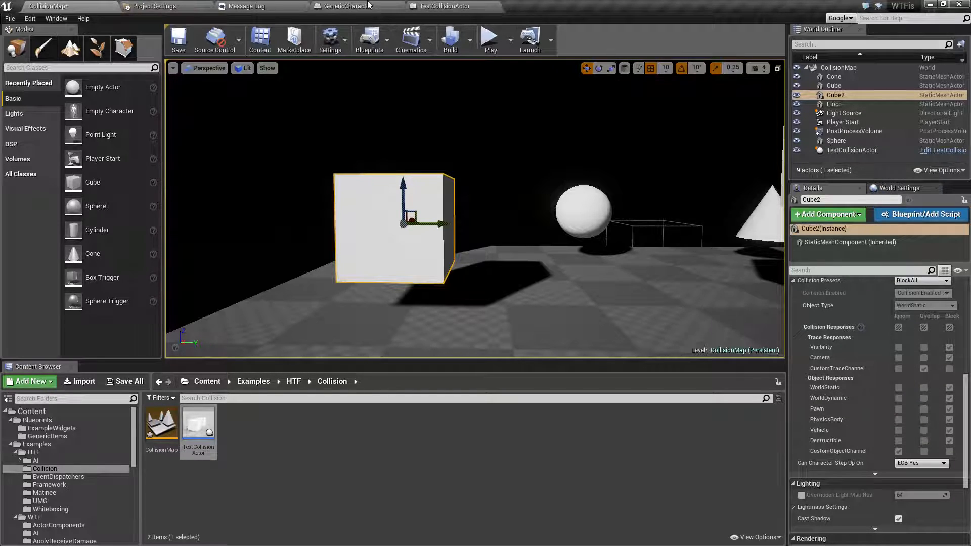
{"action": "left_click", "coordinate": [369, 5]}
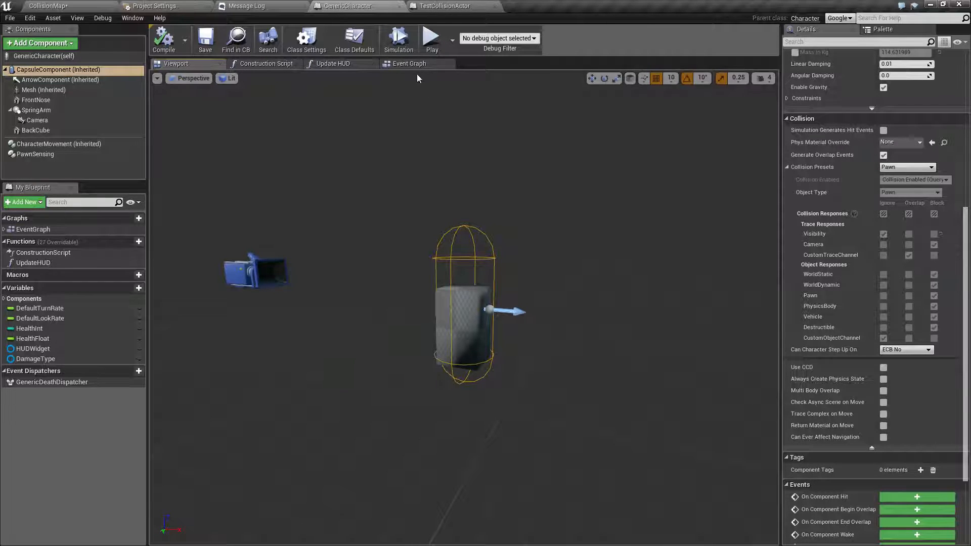
Play the game, run the console command "show collision", move the character against the cube, and stop the session
{"action": "left_click", "coordinate": [433, 40]}
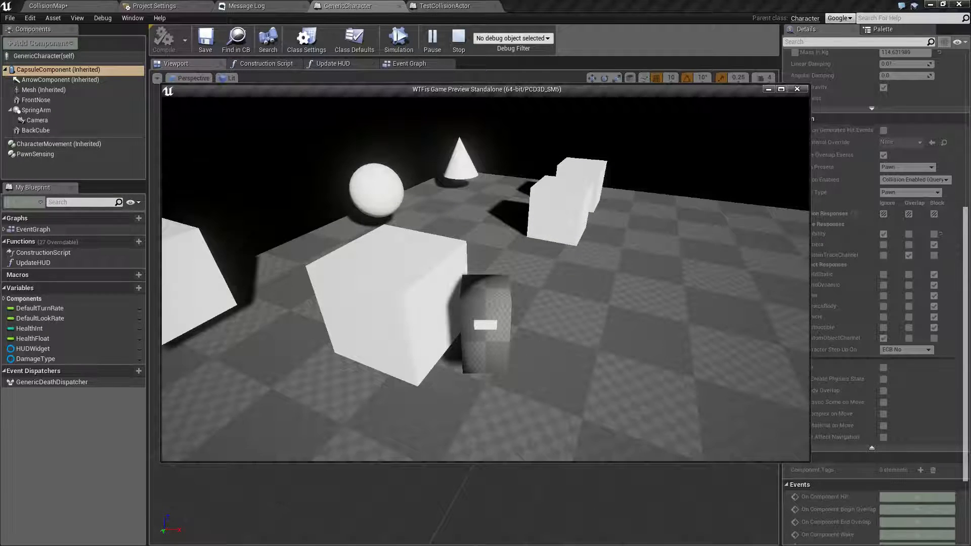
{"action": "key", "text": "grave"}
{"action": "type", "text": "show collision"}
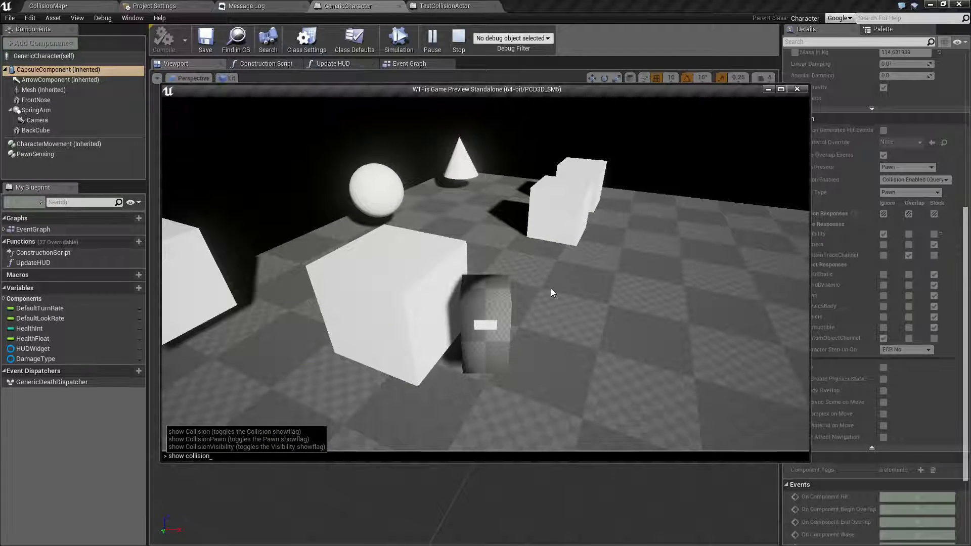
{"action": "key", "text": "Return"}
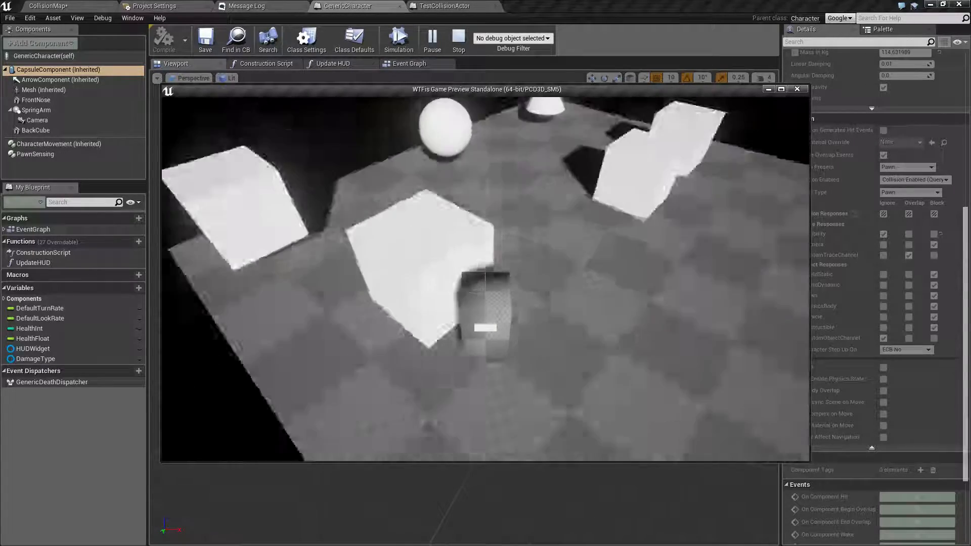
{"action": "key", "text": "d"}
{"action": "key", "text": "a"}
{"action": "key", "text": "d"}
{"action": "key", "text": "a"}
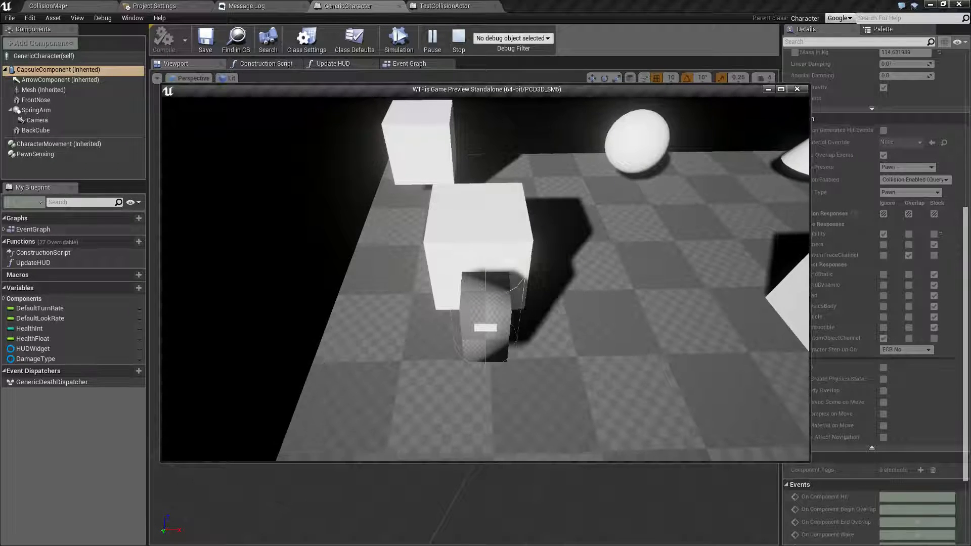
{"action": "key", "text": "Escape"}
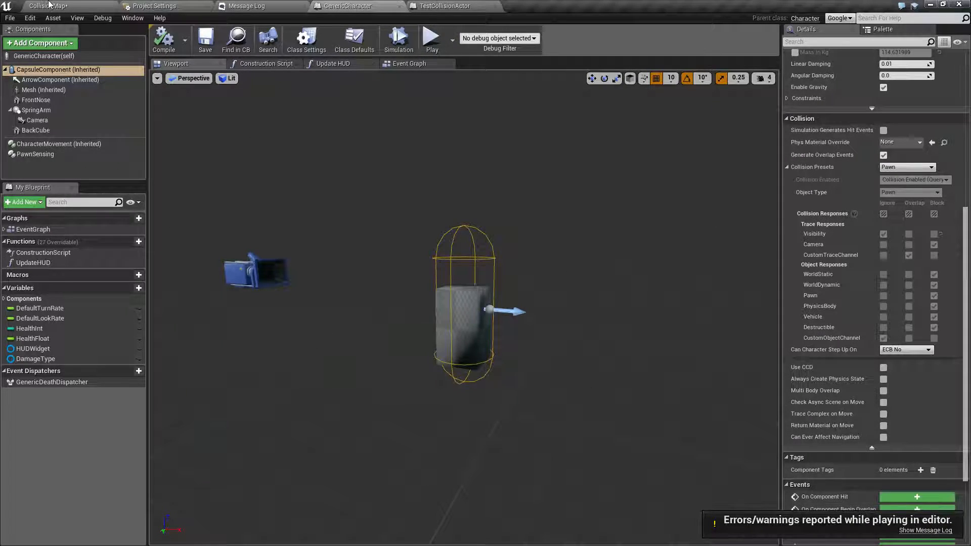
In CollisionMap, set Cube2's collision preset to Custom and its Pawn response to Ignore
{"action": "left_click", "coordinate": [52, 5]}
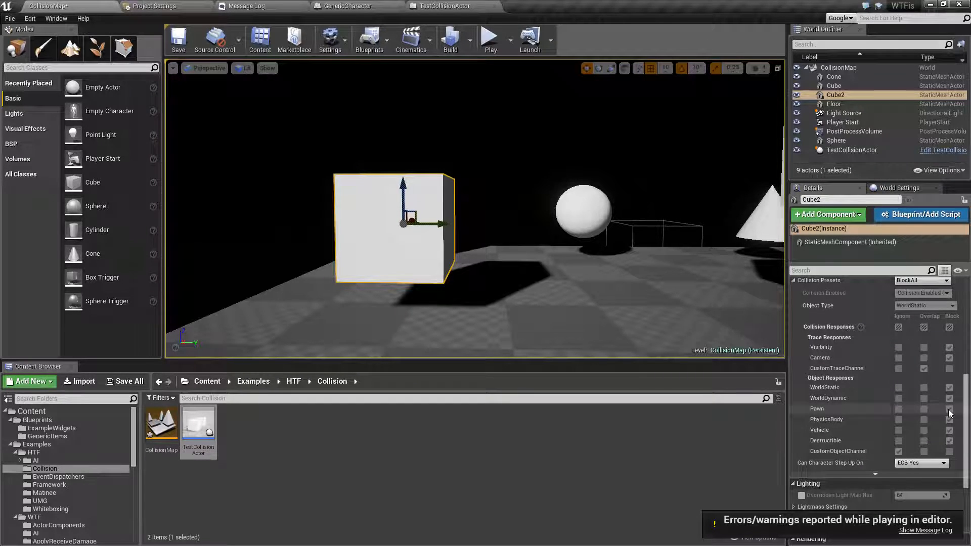
{"action": "scroll", "coordinate": [880, 399], "scroll_direction": "up", "scroll_amount": 2}
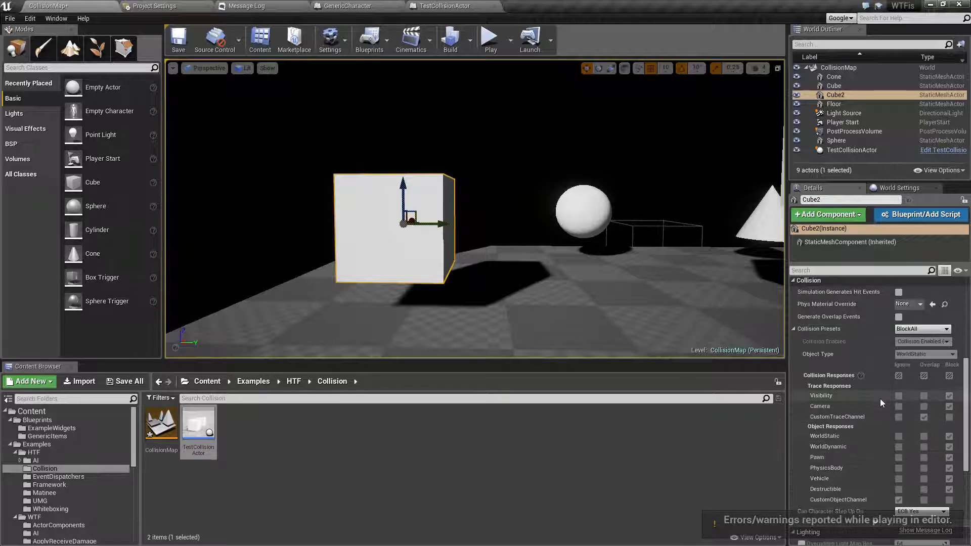
{"action": "left_click", "coordinate": [912, 330]}
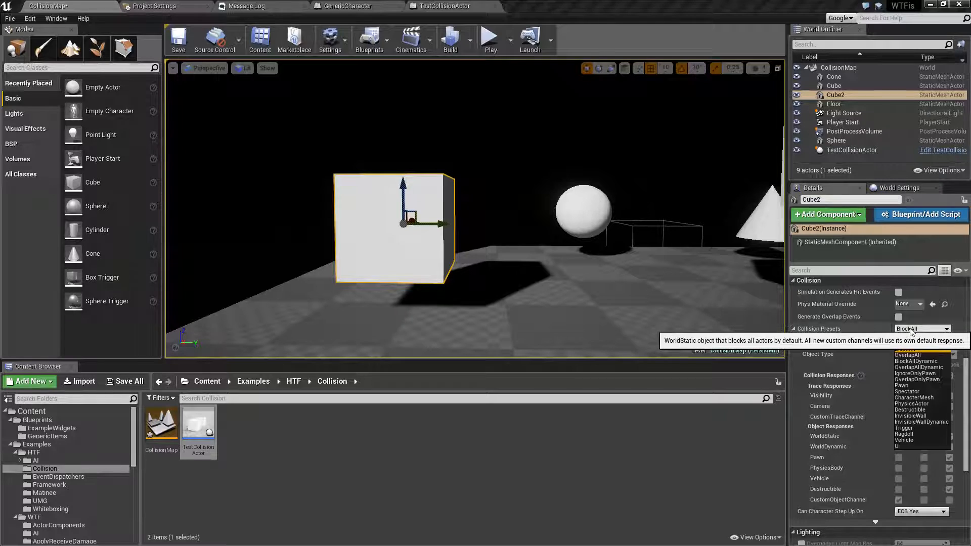
{"action": "left_click", "coordinate": [911, 338]}
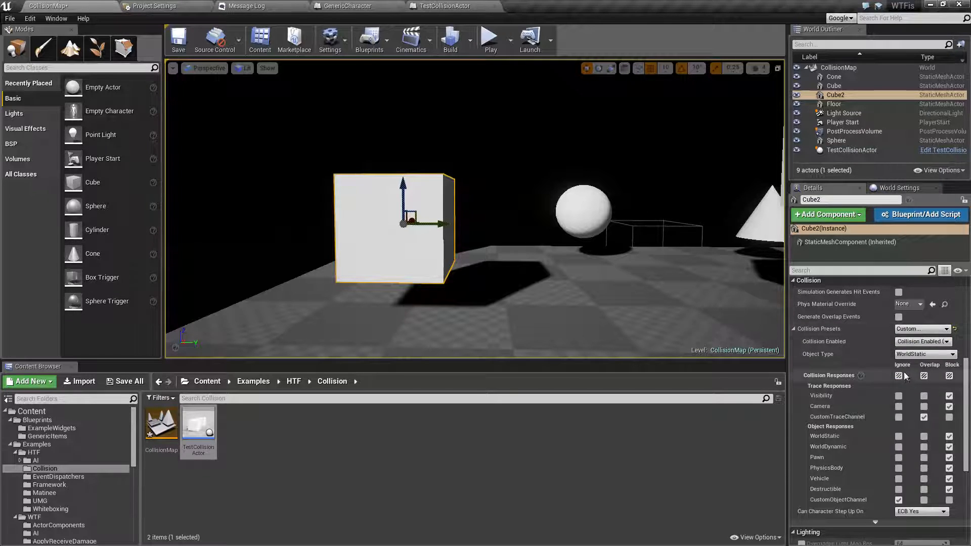
{"action": "scroll", "coordinate": [929, 331], "scroll_direction": "down", "scroll_amount": 1}
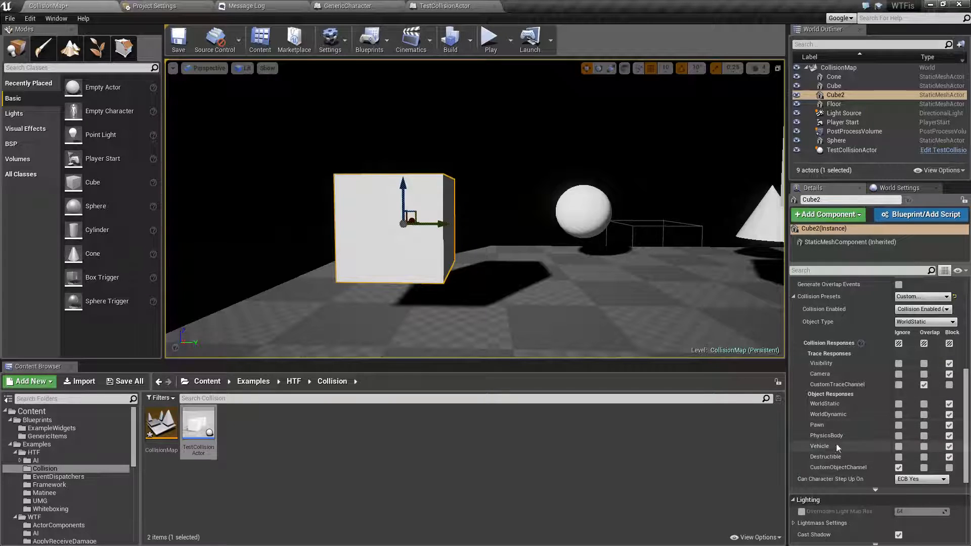
{"action": "left_click", "coordinate": [899, 425]}
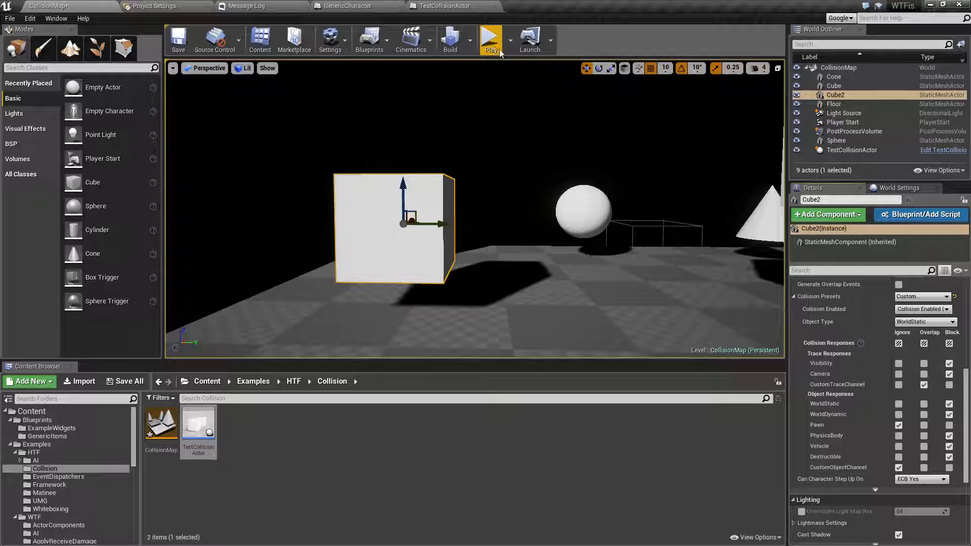
Play the level, walk the character in and out of Cube2 to test its collision and the camera's behaviour, and end the session
{"action": "left_click", "coordinate": [490, 39]}
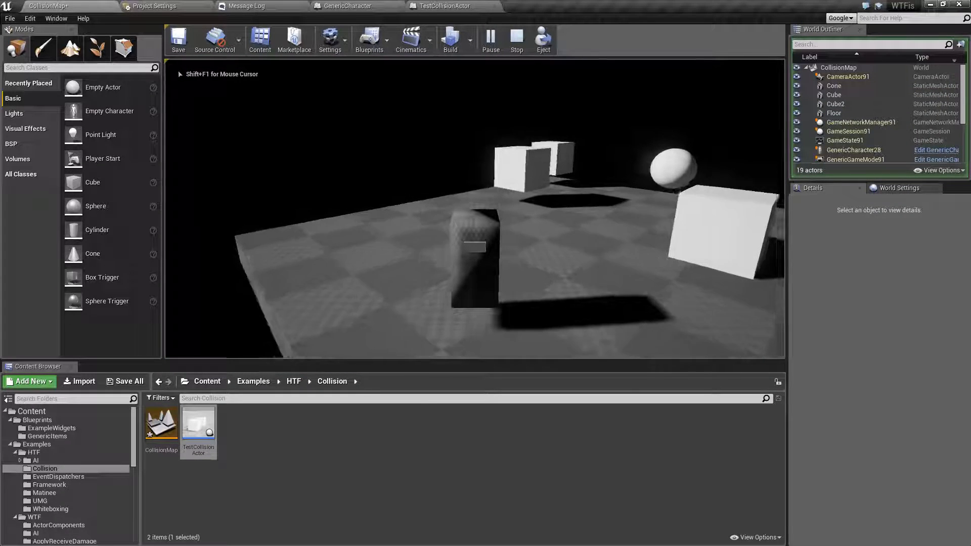
{"action": "key", "text": "w"}
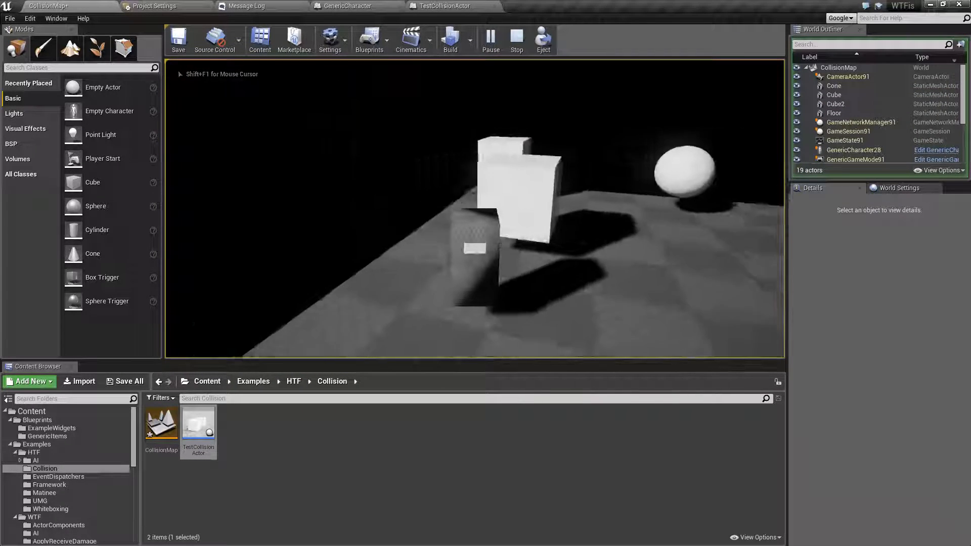
{"action": "key", "text": "w"}
{"action": "key", "text": "w"}
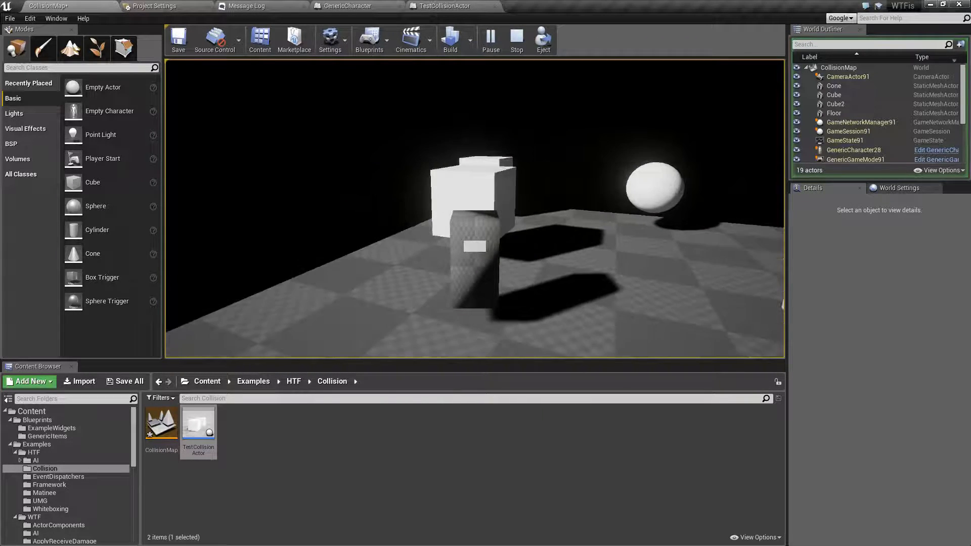
{"action": "key", "text": "w"}
{"action": "key", "text": "s"}
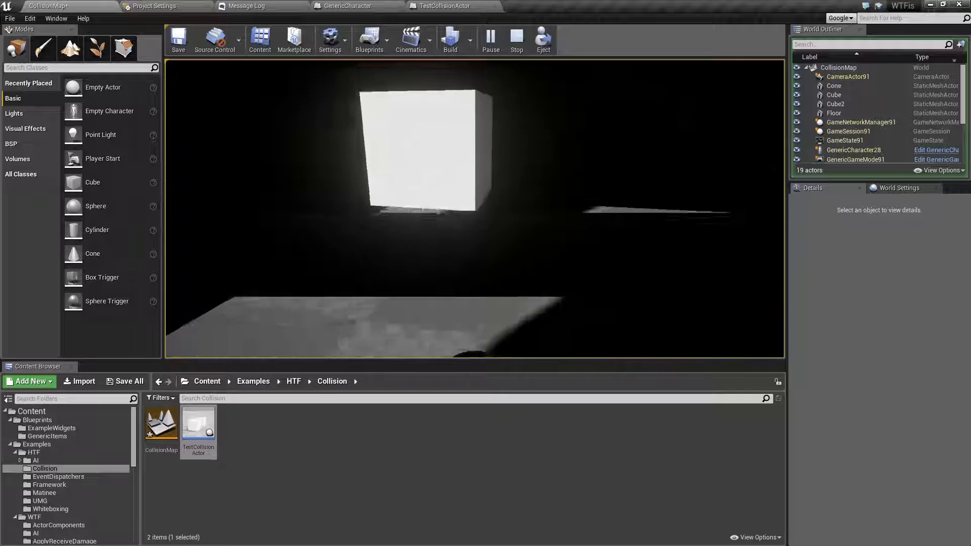
{"action": "key", "text": "w"}
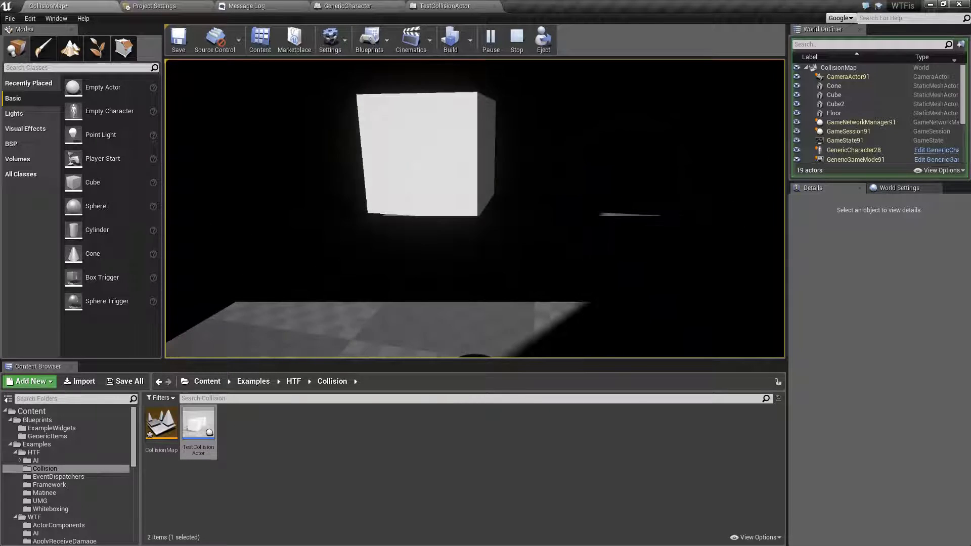
{"action": "key", "text": "s"}
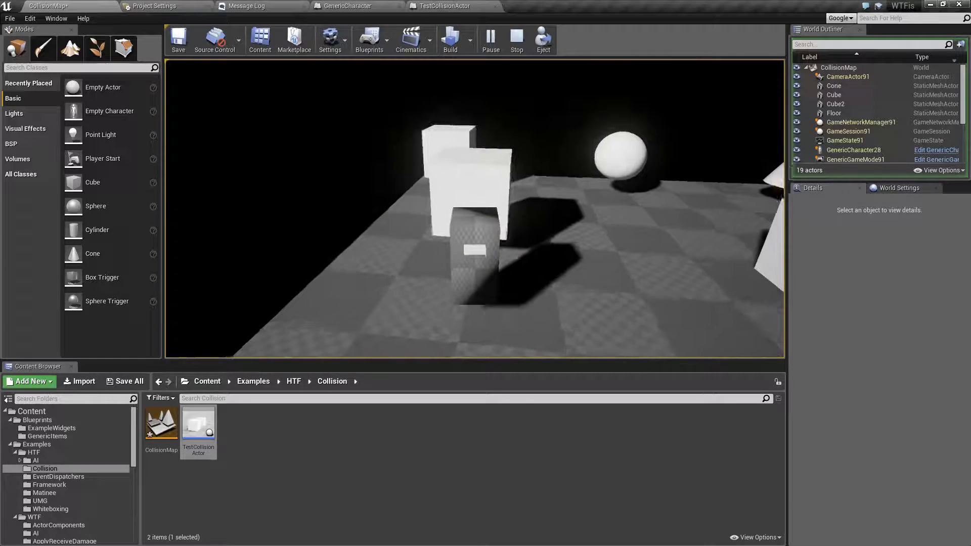
{"action": "key", "text": "w"}
{"action": "key", "text": "s"}
{"action": "key", "text": "w"}
{"action": "key", "text": "s"}
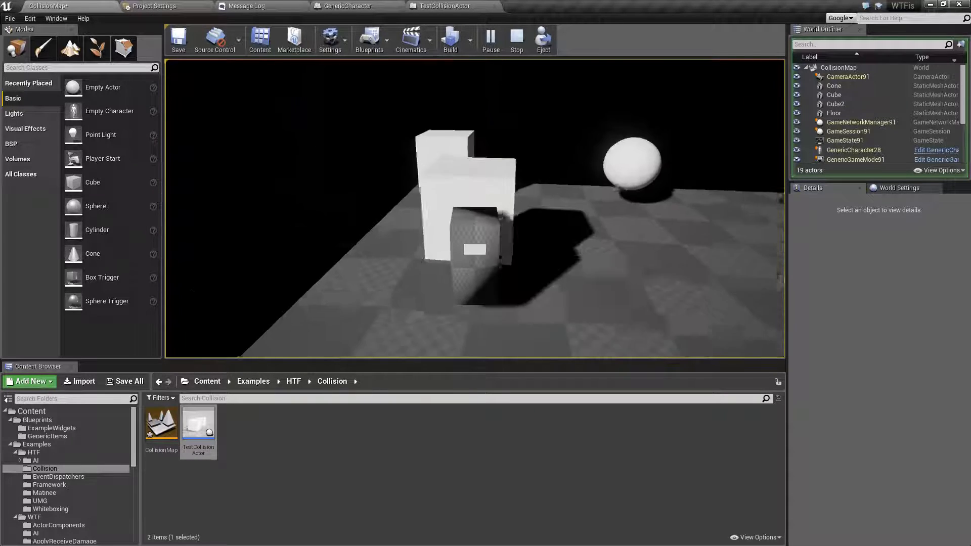
{"action": "key", "text": "w"}
{"action": "key", "text": "Escape"}
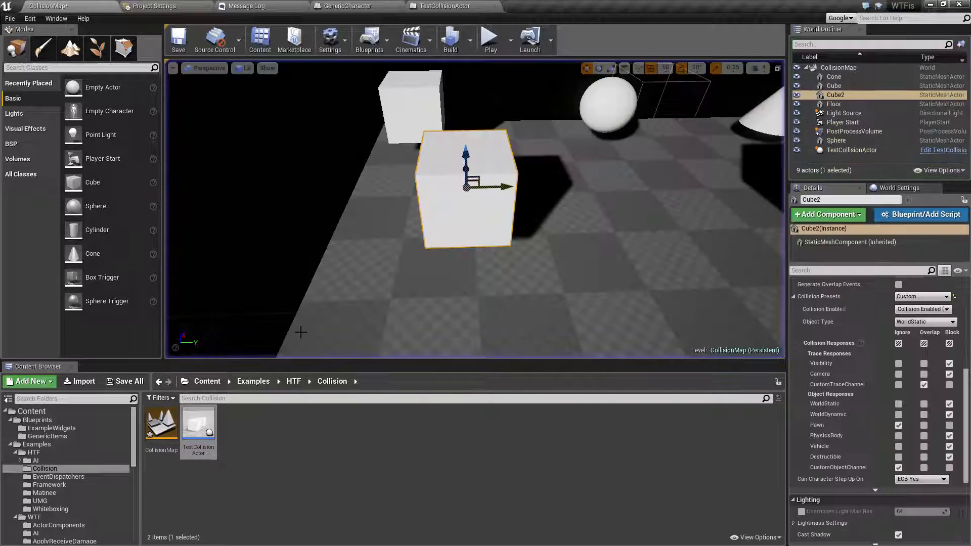
Set Cube2's Camera and Visibility trace responses to Ignore and play-test moving the character and camera through the cube
{"action": "left_click", "coordinate": [899, 374]}
{"action": "left_click", "coordinate": [899, 364]}
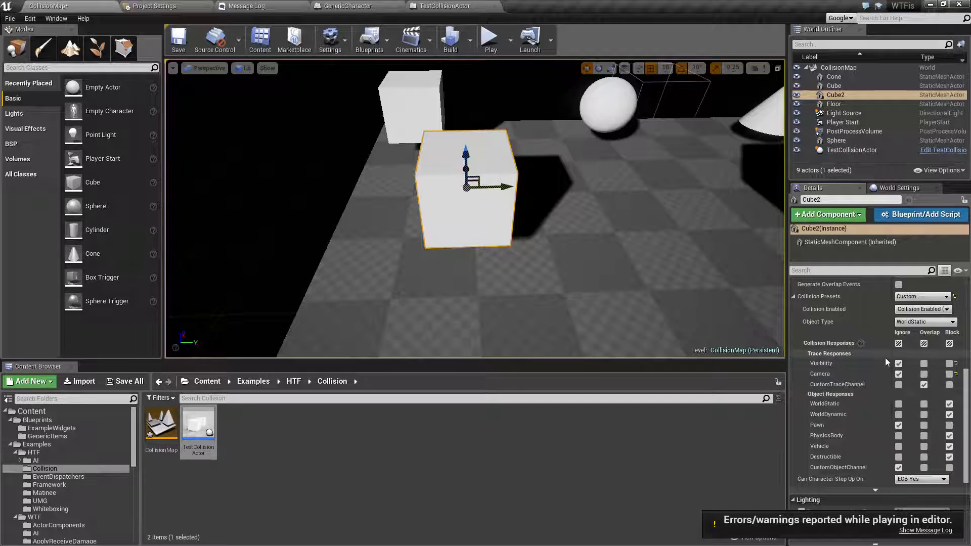
{"action": "left_click", "coordinate": [489, 41]}
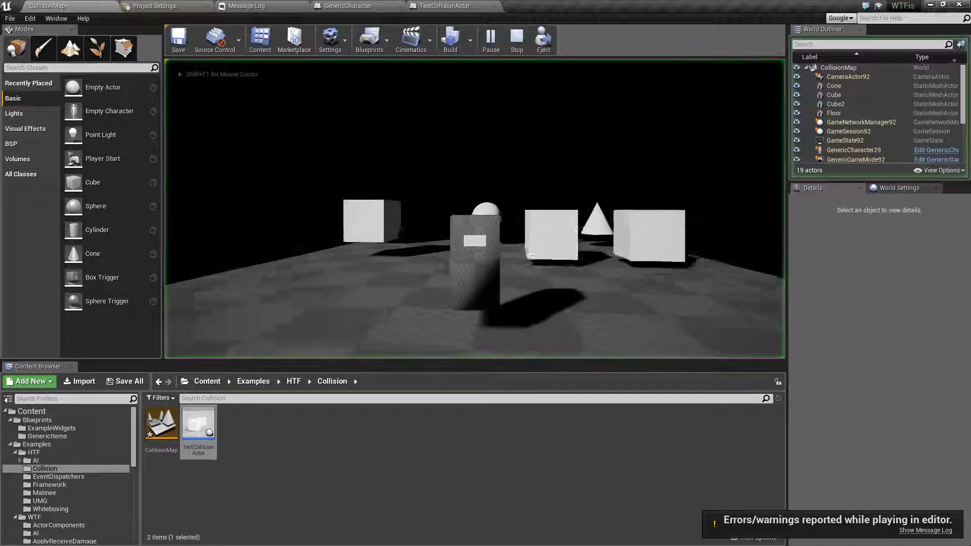
{"action": "key", "text": "s"}
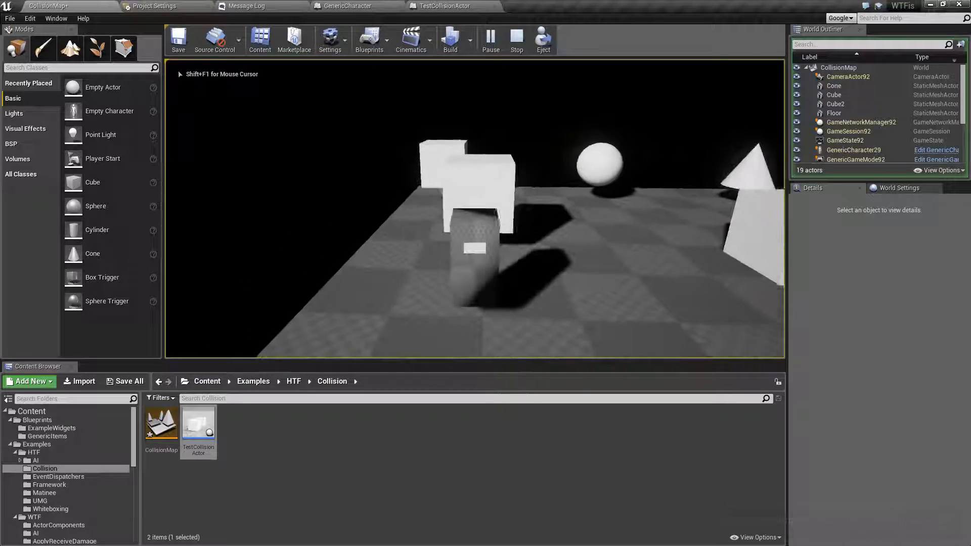
{"action": "key", "text": "w"}
{"action": "key", "text": "s"}
{"action": "key", "text": "Escape"}
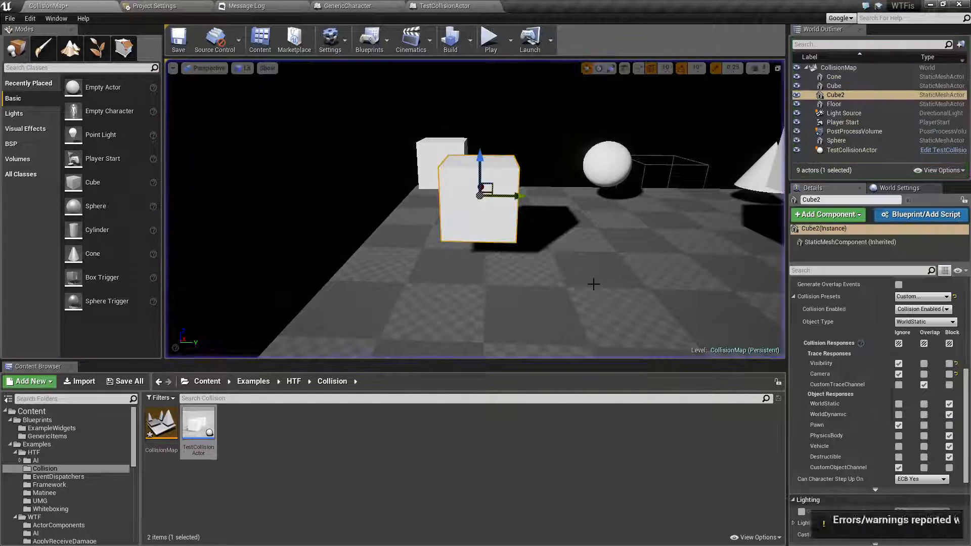
Examine the SpringArm's Camera Collision settings and Probe Channel options in GenericCharacter, and return to Cube2's trace responses in CollisionMap
{"action": "left_click", "coordinate": [348, 6]}
{"action": "left_click", "coordinate": [40, 110]}
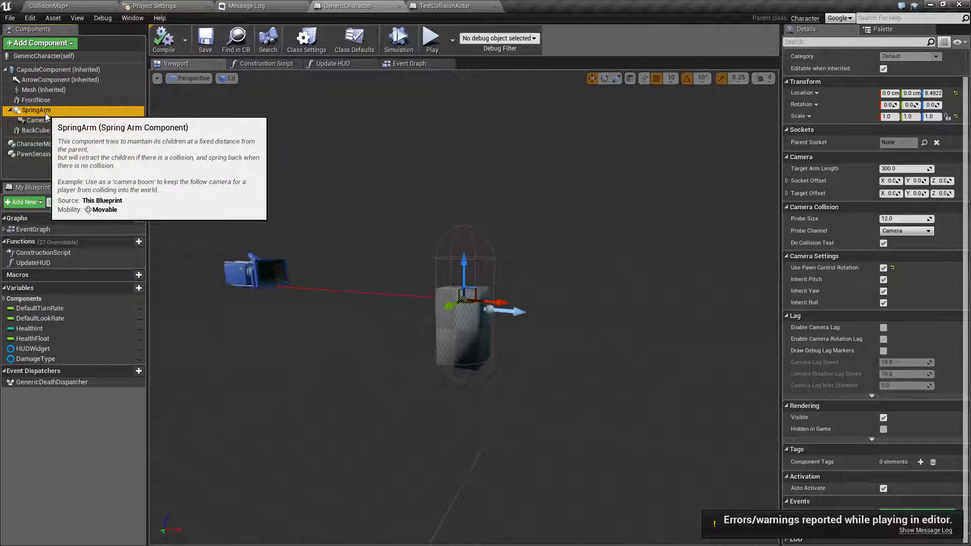
{"action": "left_click", "coordinate": [45, 121]}
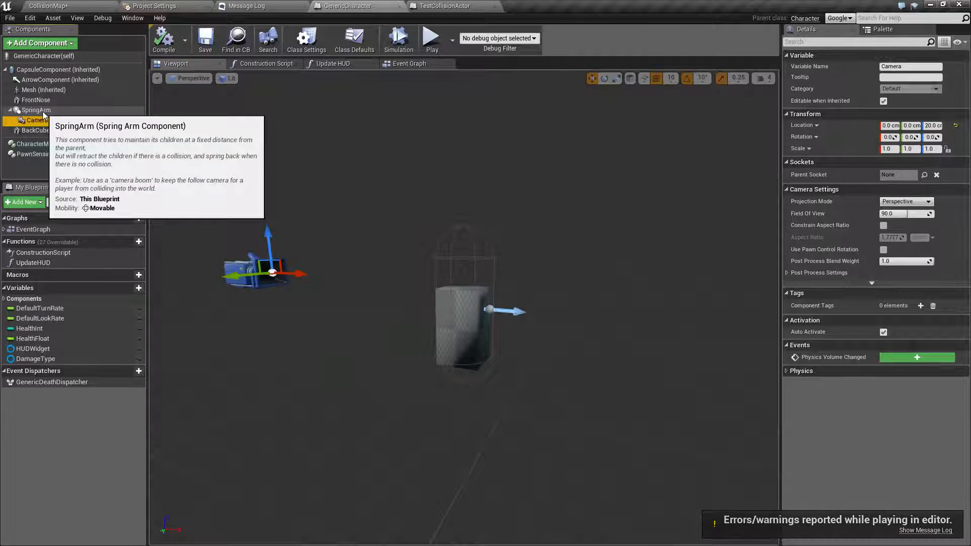
{"action": "left_click", "coordinate": [42, 111]}
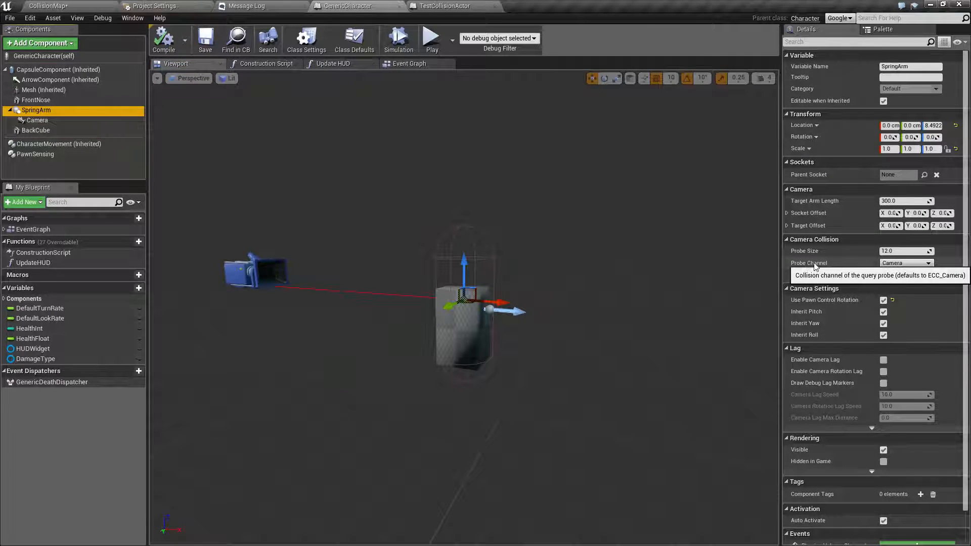
{"action": "left_click", "coordinate": [900, 264]}
{"action": "left_click", "coordinate": [908, 264]}
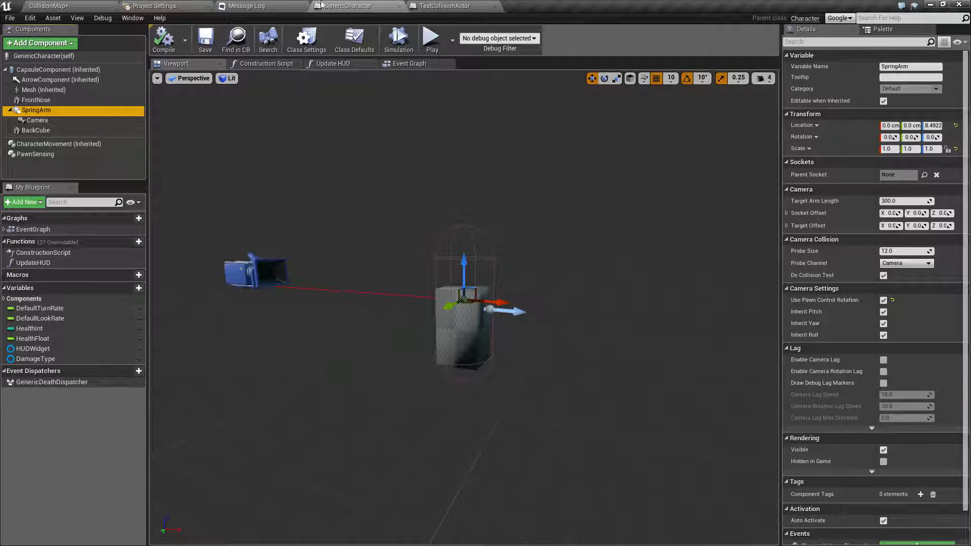
{"action": "left_click", "coordinate": [76, 6]}
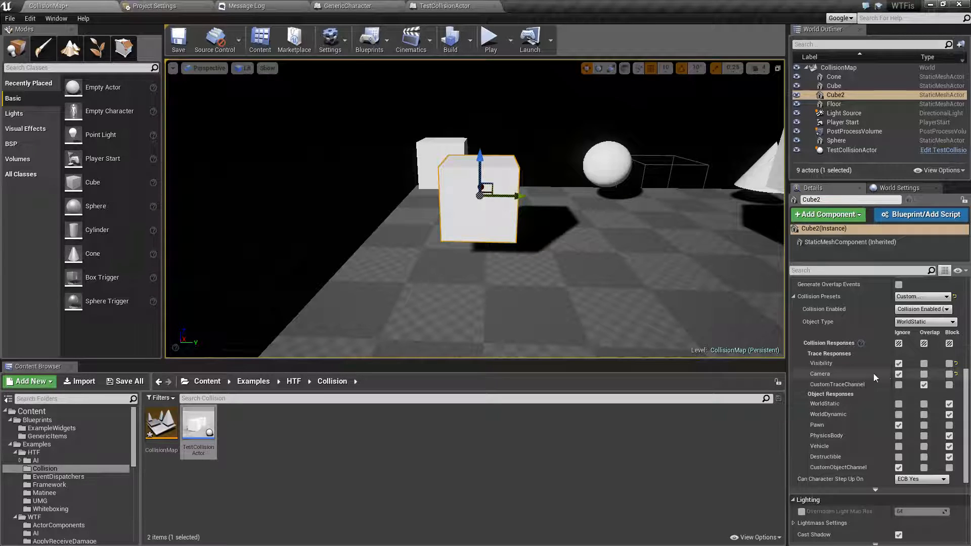
Set Cube2's Camera trace response to Block and play-test walking the character through and around the cube while watching the camera
{"action": "left_click", "coordinate": [950, 374]}
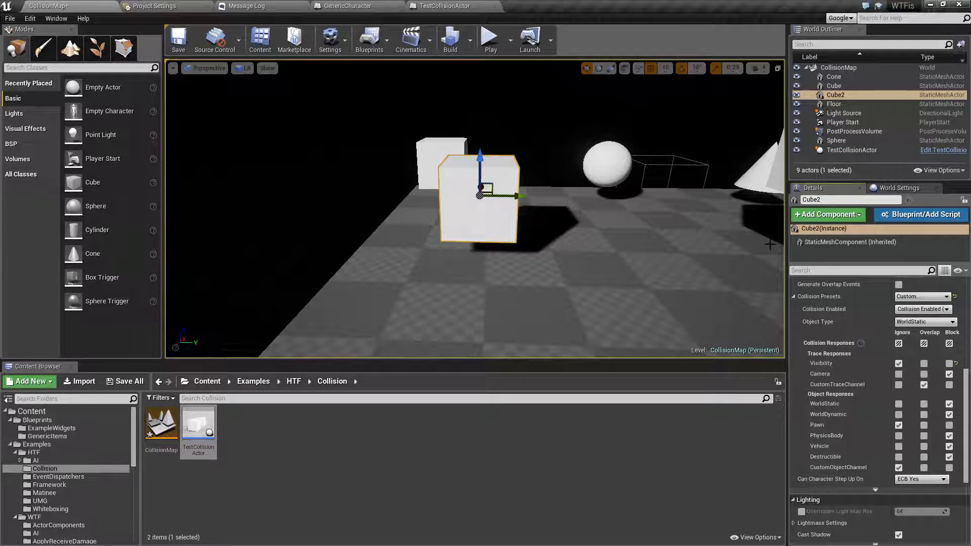
{"action": "left_click", "coordinate": [489, 40]}
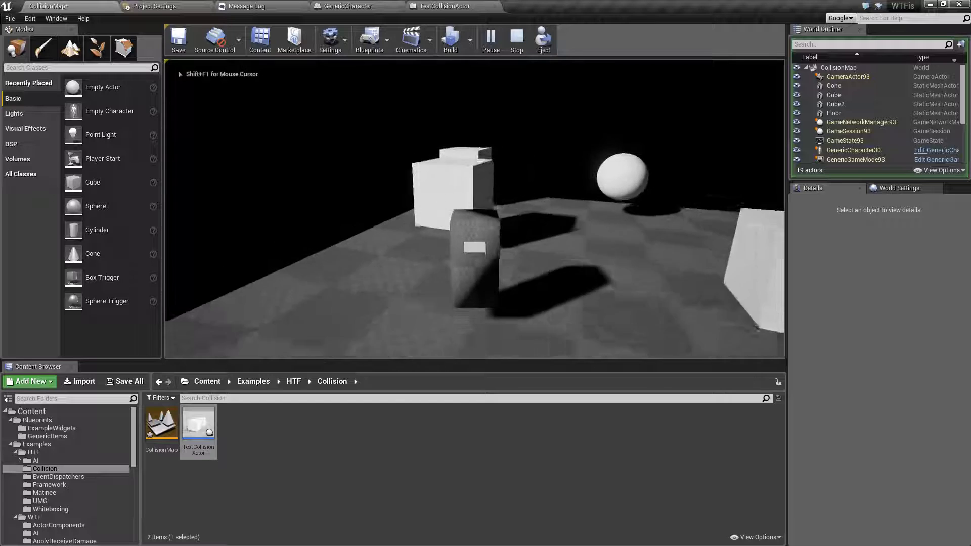
{"action": "key", "text": "w"}
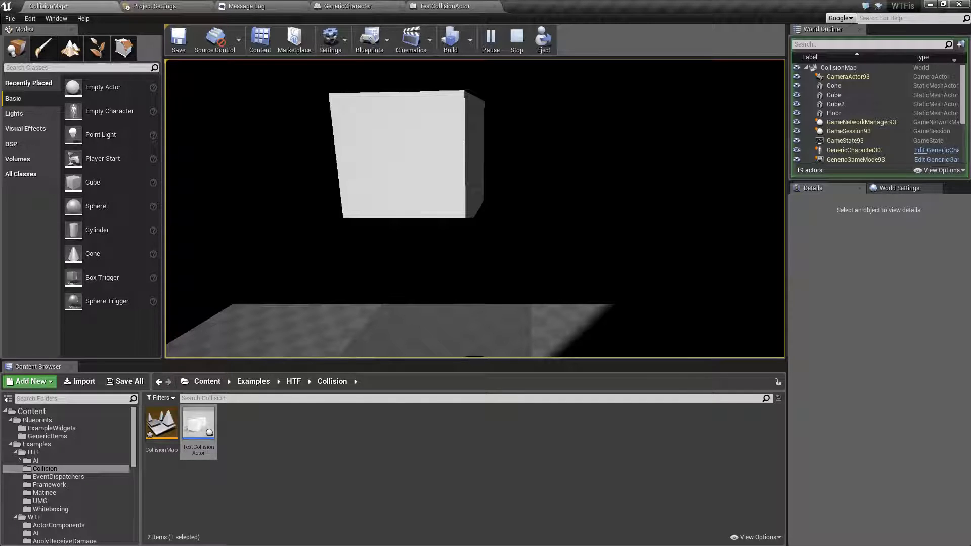
{"action": "key", "text": "s"}
{"action": "key", "text": "w"}
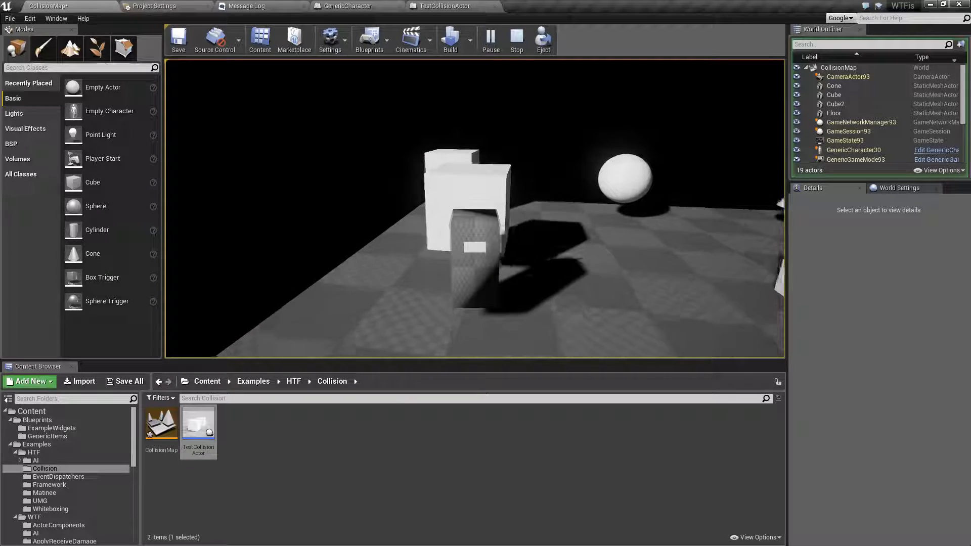
{"action": "key", "text": "s"}
{"action": "key", "text": "d"}
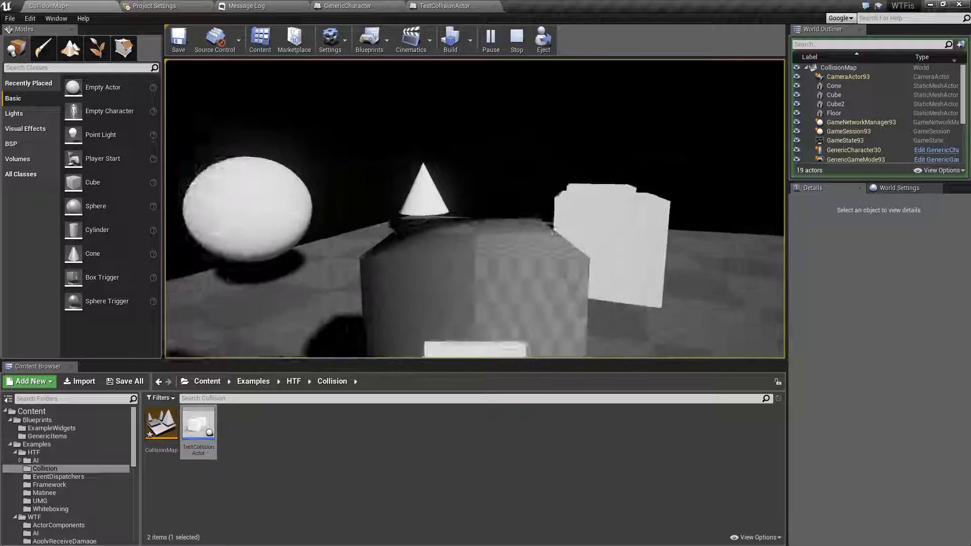
{"action": "key", "text": "d"}
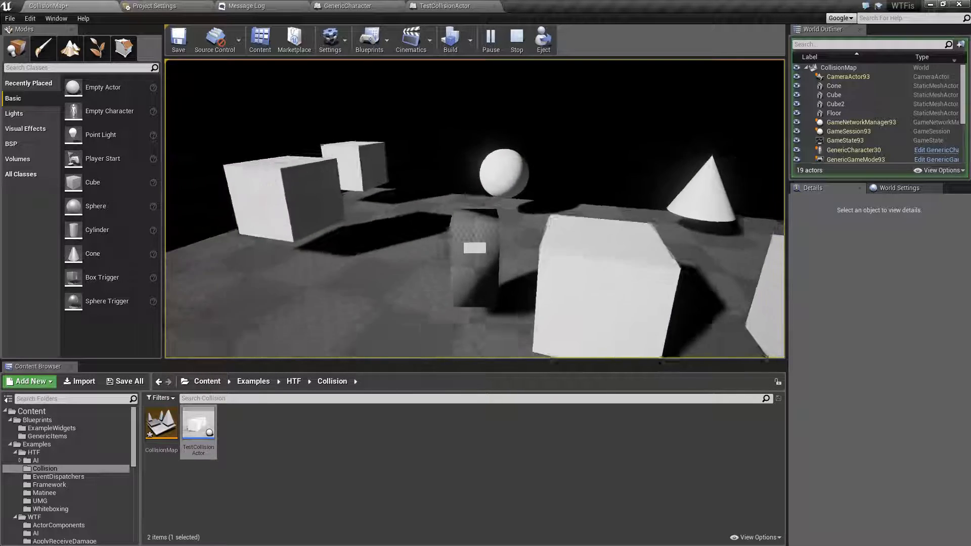
{"action": "key", "text": "a"}
{"action": "key", "text": "a"}
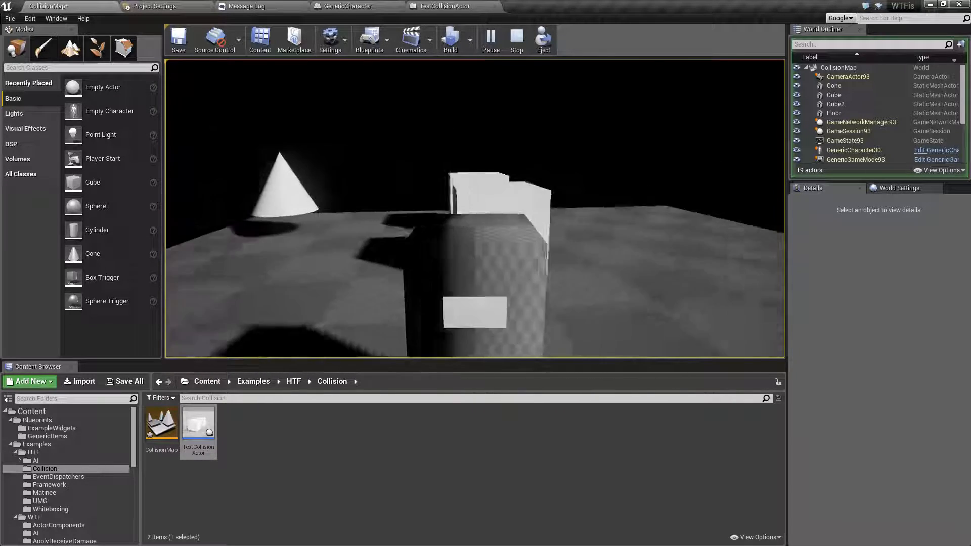
{"action": "key", "text": "d"}
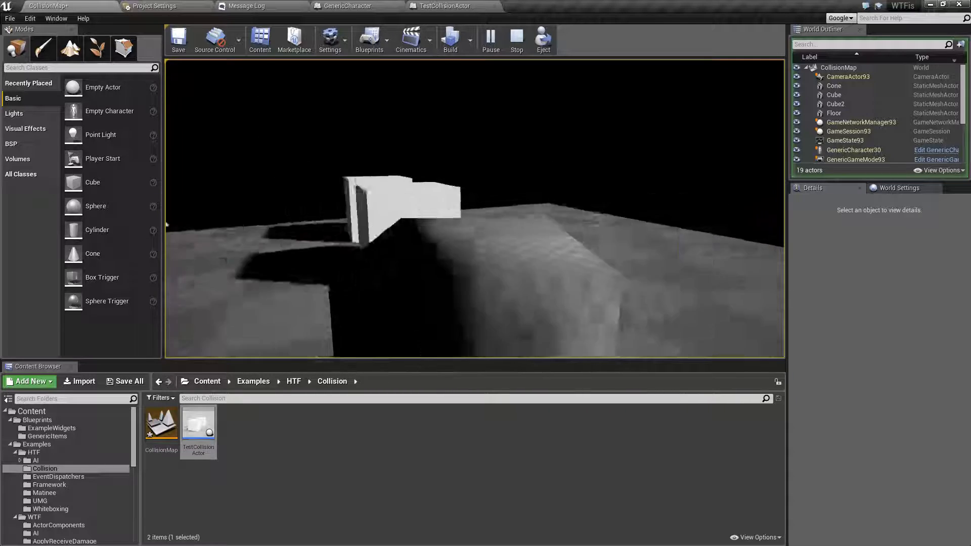
{"action": "key", "text": "Escape"}
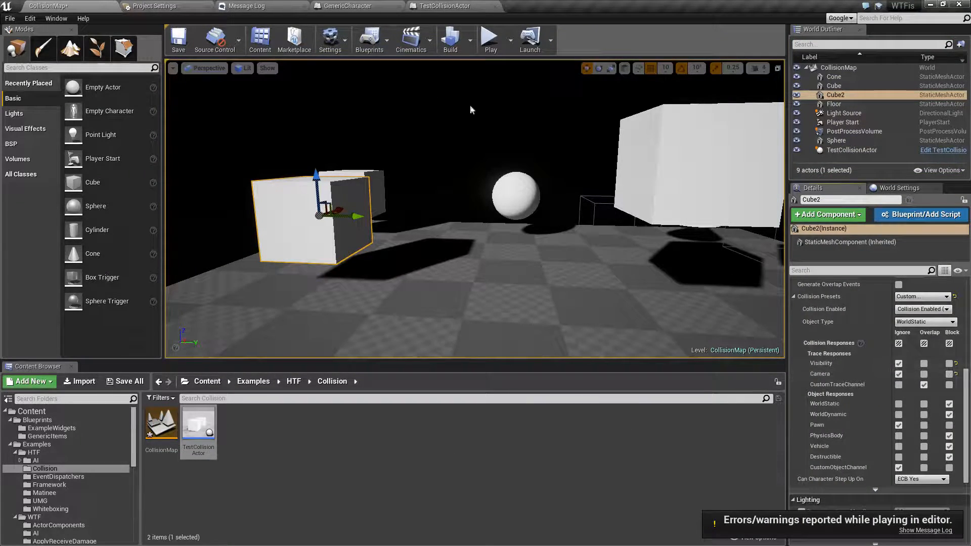
Play-test the level with Cube2's Camera response on Ignore, moving the character near the cube, and end the session
{"action": "left_click", "coordinate": [483, 48]}
{"action": "key", "text": "w"}
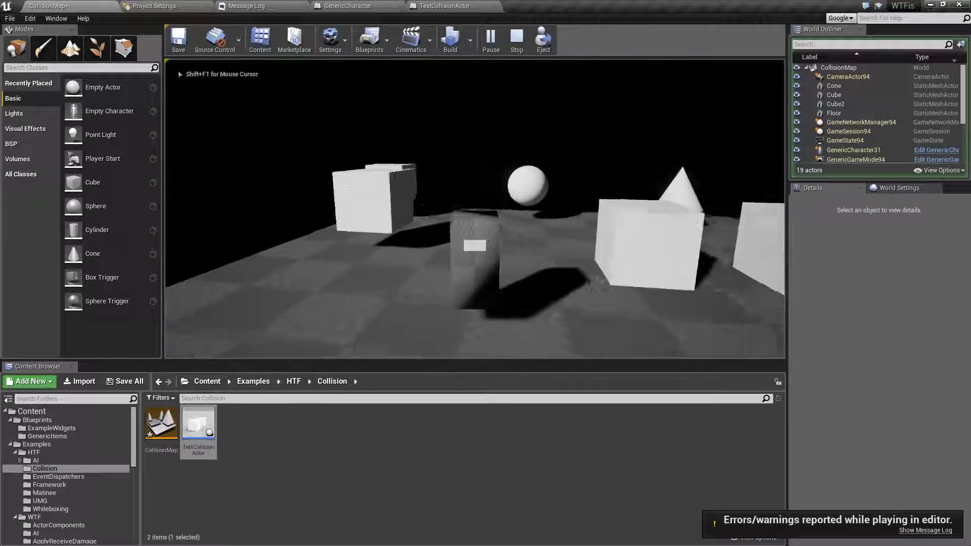
{"action": "key", "text": "s"}
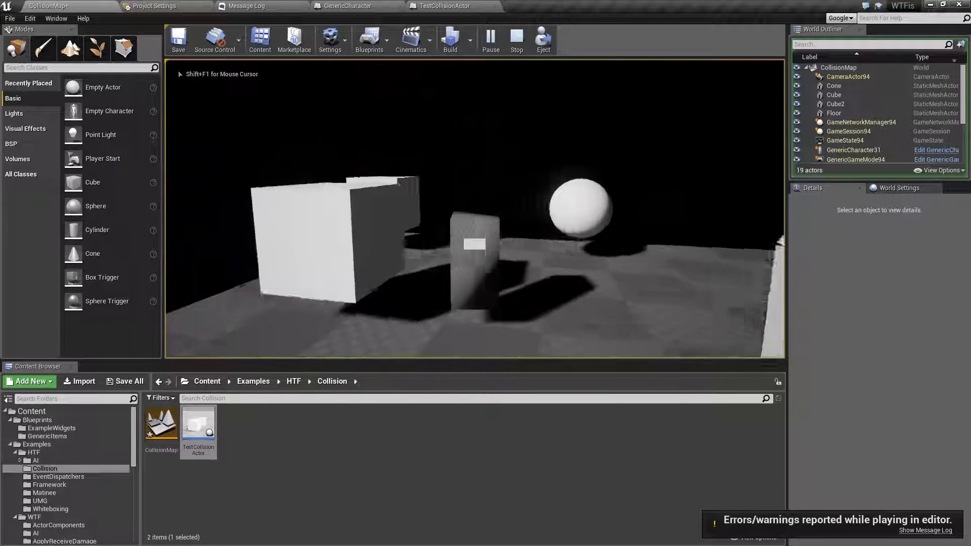
{"action": "key", "text": "Escape"}
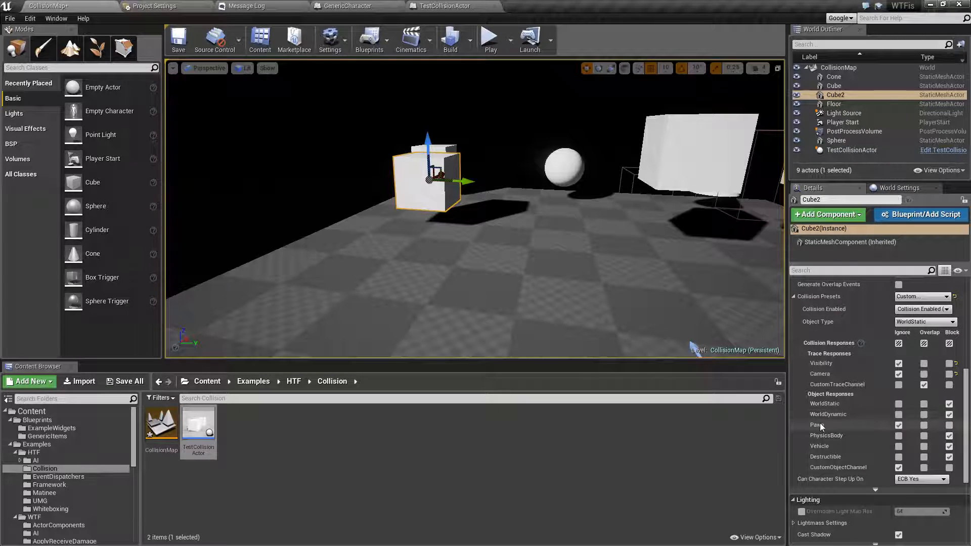
{"action": "key", "text": "alt+p"}
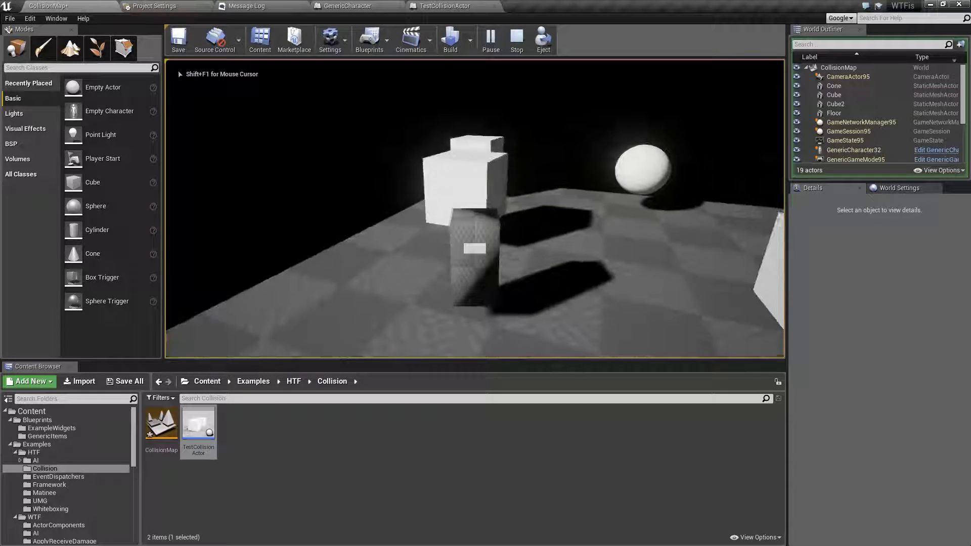
{"action": "key", "text": "Escape"}
Set Cube2's Pawn response to Overlap, play-test walking the character into the cube, and run the pending autosave
{"action": "left_click", "coordinate": [924, 425]}
{"action": "left_click", "coordinate": [490, 42]}
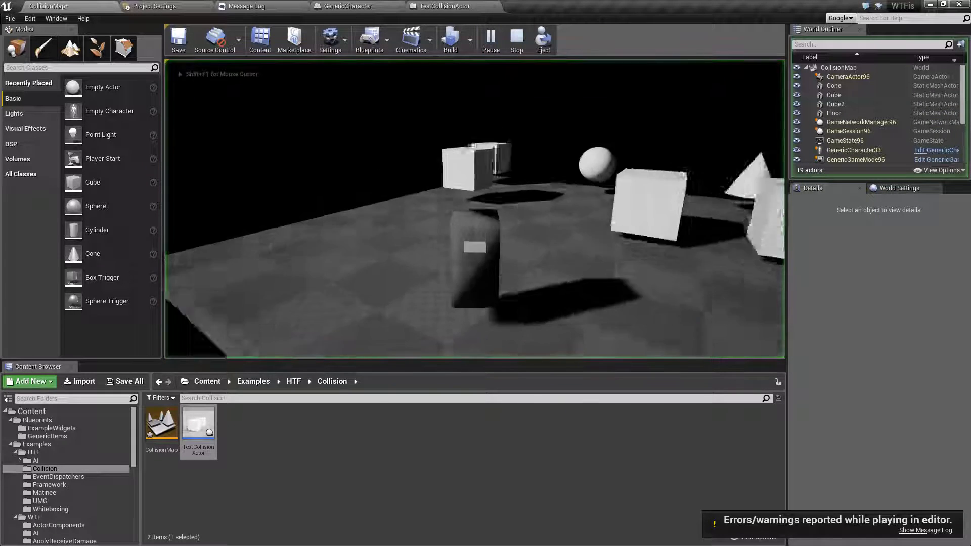
{"action": "key", "text": "w"}
{"action": "key", "text": "w"}
{"action": "key", "text": "s"}
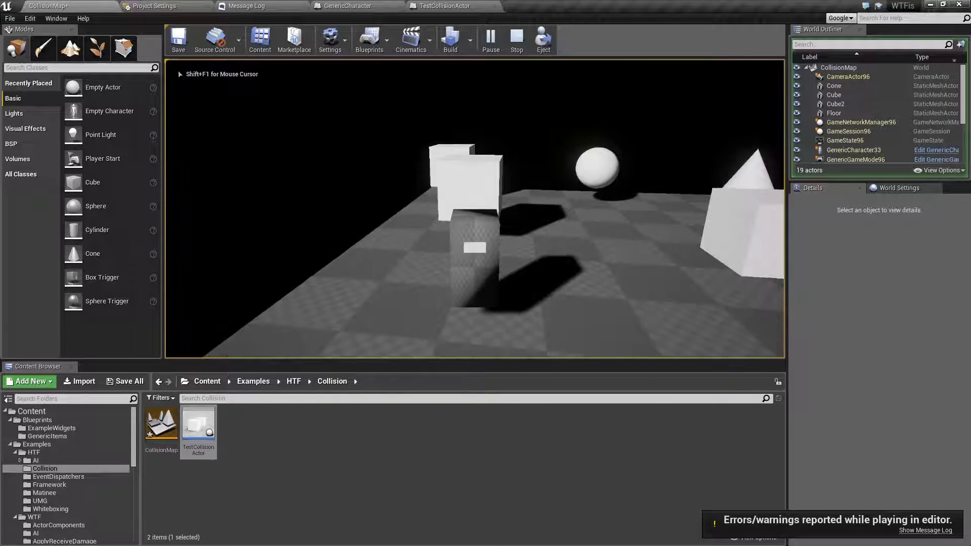
{"action": "key", "text": "w"}
{"action": "key", "text": "Escape"}
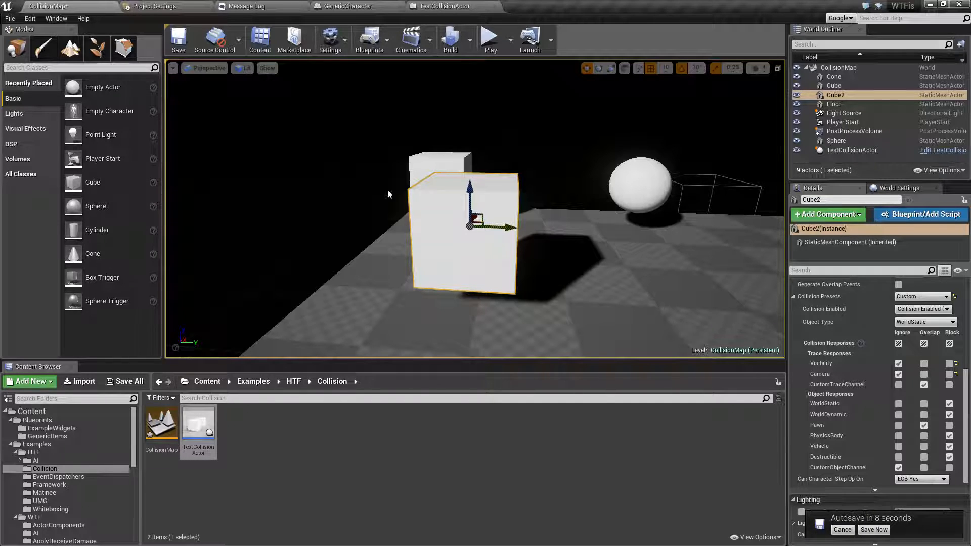
{"action": "left_click", "coordinate": [874, 530]}
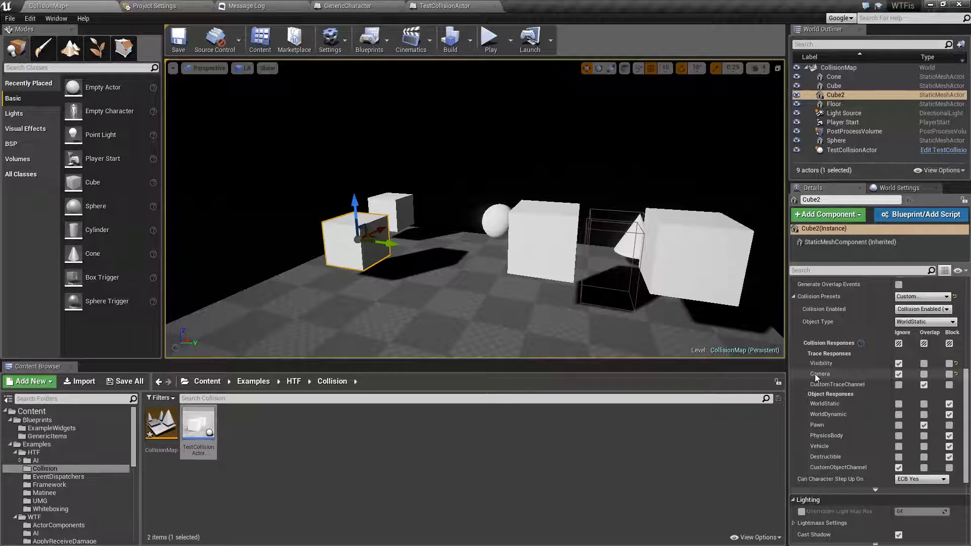
Set Cube2's Camera trace response to Block and play-test the level, checking the spring arm setup in GenericCharacter between runs
{"action": "left_click", "coordinate": [948, 375]}
{"action": "left_click", "coordinate": [493, 39]}
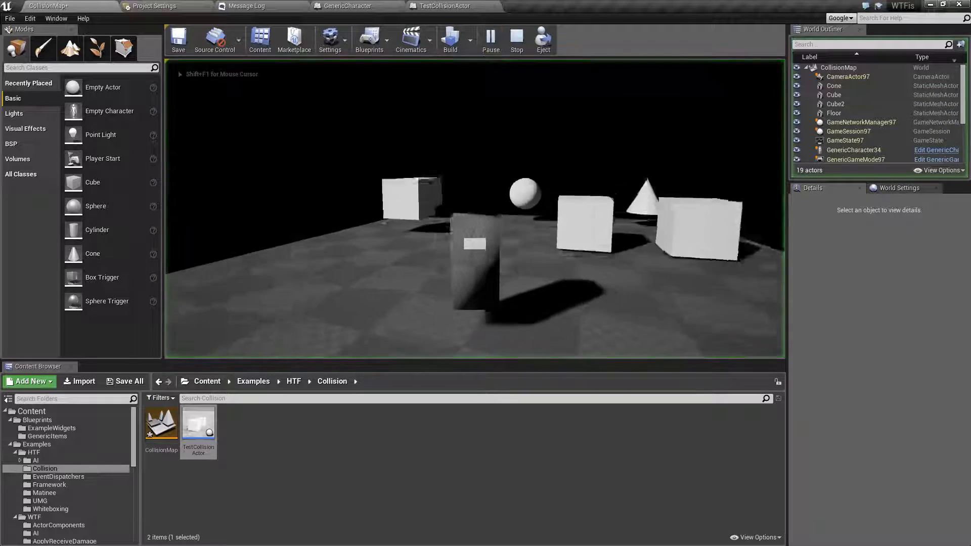
{"action": "key", "text": "Escape"}
{"action": "left_click", "coordinate": [357, 5]}
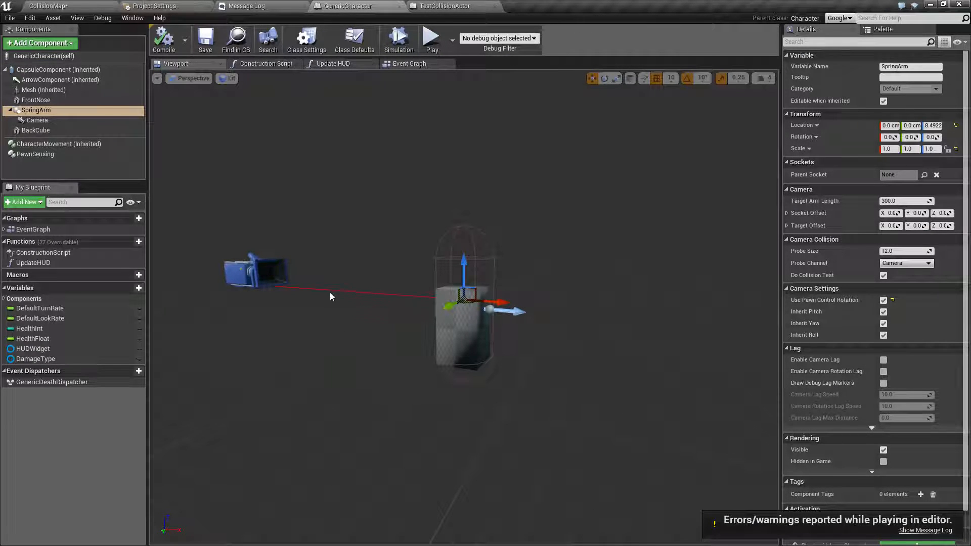
{"action": "left_click", "coordinate": [98, 5]}
{"action": "left_click", "coordinate": [487, 39]}
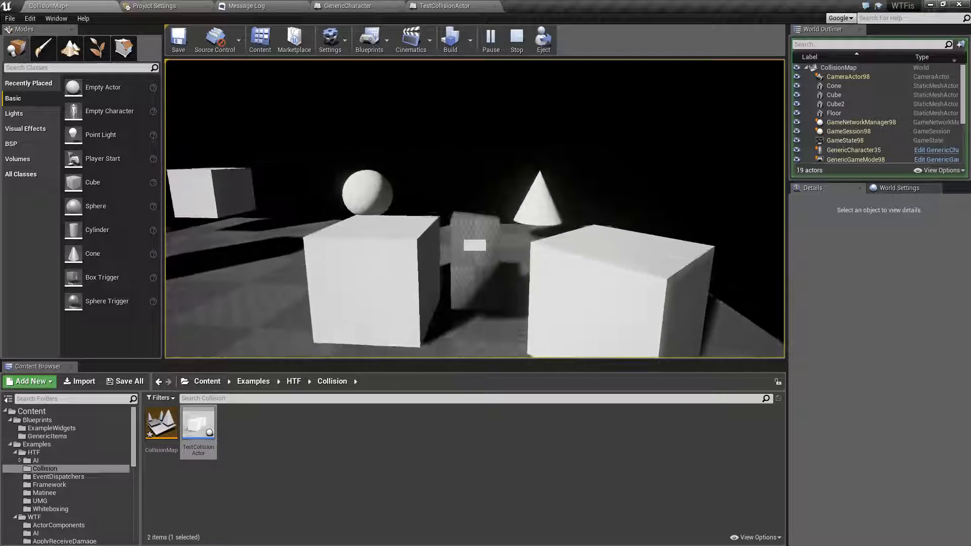
{"action": "key", "text": "shift+F1"}
{"action": "key", "text": "Escape"}
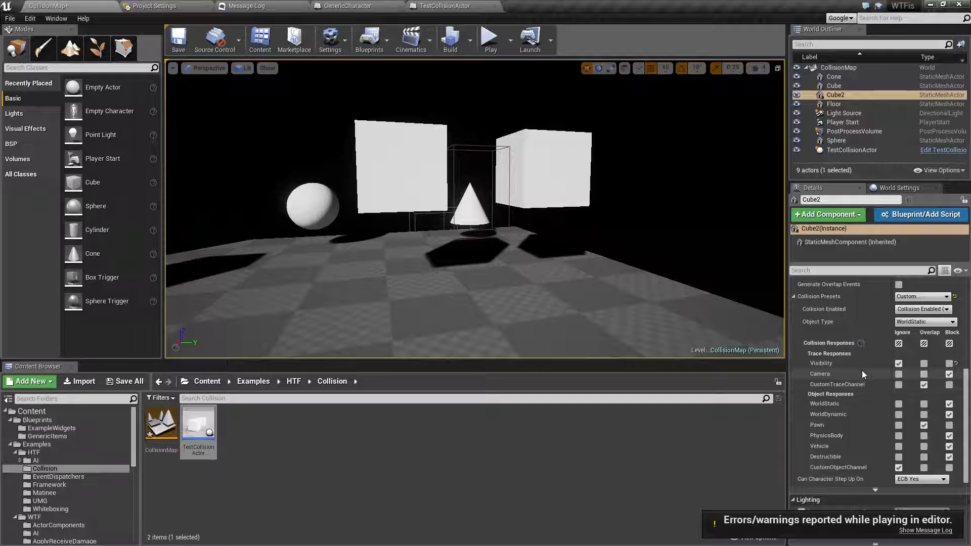
Open the Engine Collision page of the Project Settings from CollisionMap and expand its Object Channels, Trace Channels and Preset sections
{"action": "left_click", "coordinate": [172, 5]}
{"action": "left_click", "coordinate": [120, 114]}
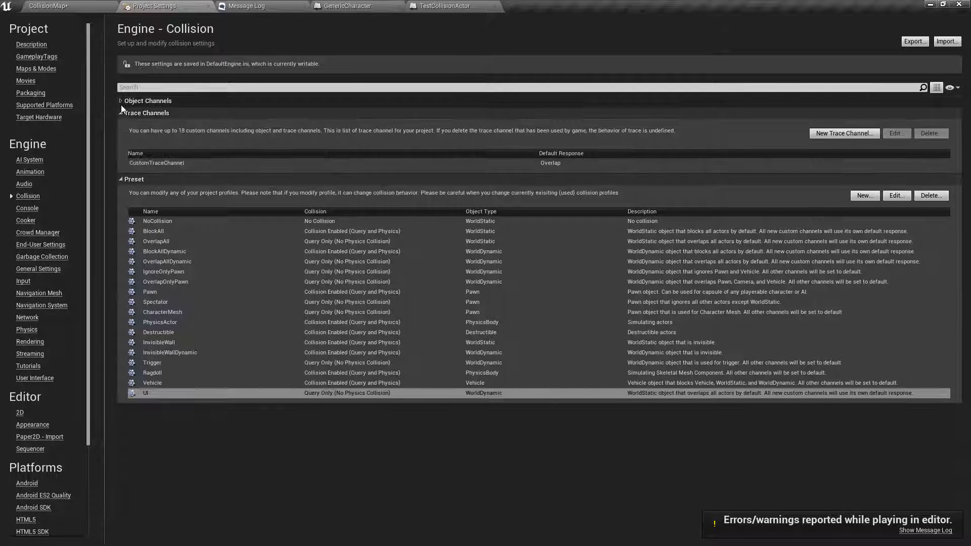
{"action": "left_click", "coordinate": [120, 102]}
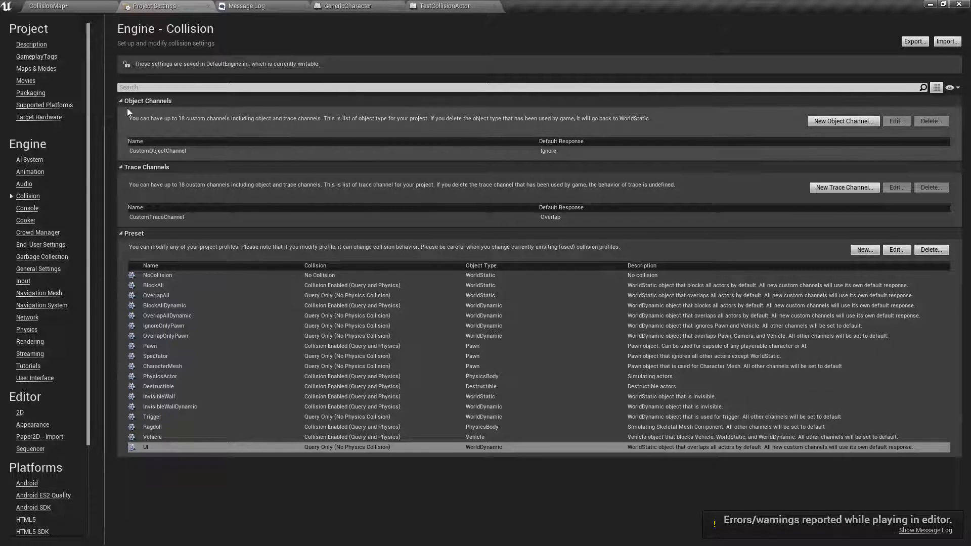
{"action": "left_click", "coordinate": [27, 7]}
{"action": "left_click", "coordinate": [29, 17]}
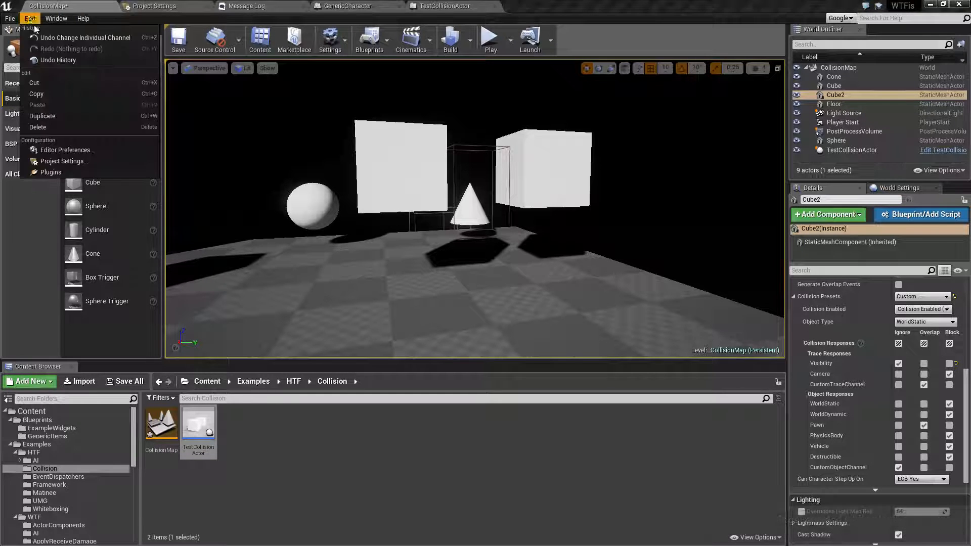
{"action": "left_click", "coordinate": [60, 163]}
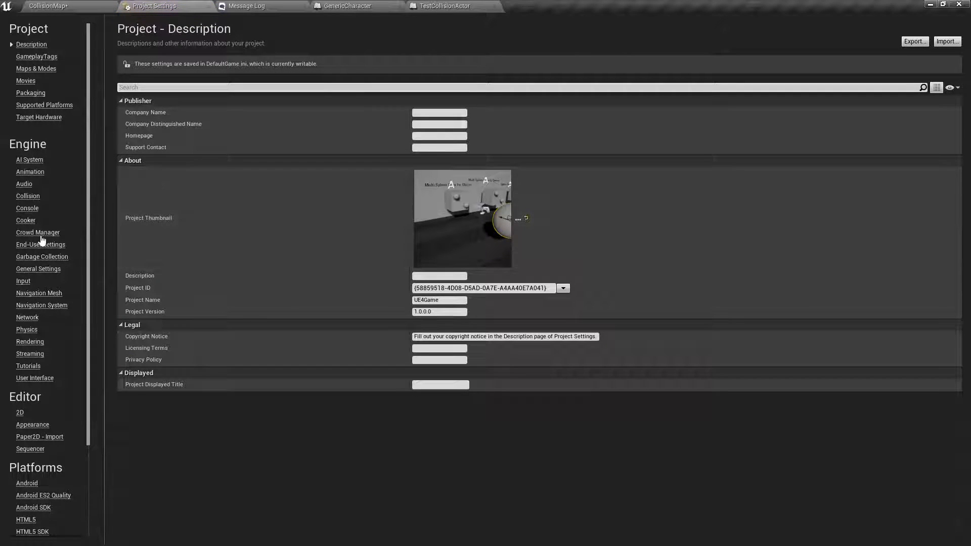
{"action": "left_click", "coordinate": [27, 196]}
{"action": "left_click", "coordinate": [120, 233]}
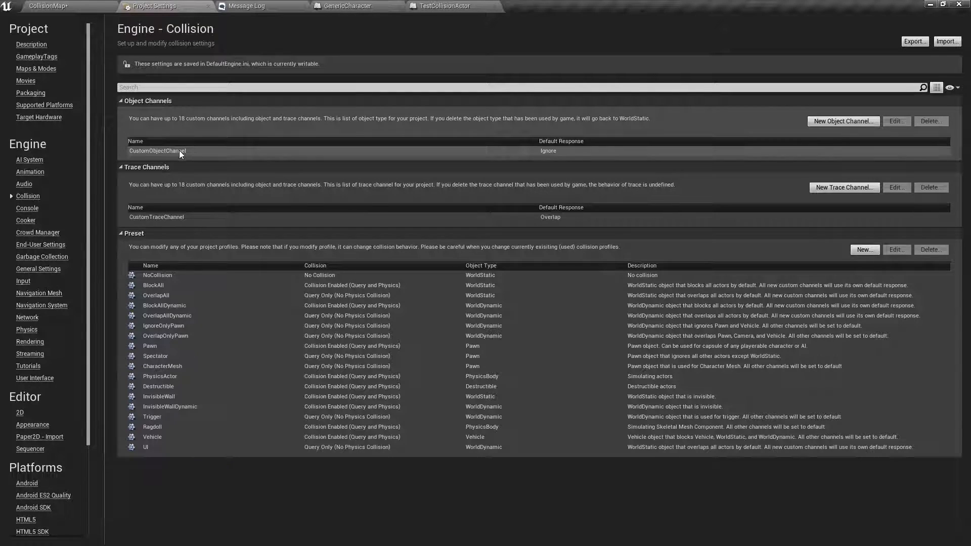
Examine the new object channel options, the CustomObjectChannel definition and the BlockAll preset's profile without changing them
{"action": "left_click", "coordinate": [166, 151]}
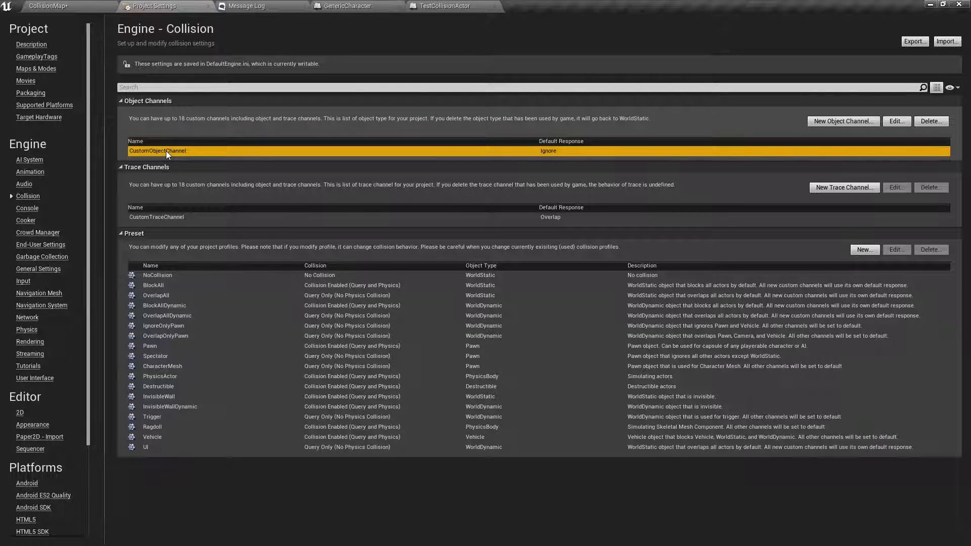
{"action": "left_click", "coordinate": [852, 122]}
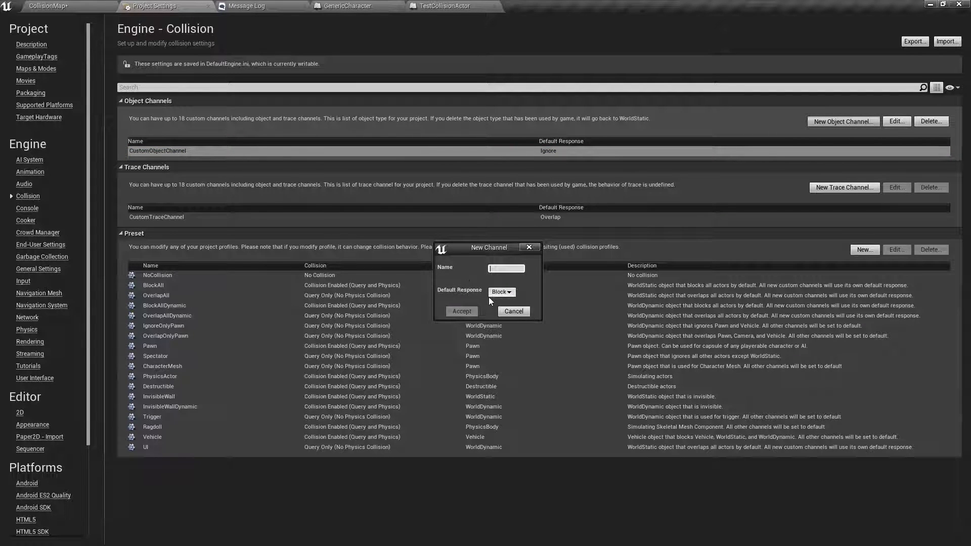
{"action": "left_click", "coordinate": [514, 312]}
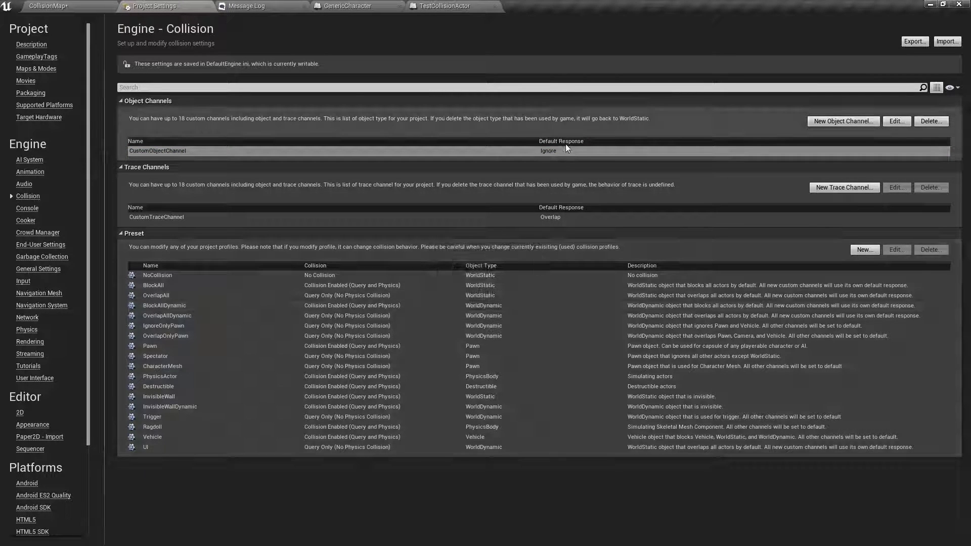
{"action": "double_click", "coordinate": [533, 152]}
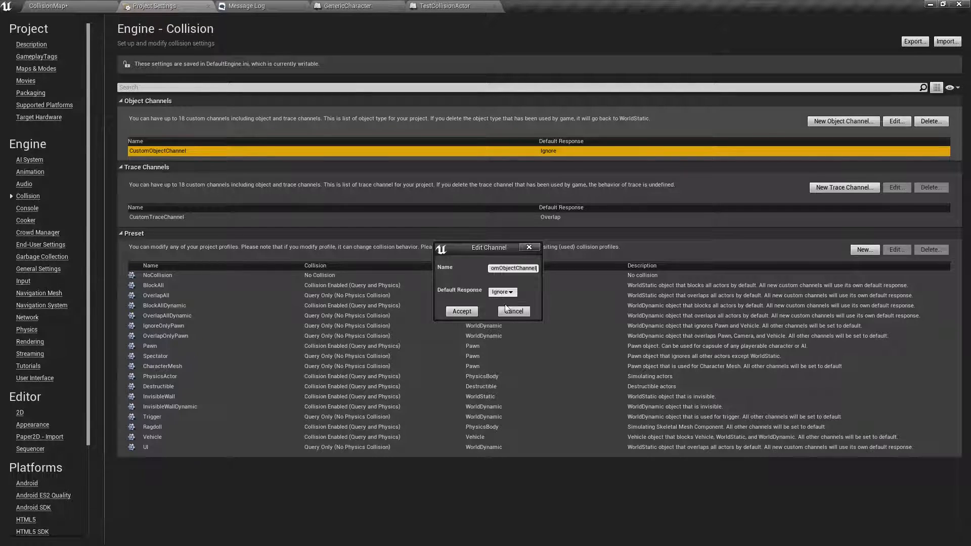
{"action": "left_click", "coordinate": [505, 313]}
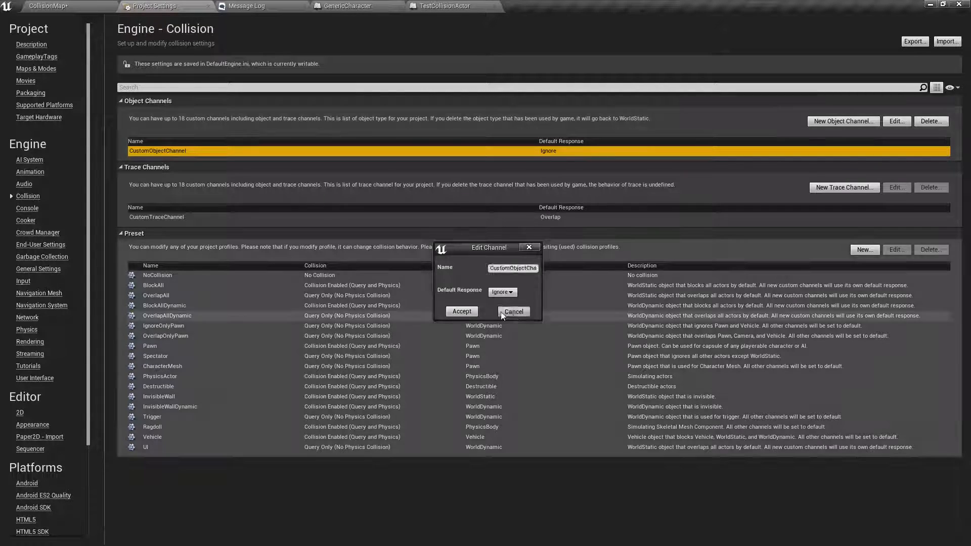
{"action": "double_click", "coordinate": [164, 284]}
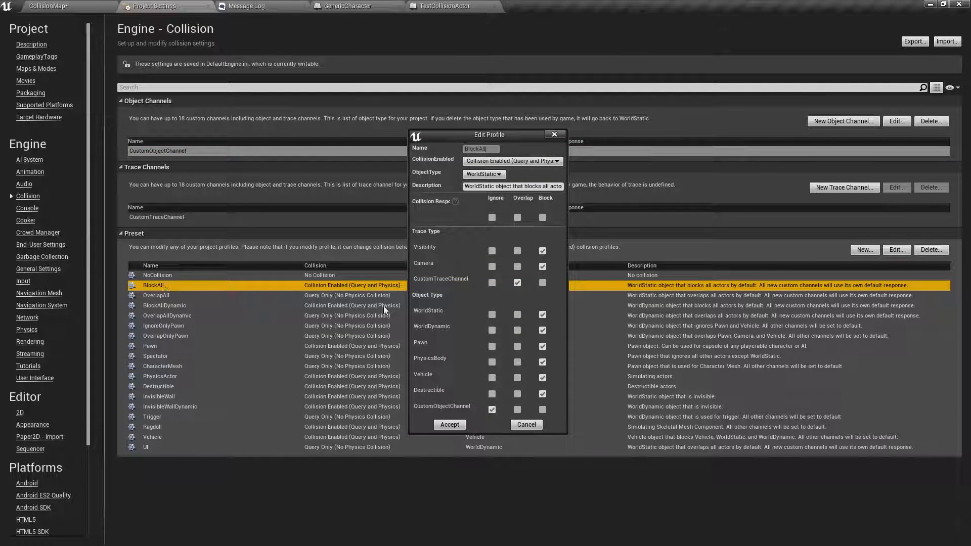
{"action": "left_click", "coordinate": [526, 425]}
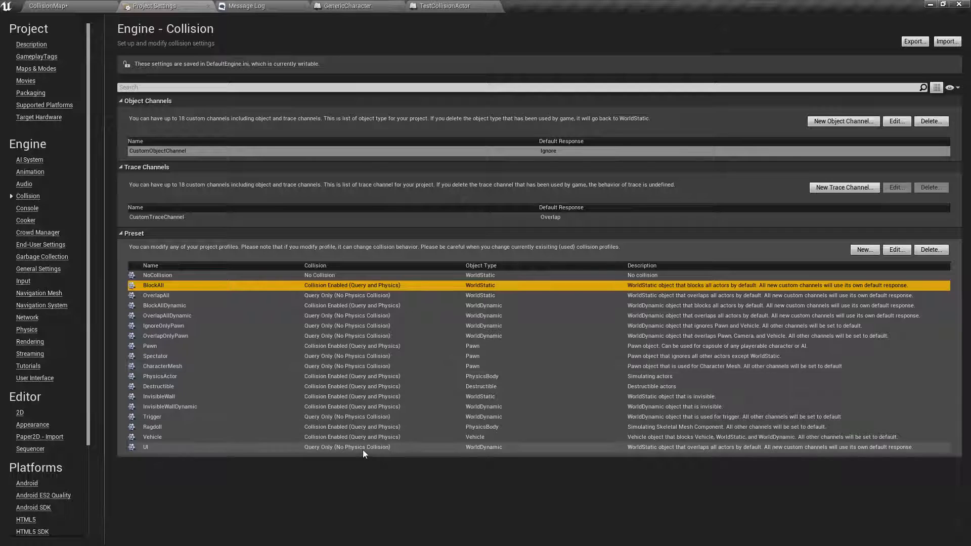
Edit the BlockAll preset so that its CustomTraceChannel and CustomObjectChannel responses are set to Block
{"action": "double_click", "coordinate": [336, 285]}
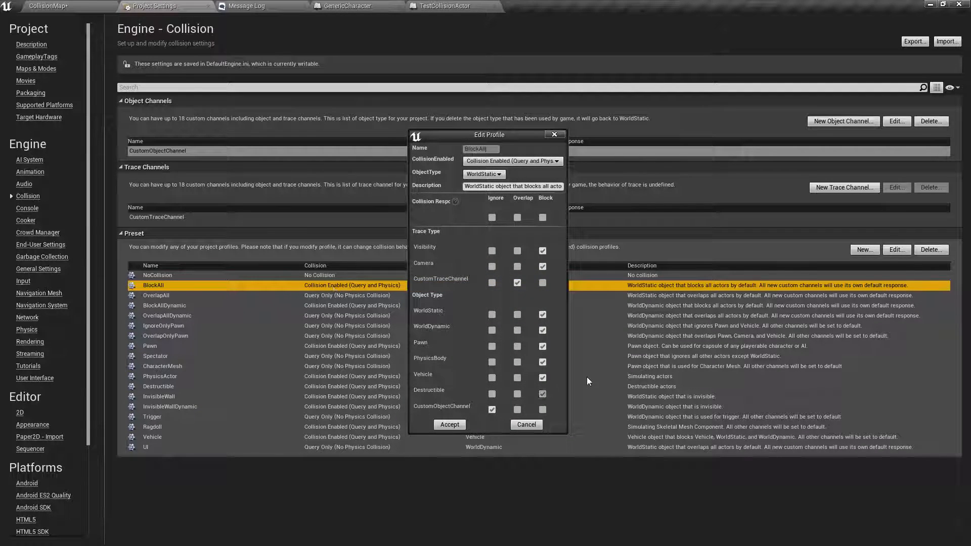
{"action": "left_click", "coordinate": [542, 282]}
{"action": "left_click", "coordinate": [542, 409]}
{"action": "left_click", "coordinate": [450, 425]}
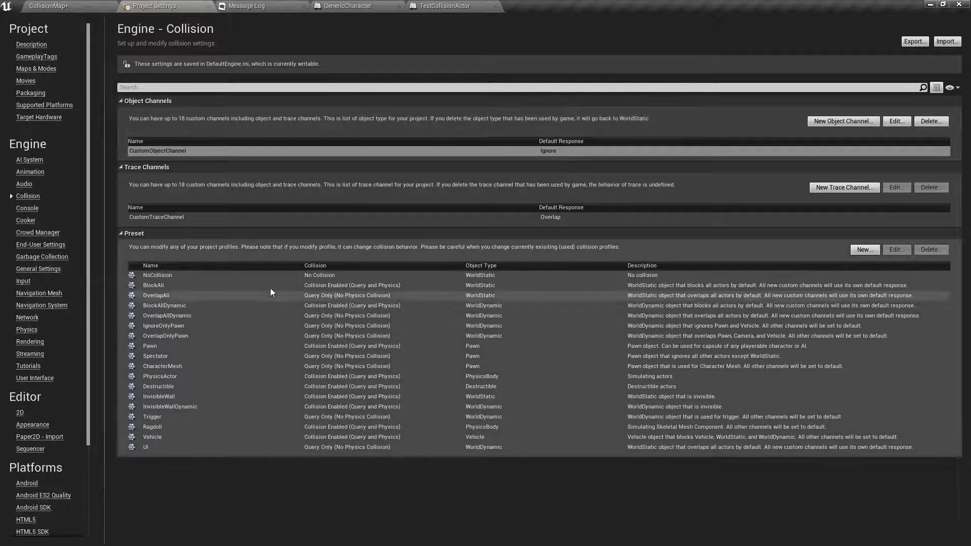
Inspect the channel responses in the BlockAll, Spectator and Destructible preset profiles without changing them
{"action": "double_click", "coordinate": [341, 284]}
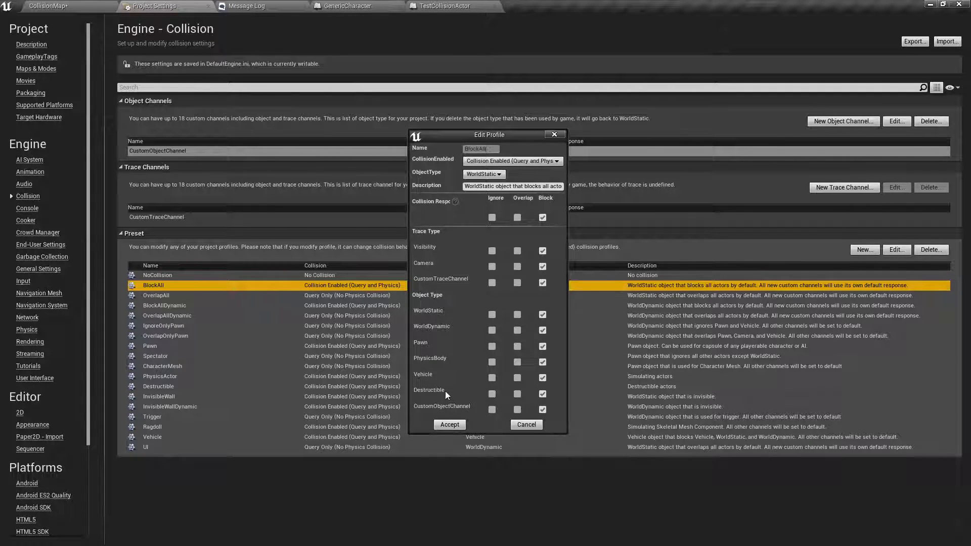
{"action": "left_click", "coordinate": [456, 423]}
{"action": "double_click", "coordinate": [358, 356]}
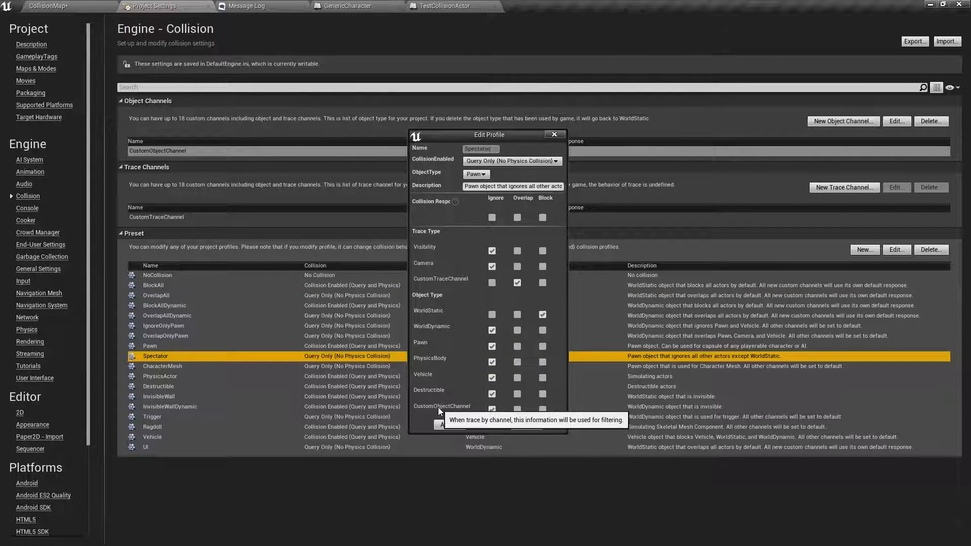
{"action": "left_click", "coordinate": [527, 426]}
{"action": "double_click", "coordinate": [272, 384]}
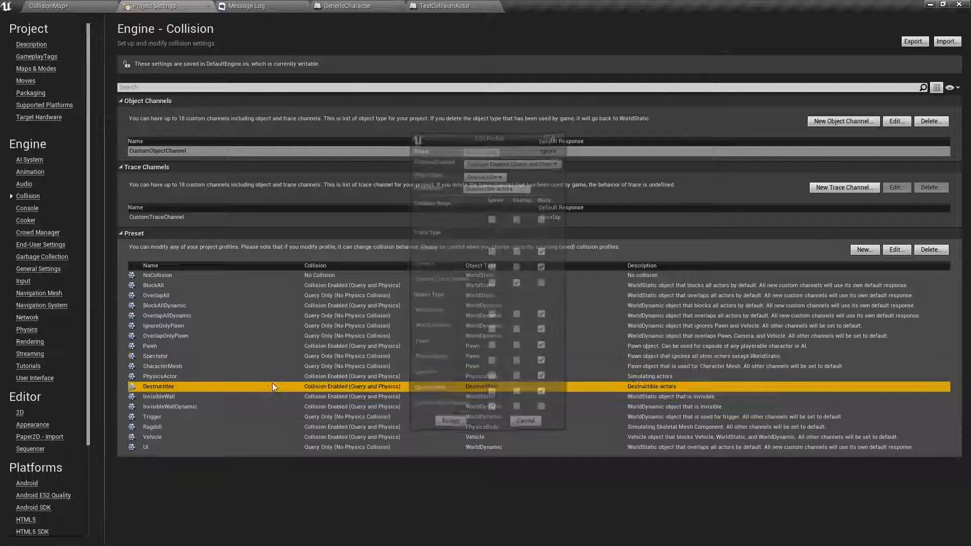
{"action": "left_click", "coordinate": [528, 425]}
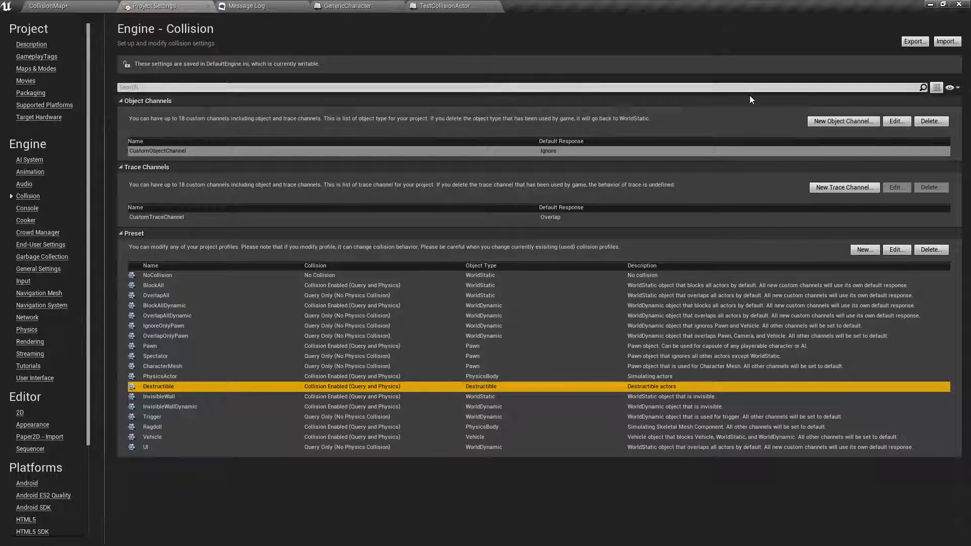
Start a new object channel and name it Enemy
{"action": "left_click", "coordinate": [828, 122]}
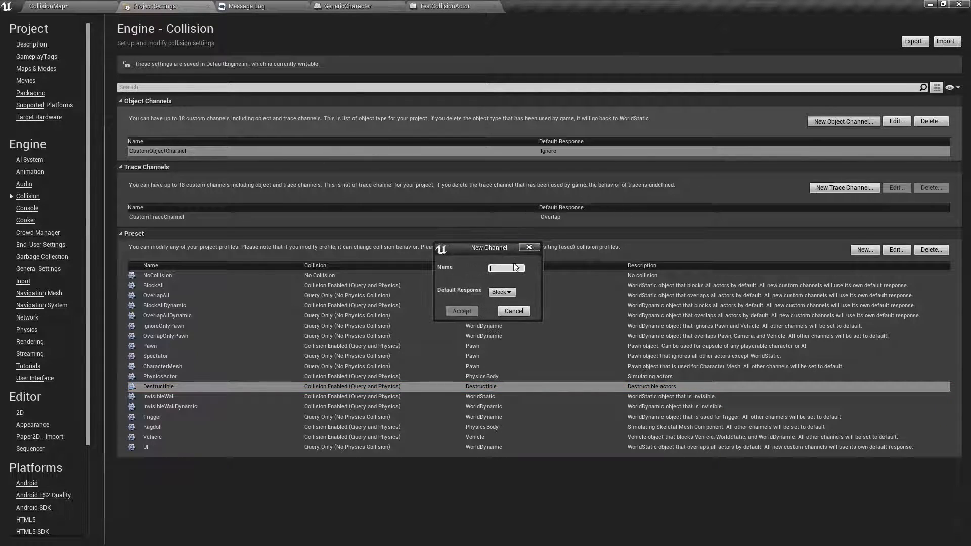
{"action": "type", "text": "Custom2"}
{"action": "left_click", "coordinate": [503, 292]}
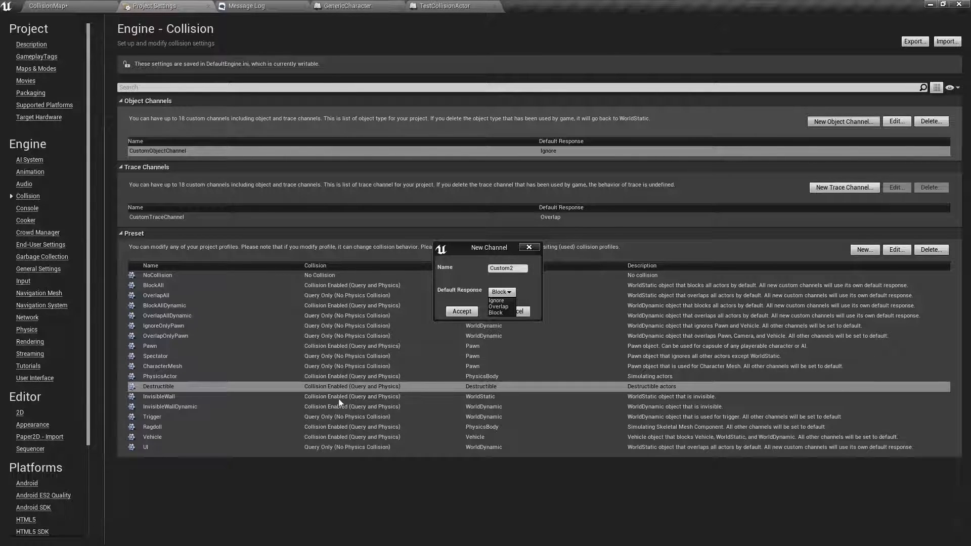
{"action": "left_click", "coordinate": [536, 284]}
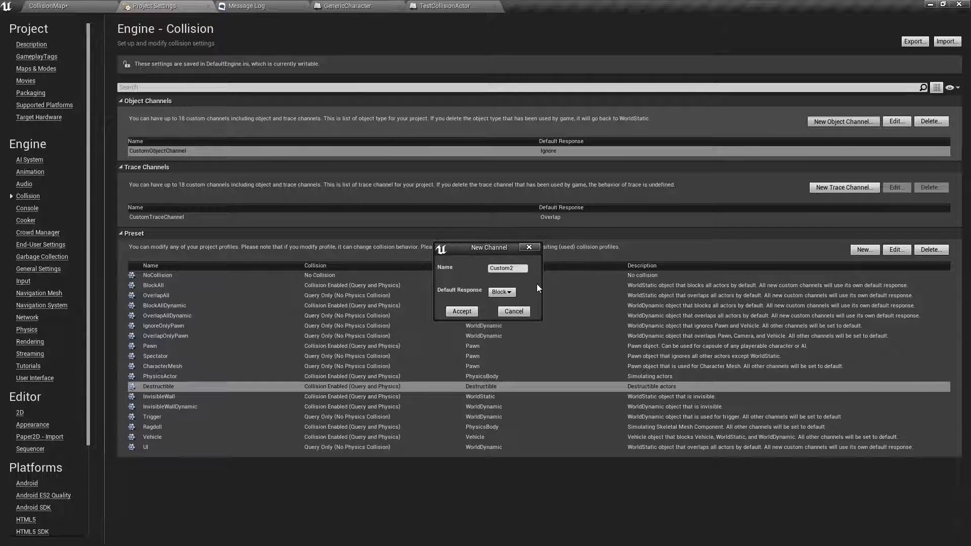
{"action": "left_click", "coordinate": [491, 270]}
{"action": "double_click", "coordinate": [519, 269]}
{"action": "type", "text": "Enemy"}
Review the default response options, then create the Enemy channel with its default response set to Ignore
{"action": "left_click", "coordinate": [507, 292]}
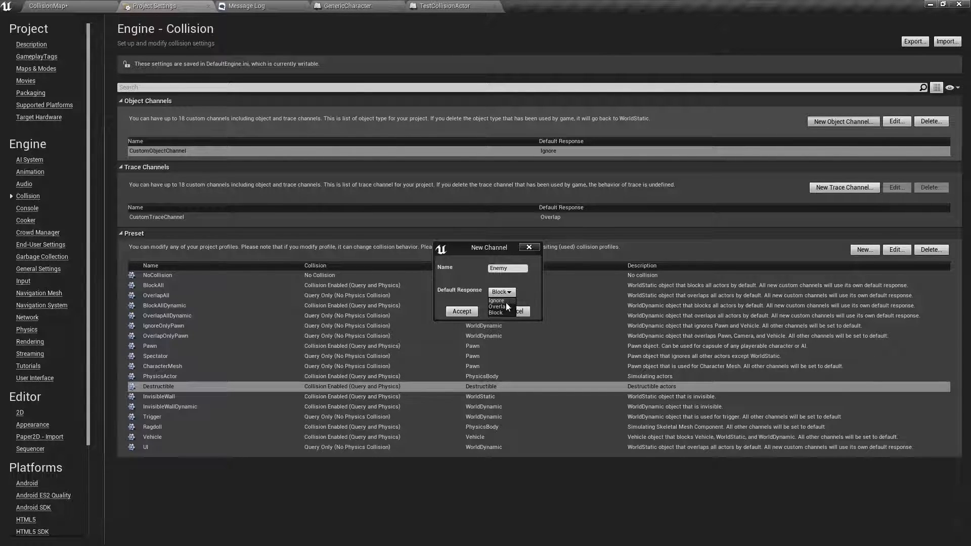
{"action": "left_click", "coordinate": [502, 311]}
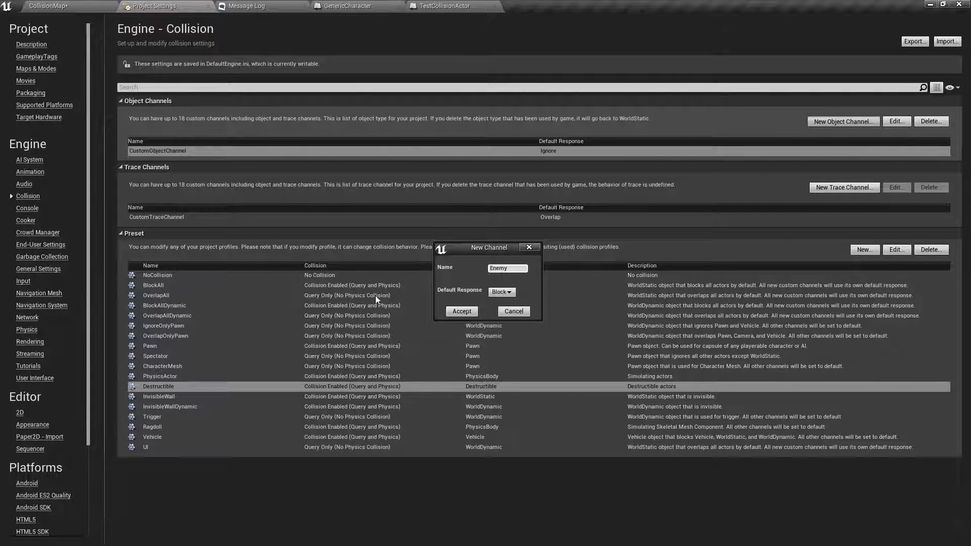
{"action": "left_click", "coordinate": [504, 293]}
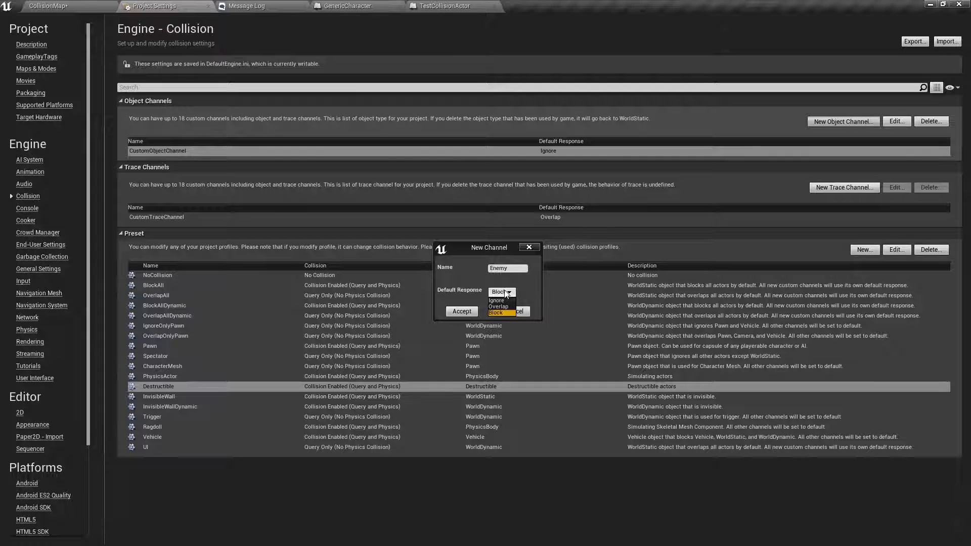
{"action": "left_click", "coordinate": [513, 278]}
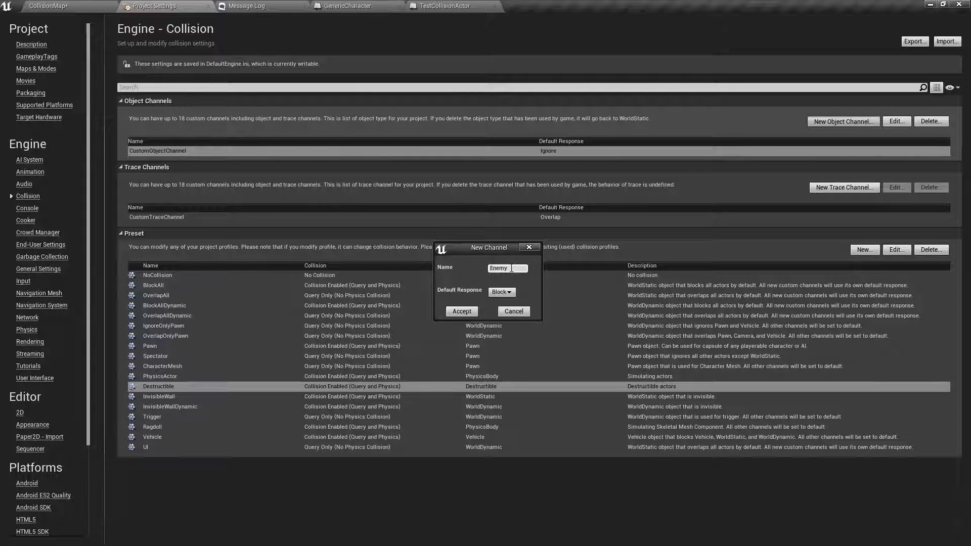
{"action": "left_click", "coordinate": [503, 293]}
{"action": "left_click", "coordinate": [498, 300]}
{"action": "left_click", "coordinate": [463, 312]}
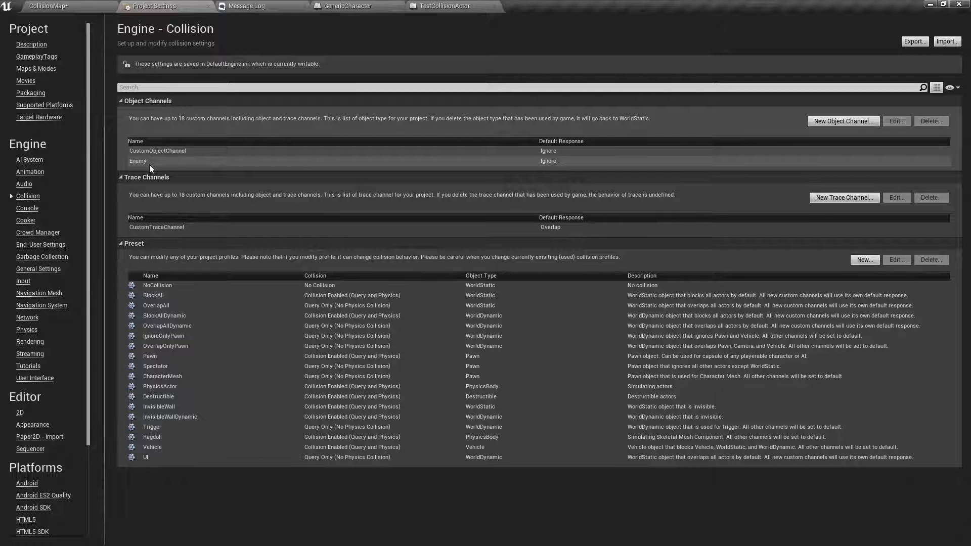
Check how the BlockAll and Pawn presets respond to the Enemy object channel
{"action": "left_click", "coordinate": [149, 163]}
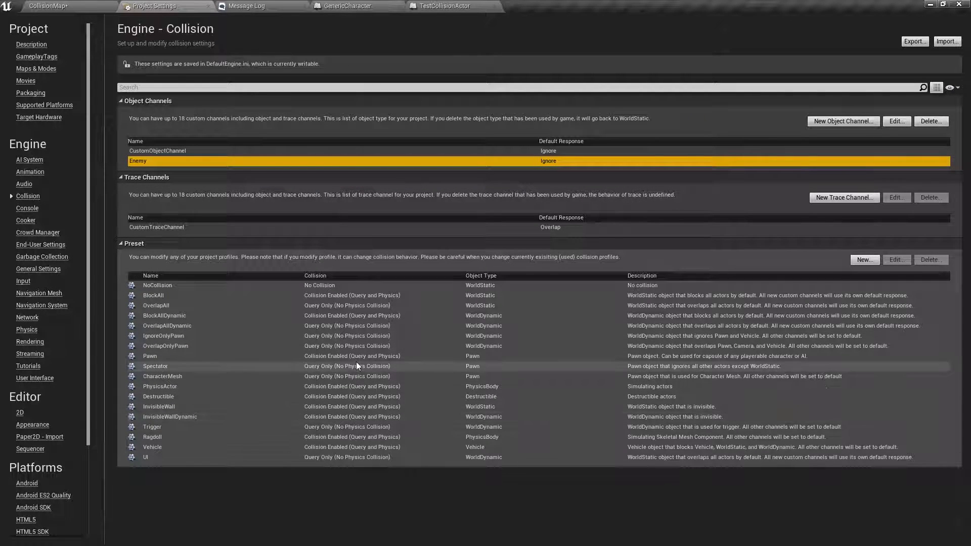
{"action": "double_click", "coordinate": [342, 296]}
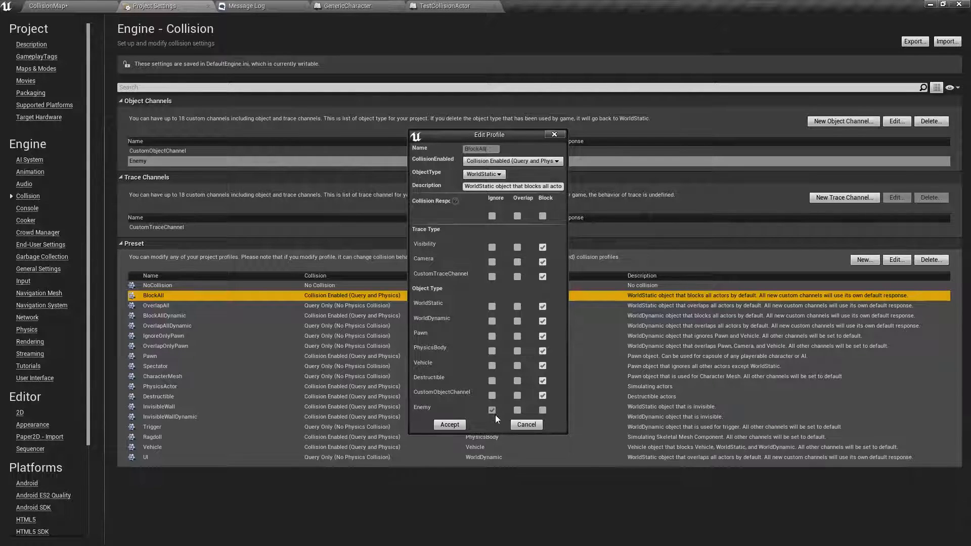
{"action": "left_click", "coordinate": [526, 424]}
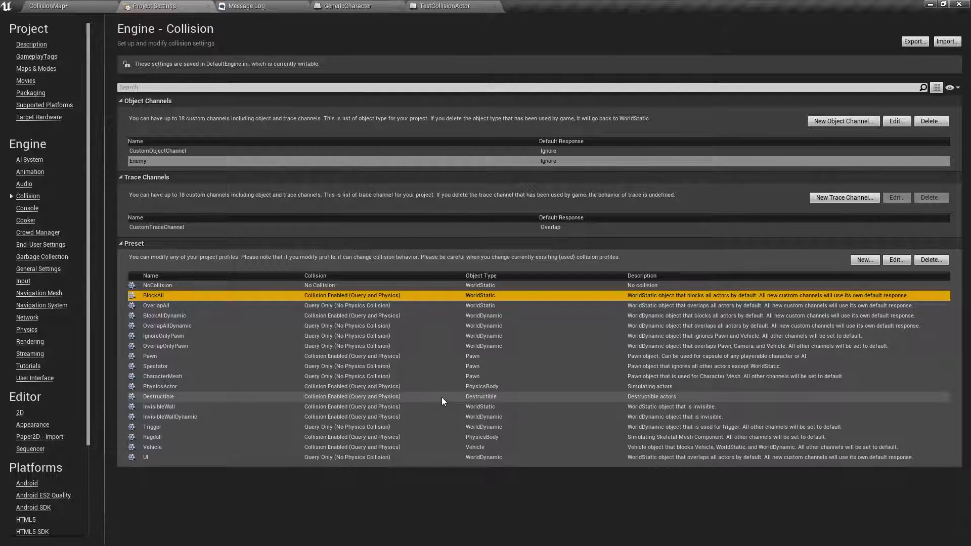
{"action": "left_click", "coordinate": [367, 358]}
{"action": "double_click", "coordinate": [366, 357]}
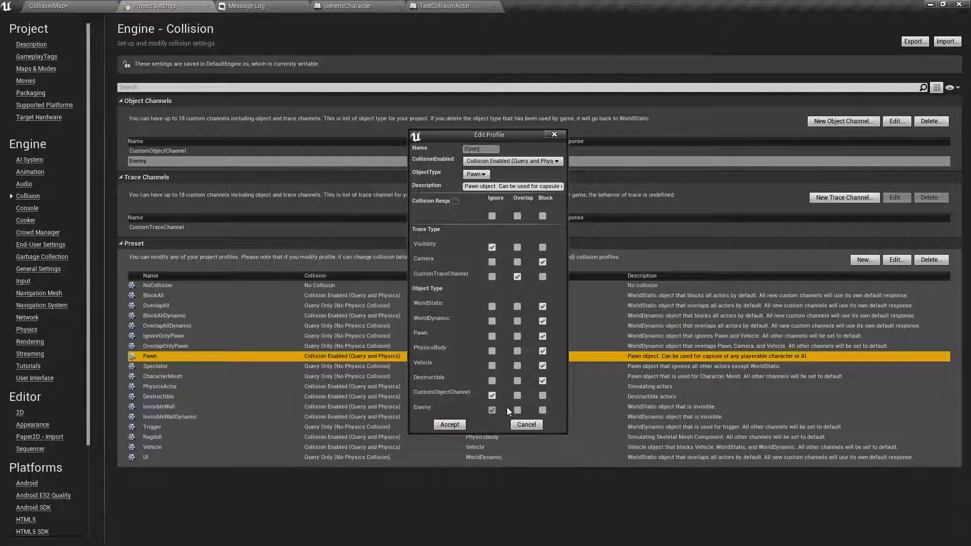
{"action": "left_click", "coordinate": [453, 425]}
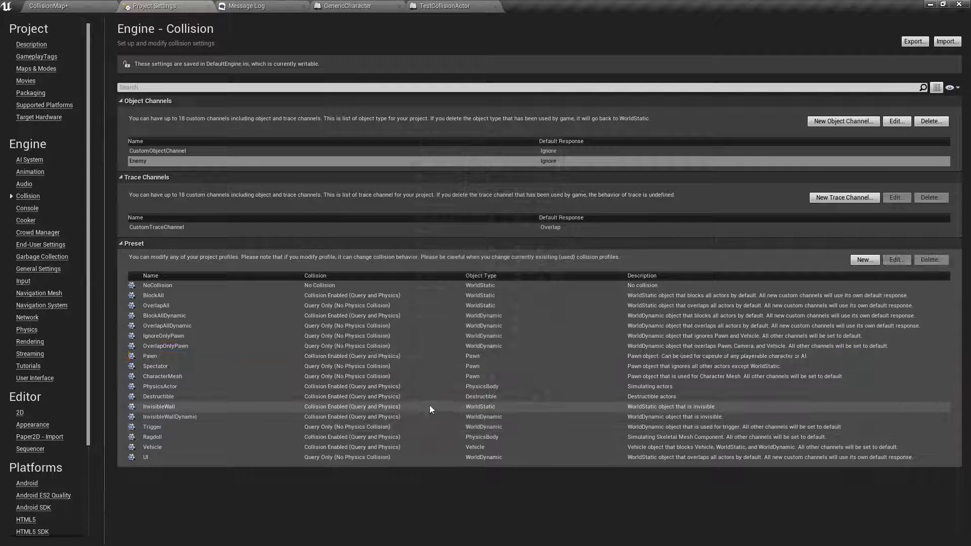
Compare the Enemy channel response in the BlockAllDynamic, BlockAll, InvisibleWall and UI presets
{"action": "double_click", "coordinate": [354, 317]}
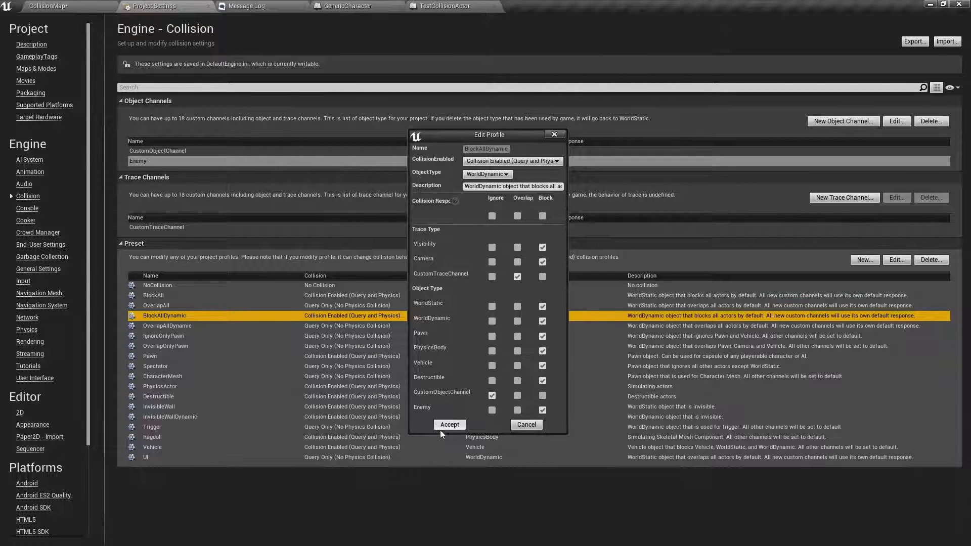
{"action": "left_click", "coordinate": [441, 426]}
{"action": "double_click", "coordinate": [351, 296]}
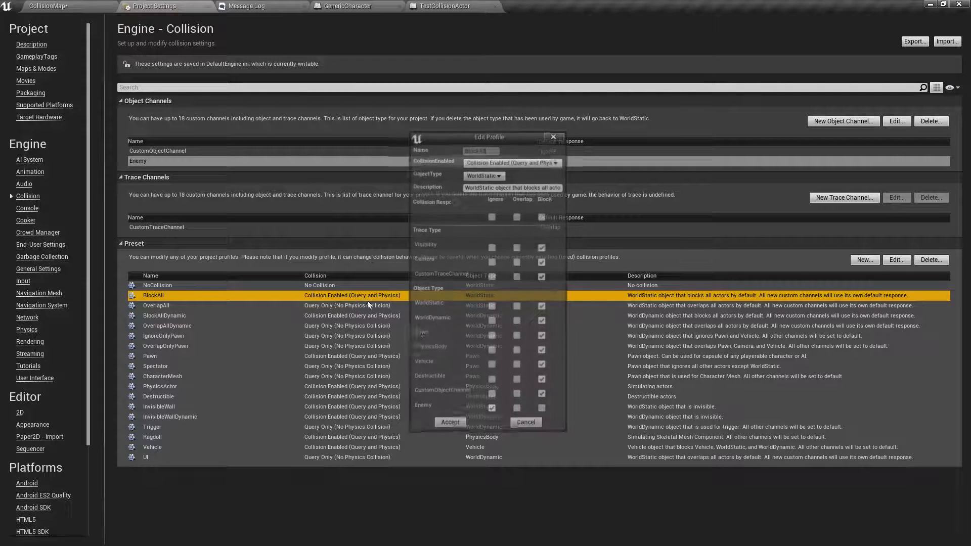
{"action": "left_click", "coordinate": [453, 426]}
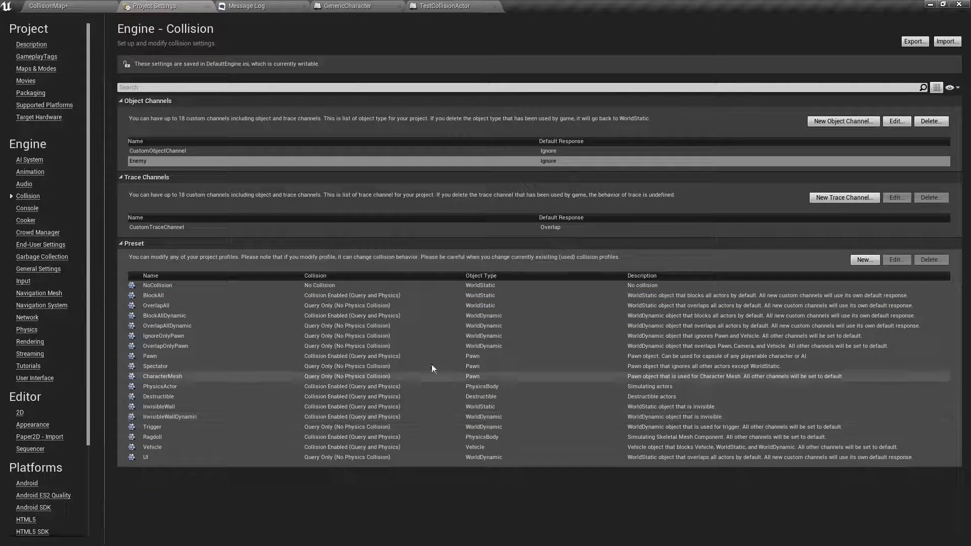
{"action": "double_click", "coordinate": [391, 407]}
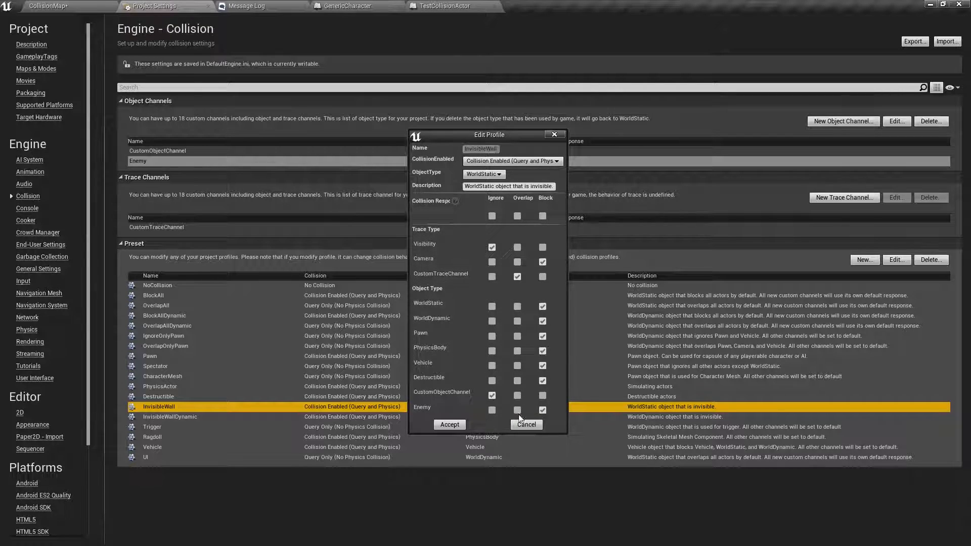
{"action": "left_click", "coordinate": [453, 424]}
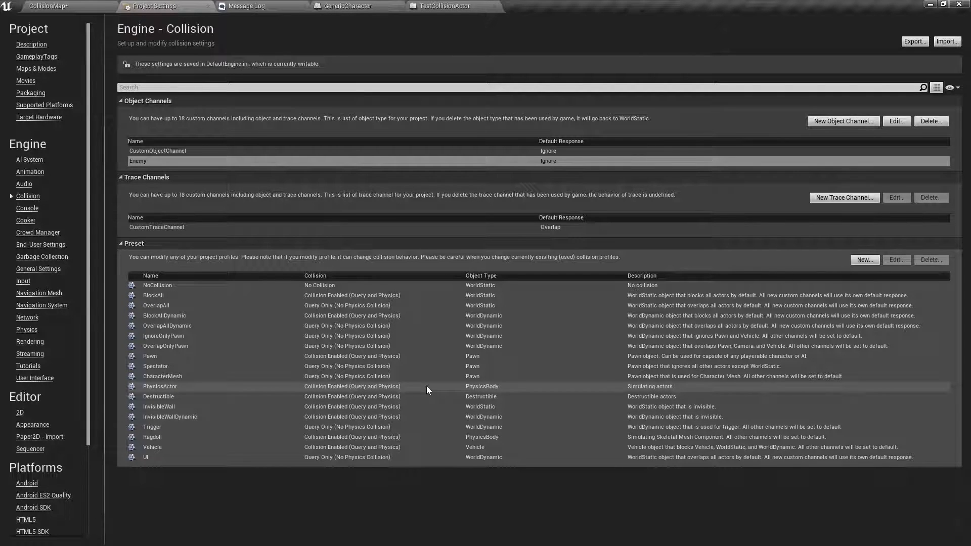
{"action": "double_click", "coordinate": [379, 456]}
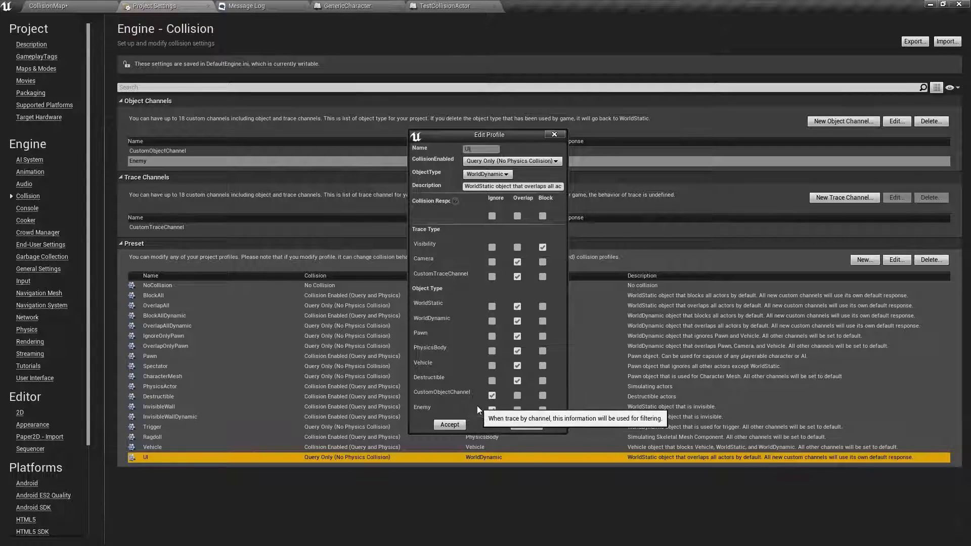
{"action": "left_click", "coordinate": [526, 426]}
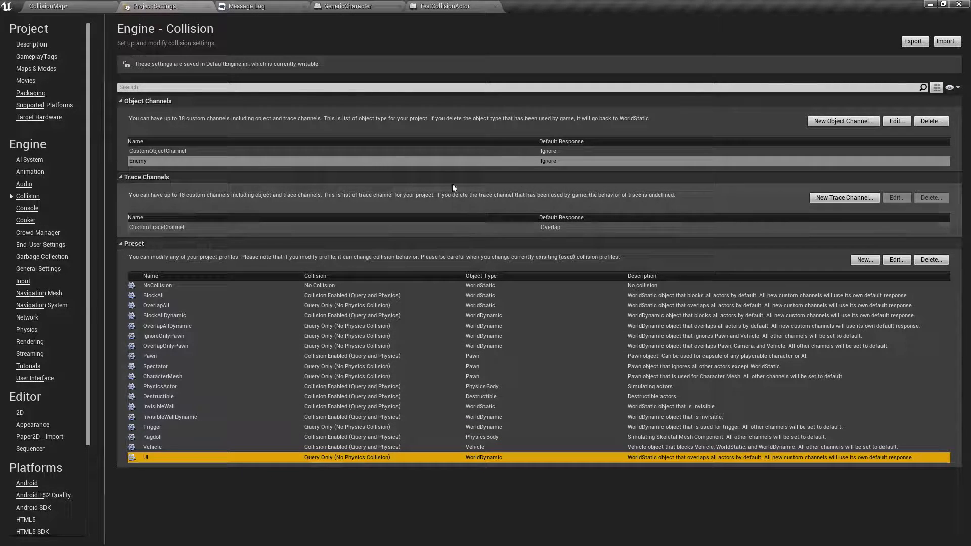
{"action": "left_click", "coordinate": [415, 153]}
{"action": "left_click", "coordinate": [410, 160]}
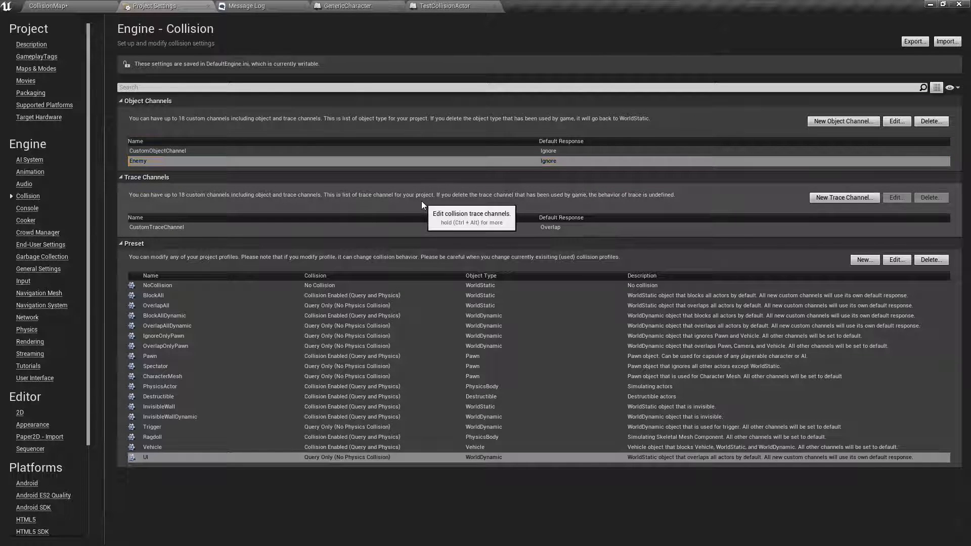
{"action": "left_click", "coordinate": [363, 152]}
{"action": "left_click", "coordinate": [360, 162]}
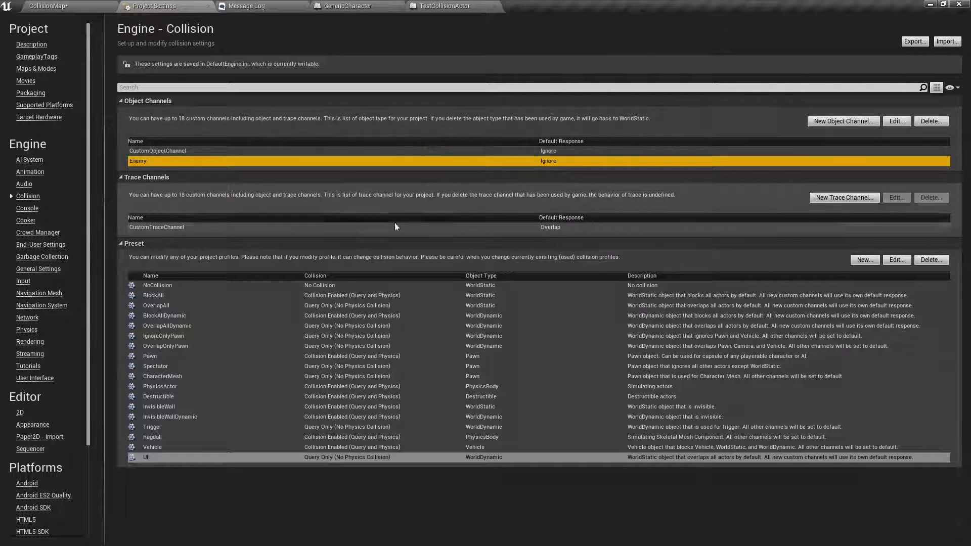
Return to CollisionMap and run a short play-test of the level
{"action": "left_click", "coordinate": [470, 6]}
{"action": "left_click", "coordinate": [367, 5]}
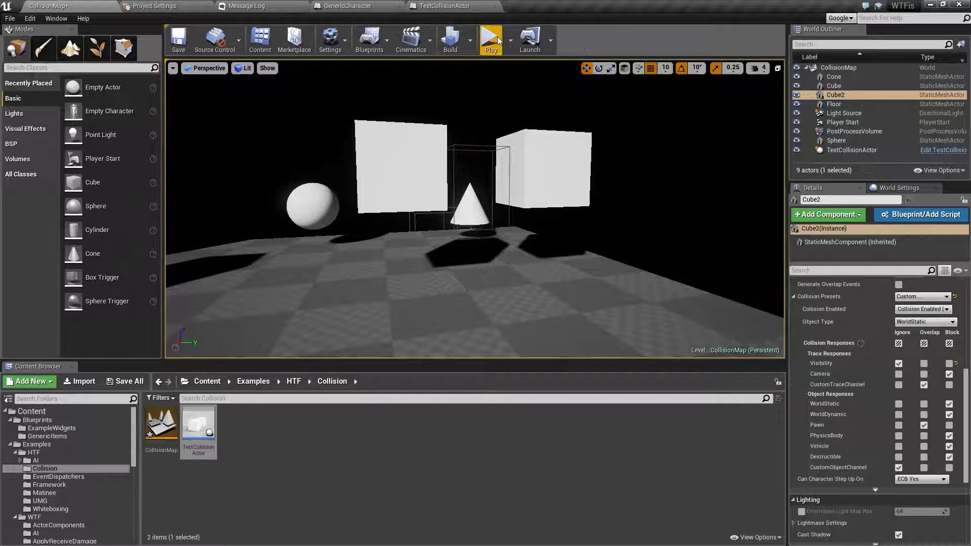
{"action": "left_click", "coordinate": [492, 40]}
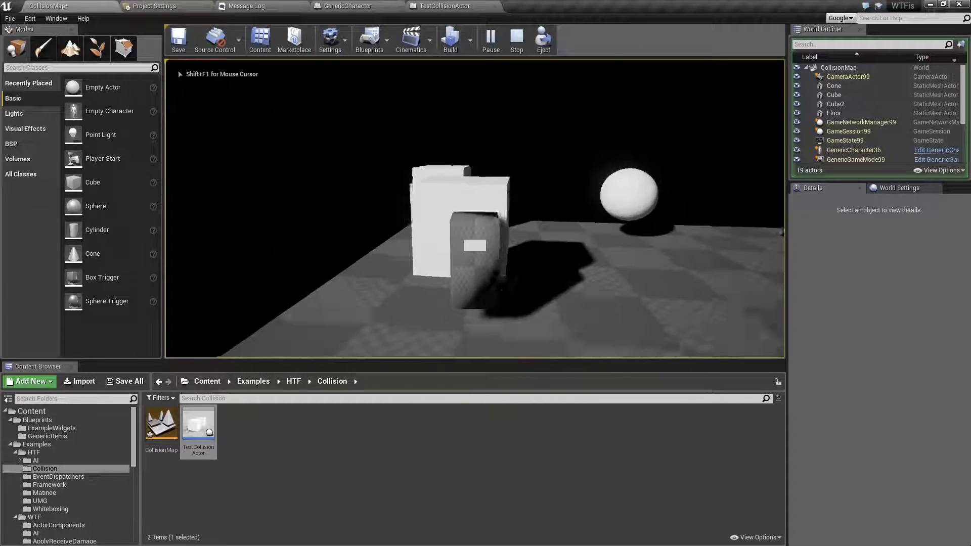
{"action": "key", "text": "Escape"}
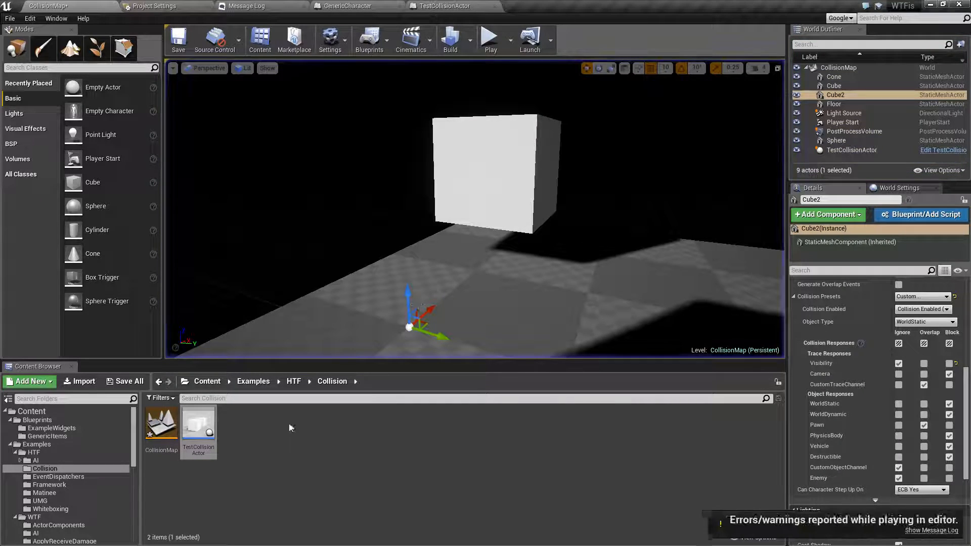
Select Cube in the level and examine its collision responses and available Collision Presets, keeping BlockAll
{"action": "left_click", "coordinate": [494, 178]}
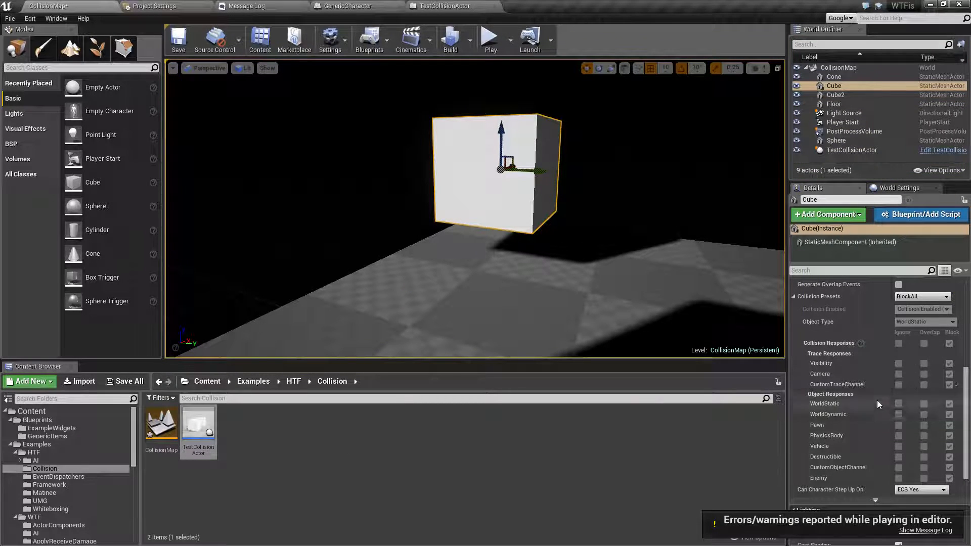
{"action": "scroll", "coordinate": [885, 389], "scroll_direction": "up", "scroll_amount": 2}
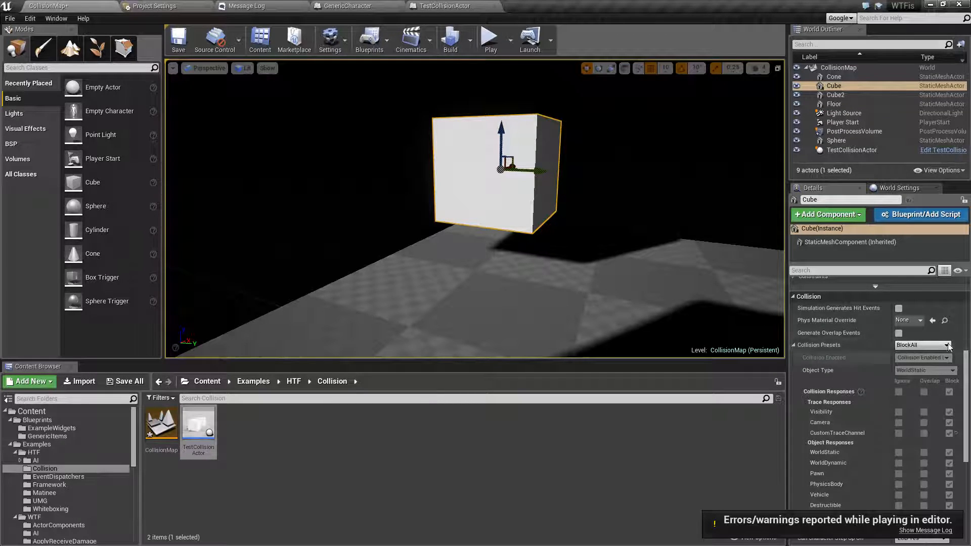
{"action": "left_click", "coordinate": [919, 347]}
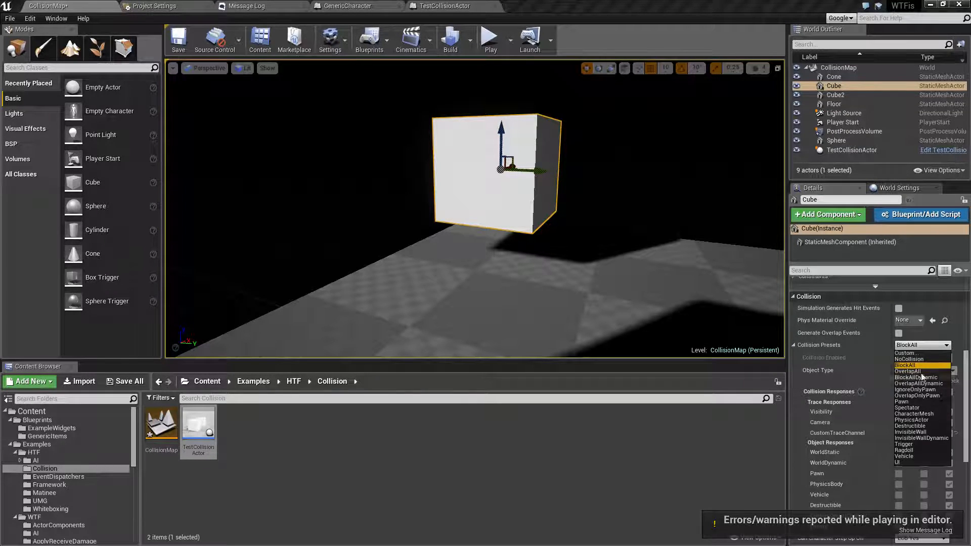
{"action": "left_click", "coordinate": [931, 344]}
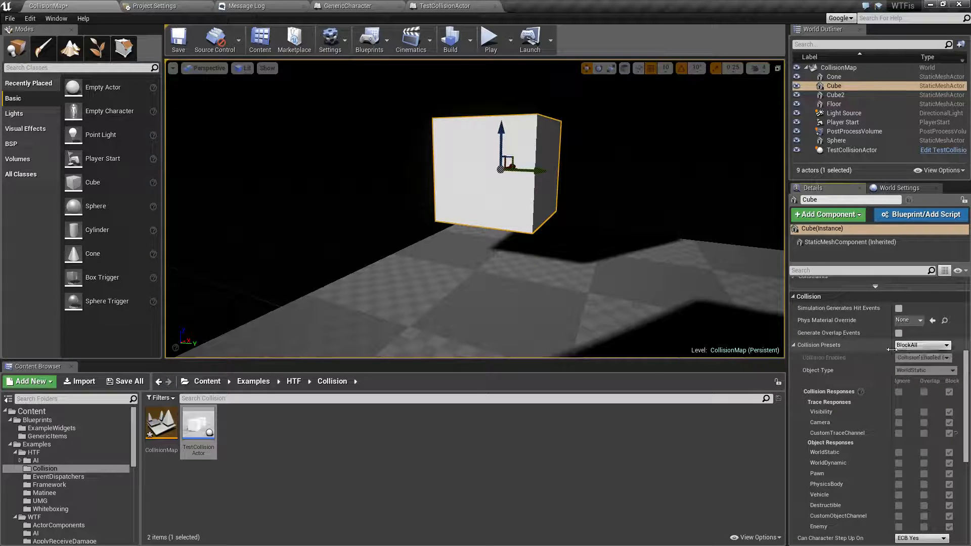
Examine the CapsuleComponent's collision responses in the GenericCharacter blueprint, save the blueprint and return to CollisionMap
{"action": "left_click", "coordinate": [609, 214]}
{"action": "left_click", "coordinate": [527, 195]}
{"action": "right_click_drag", "start_coordinate": [592, 232], "coordinate": [632, 235]}
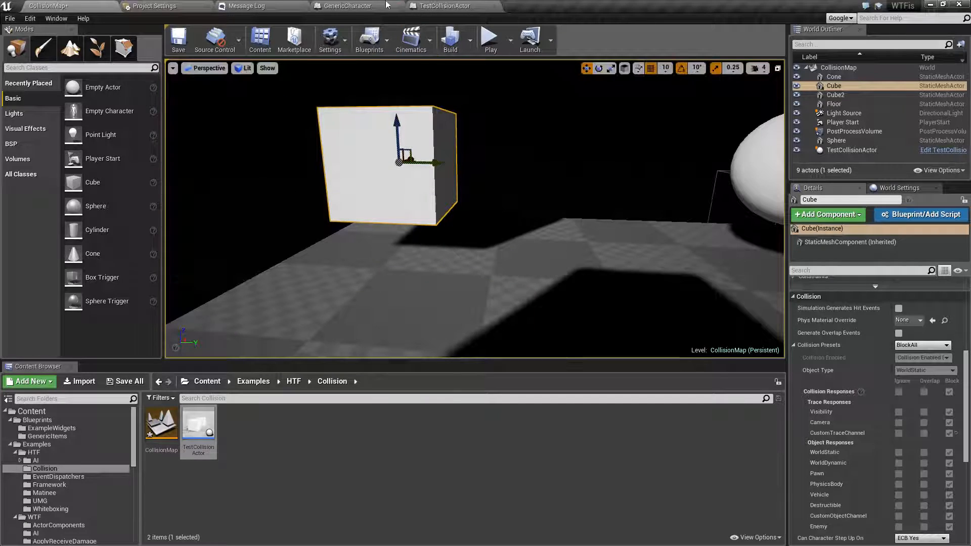
{"action": "left_click", "coordinate": [384, 6]}
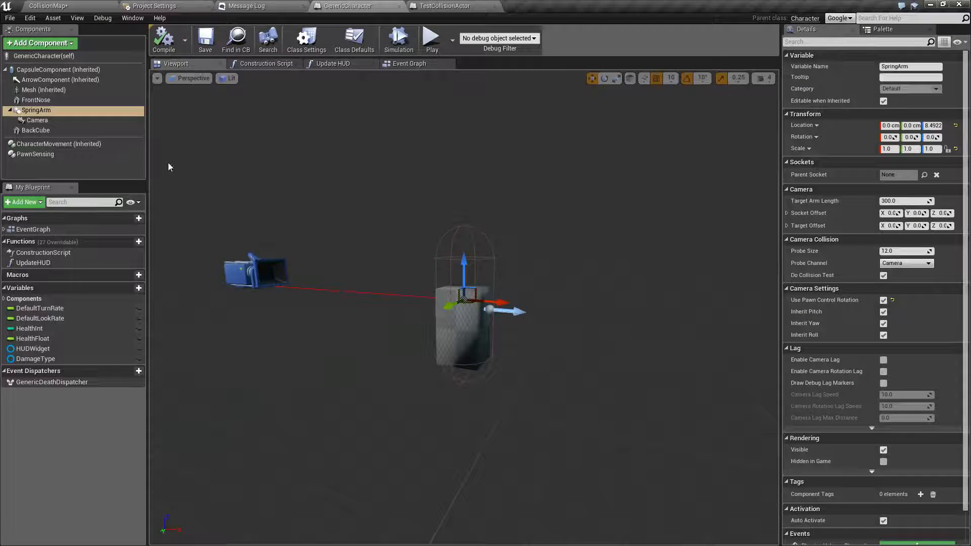
{"action": "left_click", "coordinate": [58, 69]}
{"action": "scroll", "coordinate": [930, 375], "scroll_direction": "down", "scroll_amount": 5}
{"action": "scroll", "coordinate": [930, 376], "scroll_direction": "down", "scroll_amount": 3}
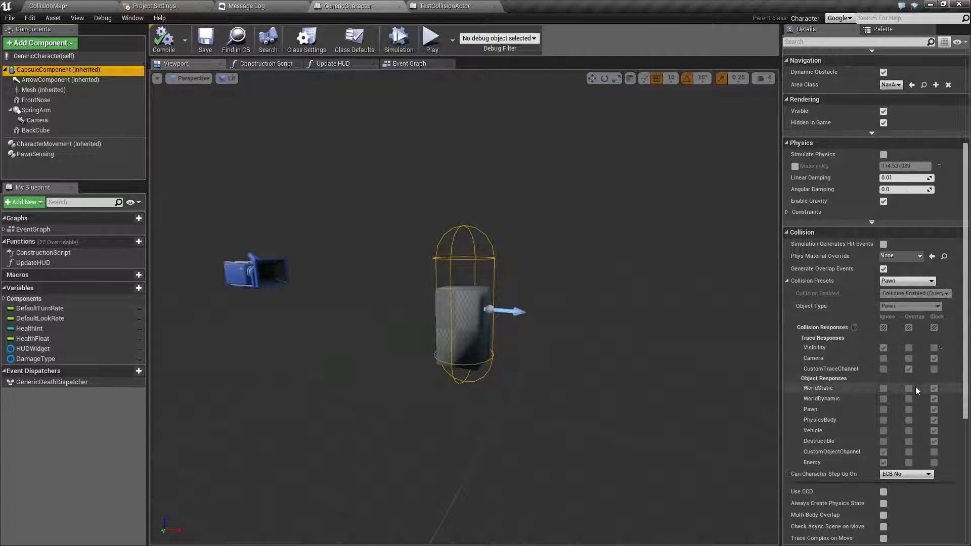
{"action": "left_click", "coordinate": [206, 40]}
{"action": "left_click", "coordinate": [54, 4]}
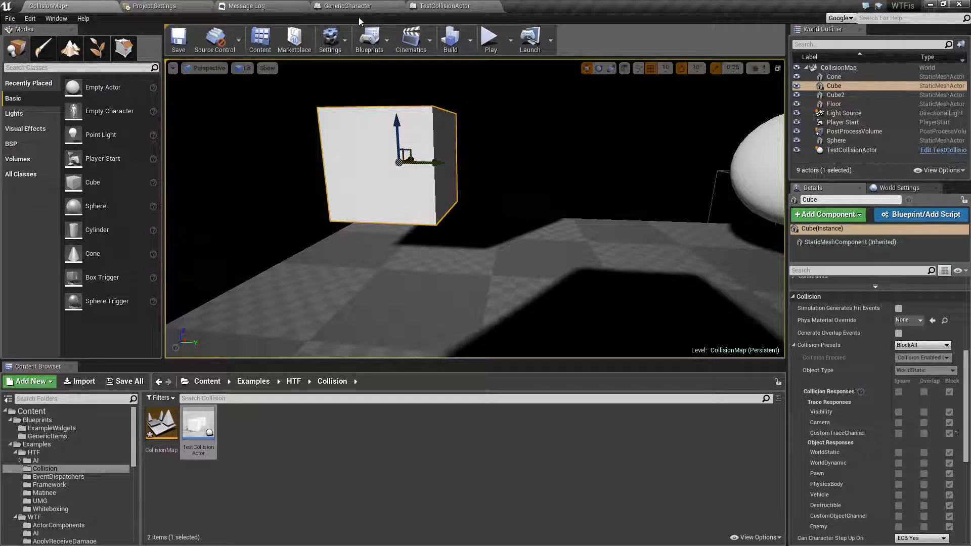
{"action": "left_click", "coordinate": [387, 7]}
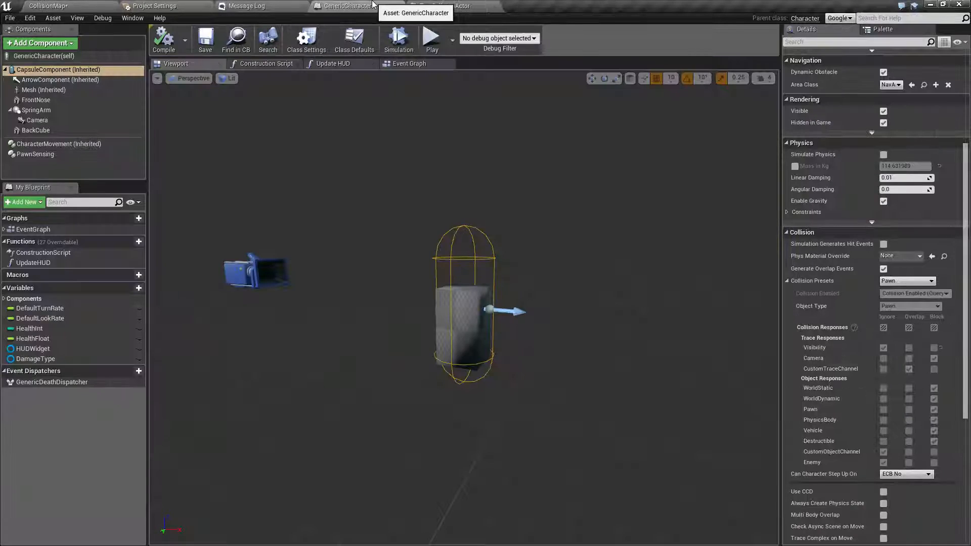
{"action": "left_click", "coordinate": [84, 6]}
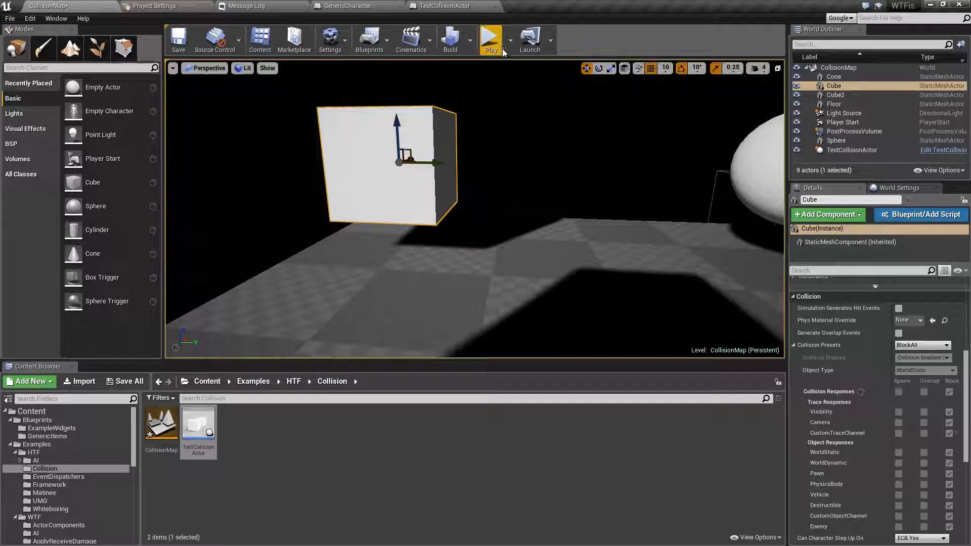
Run a short play-test of CollisionMap, moving the character near the cubes, and stop it
{"action": "left_click", "coordinate": [502, 50]}
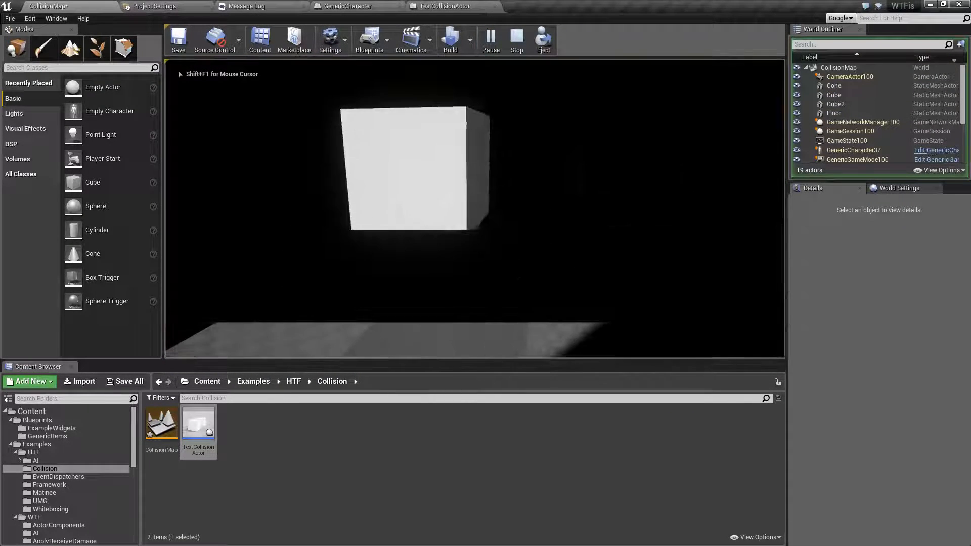
{"action": "key", "text": "a"}
{"action": "key", "text": "Escape"}
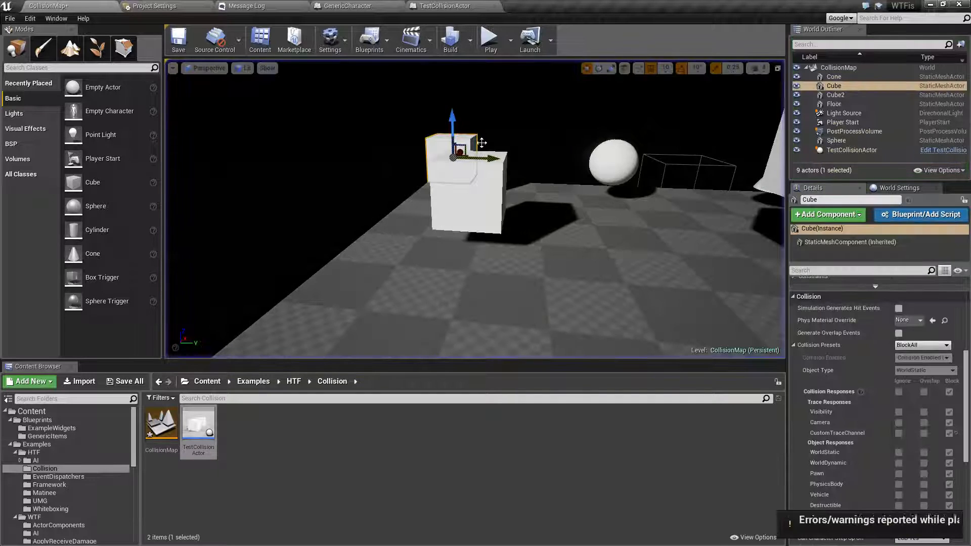
Reset the Collision Presets of Cube2's StaticMeshComponent to the default in the level
{"action": "left_click", "coordinate": [486, 174]}
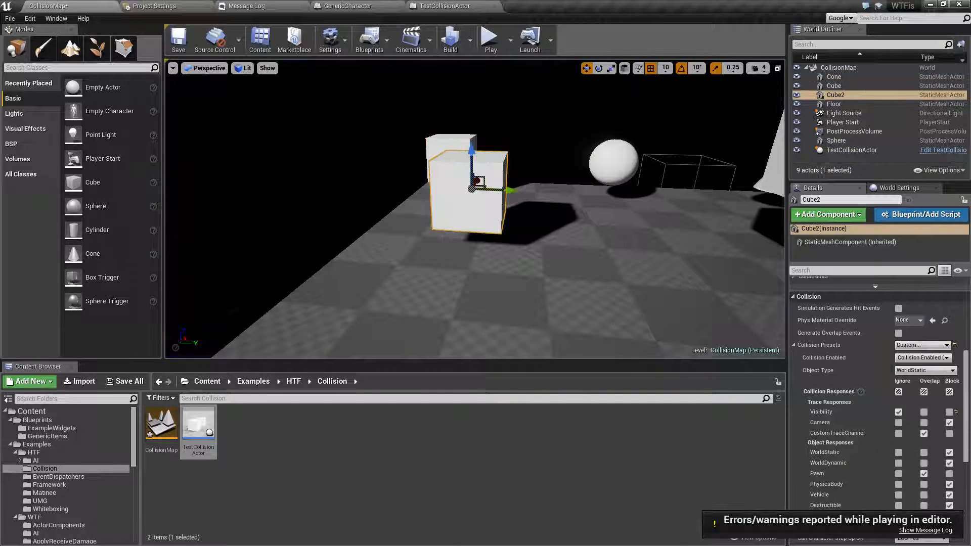
{"action": "left_click", "coordinate": [855, 243]}
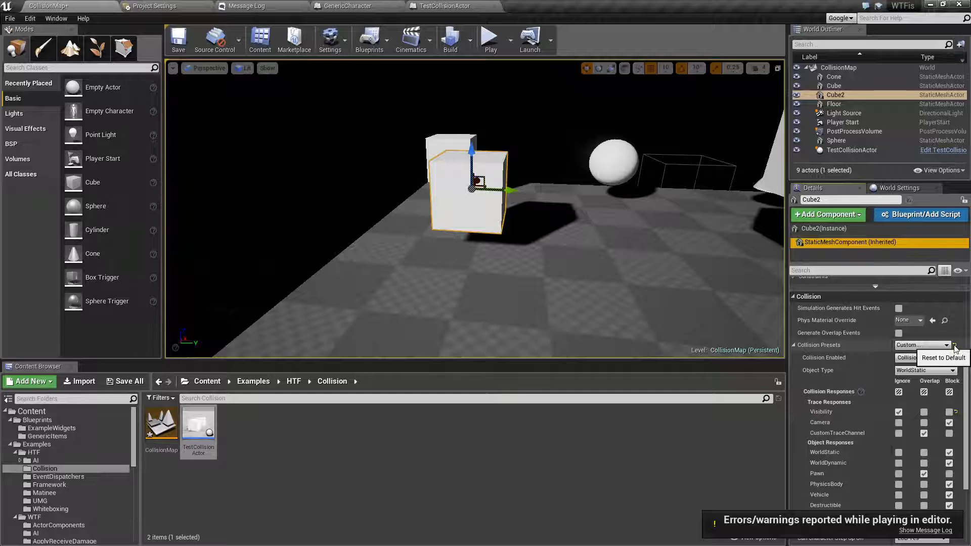
{"action": "left_click", "coordinate": [955, 346]}
{"action": "left_click", "coordinate": [825, 228]}
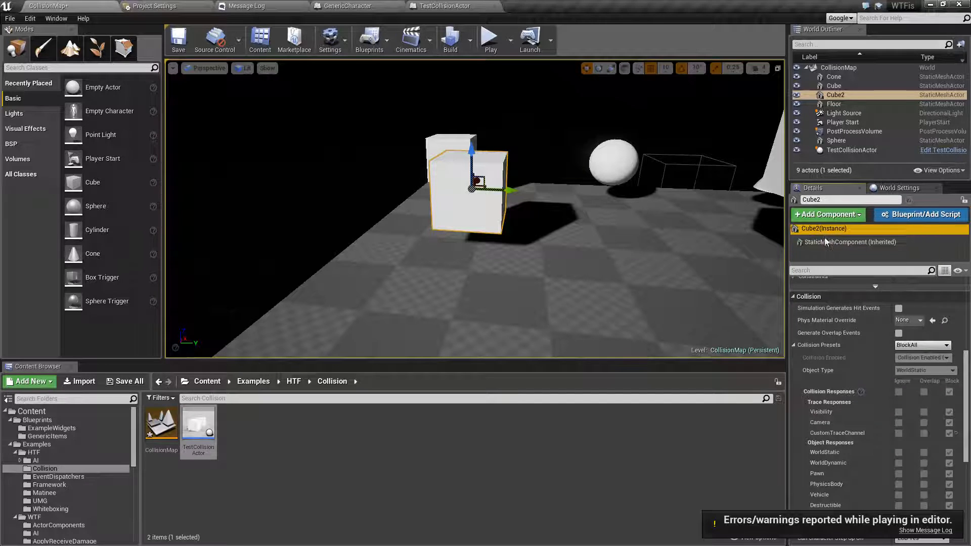
Play-test the level again, walking the character up against Cube2 to test its blocking, and end the session
{"action": "left_click", "coordinate": [490, 39]}
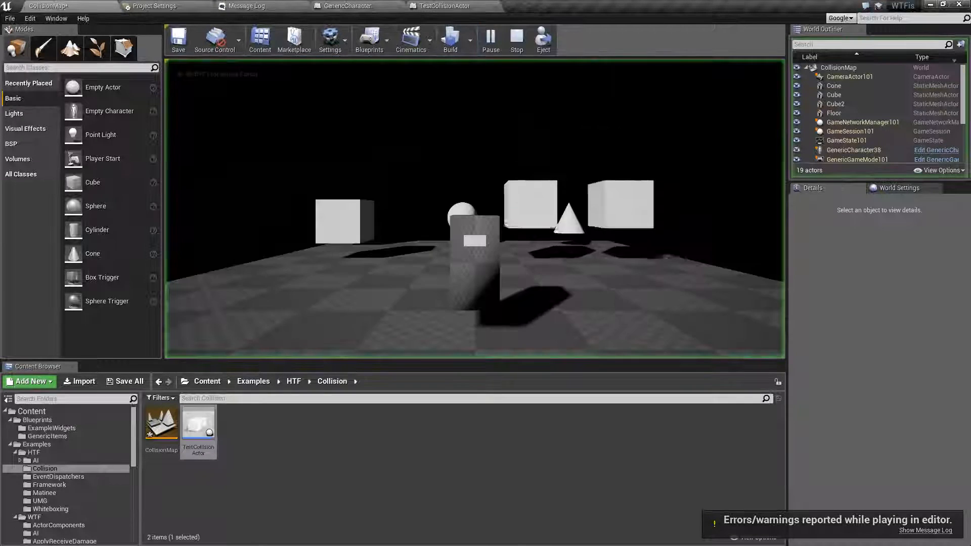
{"action": "key", "text": "w"}
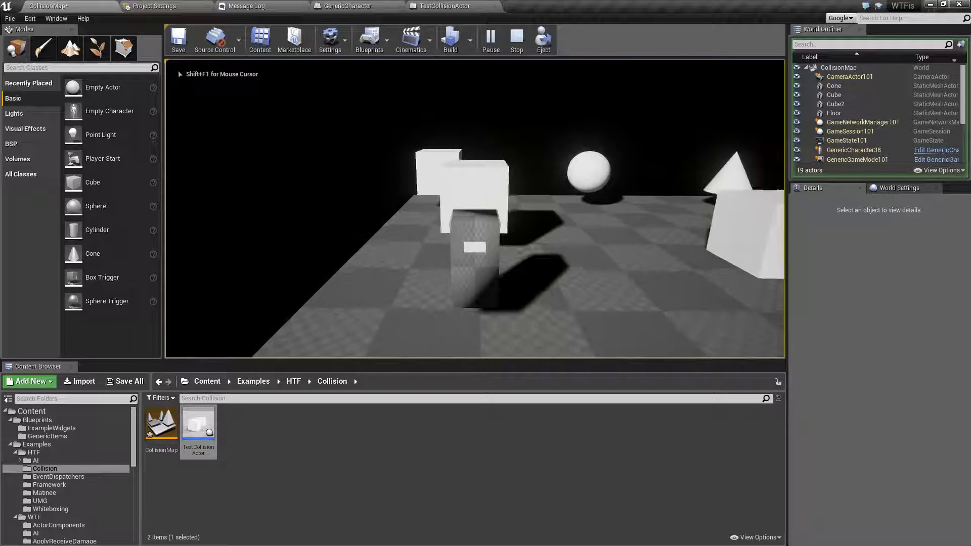
{"action": "key", "text": "d"}
{"action": "key", "text": "w"}
{"action": "key", "text": "s"}
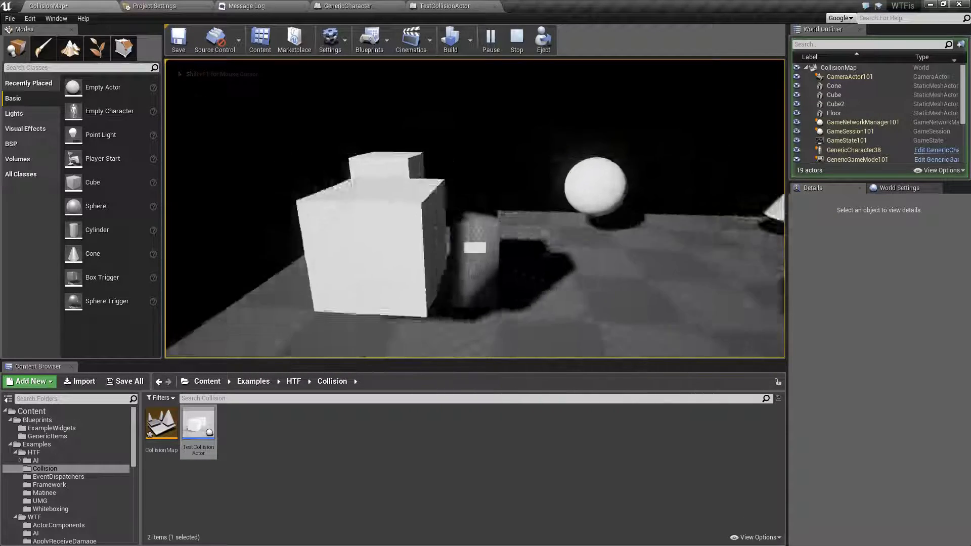
{"action": "key", "text": "Escape"}
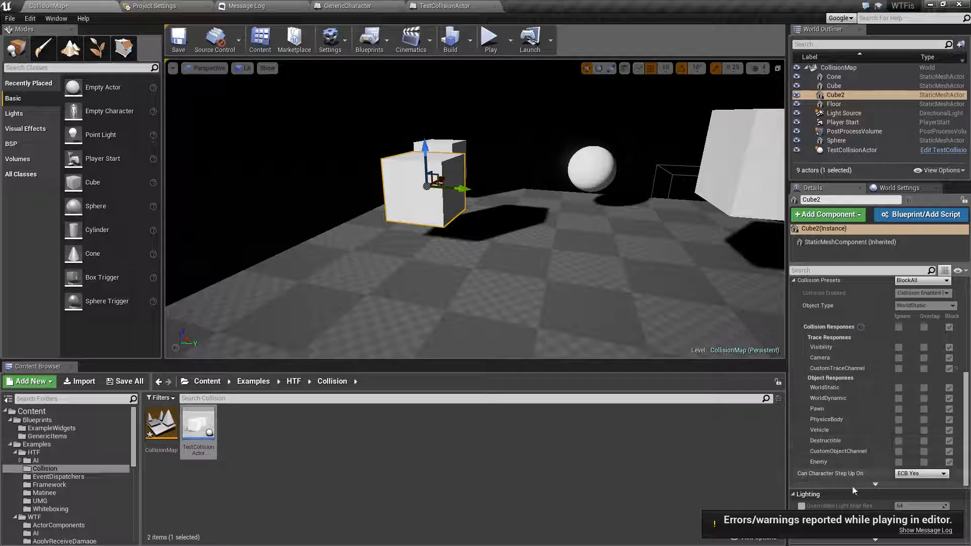
Read the Play In Editor warnings in the Message Log and return to CollisionMap
{"action": "left_click", "coordinate": [918, 531]}
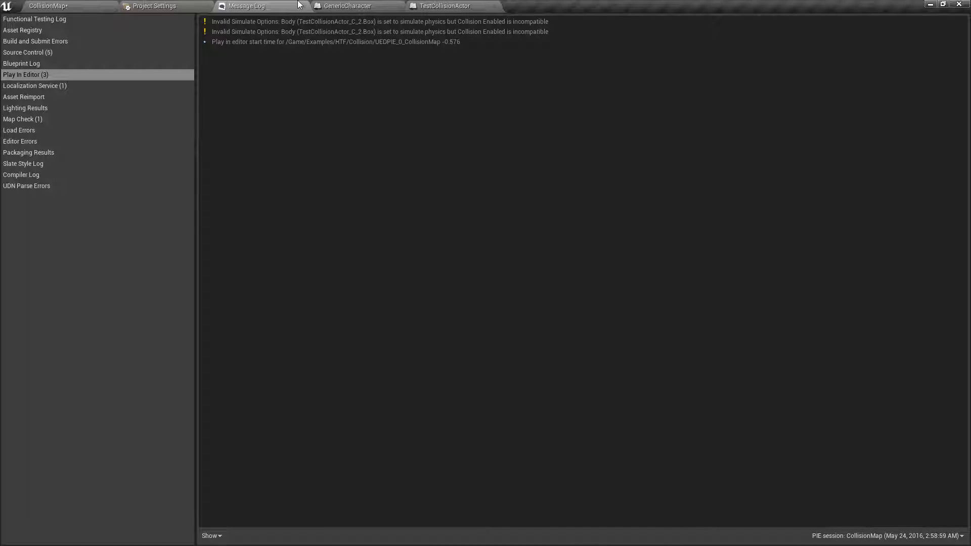
{"action": "left_click", "coordinate": [269, 23]}
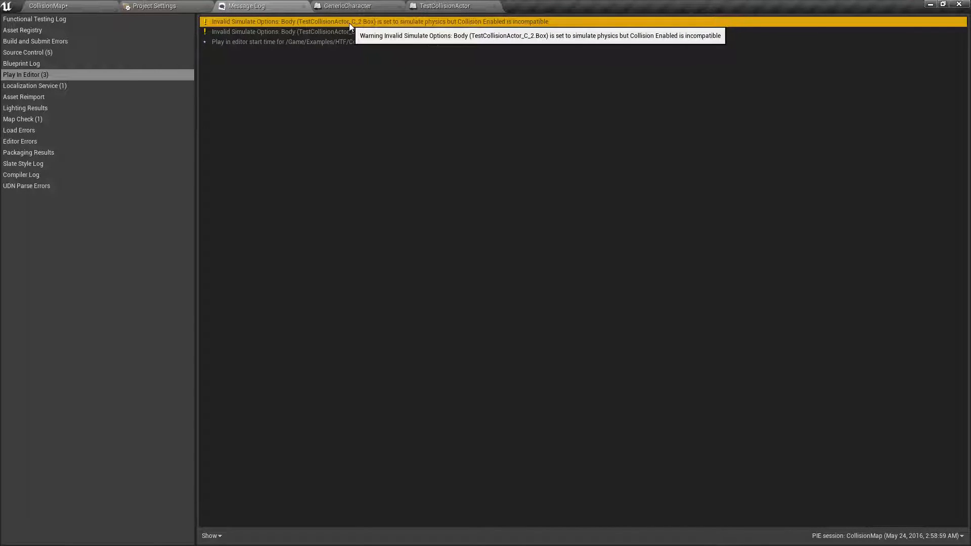
{"action": "left_click", "coordinate": [91, 6]}
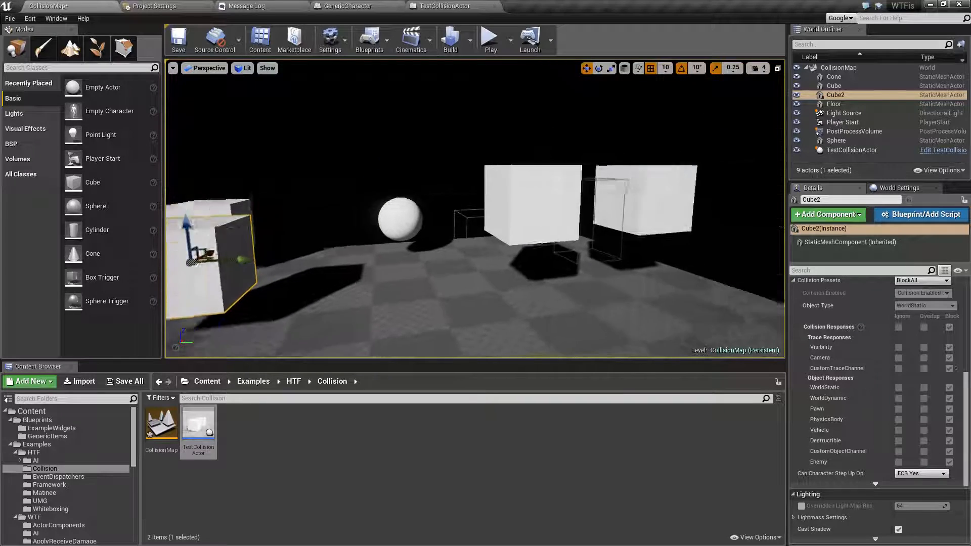
Select TestCollisionActor in the level and compare the physics and collision settings of its Box, Cube1 and Cube2 components
{"action": "double_click", "coordinate": [855, 148]}
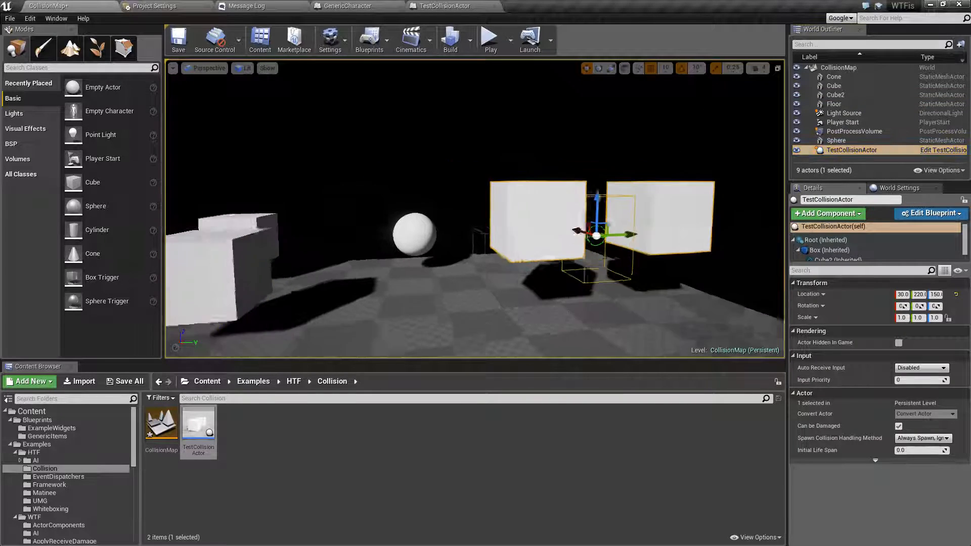
{"action": "left_click", "coordinate": [839, 259]}
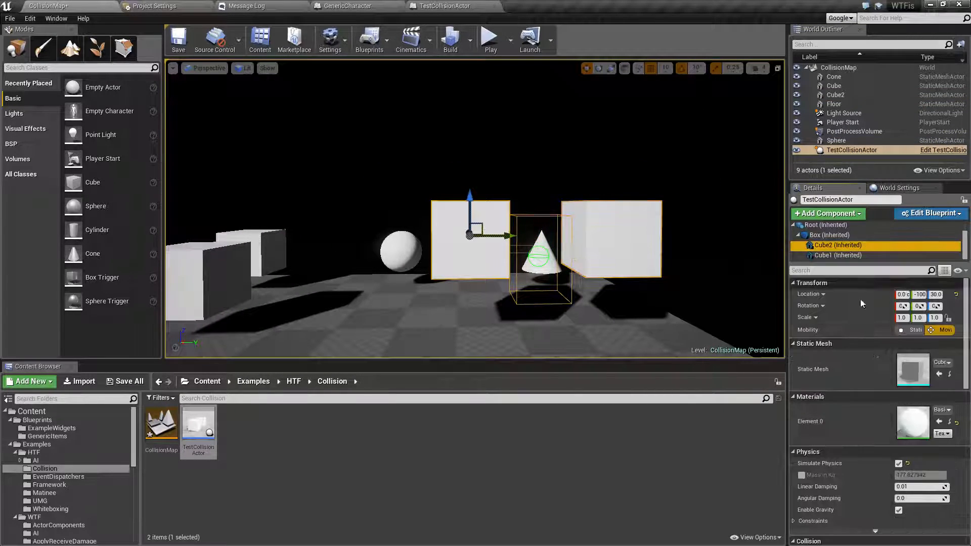
{"action": "scroll", "coordinate": [861, 426], "scroll_direction": "down", "scroll_amount": 5}
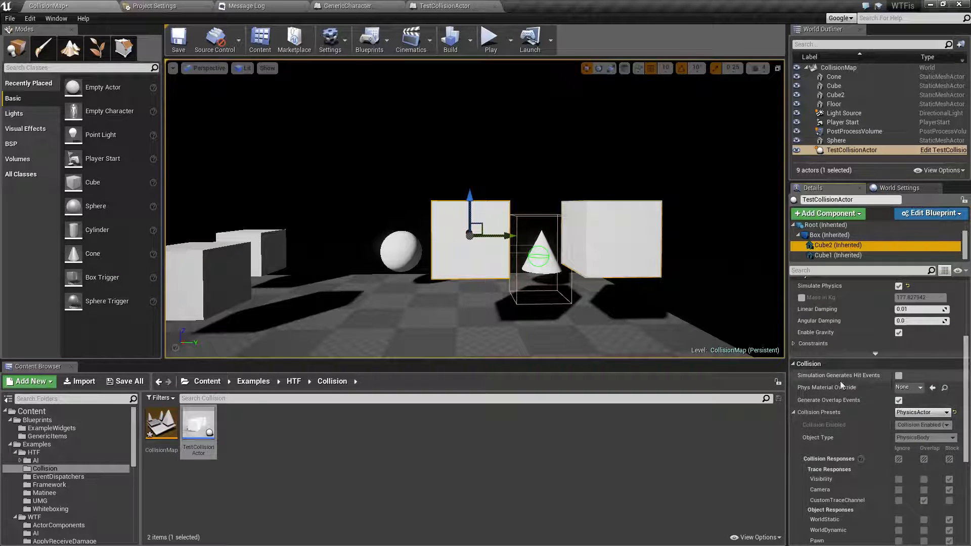
{"action": "left_click", "coordinate": [839, 255]}
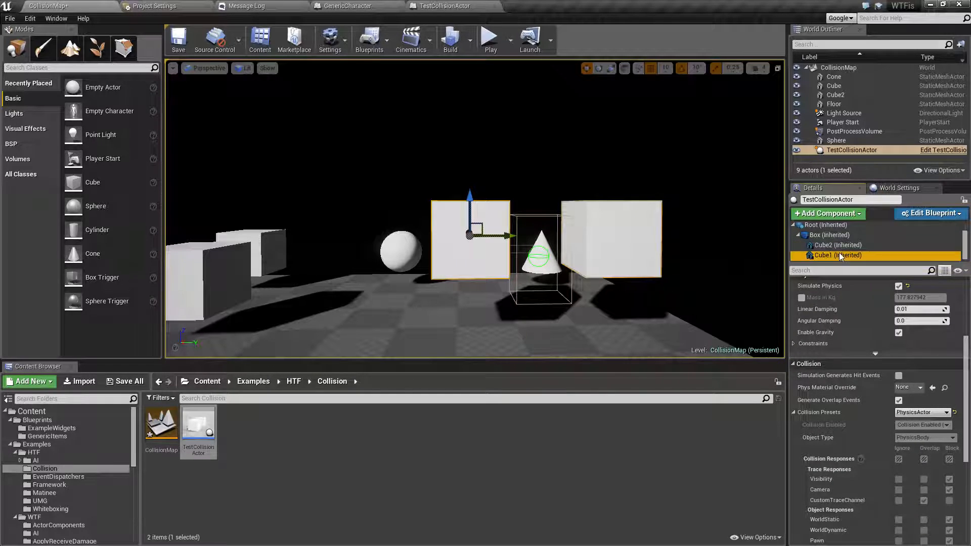
{"action": "left_click", "coordinate": [839, 246]}
{"action": "left_click", "coordinate": [836, 254]}
{"action": "left_click", "coordinate": [832, 238]}
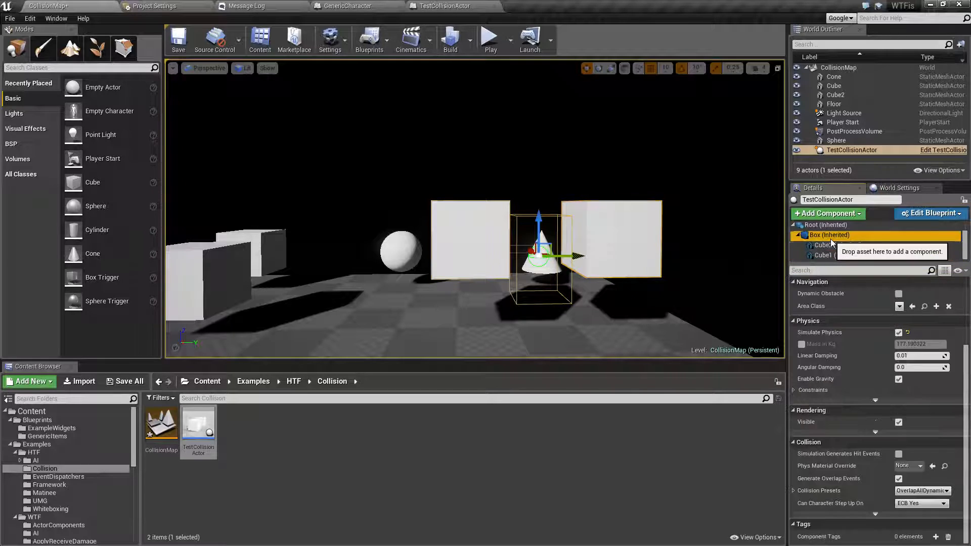
{"action": "left_click", "coordinate": [834, 254]}
{"action": "scroll", "coordinate": [879, 395], "scroll_direction": "up", "scroll_amount": 1}
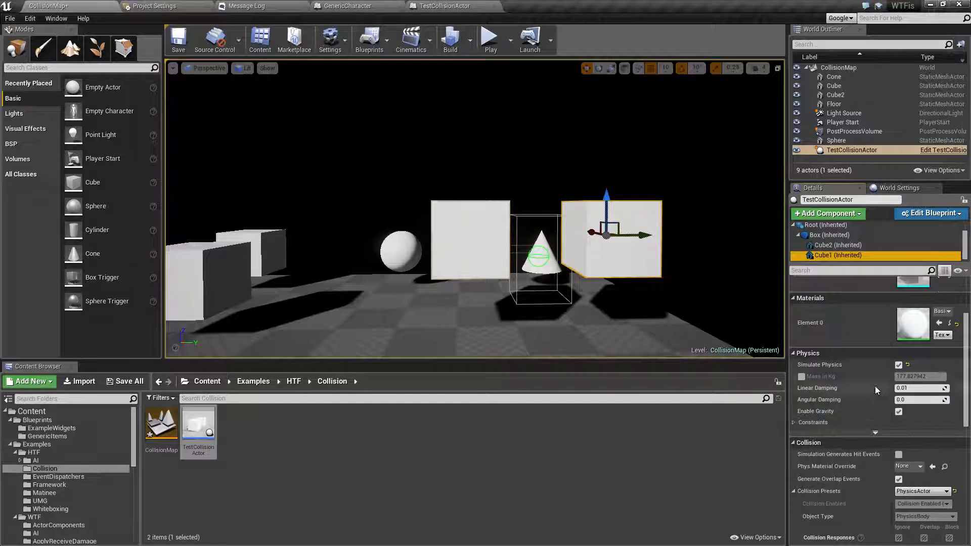
{"action": "left_click", "coordinate": [838, 246]}
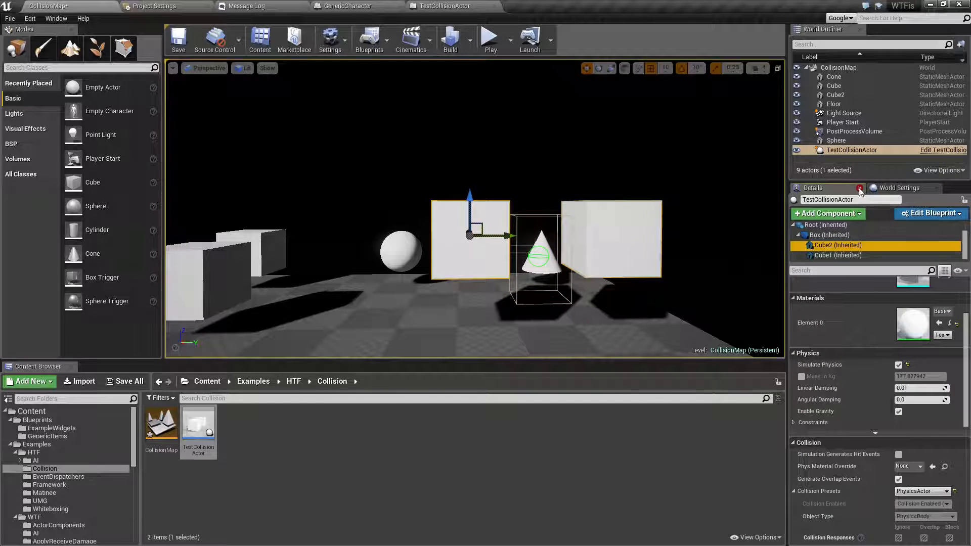
{"action": "left_click", "coordinate": [828, 235]}
{"action": "scroll", "coordinate": [843, 448], "scroll_direction": "down", "scroll_amount": 1}
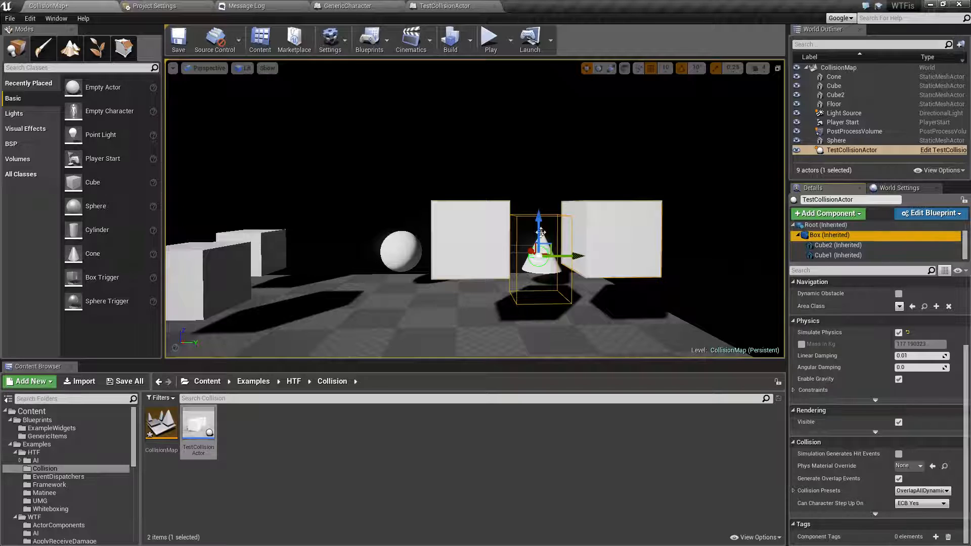
Inspect the physics and collision settings of Box, Cube1 and Cube2 in the TestCollisionActor blueprint
{"action": "left_click", "coordinate": [440, 6]}
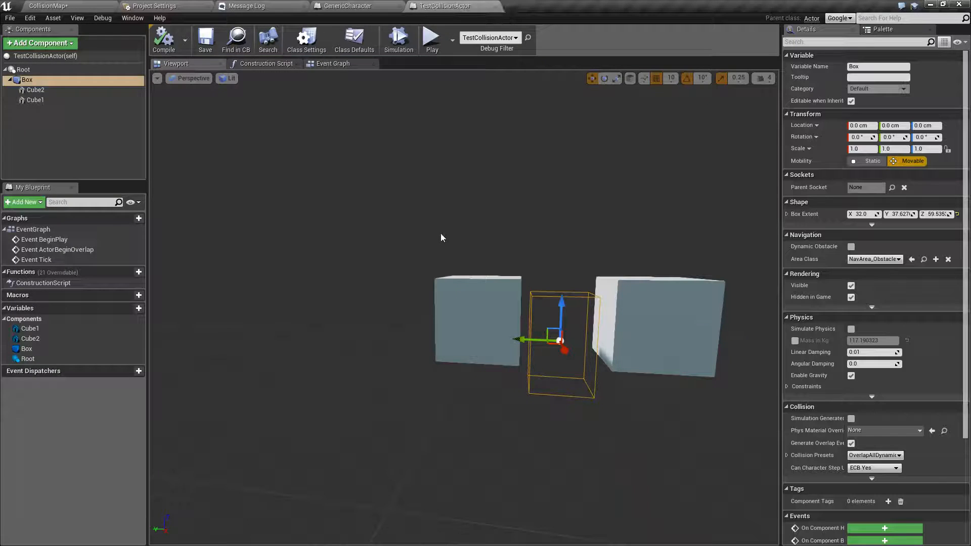
{"action": "left_click", "coordinate": [470, 285]}
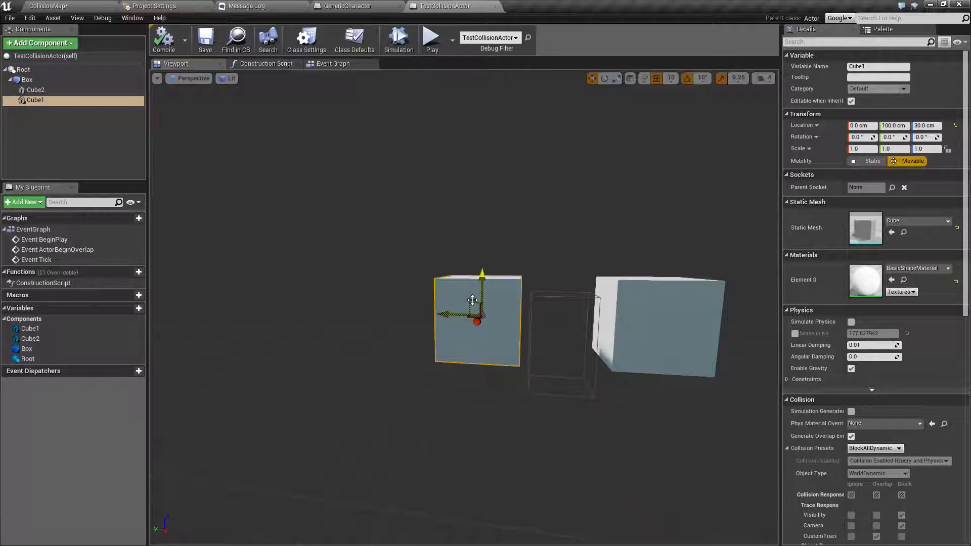
{"action": "left_click", "coordinate": [575, 331]}
{"action": "left_click", "coordinate": [554, 295]}
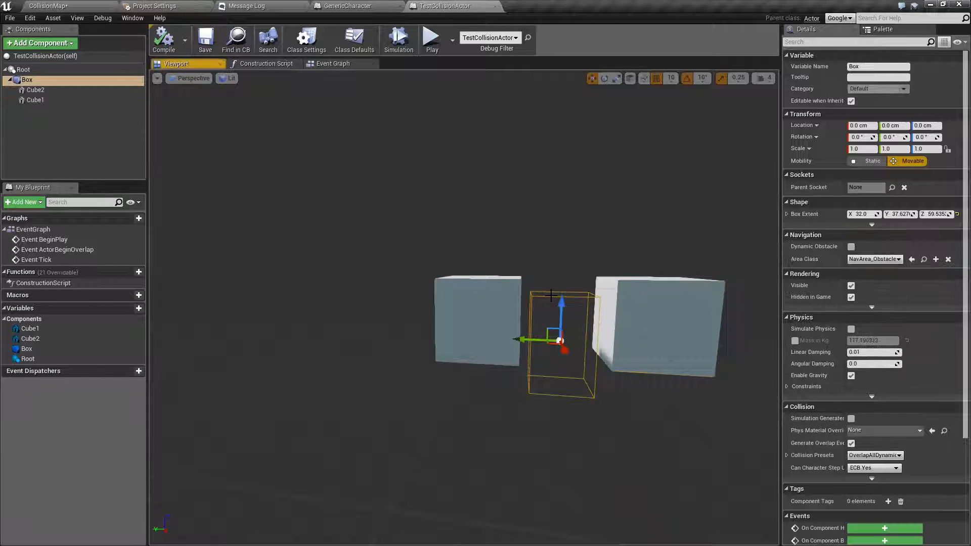
{"action": "left_click", "coordinate": [478, 319]}
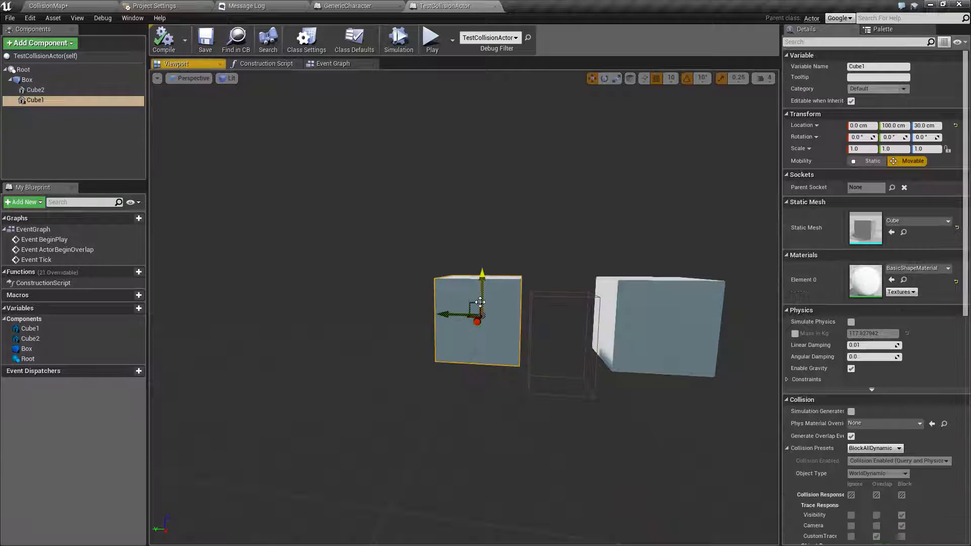
{"action": "scroll", "coordinate": [943, 411], "scroll_direction": "down", "scroll_amount": 3}
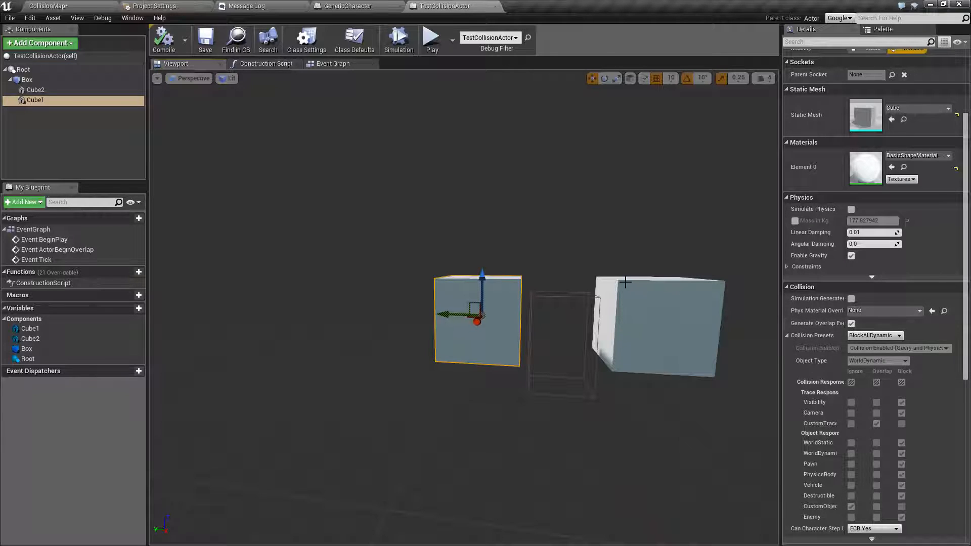
{"action": "left_click", "coordinate": [683, 337]}
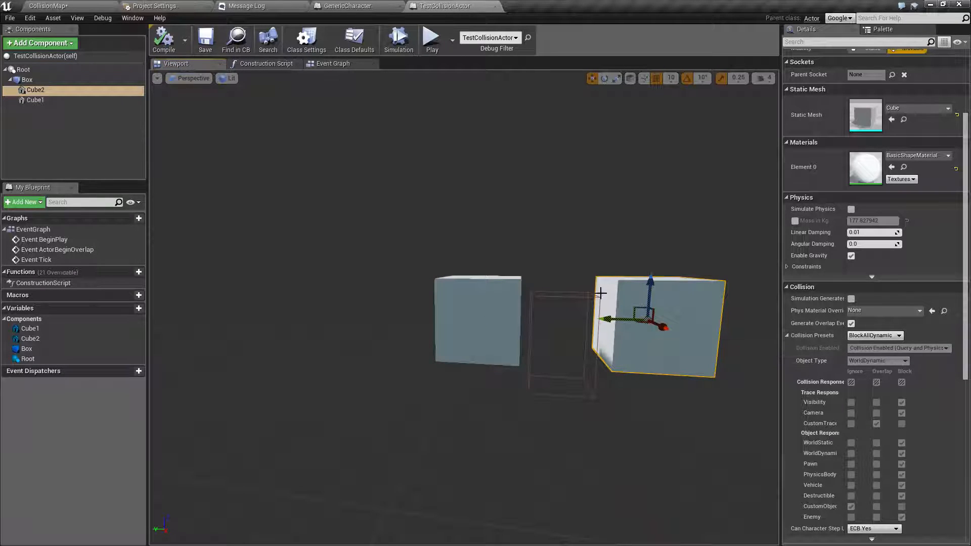
{"action": "left_click", "coordinate": [572, 297]}
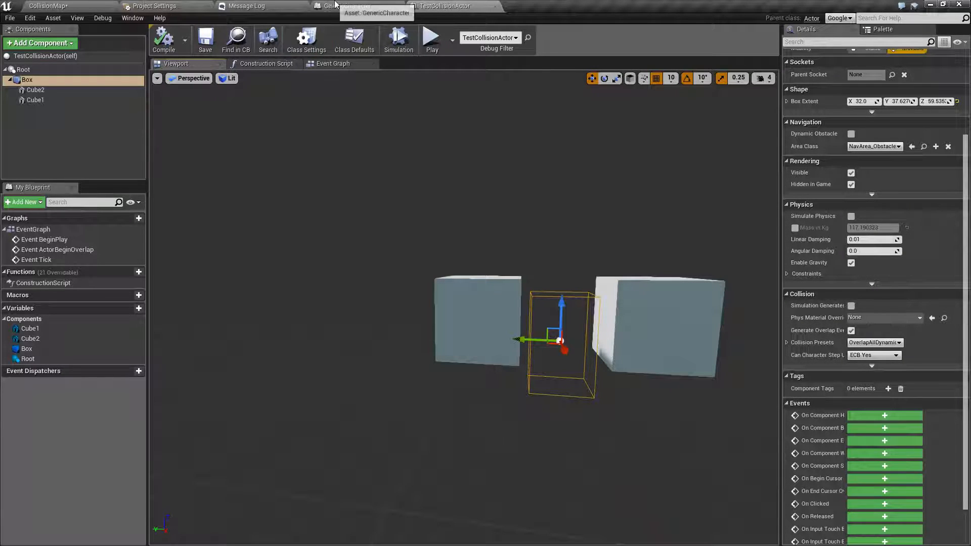
Return to CollisionMap and review the physics and collision settings of TestCollisionActor's Cube2, Cube1 and Box, then examine the Box between the cubes
{"action": "left_click", "coordinate": [46, 5]}
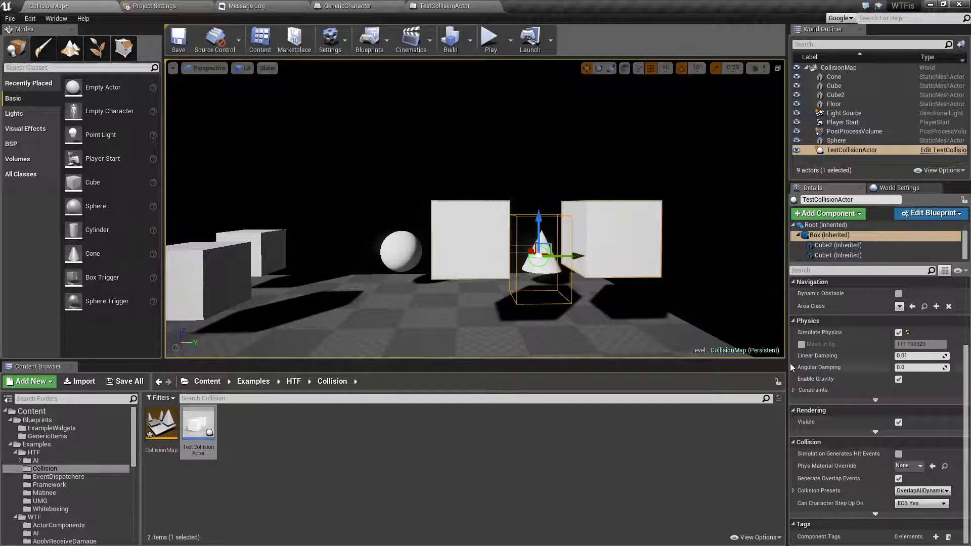
{"action": "left_click", "coordinate": [838, 245]}
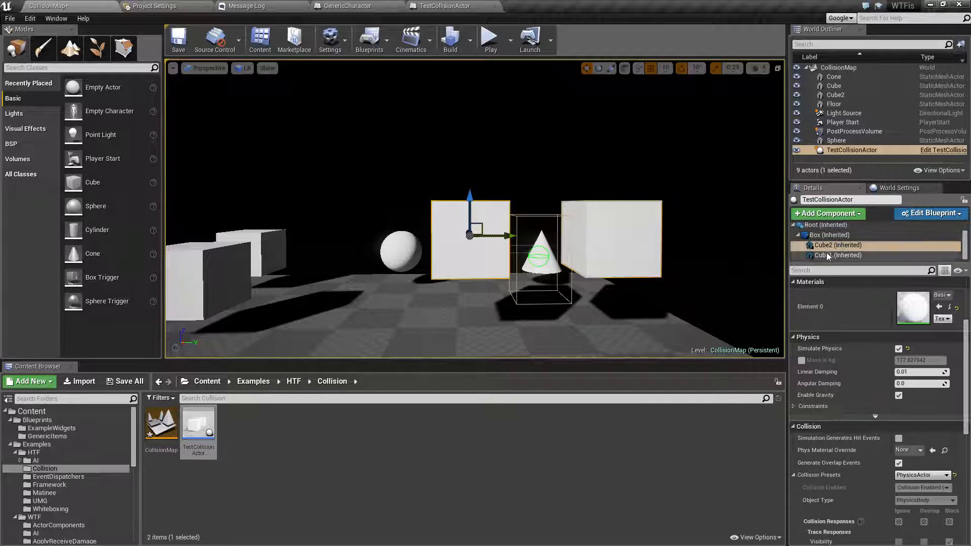
{"action": "scroll", "coordinate": [856, 450], "scroll_direction": "down", "scroll_amount": 2}
{"action": "scroll", "coordinate": [857, 450], "scroll_direction": "down", "scroll_amount": 3}
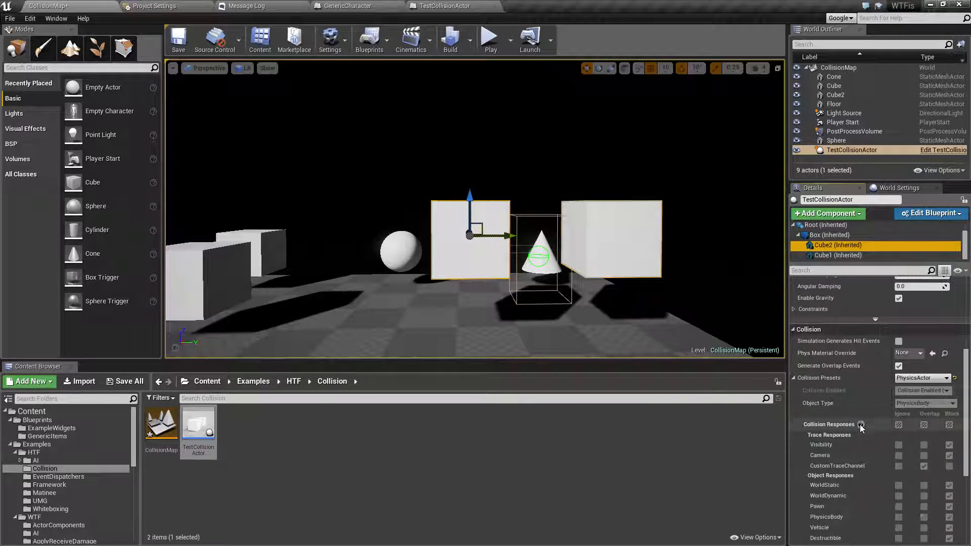
{"action": "scroll", "coordinate": [910, 380], "scroll_direction": "up", "scroll_amount": 2}
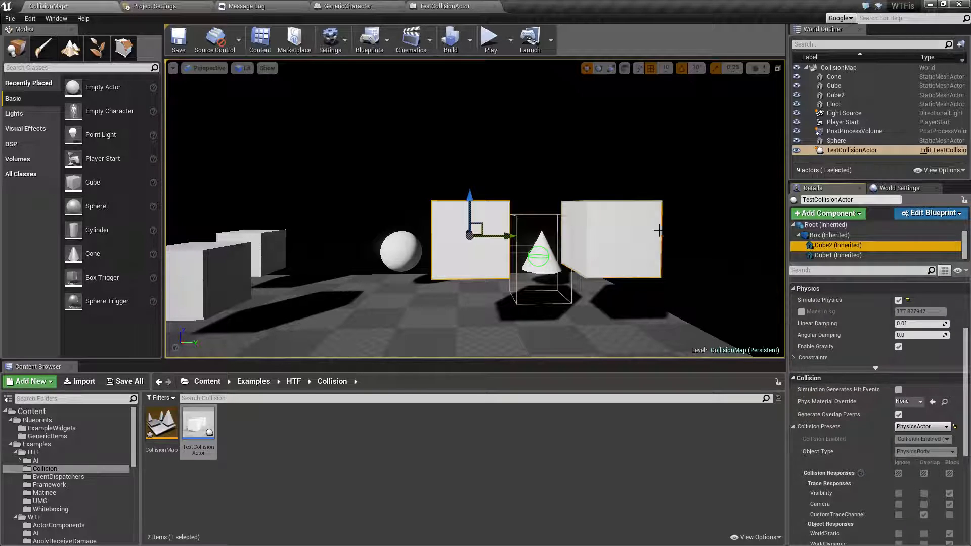
{"action": "left_click", "coordinate": [620, 244]}
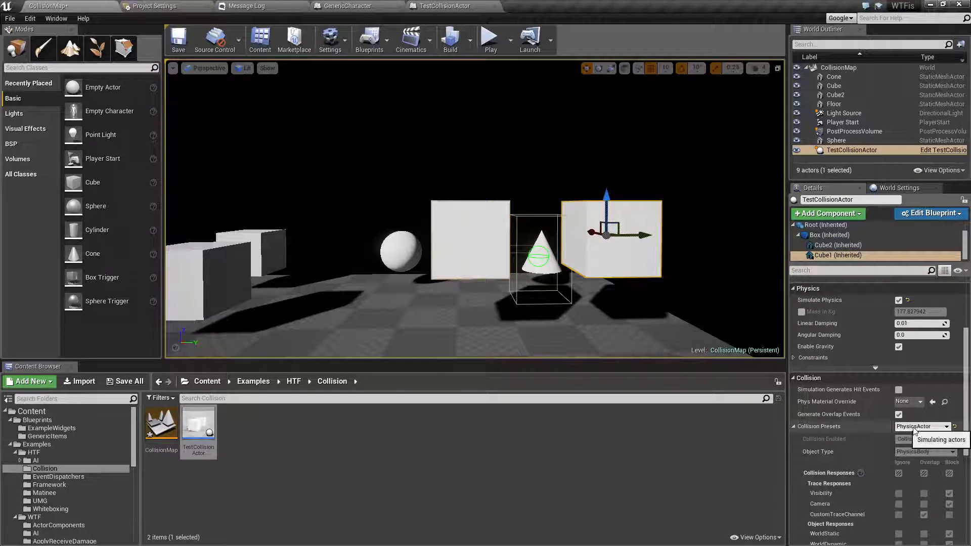
{"action": "left_click", "coordinate": [830, 236]}
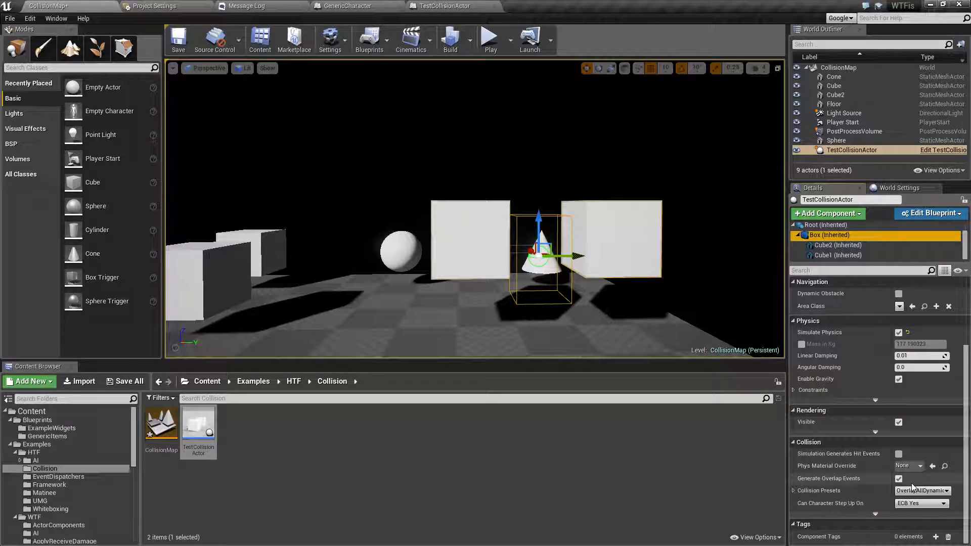
{"action": "right_click_drag", "start_coordinate": [668, 341], "coordinate": [639, 317]}
{"action": "key", "text": "w"}
{"action": "key", "text": "s"}
{"action": "key", "text": "d"}
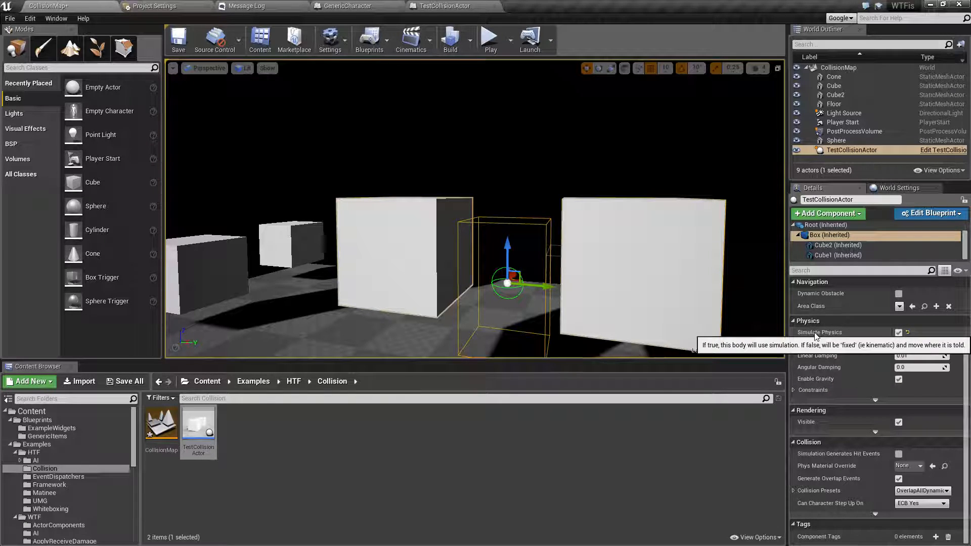
Start a play session in the level and run the console command "show collision" to display the collision shapes
{"action": "left_click", "coordinate": [489, 36]}
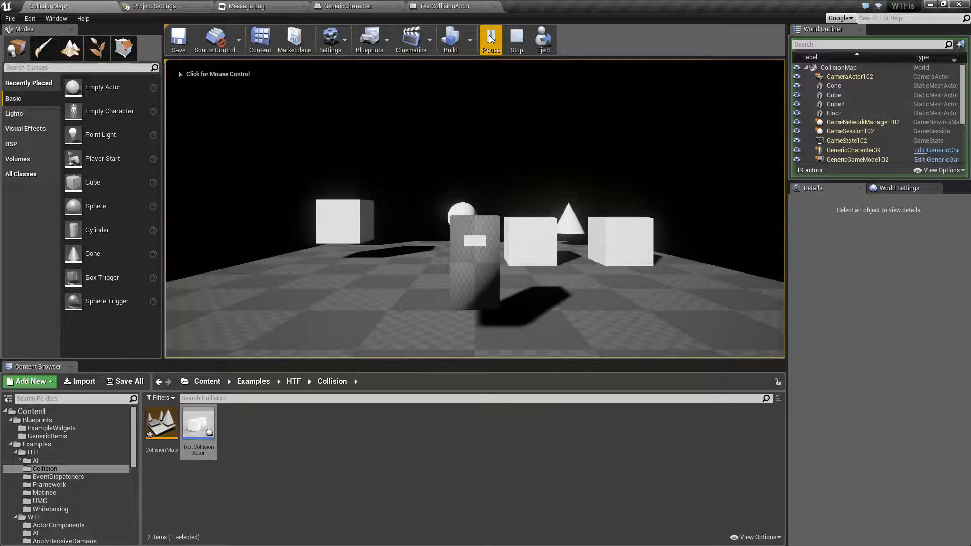
{"action": "key", "text": "grave"}
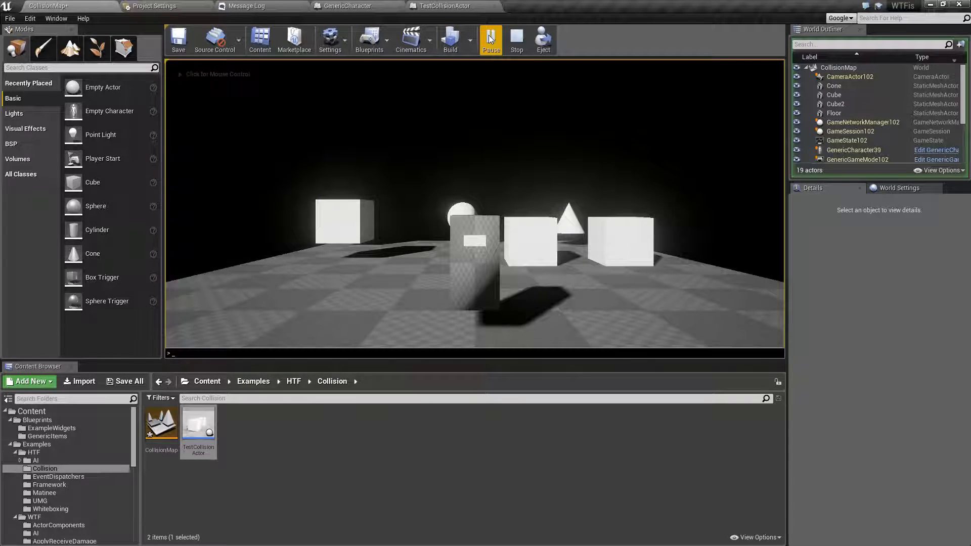
{"action": "type", "text": "show collision"}
{"action": "key", "text": "Return"}
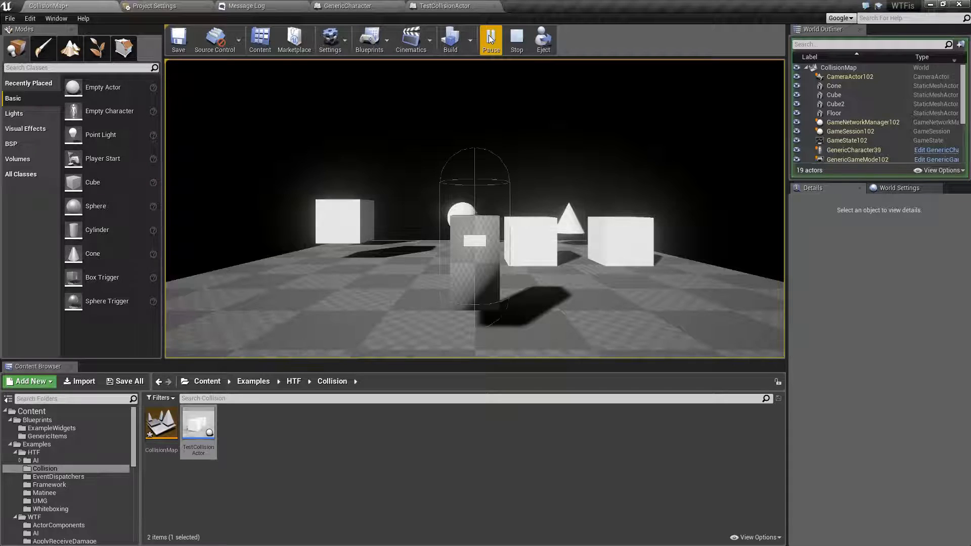
Take control of the character and walk it toward TestCollisionActor's two cubes to observe their collision
{"action": "left_click", "coordinate": [516, 152]}
{"action": "key", "text": "w"}
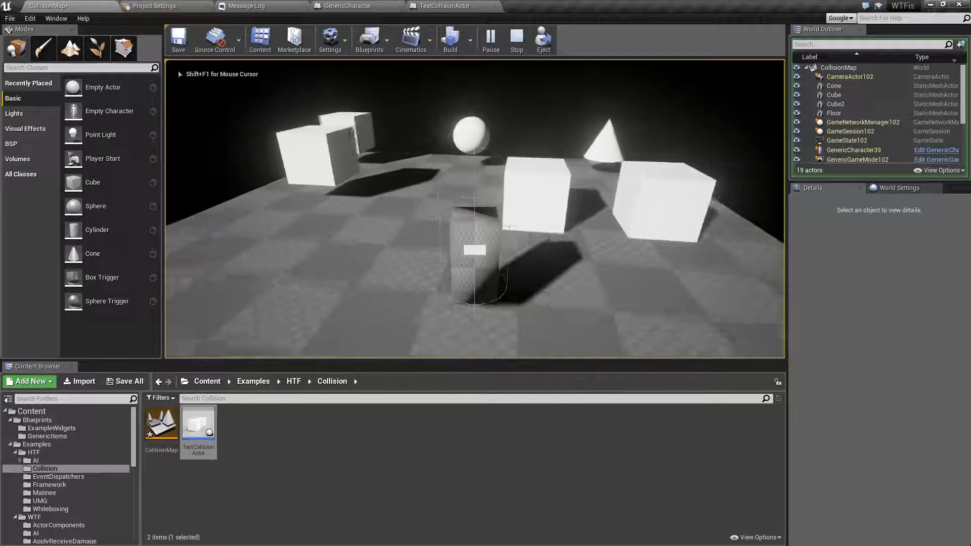
{"action": "key", "text": "w"}
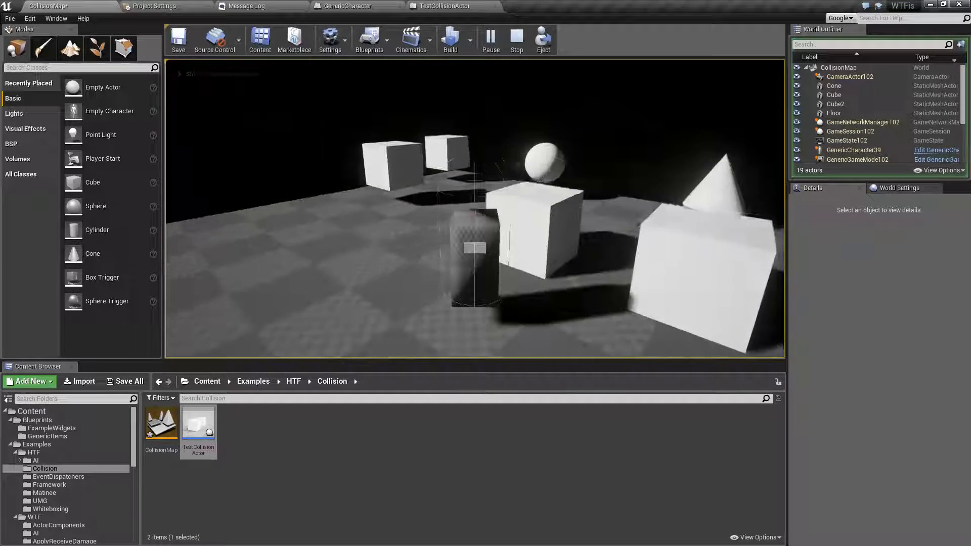
Walk the character among the TestCollisionActor's cubes to test their collision and end the play session
{"action": "key", "text": "w"}
{"action": "key", "text": "s"}
{"action": "key", "text": "w"}
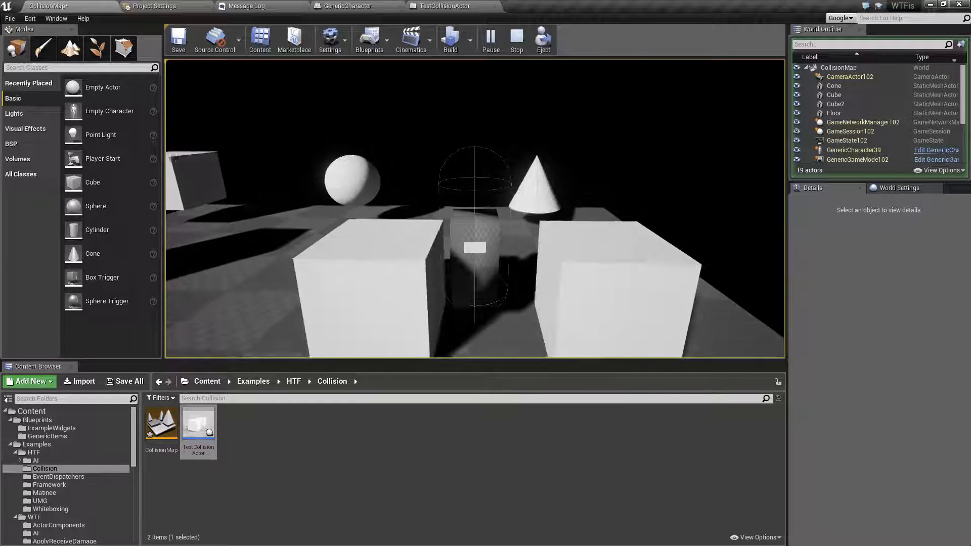
{"action": "key", "text": "s"}
{"action": "key", "text": "Escape"}
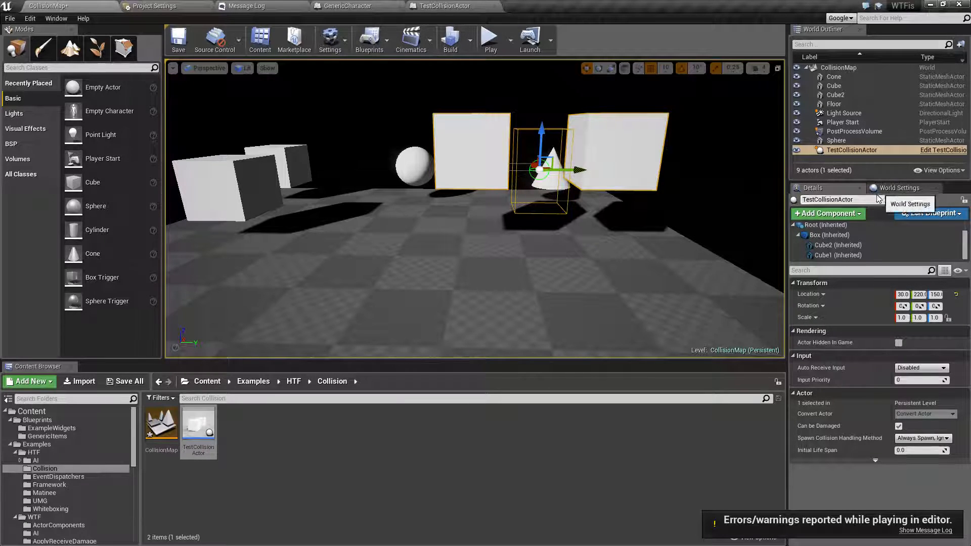
Examine the physics and expanded collision preset settings of the TestCollisionActor's Box component
{"action": "left_click", "coordinate": [830, 234]}
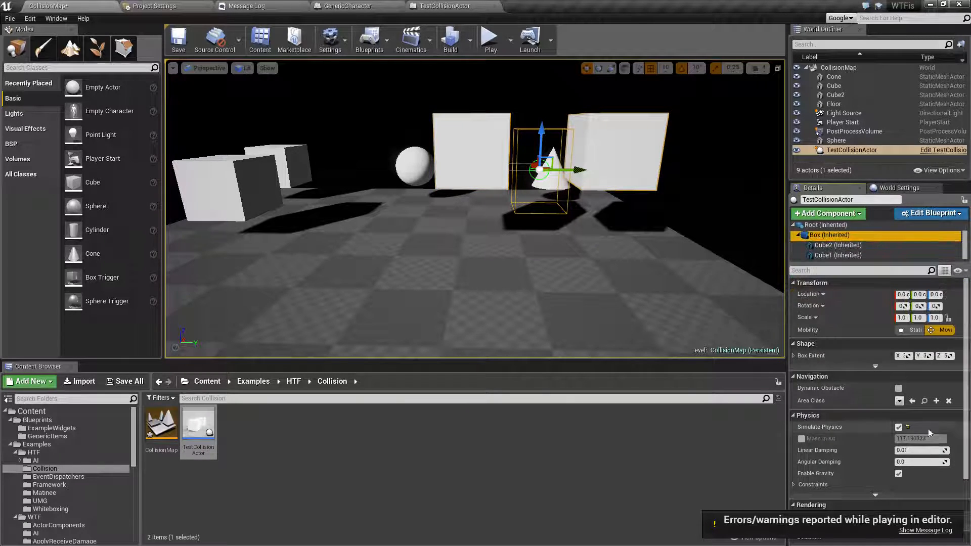
{"action": "scroll", "coordinate": [860, 420], "scroll_direction": "down", "scroll_amount": 3}
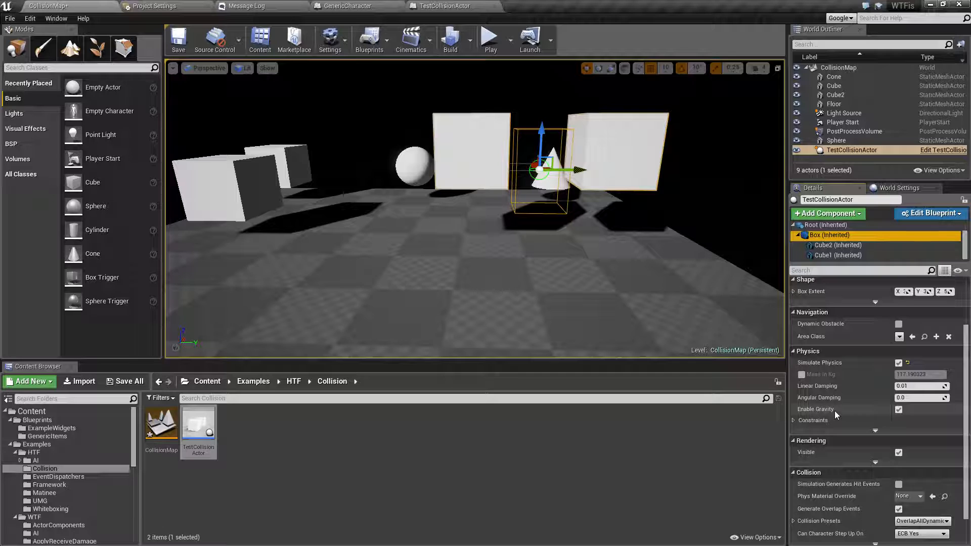
{"action": "scroll", "coordinate": [835, 411], "scroll_direction": "down", "scroll_amount": 2}
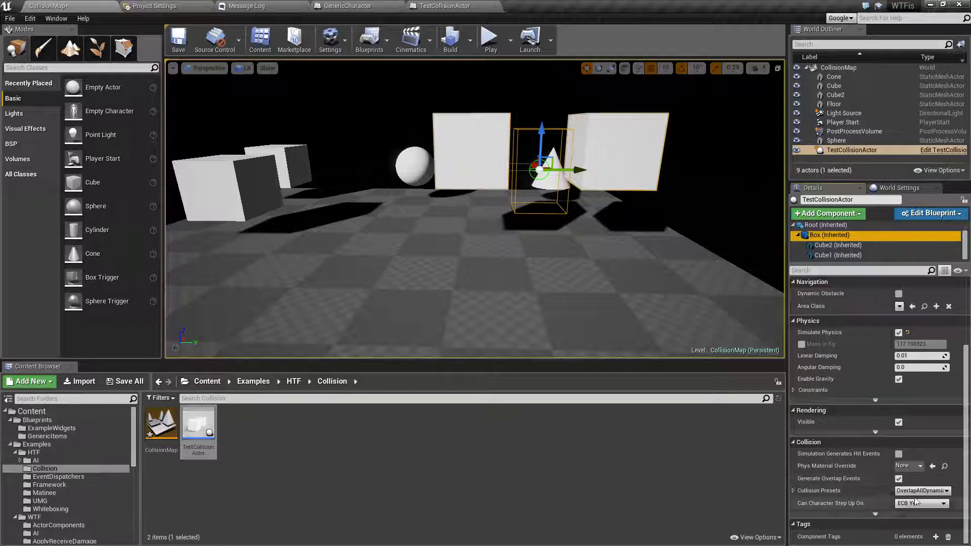
{"action": "left_click", "coordinate": [794, 490]}
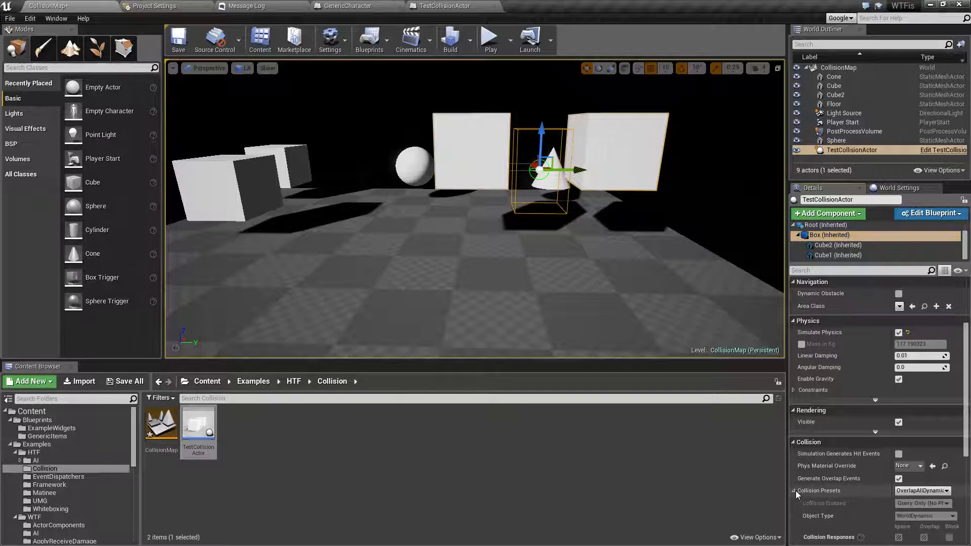
{"action": "scroll", "coordinate": [825, 488], "scroll_direction": "down", "scroll_amount": 5}
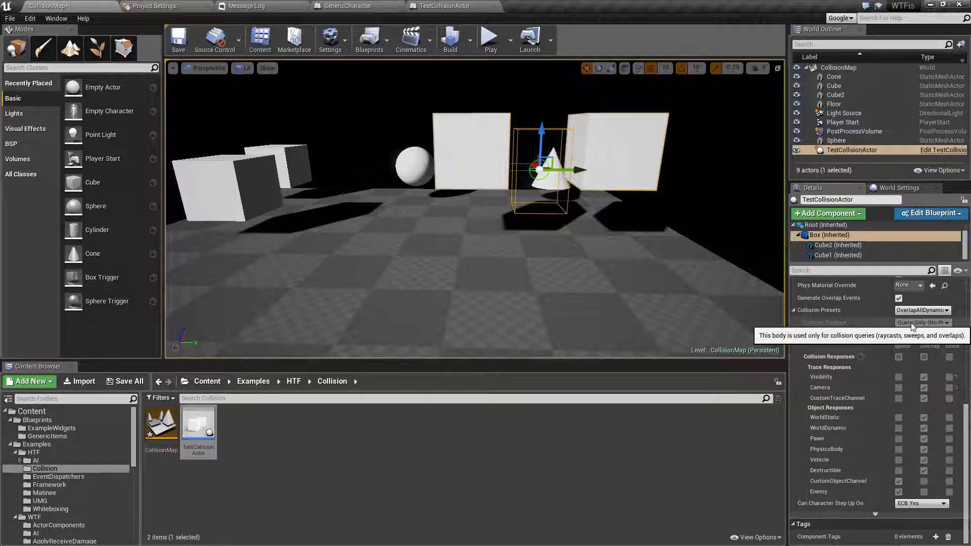
{"action": "scroll", "coordinate": [911, 324], "scroll_direction": "up", "scroll_amount": 5}
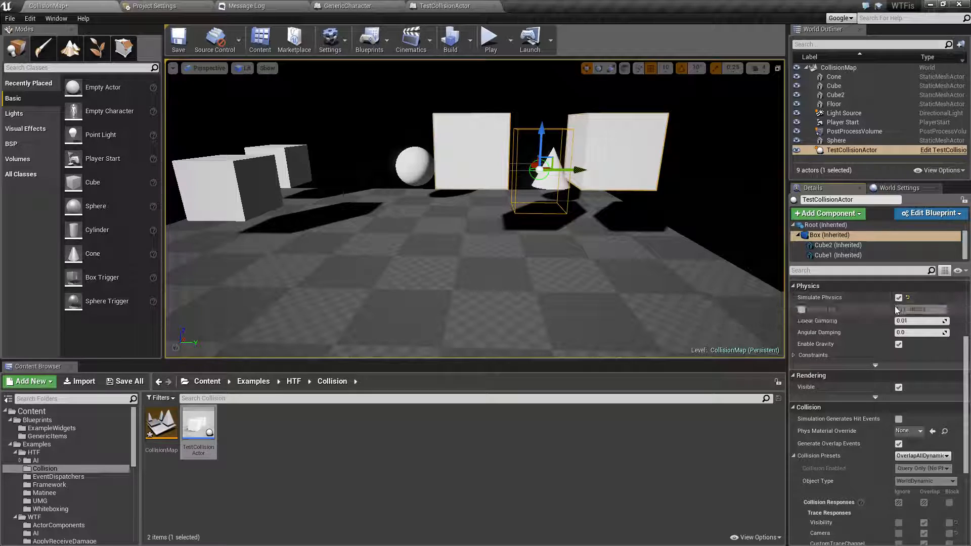
{"action": "scroll", "coordinate": [895, 307], "scroll_direction": "down", "scroll_amount": 5}
{"action": "scroll", "coordinate": [896, 310], "scroll_direction": "down", "scroll_amount": 2}
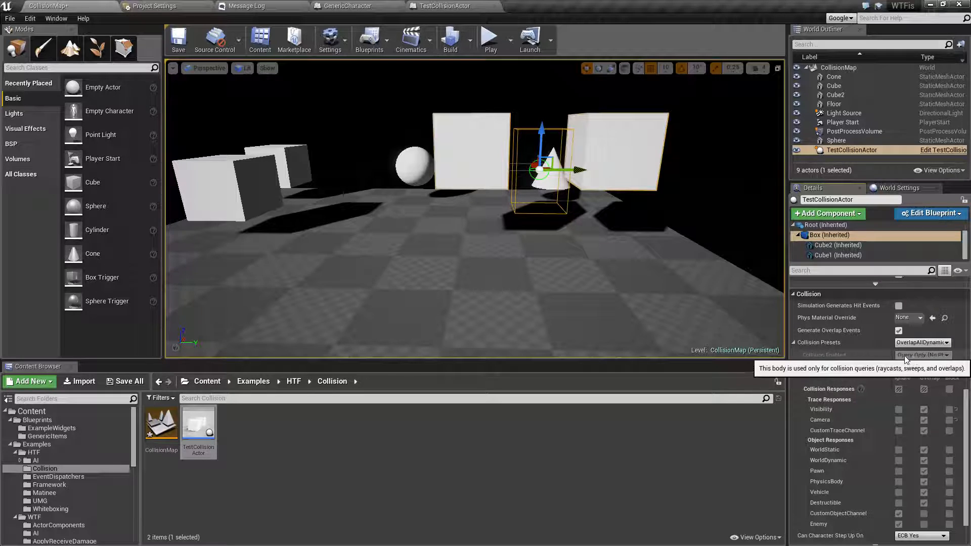
Set the Box component's collision preset to Custom and its Collision Enabled option to No Collision
{"action": "left_click", "coordinate": [909, 344]}
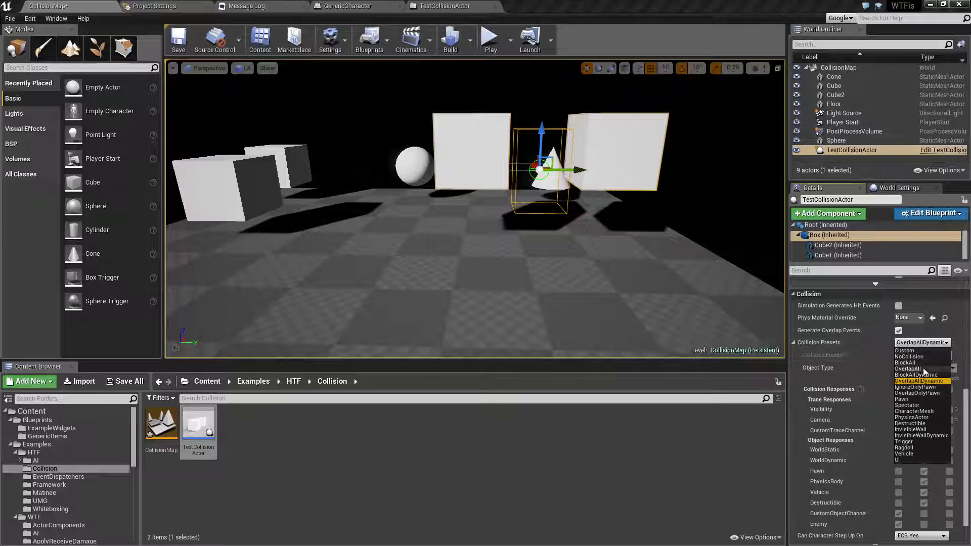
{"action": "left_click", "coordinate": [905, 351]}
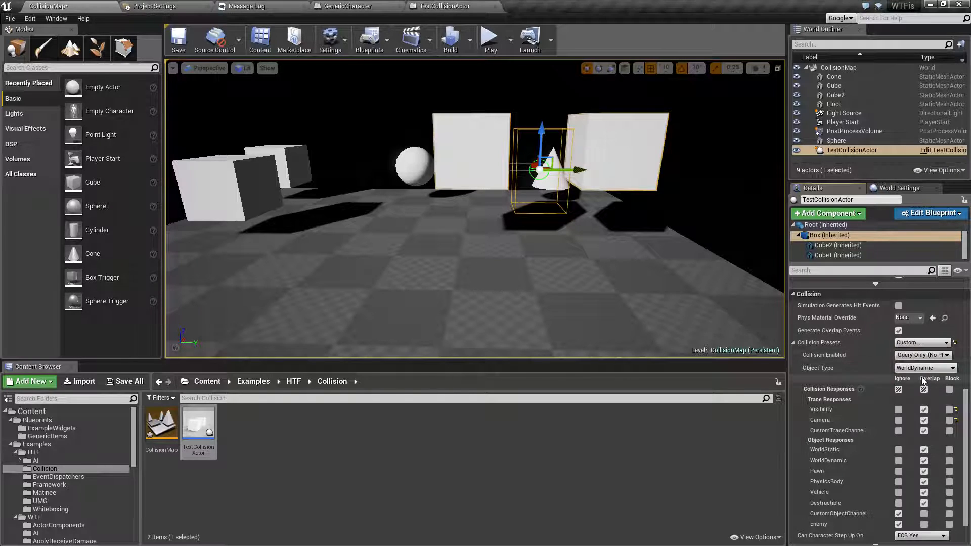
{"action": "left_click", "coordinate": [905, 355]}
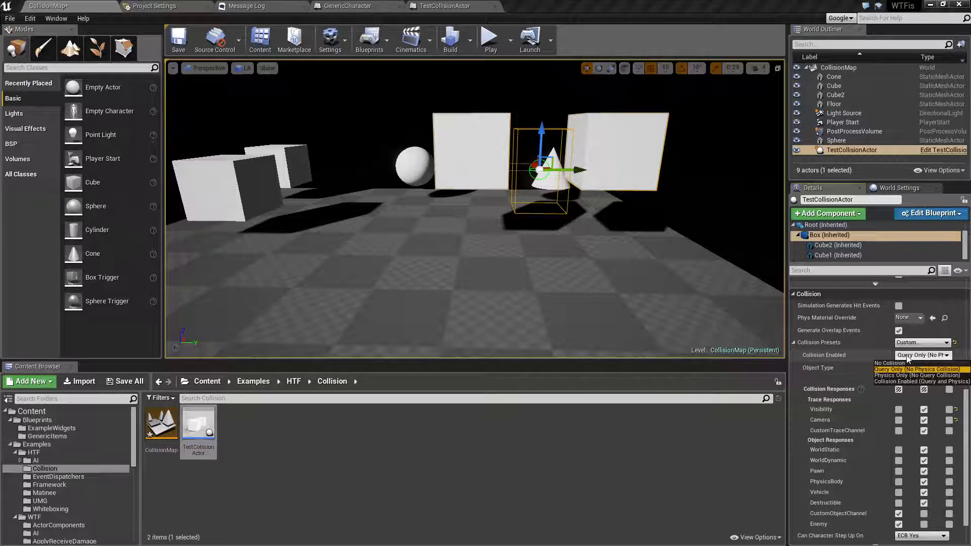
{"action": "left_click", "coordinate": [830, 355]}
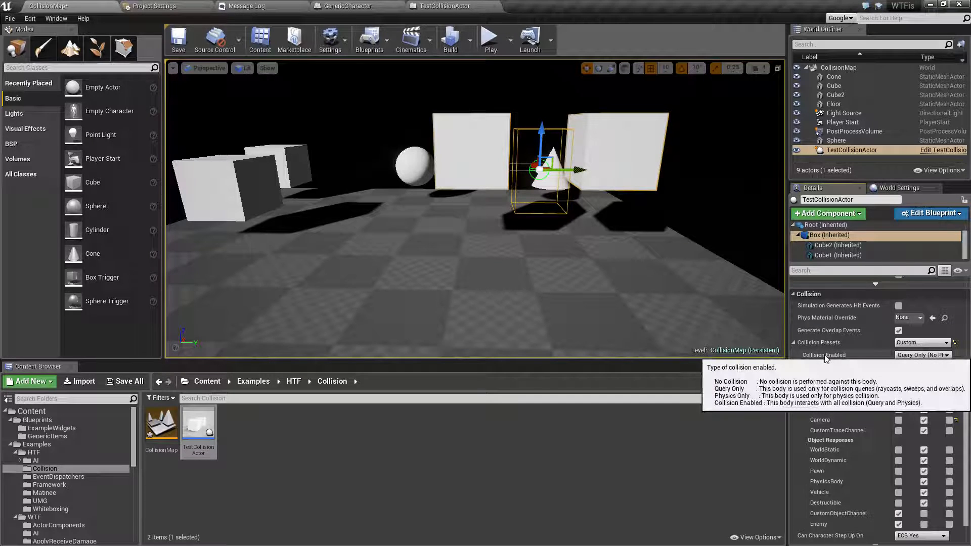
{"action": "left_click", "coordinate": [915, 356]}
{"action": "left_click", "coordinate": [918, 365]}
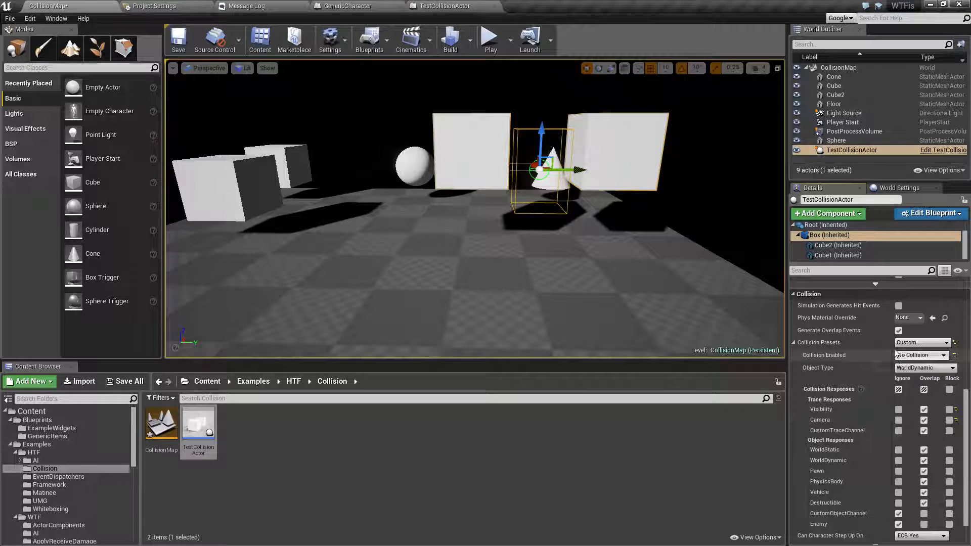
Play-test the level, using the console command "show collision" in a second run to toggle the collision display
{"action": "left_click", "coordinate": [485, 43]}
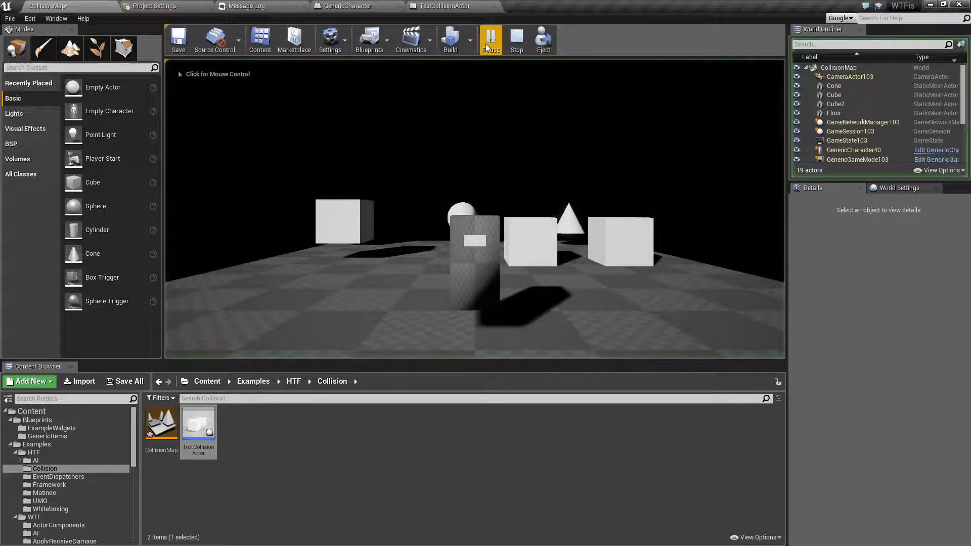
{"action": "key", "text": "Escape"}
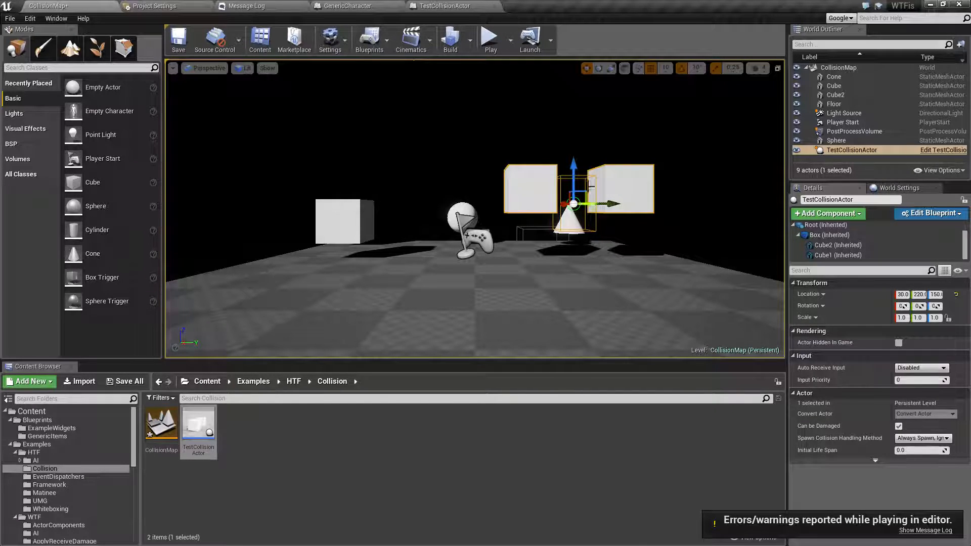
{"action": "left_click", "coordinate": [483, 40]}
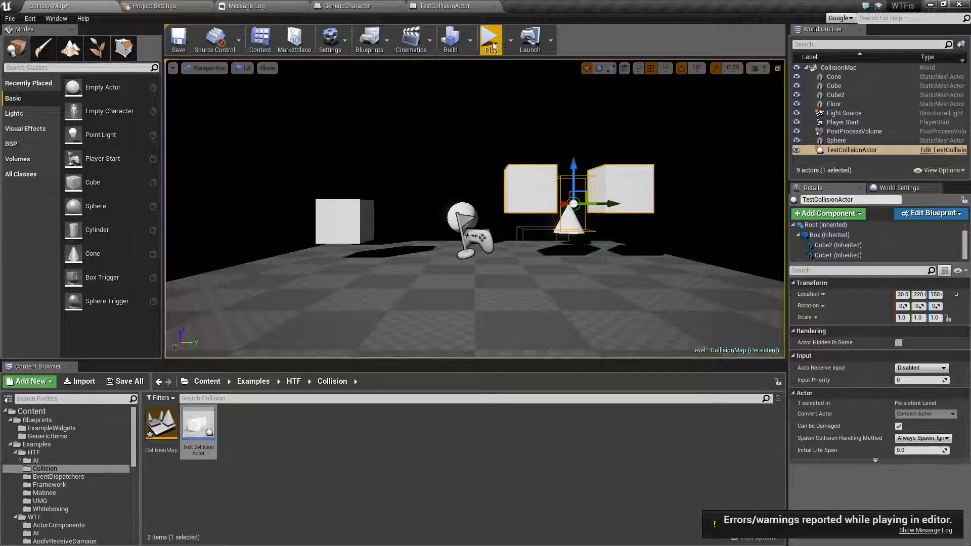
{"action": "key", "text": "grave"}
{"action": "type", "text": "show collision"}
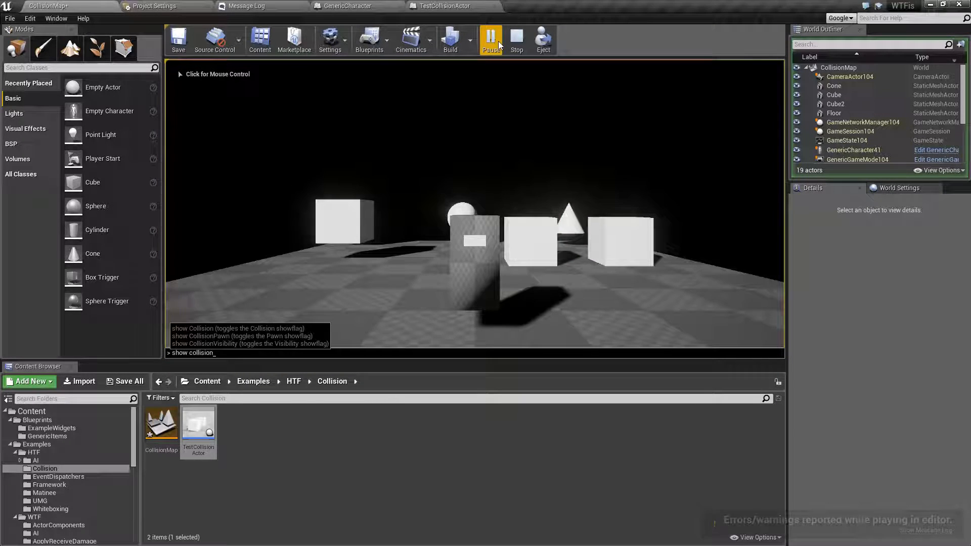
{"action": "key", "text": "Return"}
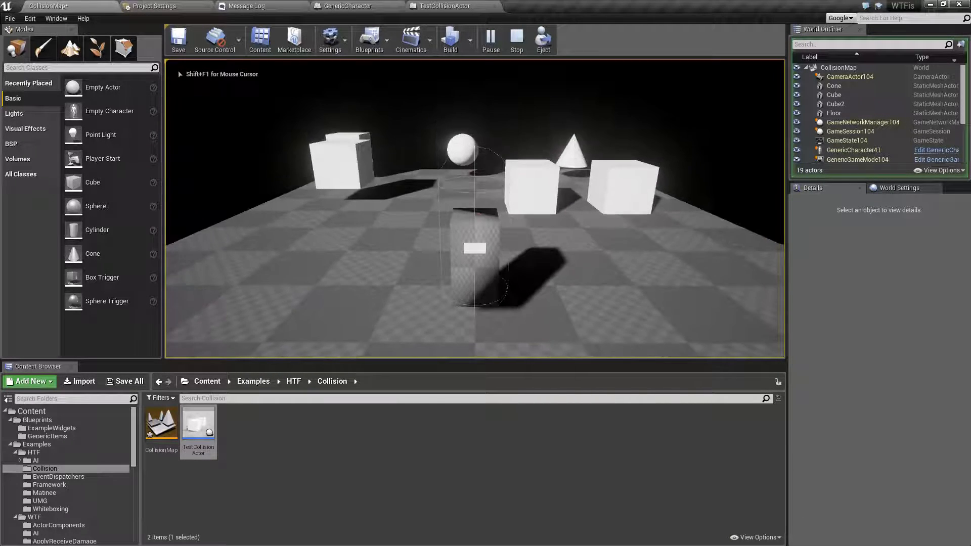
{"action": "key", "text": "Escape"}
Try to enable the collision display by running "show collision" in the editor console, and play-test the level
{"action": "key", "text": "grave"}
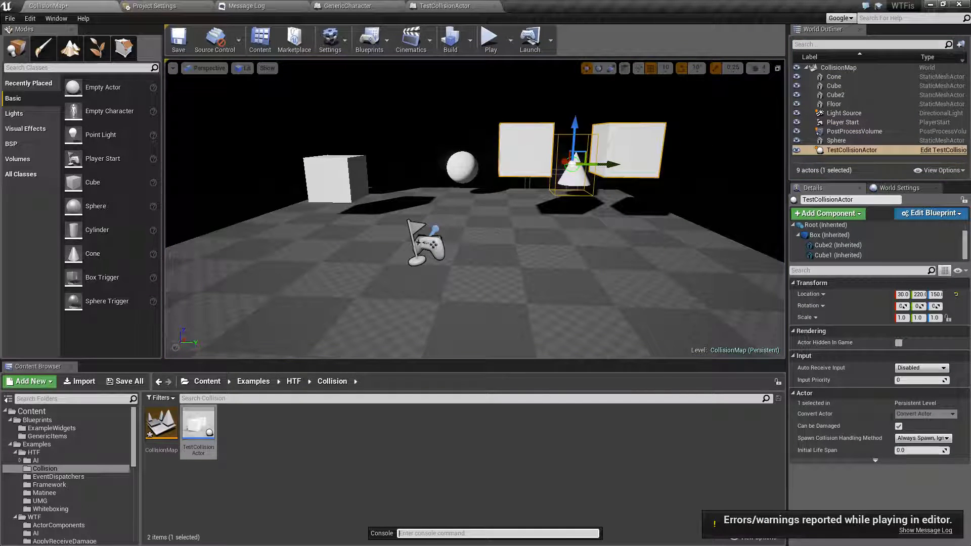
{"action": "type", "text": "sh"}
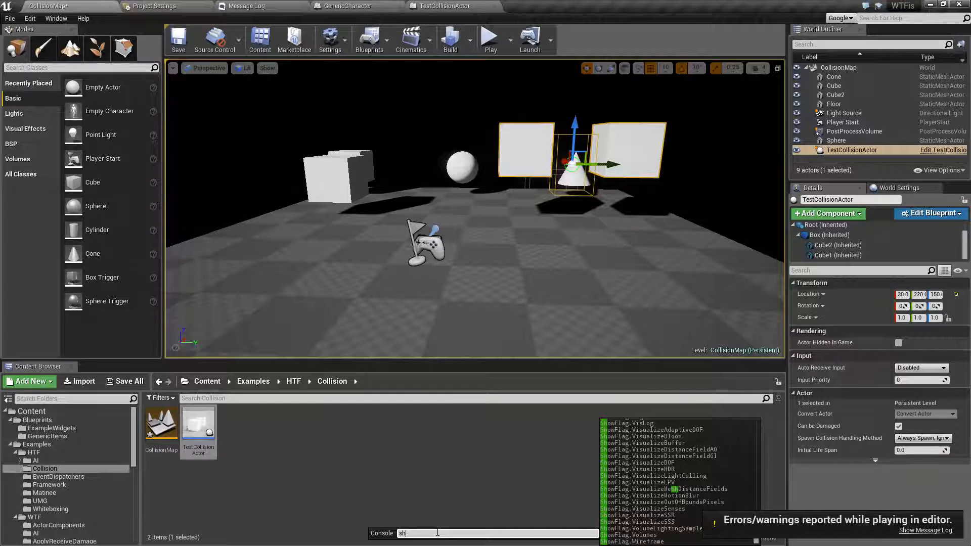
{"action": "type", "text": "ow collision"}
{"action": "key", "text": "Return"}
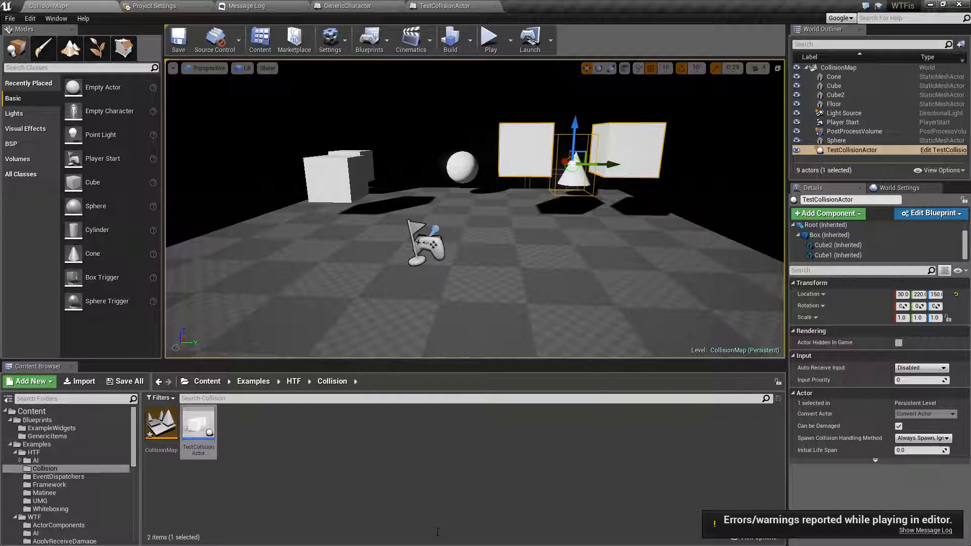
{"action": "left_click", "coordinate": [489, 44]}
{"action": "key", "text": "Escape"}
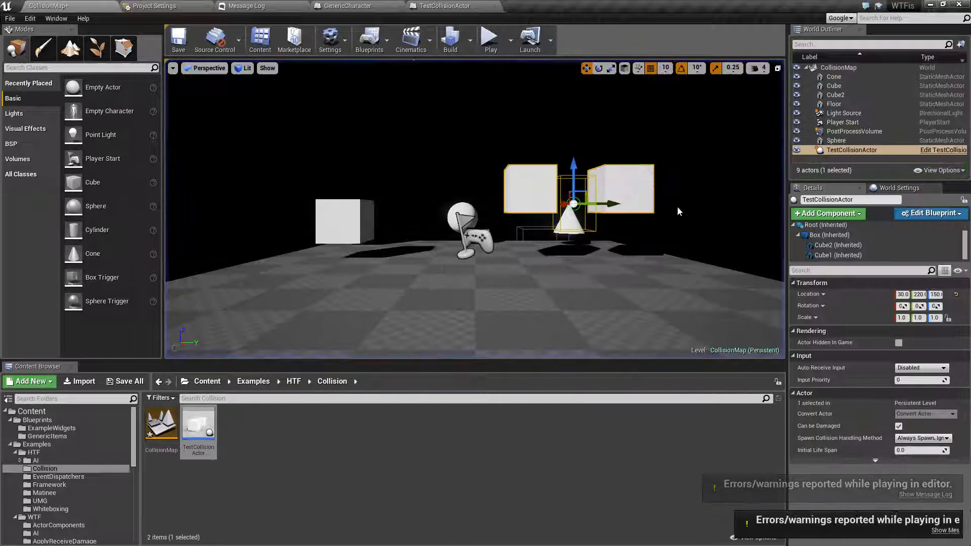
{"action": "left_click", "coordinate": [837, 237]}
{"action": "right_click_drag", "start_coordinate": [623, 173], "coordinate": [653, 187]}
{"action": "left_click", "coordinate": [491, 40]}
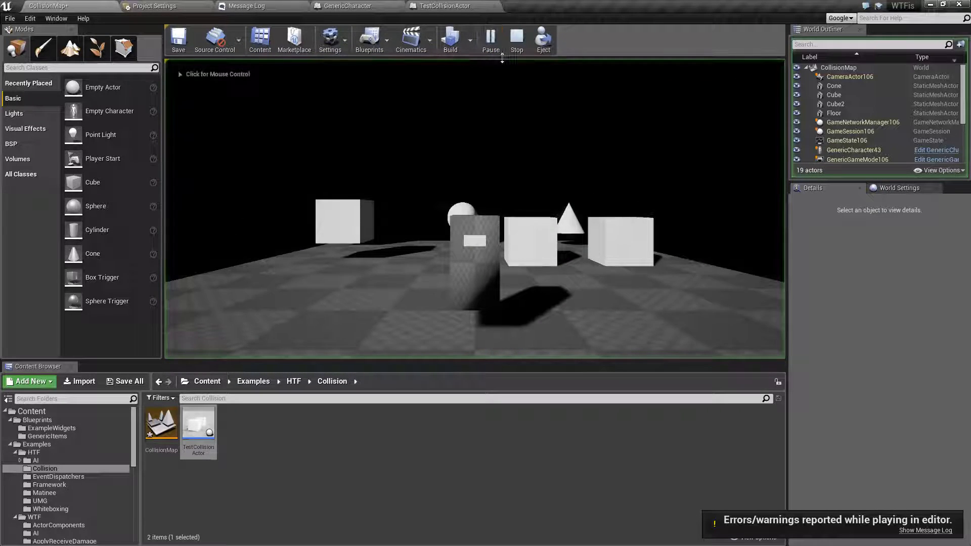
{"action": "key", "text": "Escape"}
Look through the viewport's show flags, including the Advanced and Visualize groups, for a collision display option
{"action": "left_click", "coordinate": [265, 68]}
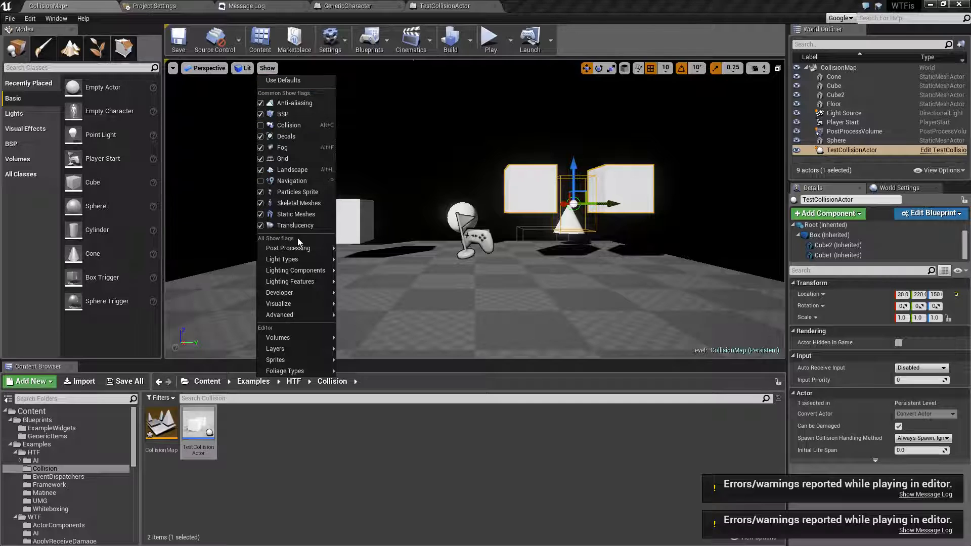
{"action": "mouse_move", "coordinate": [317, 338]}
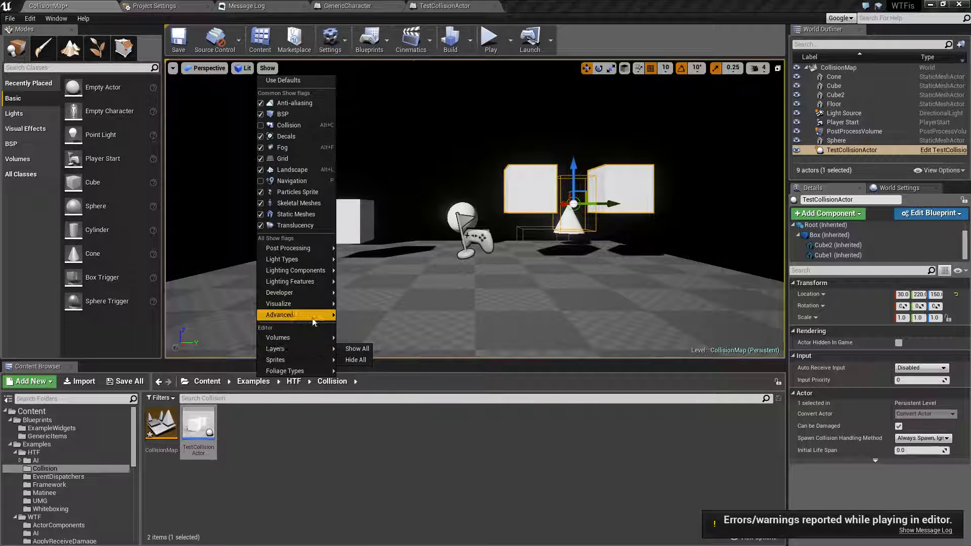
{"action": "mouse_move", "coordinate": [312, 318]}
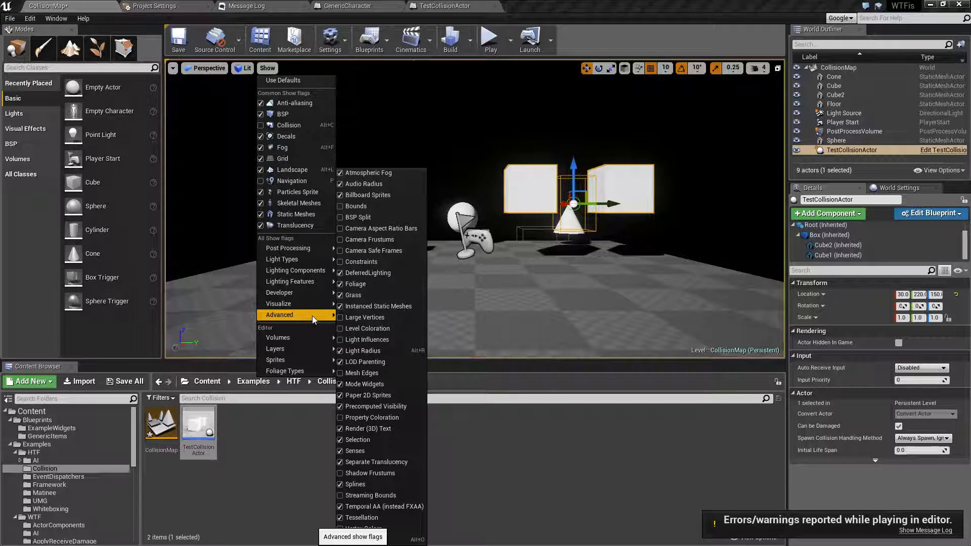
{"action": "mouse_move", "coordinate": [314, 301]}
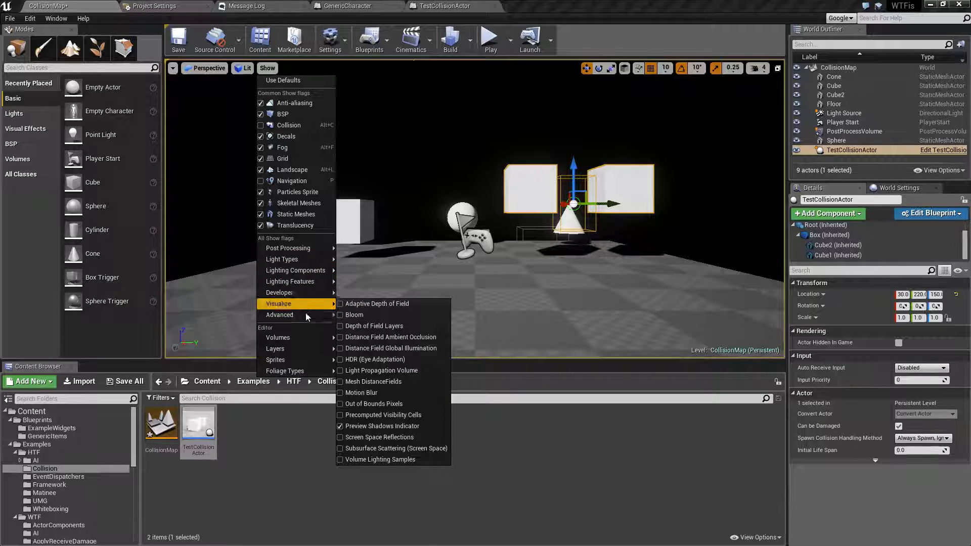
{"action": "mouse_move", "coordinate": [303, 372]}
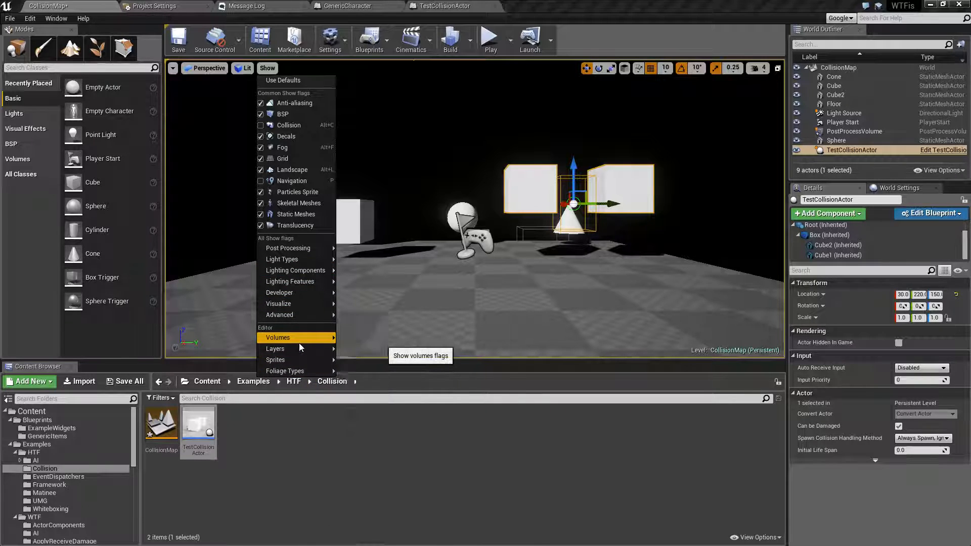
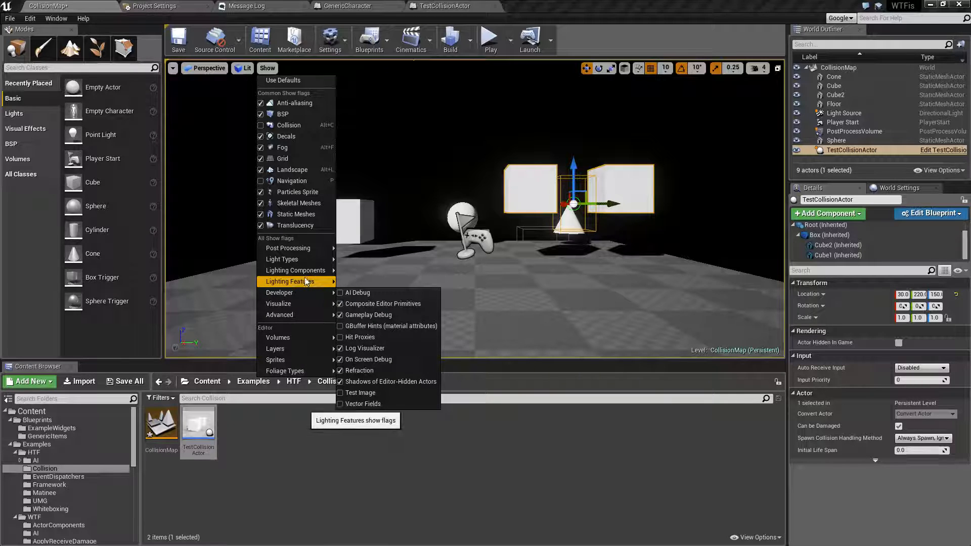
{"action": "key", "text": "Escape"}
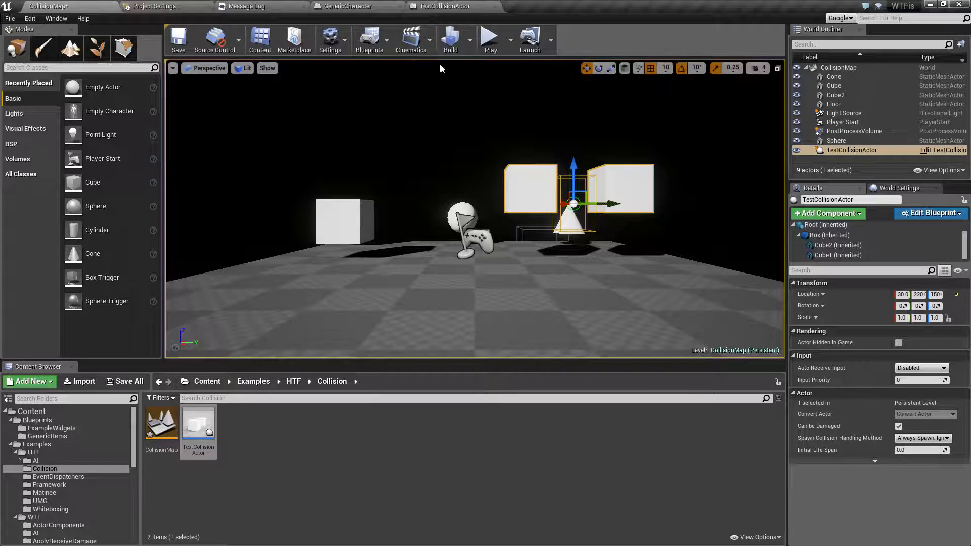
Open the level blueprint and extend Event BeginPlay with an action found by searching for "execute"
{"action": "left_click", "coordinate": [371, 39]}
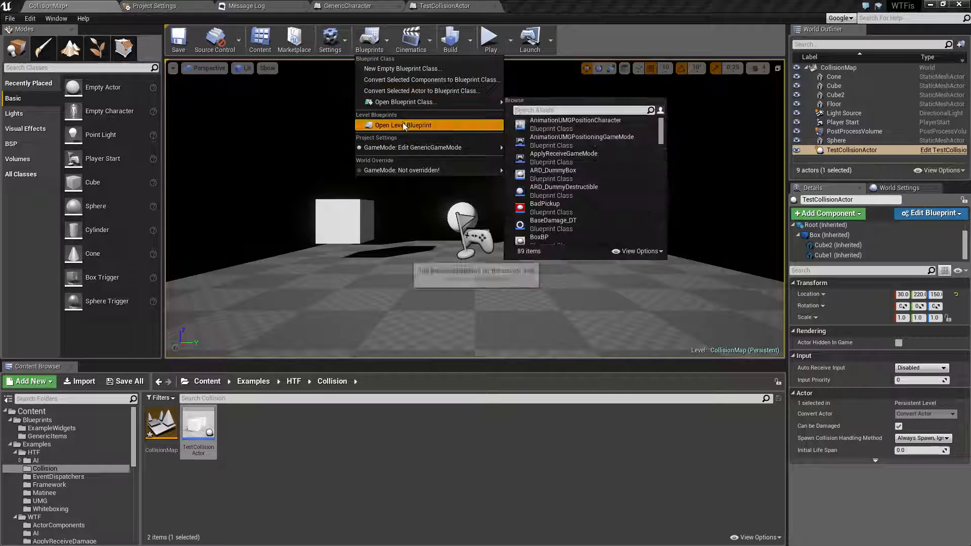
{"action": "left_click", "coordinate": [403, 122]}
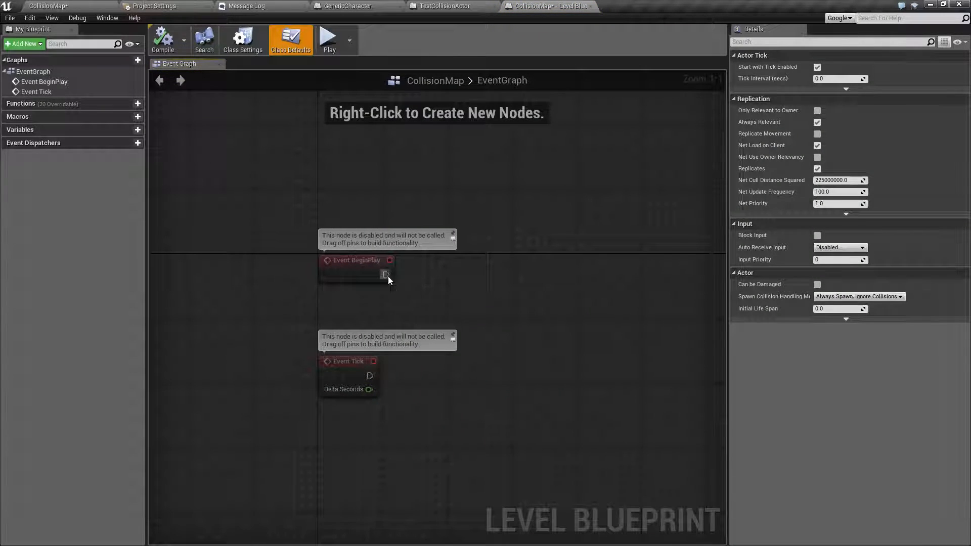
{"action": "left_click_drag", "start_coordinate": [385, 275], "coordinate": [442, 250]}
{"action": "type", "text": "executr"}
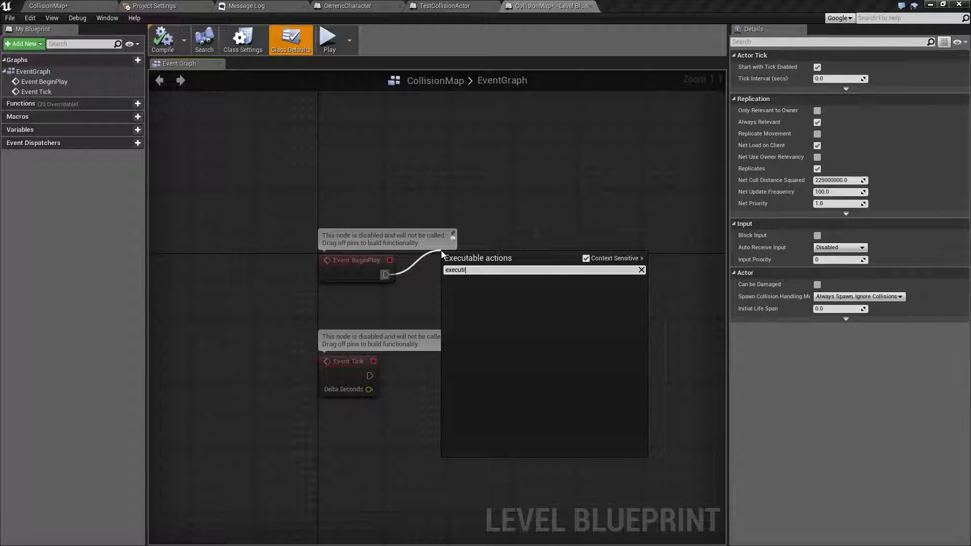
{"action": "key", "text": "Return"}
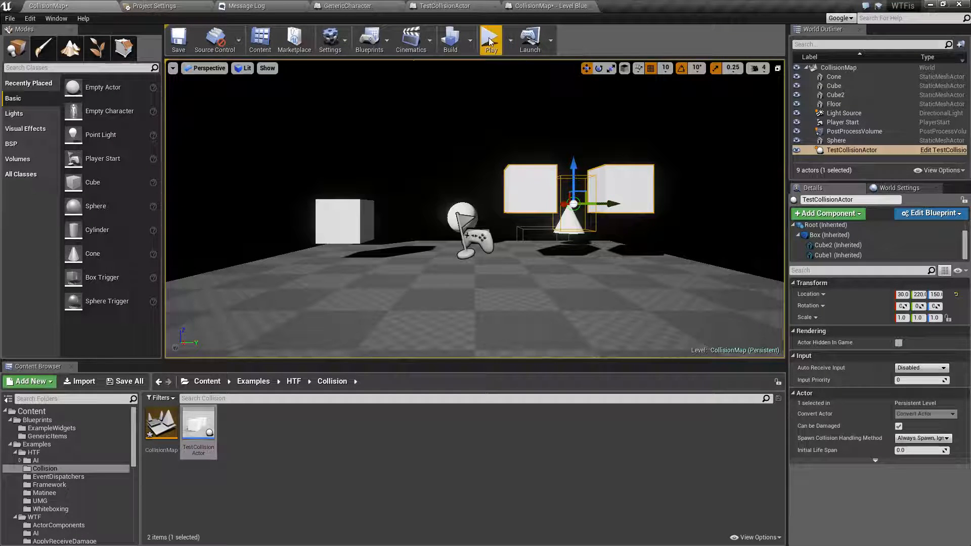
Play-test the level and run the console command "show Collision" twice to toggle the collision display
{"action": "left_click", "coordinate": [491, 38]}
{"action": "key", "text": "grave"}
{"action": "type", "text": "s"}
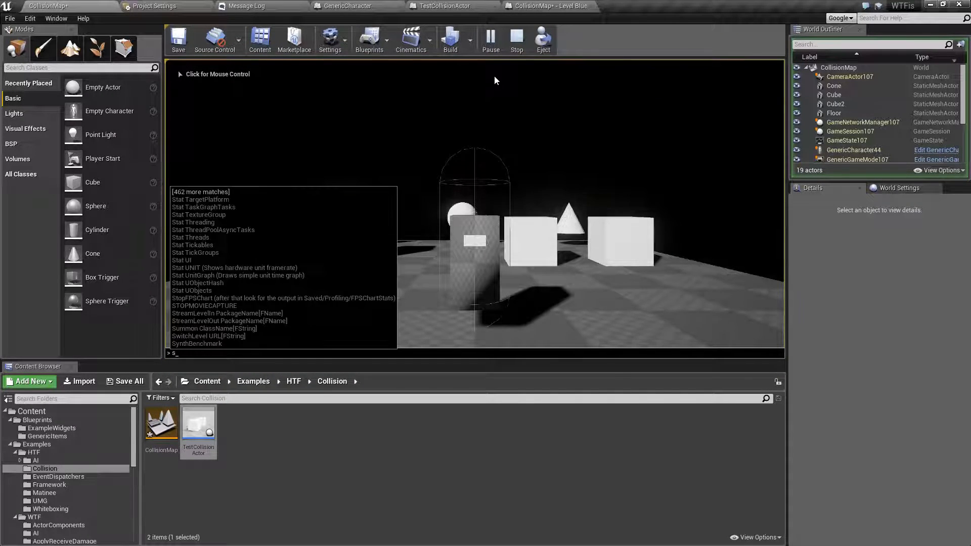
{"action": "type", "text": "how collision"}
{"action": "key", "text": "Up"}
{"action": "key", "text": "Up"}
{"action": "key", "text": "Up"}
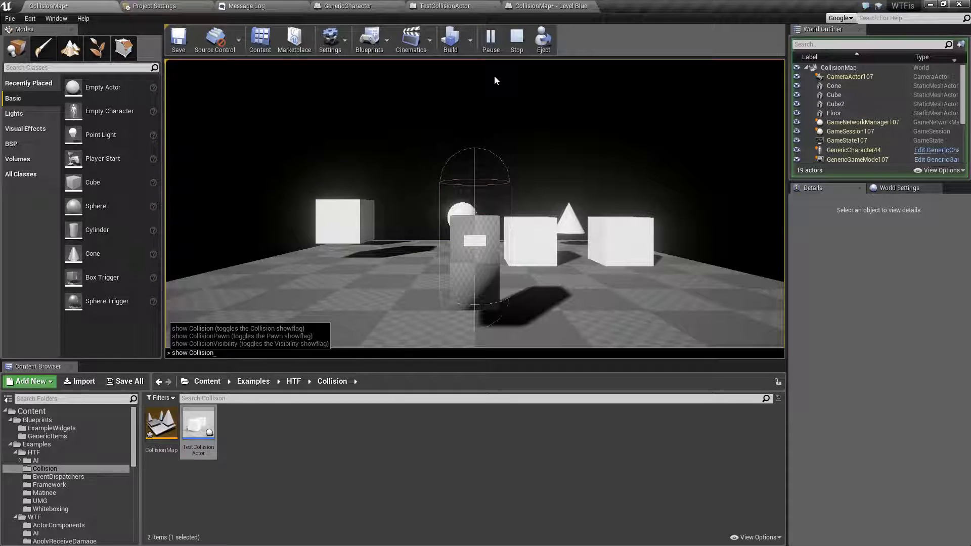
{"action": "key", "text": "Return"}
{"action": "key", "text": "grave"}
{"action": "key", "text": "Up"}
{"action": "key", "text": "Return"}
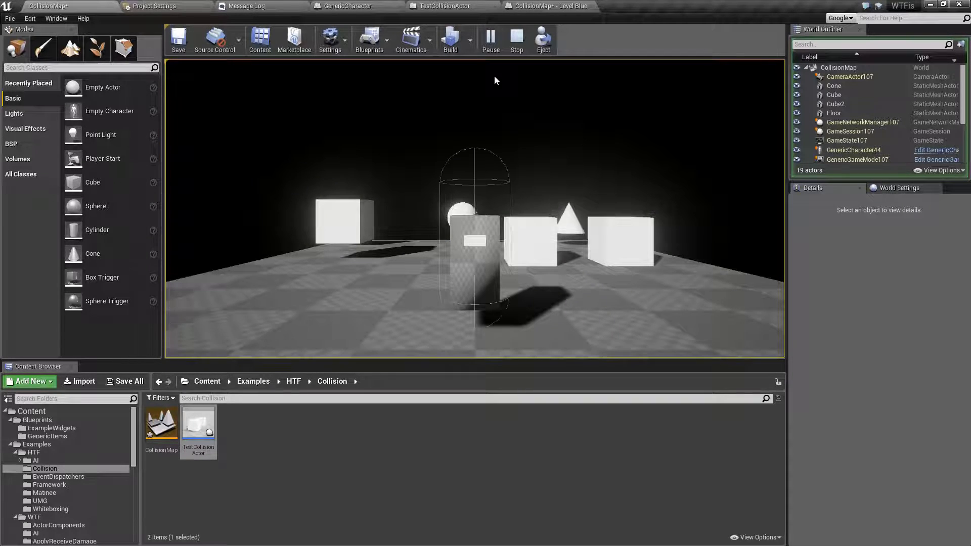
{"action": "left_click", "coordinate": [517, 38]}
Play-test the level several times in a row without console commands to watch how the TestCollisionActor falls
{"action": "left_click", "coordinate": [496, 46]}
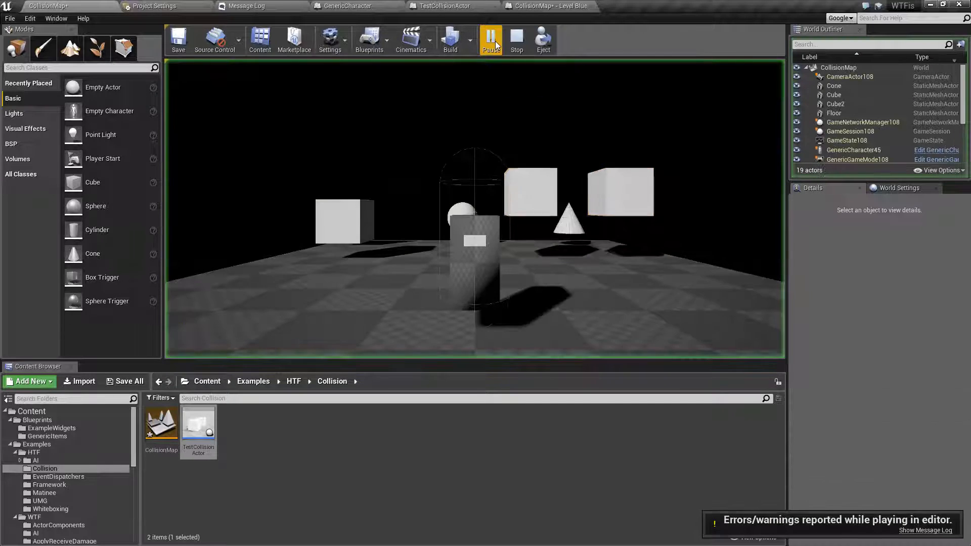
{"action": "key", "text": "Escape"}
{"action": "key", "text": "w"}
{"action": "mouse_move", "coordinate": [542, 143]}
{"action": "right_mouse_down"}
{"action": "mouse_move", "coordinate": [542, 126]}
{"action": "mouse_move", "coordinate": [542, 139]}
{"action": "right_mouse_up"}
{"action": "key", "text": "s"}
{"action": "key", "text": "Escape"}
{"action": "key", "text": "w"}
{"action": "key", "text": "s"}
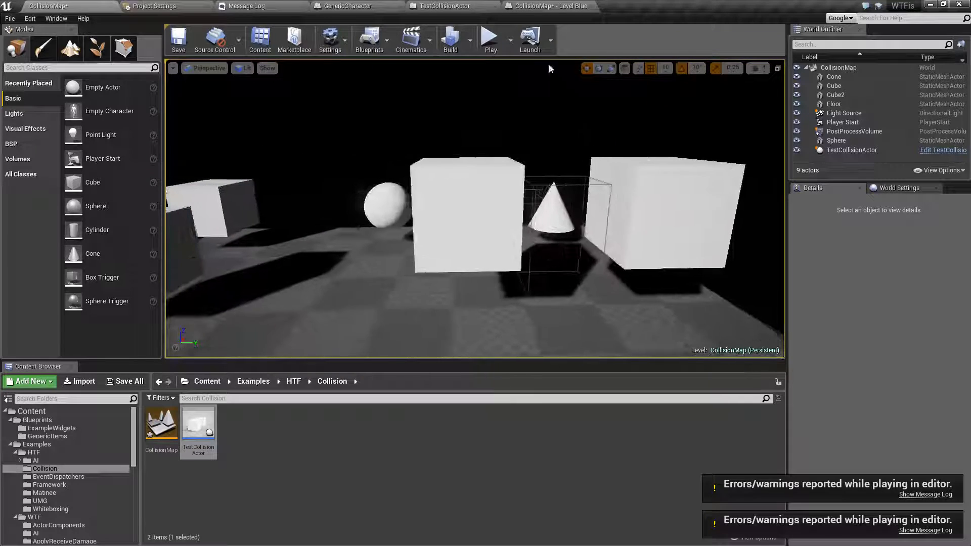
{"action": "left_click", "coordinate": [490, 41]}
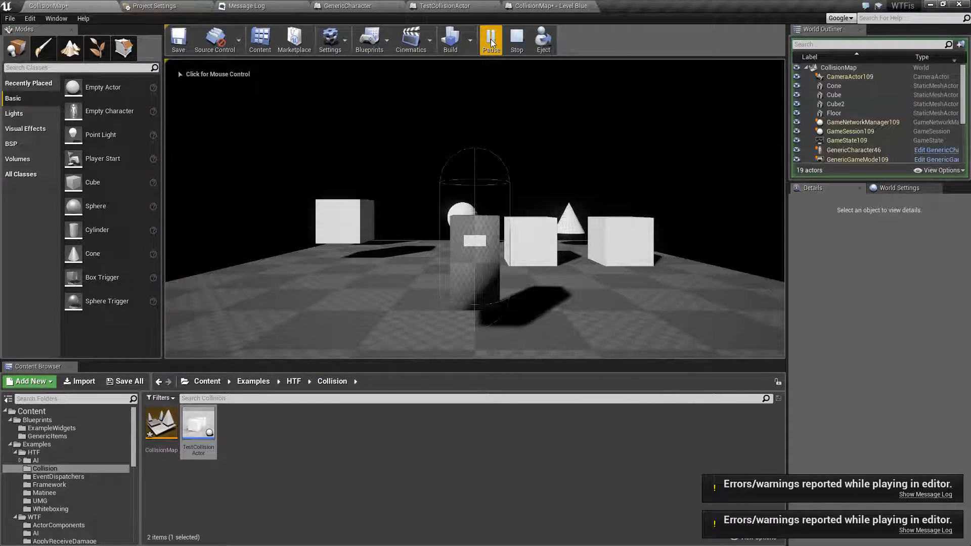
{"action": "key", "text": "Escape"}
{"action": "left_click", "coordinate": [491, 40]}
{"action": "key", "text": "Escape"}
{"action": "left_click", "coordinate": [491, 39]}
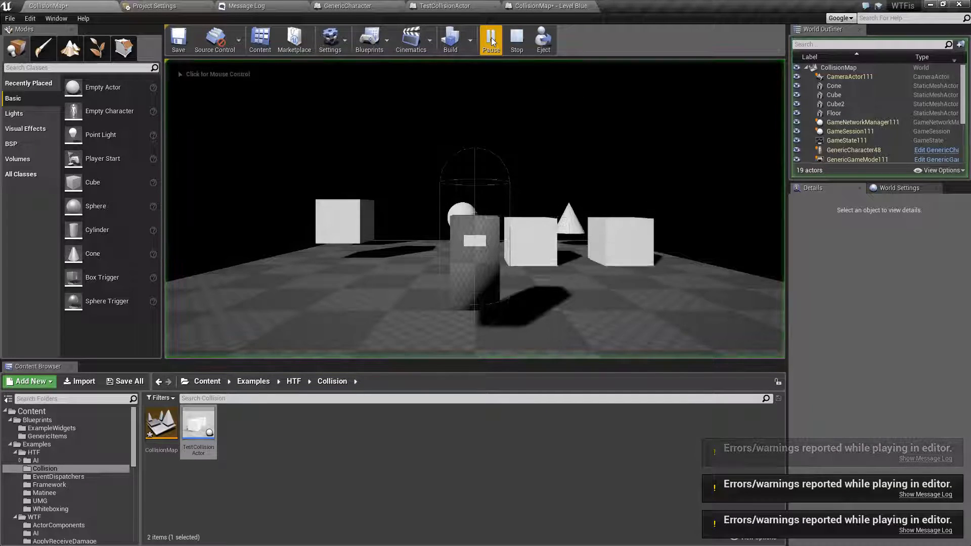
{"action": "key", "text": "Escape"}
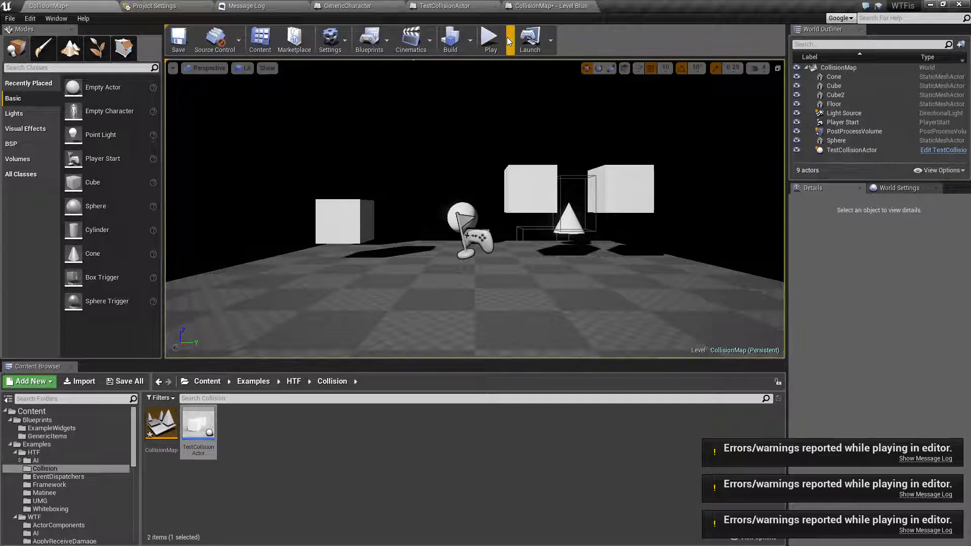
Check the level blueprint, return to the map and play-test it again
{"action": "left_click", "coordinate": [544, 6]}
{"action": "left_click", "coordinate": [56, 6]}
{"action": "right_click_drag", "start_coordinate": [570, 171], "coordinate": [526, 154]}
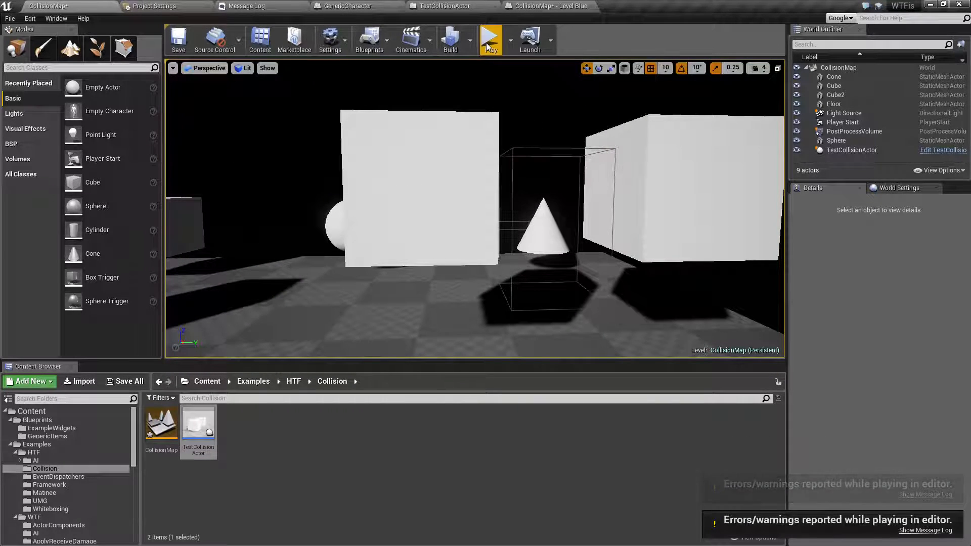
{"action": "left_click", "coordinate": [487, 43]}
{"action": "key", "text": "Escape"}
Set Collision Enabled on the TestCollisionActor's Box component to Query Only (No Physics Collision) and play-test the level
{"action": "left_click", "coordinate": [591, 174]}
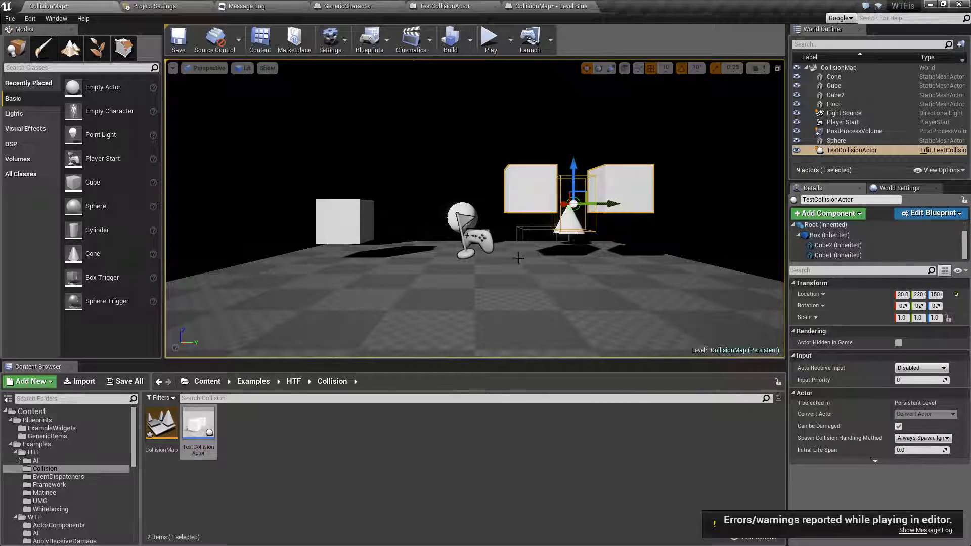
{"action": "left_click", "coordinate": [825, 235]}
{"action": "key", "text": "f"}
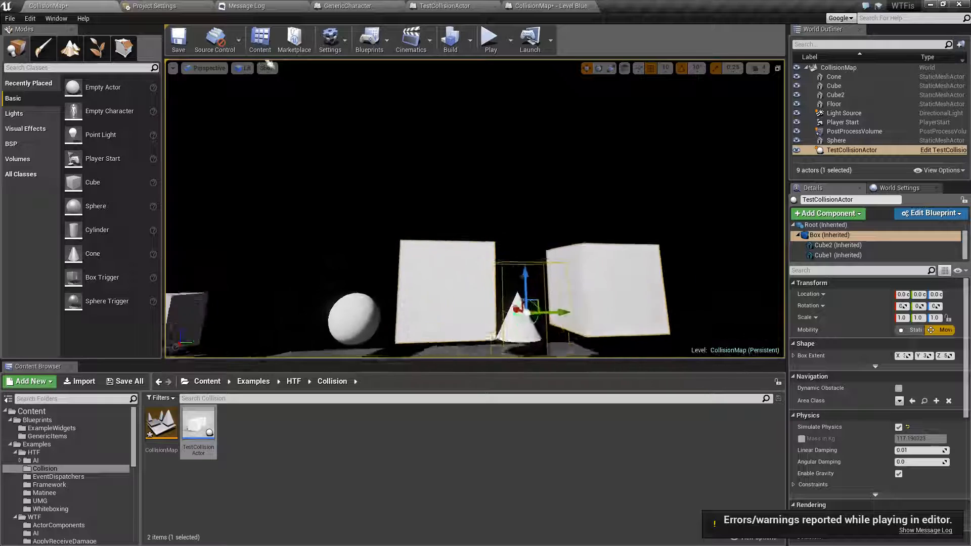
{"action": "scroll", "coordinate": [855, 427], "scroll_direction": "down", "scroll_amount": 8}
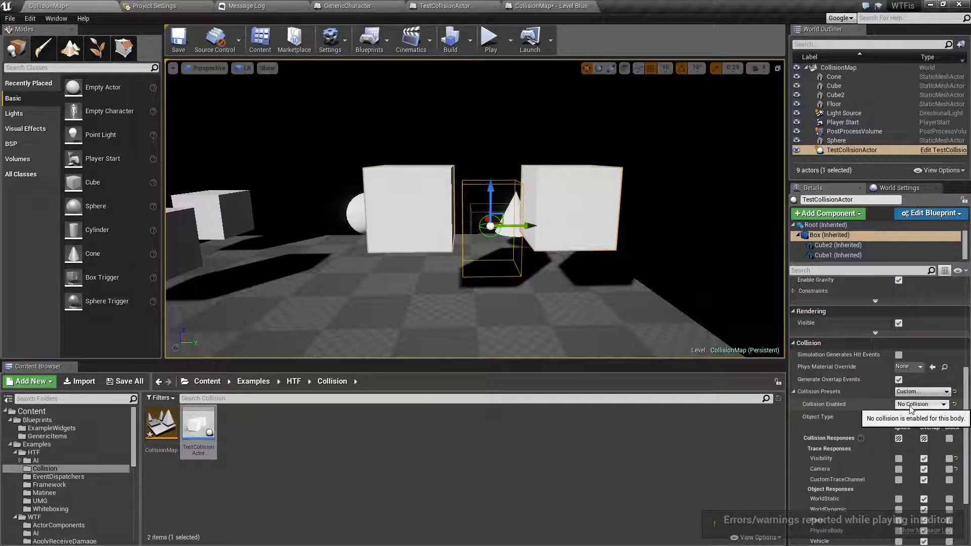
{"action": "left_click", "coordinate": [896, 406]}
{"action": "left_click", "coordinate": [911, 422]}
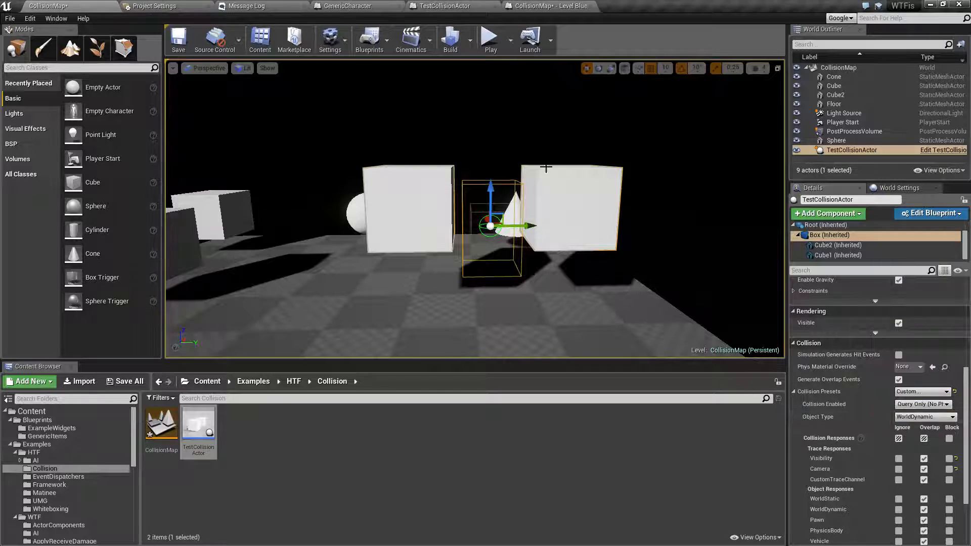
{"action": "left_click", "coordinate": [489, 40]}
{"action": "key", "text": "Escape"}
Switch the play mode to Simulate and run the level twice with the TestCollisionActor seen close up
{"action": "key", "text": "w"}
{"action": "mouse_move", "coordinate": [474, 208]}
{"action": "right_mouse_down"}
{"action": "mouse_move", "coordinate": [501, 185]}
{"action": "mouse_move", "coordinate": [491, 202]}
{"action": "mouse_move", "coordinate": [506, 227]}
{"action": "mouse_move", "coordinate": [462, 212]}
{"action": "right_mouse_up"}
{"action": "left_click", "coordinate": [511, 42]}
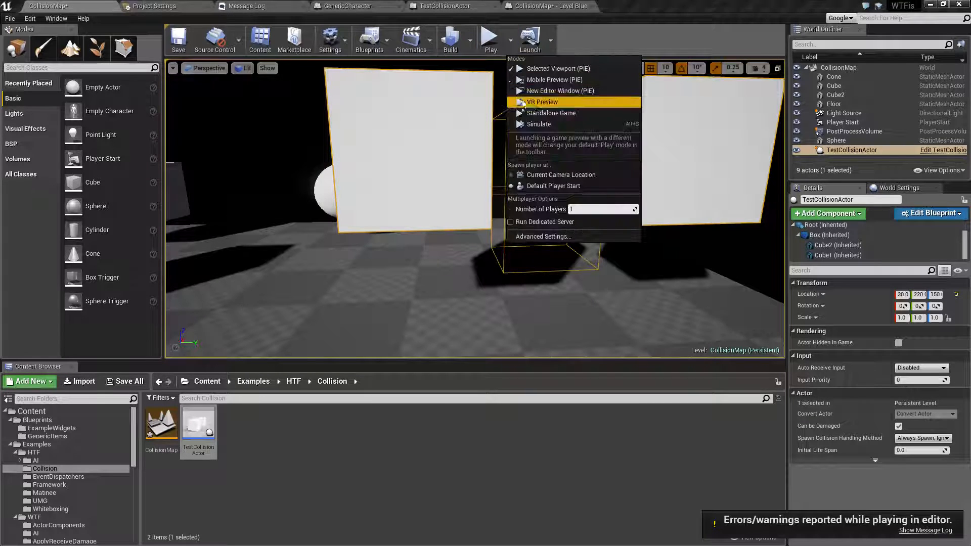
{"action": "left_click", "coordinate": [535, 124]}
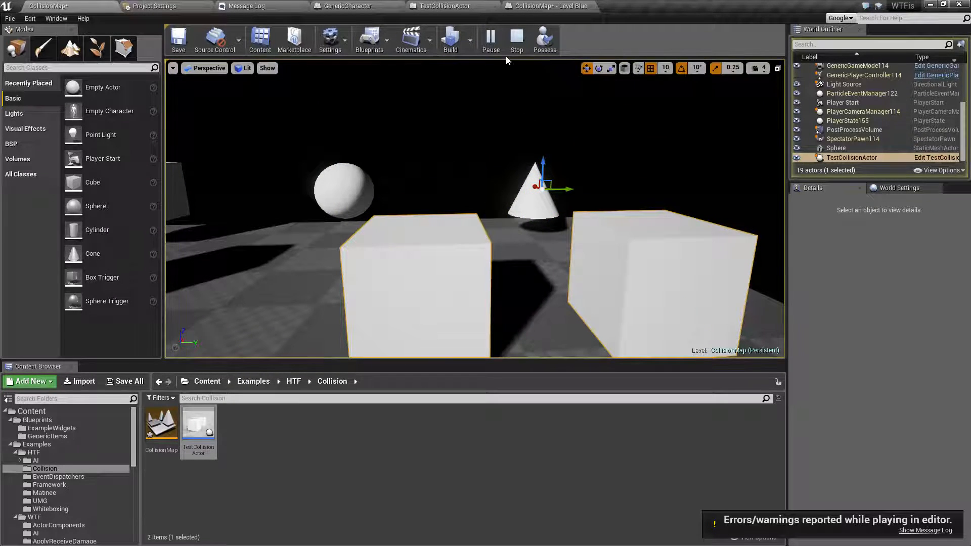
{"action": "left_click", "coordinate": [515, 42]}
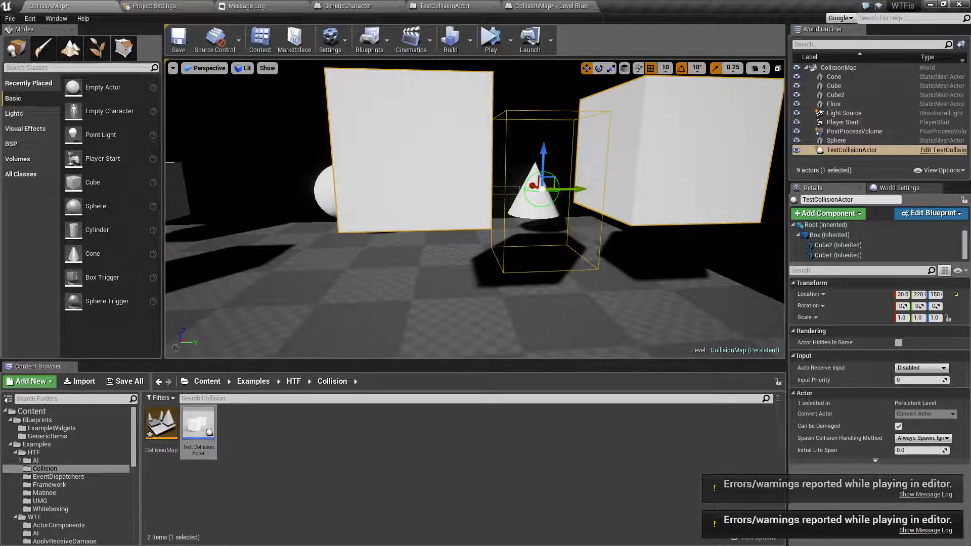
{"action": "left_click", "coordinate": [491, 40]}
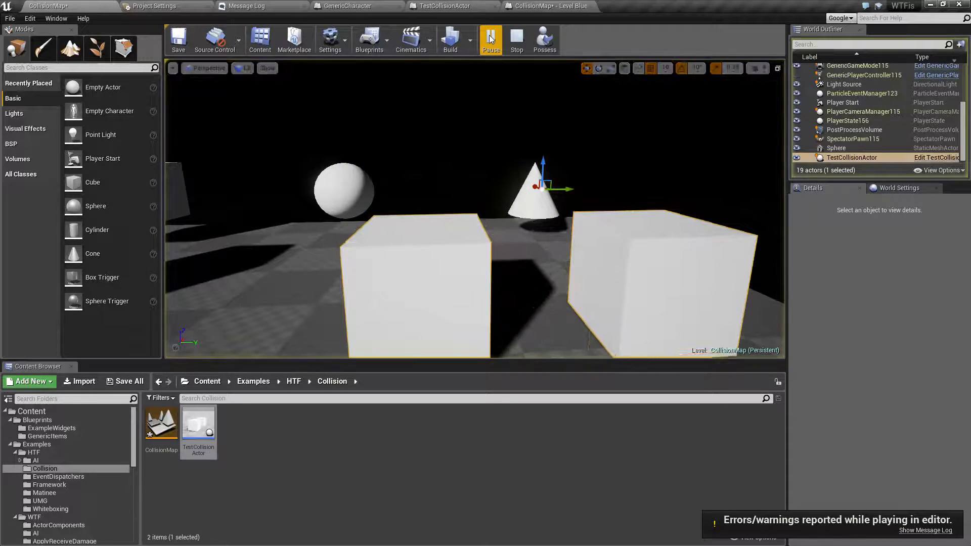
{"action": "left_click", "coordinate": [522, 44]}
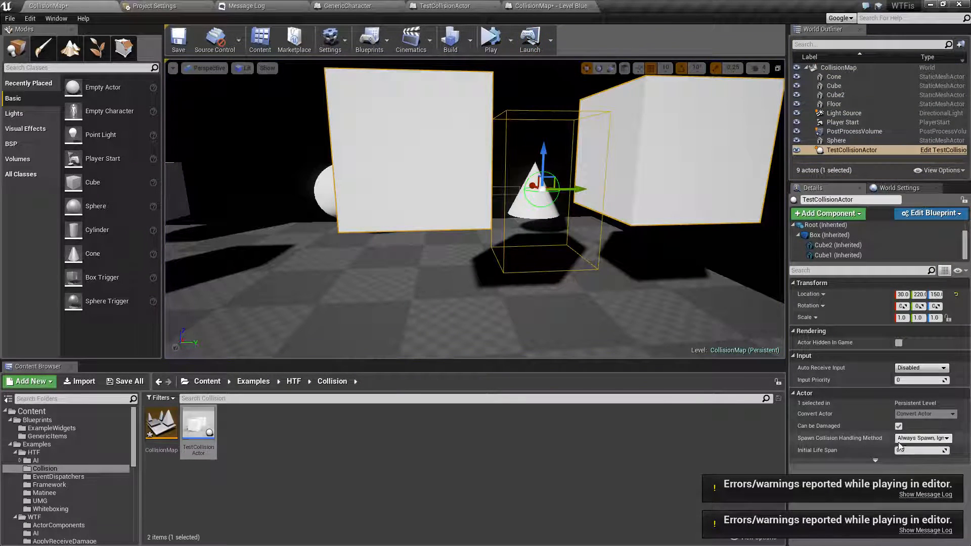
Set the Box component's Collision Enabled to Physics Only (No Query Collision) and simulate the level
{"action": "left_click", "coordinate": [829, 234]}
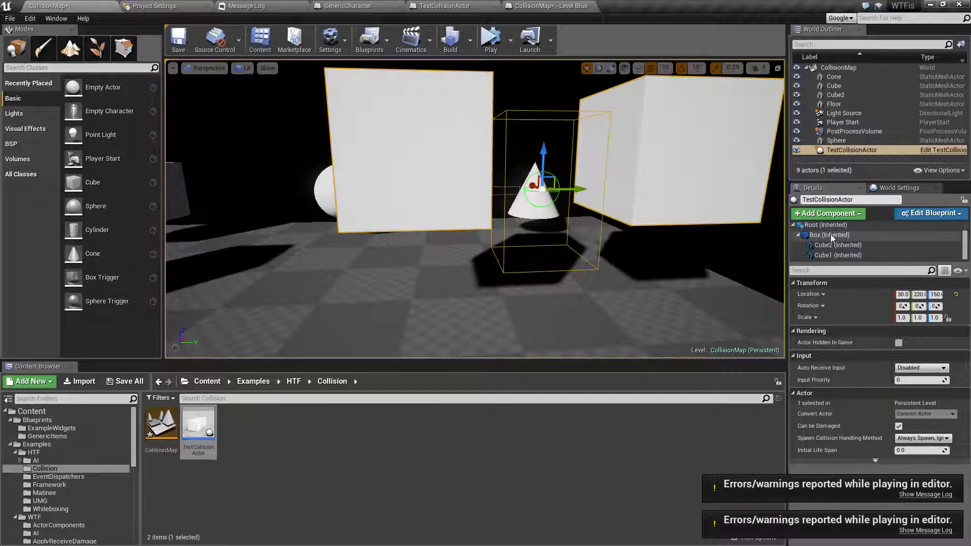
{"action": "scroll", "coordinate": [870, 429], "scroll_direction": "down", "scroll_amount": 10}
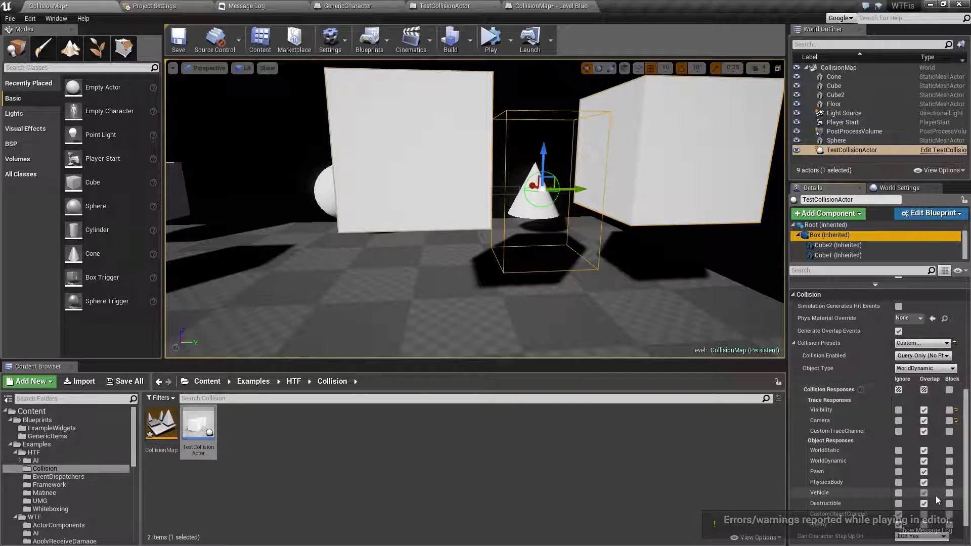
{"action": "left_click", "coordinate": [918, 356]}
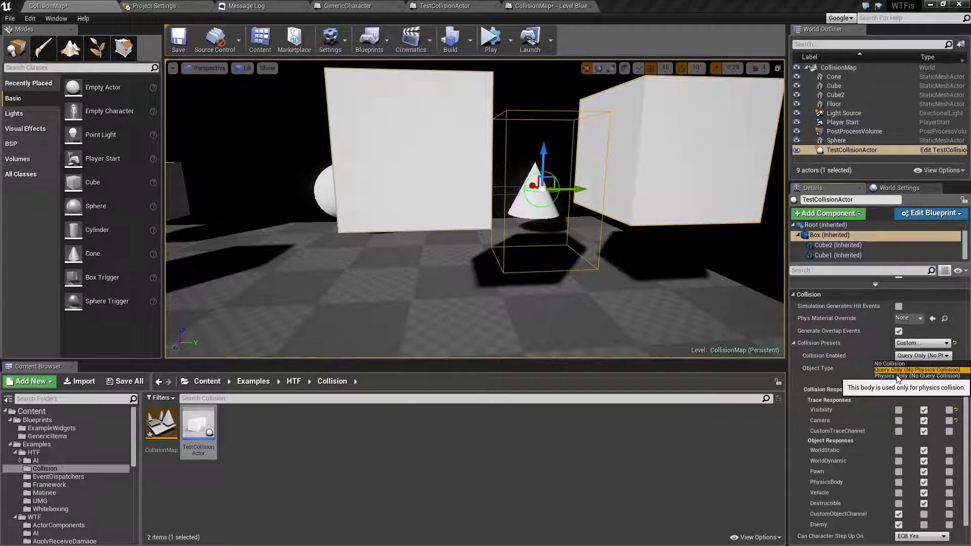
{"action": "left_click", "coordinate": [898, 377]}
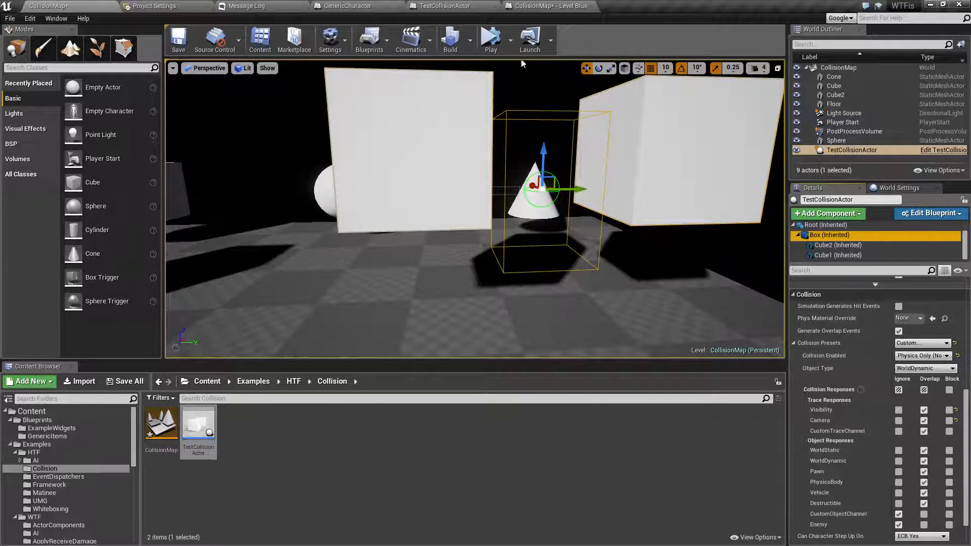
{"action": "left_click", "coordinate": [498, 37]}
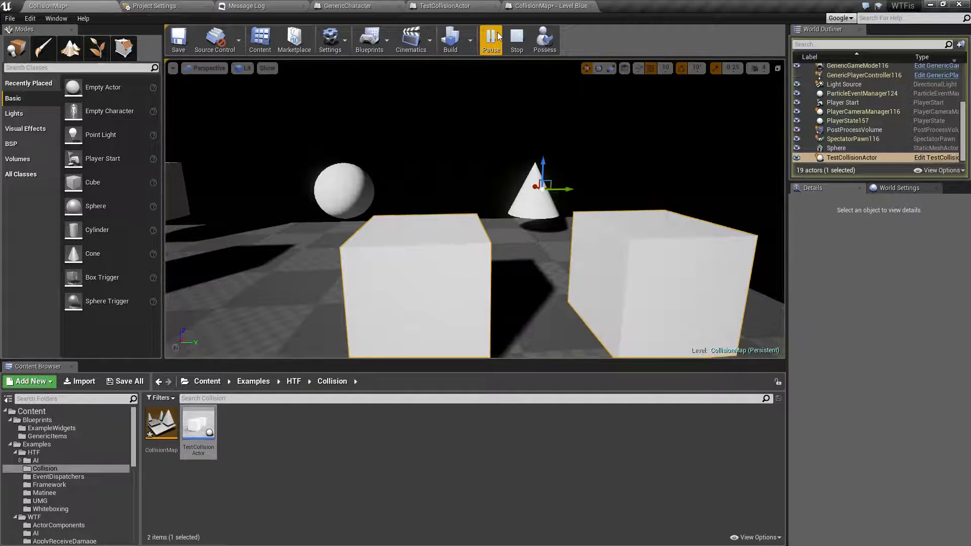
{"action": "left_click", "coordinate": [516, 38]}
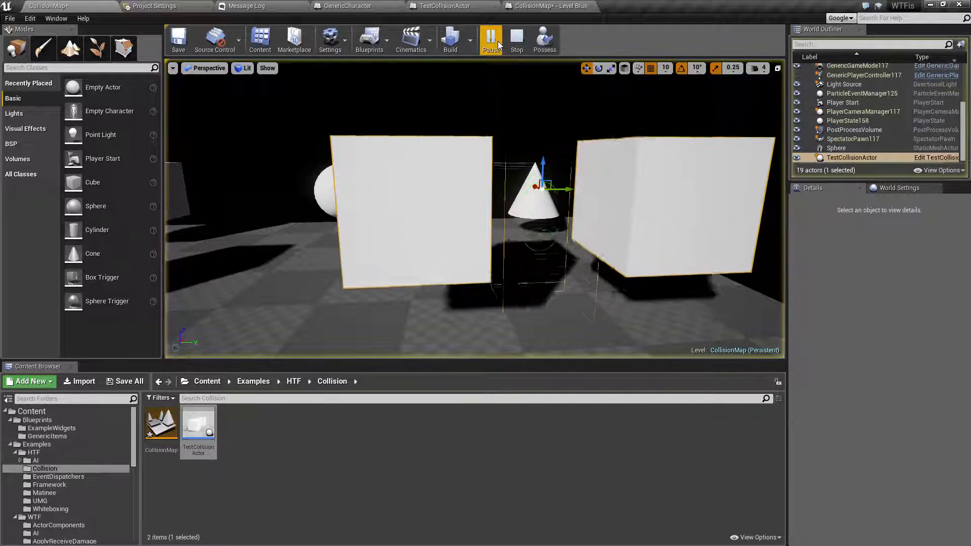
{"action": "left_click", "coordinate": [512, 38]}
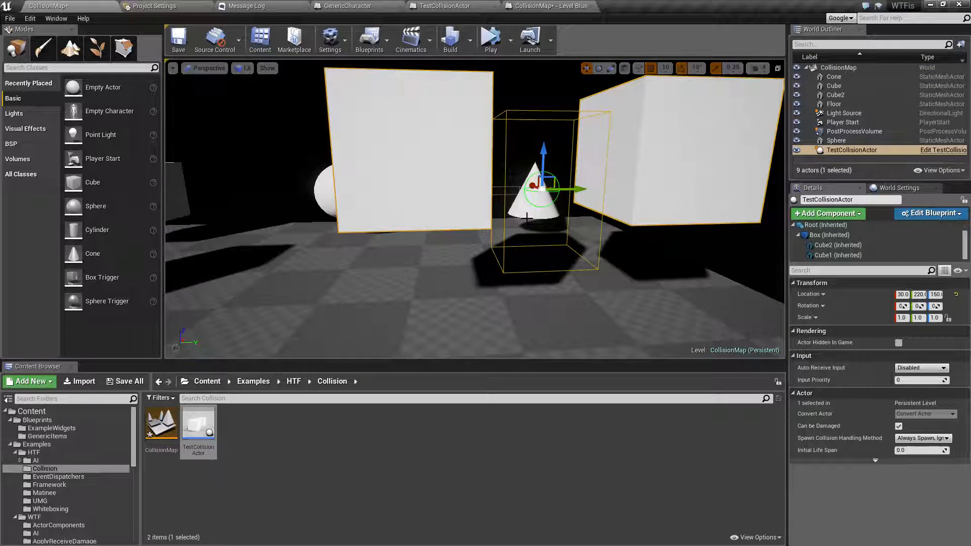
Review the Box component's physics and collision settings, set Collision Enabled back to Query Only (No Physics Collision), and simulate the level
{"action": "left_click", "coordinate": [830, 235]}
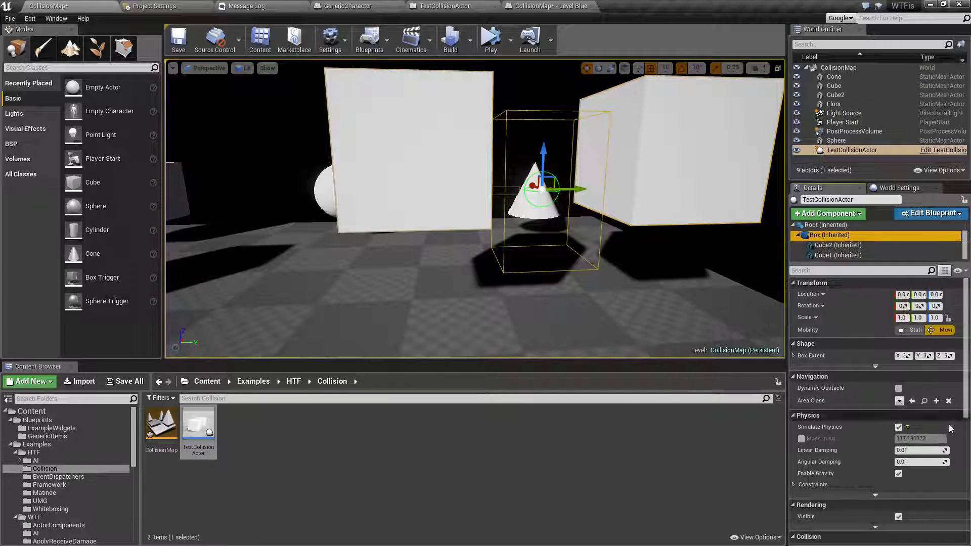
{"action": "scroll", "coordinate": [850, 445], "scroll_direction": "down", "scroll_amount": 5}
{"action": "scroll", "coordinate": [856, 455], "scroll_direction": "down", "scroll_amount": 3}
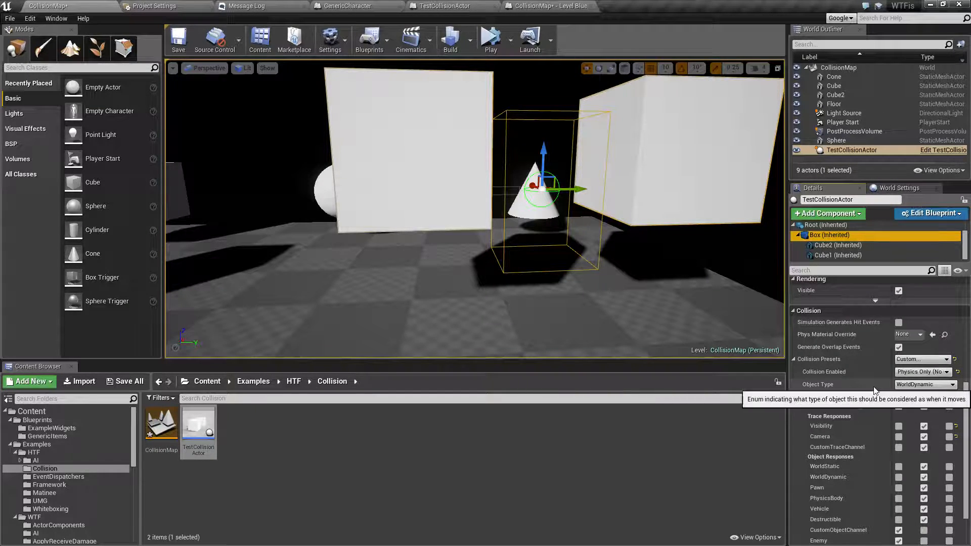
{"action": "scroll", "coordinate": [928, 383], "scroll_direction": "up", "scroll_amount": 1}
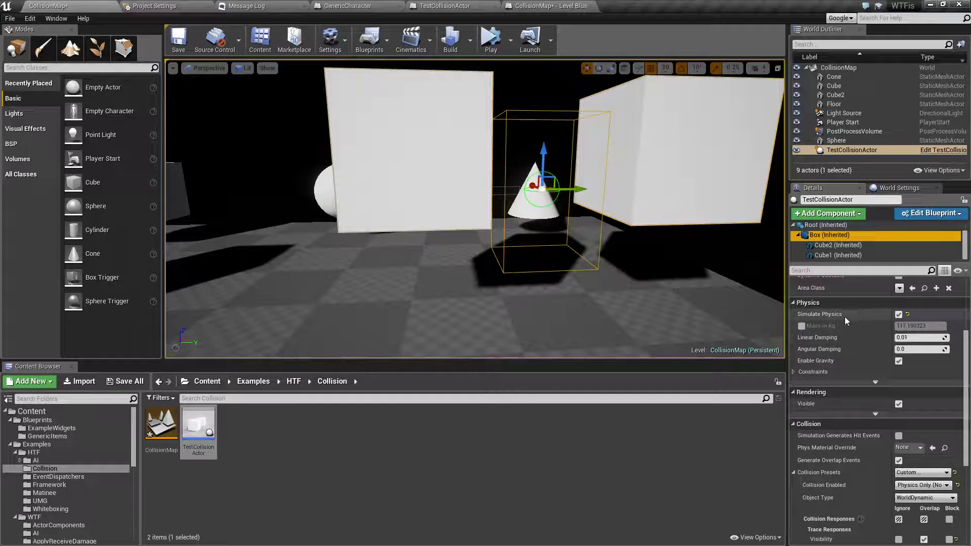
{"action": "scroll", "coordinate": [843, 413], "scroll_direction": "up", "scroll_amount": 2}
{"action": "scroll", "coordinate": [843, 412], "scroll_direction": "down", "scroll_amount": 3}
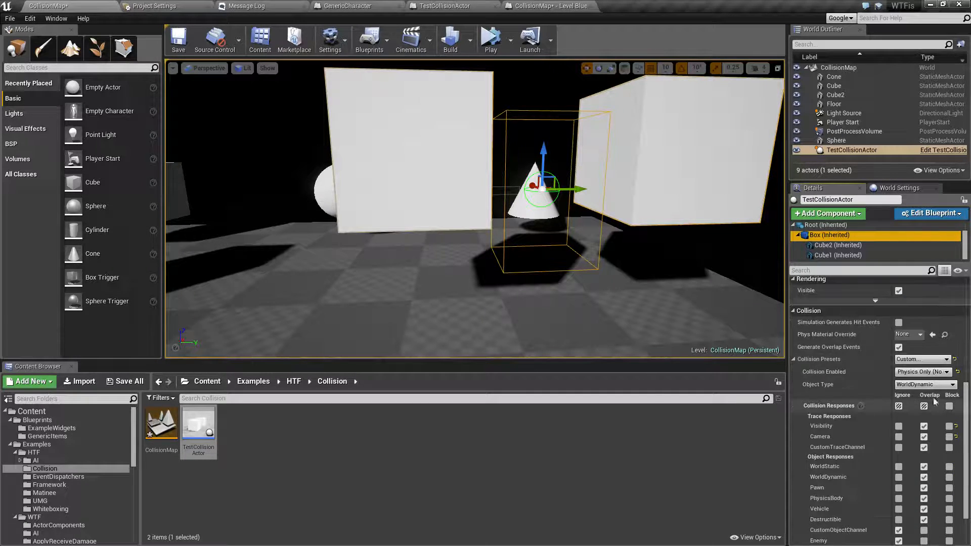
{"action": "left_click", "coordinate": [913, 372]}
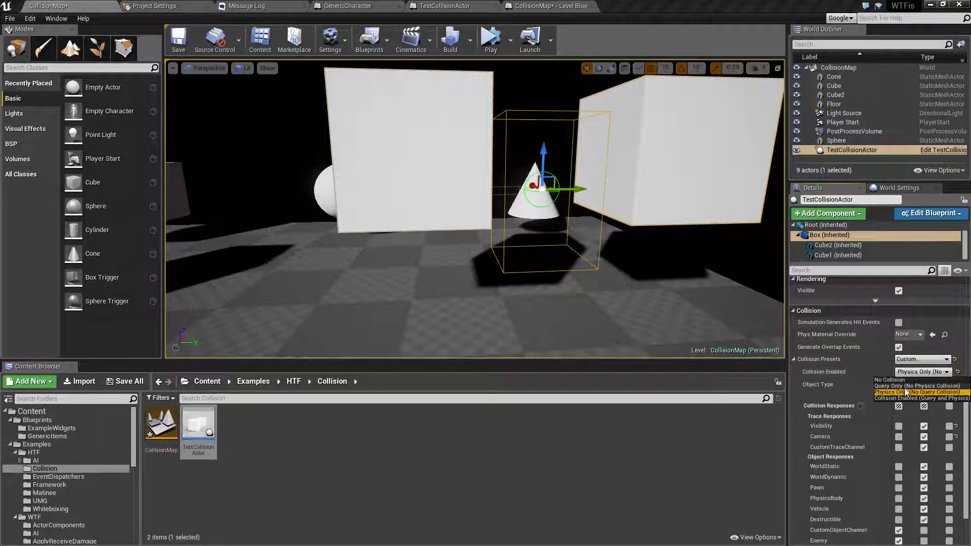
{"action": "left_click", "coordinate": [910, 391]}
{"action": "left_click", "coordinate": [492, 40]}
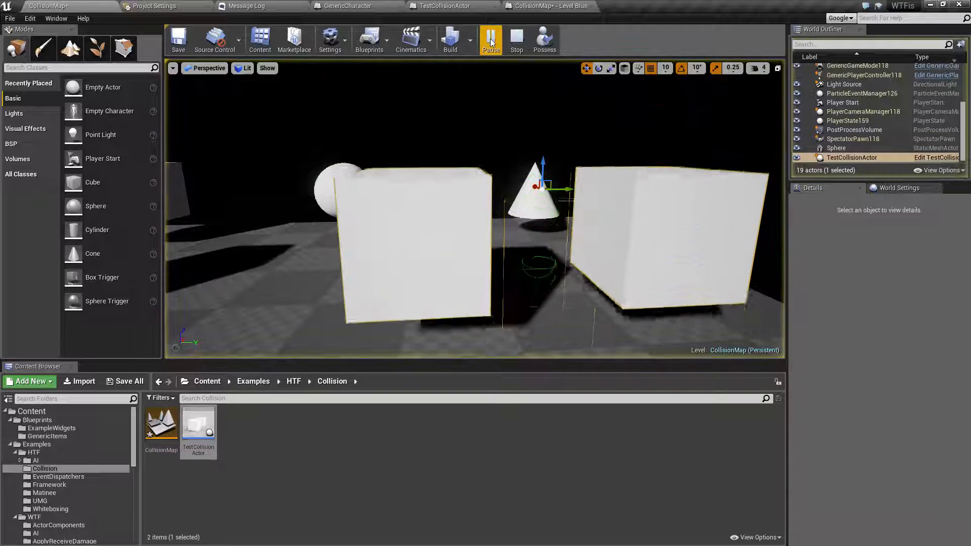
{"action": "left_click", "coordinate": [523, 49]}
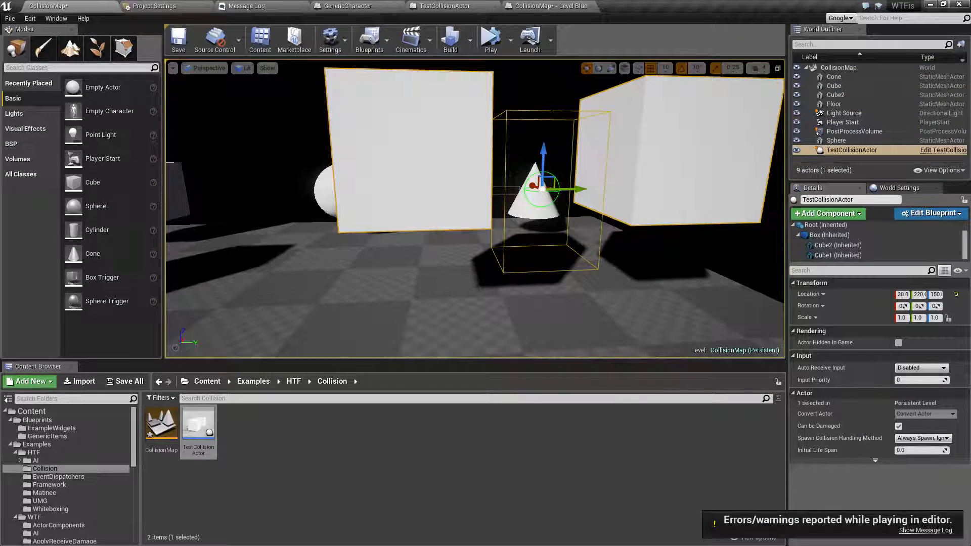
Set the TestCollisionActor's Box component to Physics Only (No Query Collision) under Collision Enabled
{"action": "left_click", "coordinate": [830, 235]}
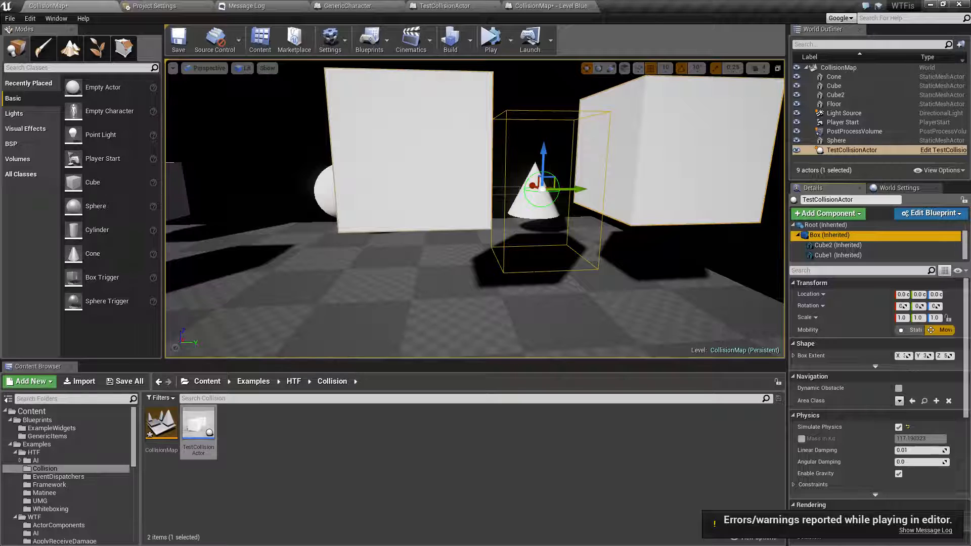
{"action": "scroll", "coordinate": [904, 408], "scroll_direction": "down", "scroll_amount": 5}
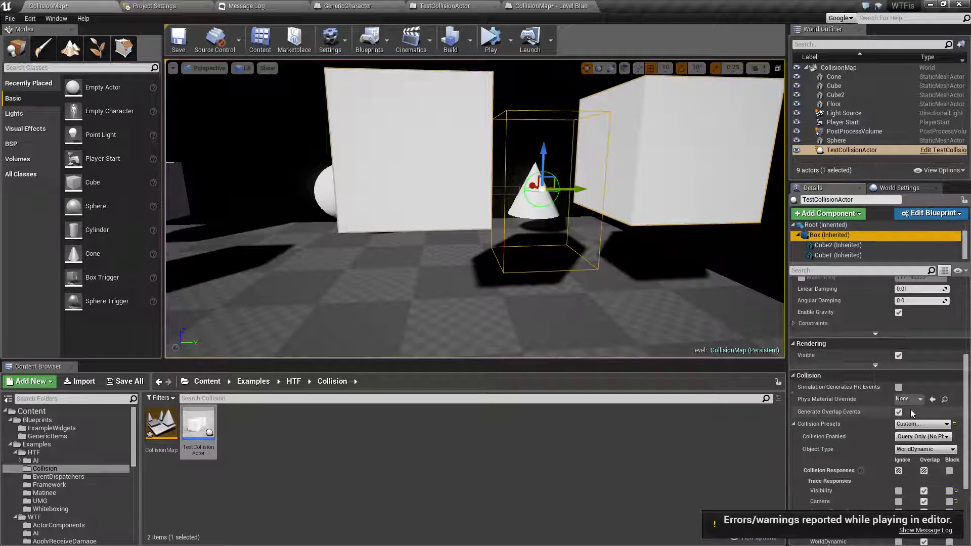
{"action": "scroll", "coordinate": [911, 409], "scroll_direction": "down", "scroll_amount": 2}
{"action": "left_click", "coordinate": [923, 372]}
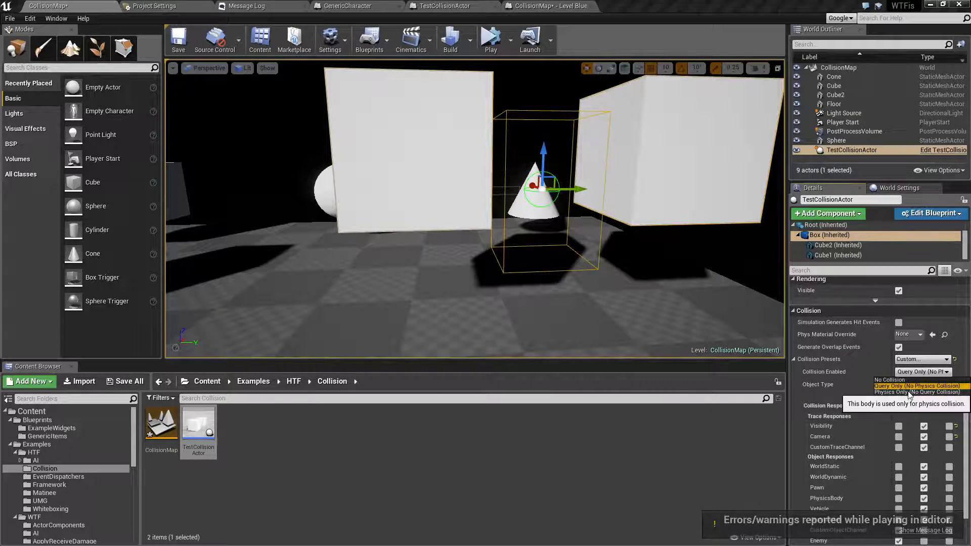
{"action": "left_click", "coordinate": [909, 392]}
{"action": "scroll", "coordinate": [916, 387], "scroll_direction": "down", "scroll_amount": 2}
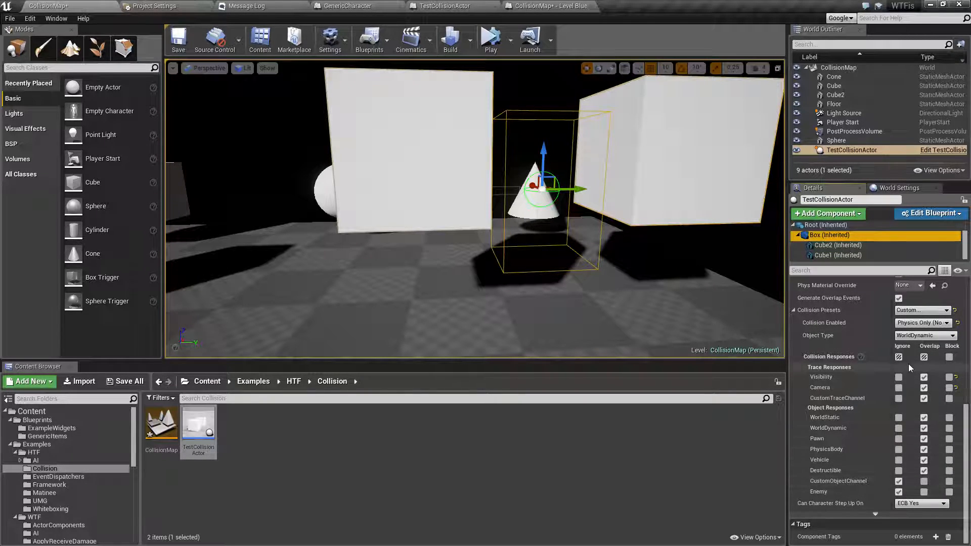
Reset the Box component's Collision Presets, choose BlockAllDynamic instead, and simulate the level twice
{"action": "left_click", "coordinate": [955, 311]}
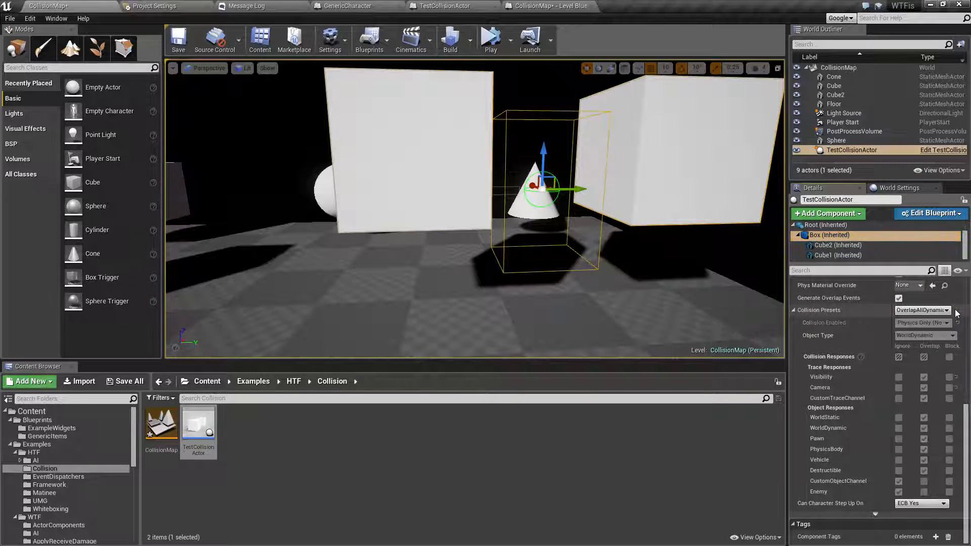
{"action": "left_click", "coordinate": [925, 310]}
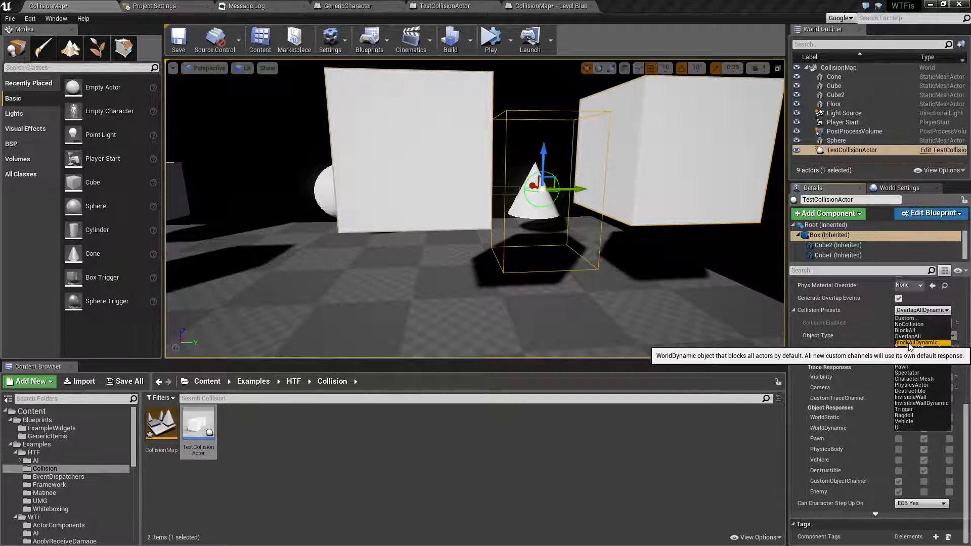
{"action": "left_click", "coordinate": [916, 342]}
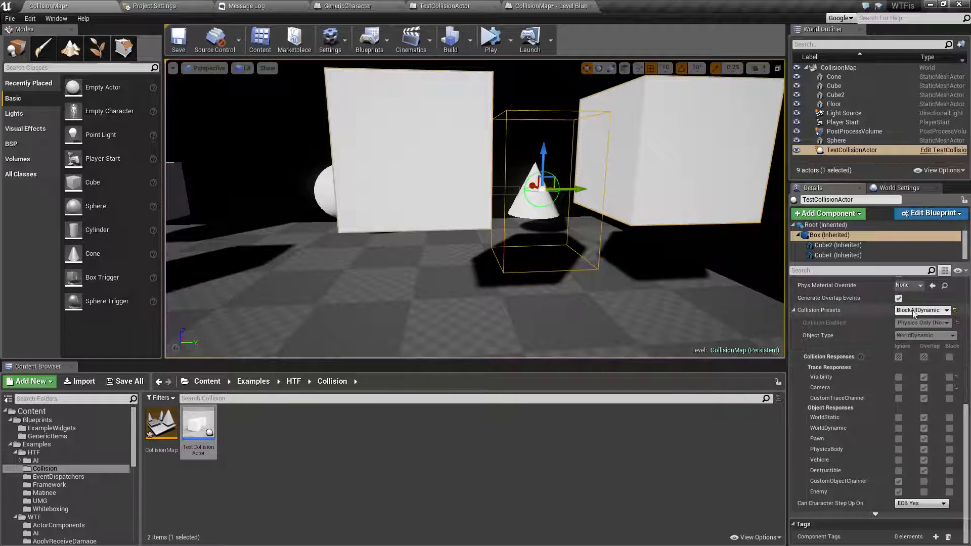
{"action": "left_click", "coordinate": [485, 44]}
{"action": "mouse_move", "coordinate": [614, 205]}
{"action": "right_mouse_down"}
{"action": "mouse_move", "coordinate": [614, 255]}
{"action": "mouse_move", "coordinate": [613, 202]}
{"action": "right_mouse_up"}
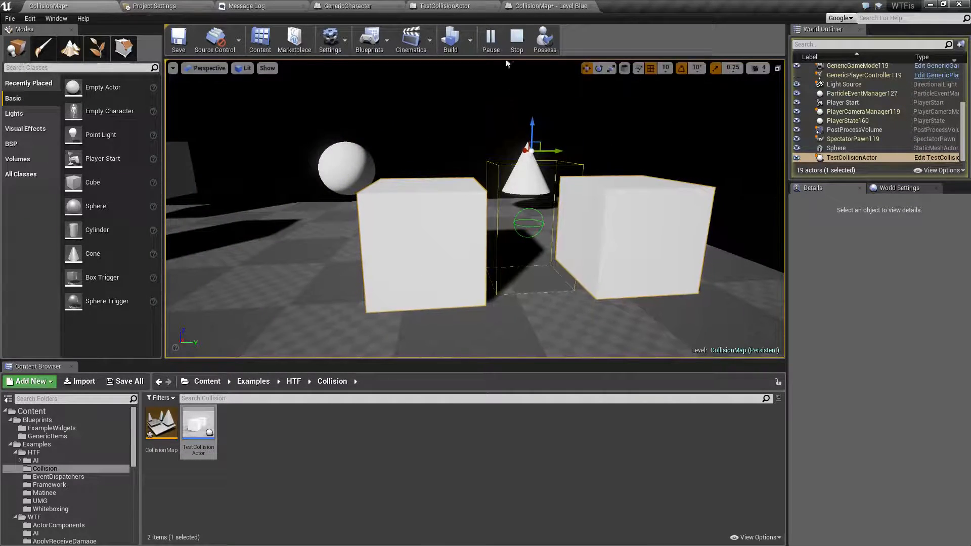
{"action": "left_click", "coordinate": [512, 44]}
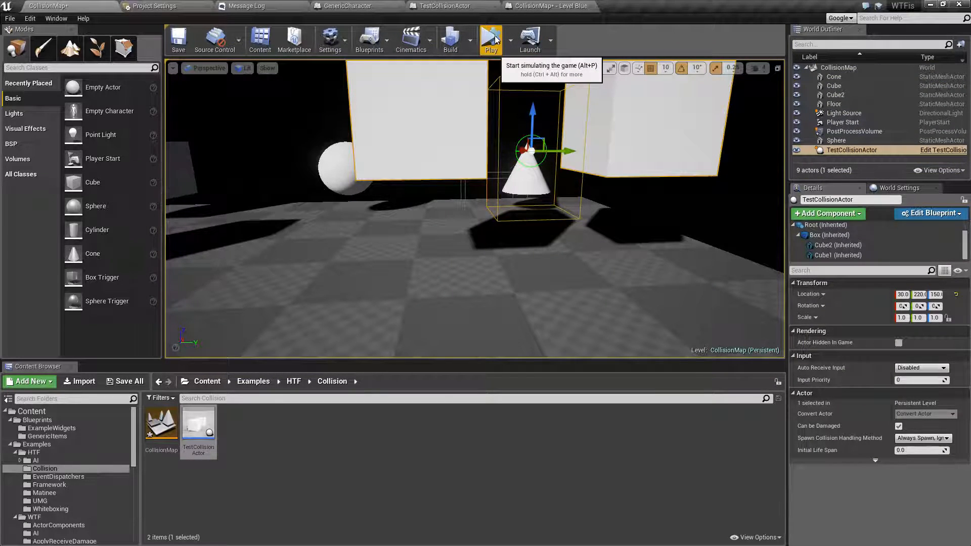
{"action": "left_click", "coordinate": [492, 40]}
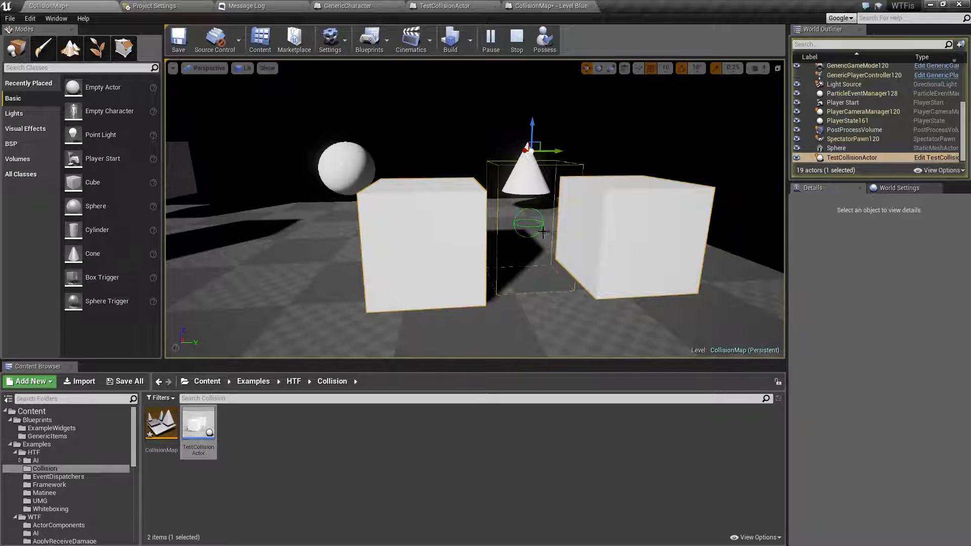
{"action": "left_click", "coordinate": [517, 41]}
Examine the Floor's collision settings and compare them with the Box component's Collision Presets and responses
{"action": "left_click", "coordinate": [553, 321]}
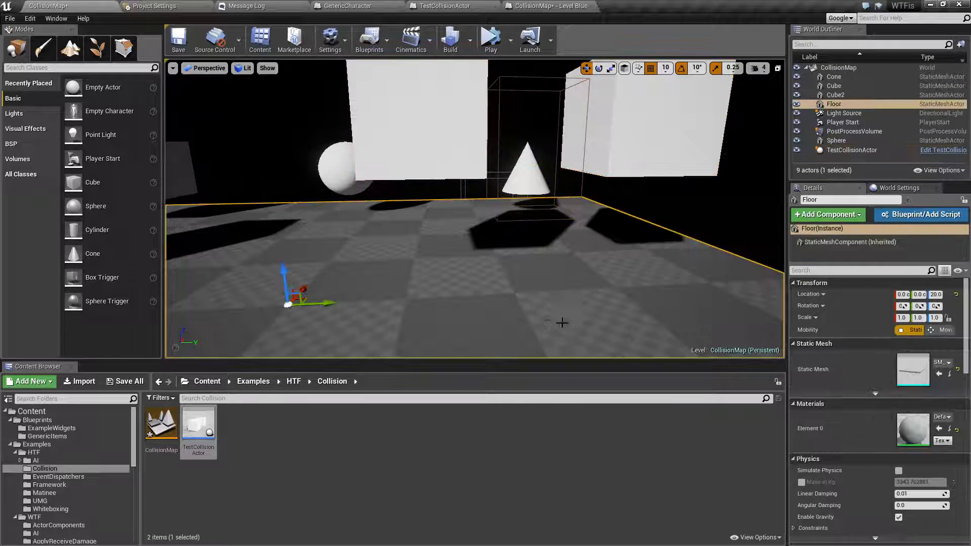
{"action": "scroll", "coordinate": [851, 368], "scroll_direction": "down", "scroll_amount": 10}
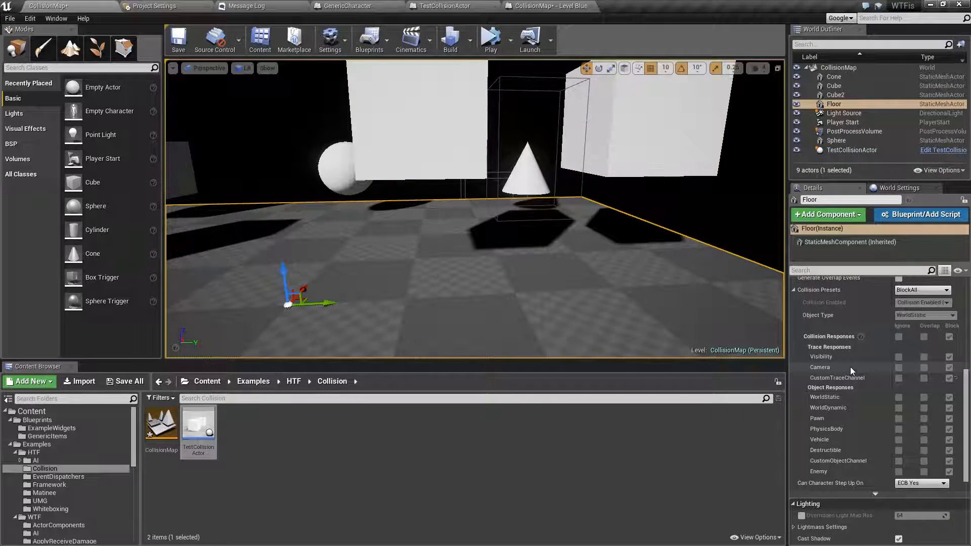
{"action": "scroll", "coordinate": [851, 367], "scroll_direction": "up", "scroll_amount": 2}
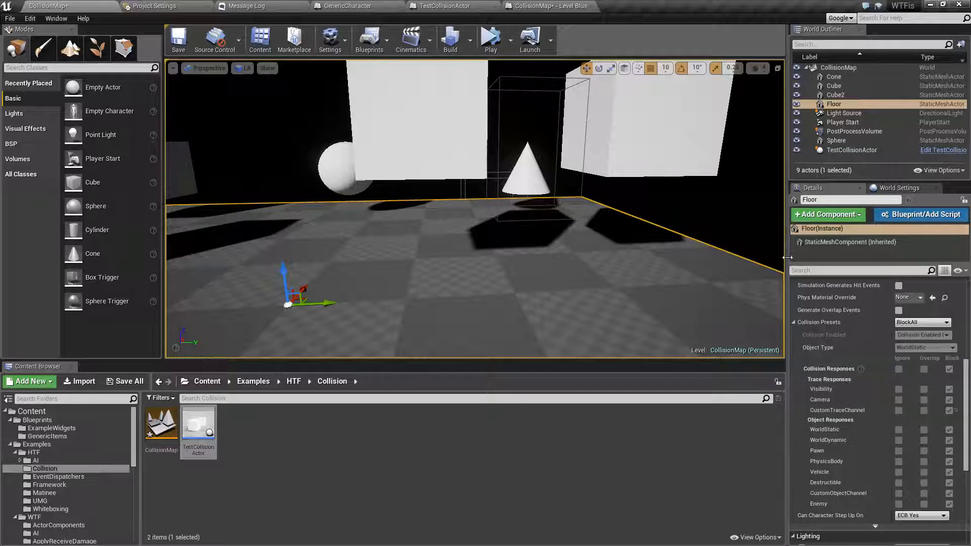
{"action": "left_click", "coordinate": [583, 124]}
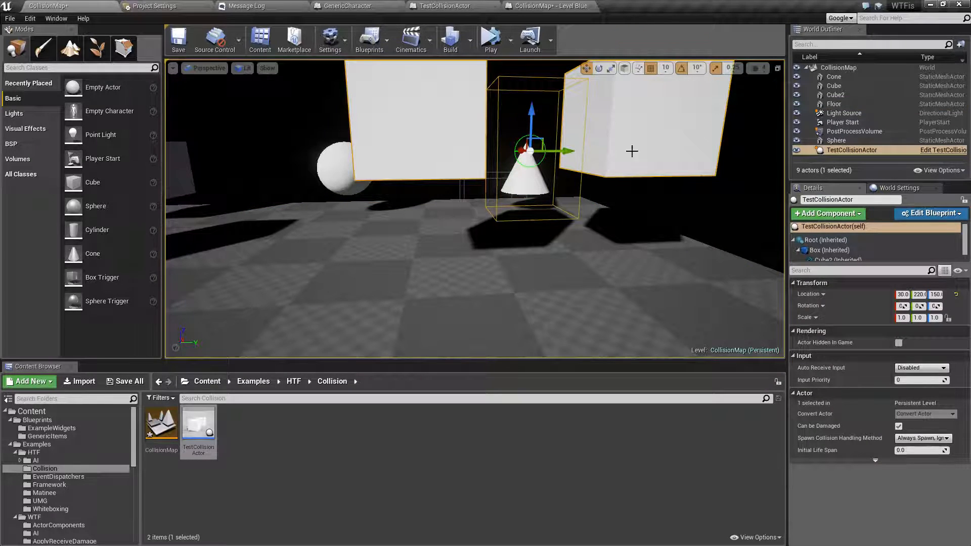
{"action": "left_click", "coordinate": [833, 251]}
{"action": "scroll", "coordinate": [943, 411], "scroll_direction": "down", "scroll_amount": 6}
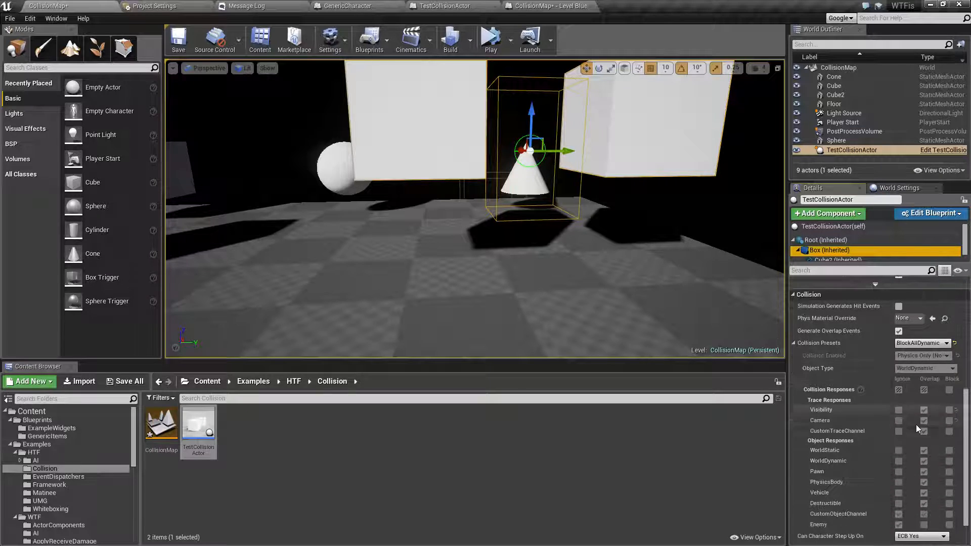
{"action": "scroll", "coordinate": [913, 371], "scroll_direction": "down", "scroll_amount": 2}
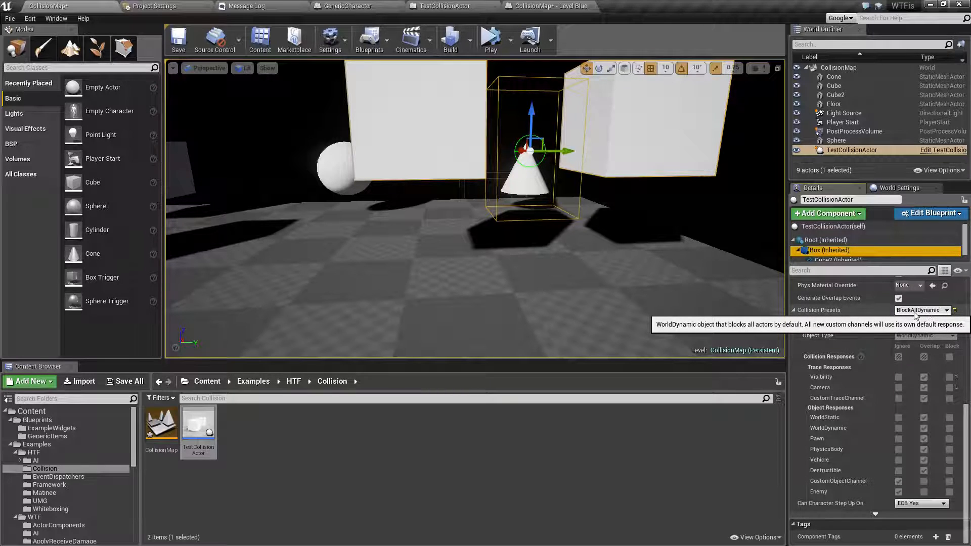
Recheck the Floor's trace and object responses against the collision settings of the TestCollisionActor's Box
{"action": "left_click", "coordinate": [523, 273]}
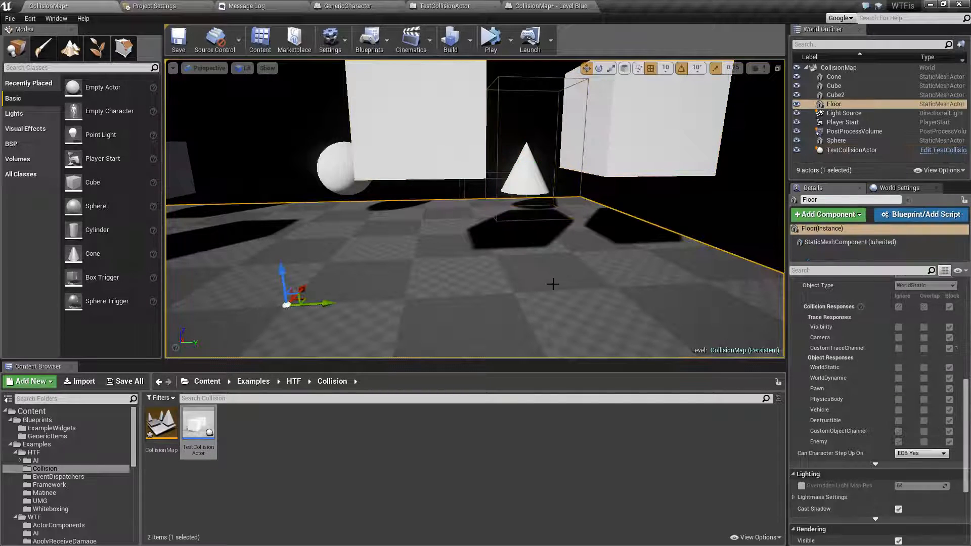
{"action": "scroll", "coordinate": [855, 464], "scroll_direction": "down", "scroll_amount": 3}
{"action": "scroll", "coordinate": [937, 448], "scroll_direction": "up", "scroll_amount": 2}
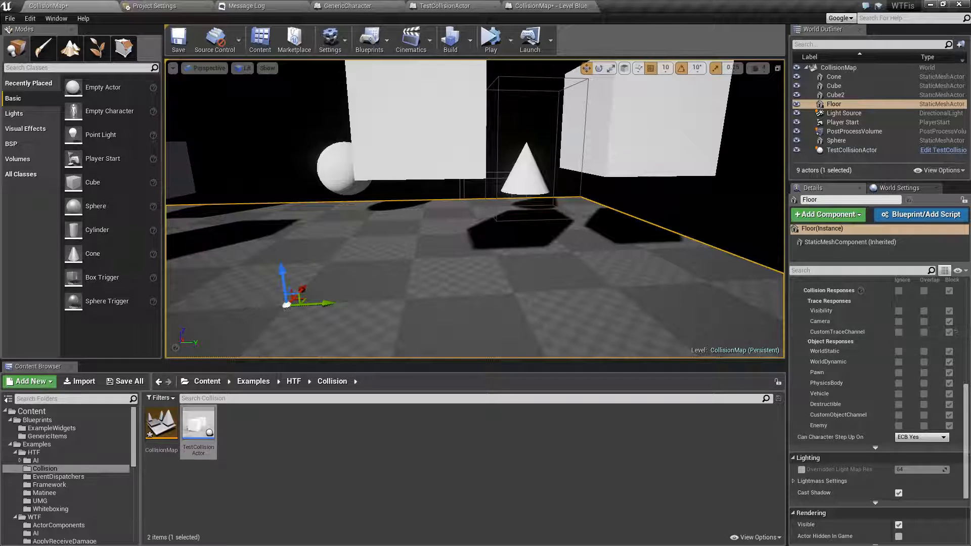
{"action": "left_click", "coordinate": [613, 182]}
{"action": "left_click", "coordinate": [830, 250]}
{"action": "scroll", "coordinate": [878, 381], "scroll_direction": "down", "scroll_amount": 8}
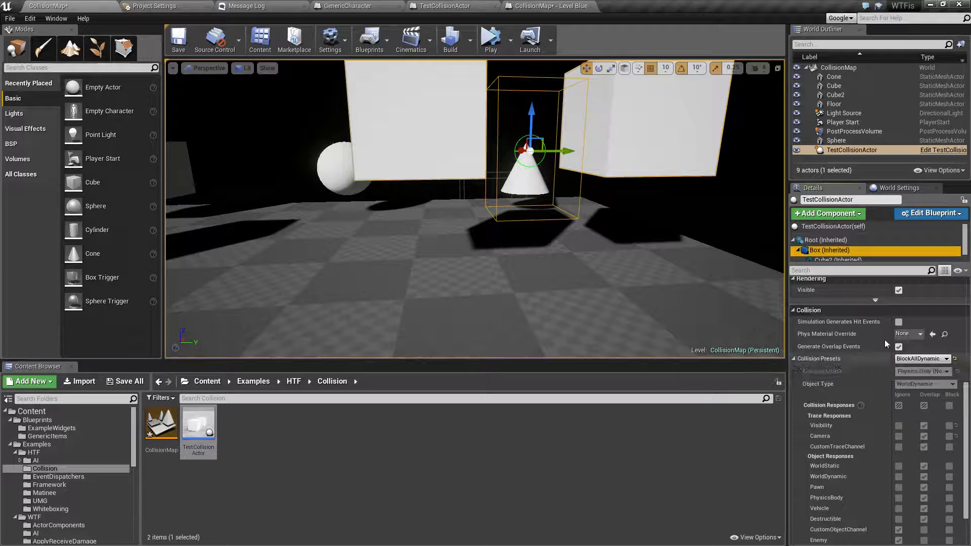
{"action": "left_click", "coordinate": [683, 269]}
{"action": "scroll", "coordinate": [912, 437], "scroll_direction": "down", "scroll_amount": 9}
{"action": "scroll", "coordinate": [917, 435], "scroll_direction": "up", "scroll_amount": 3}
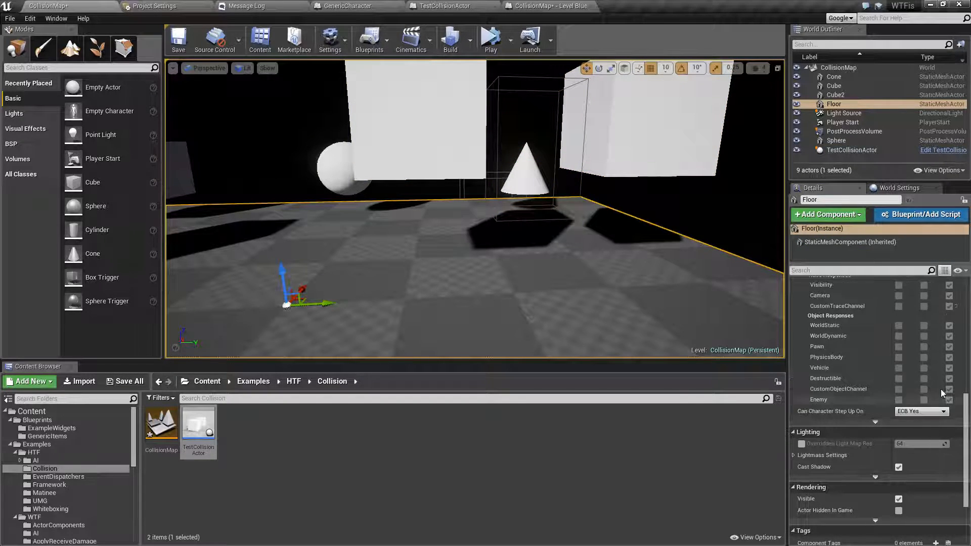
{"action": "scroll", "coordinate": [640, 338], "scroll_direction": "up", "scroll_amount": 5}
{"action": "scroll", "coordinate": [640, 338], "scroll_direction": "down", "scroll_amount": 8}
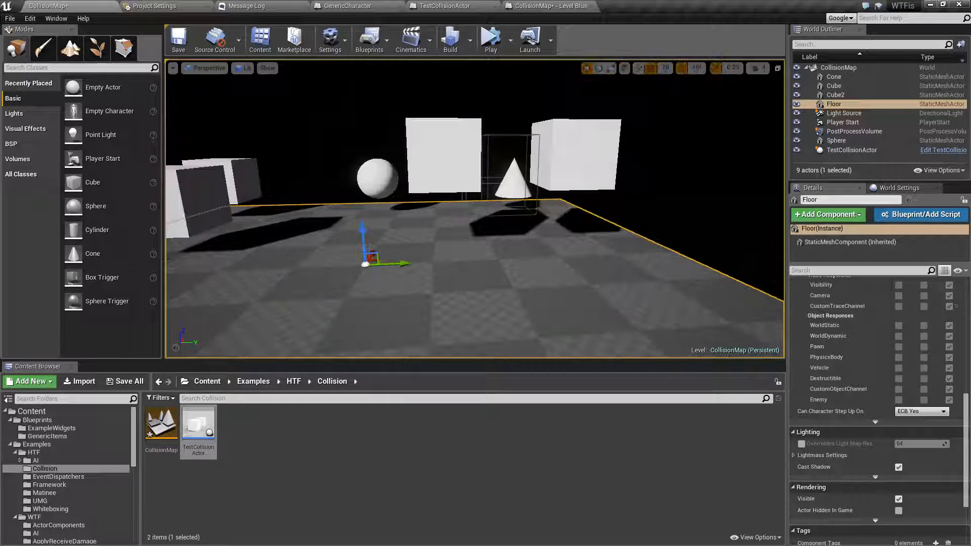
Inspect the Box component's physics and collision settings in the TestCollisionActor blueprint and on the actor placed in the level
{"action": "right_click_drag", "start_coordinate": [578, 216], "coordinate": [585, 188]}
{"action": "left_click", "coordinate": [454, 221]}
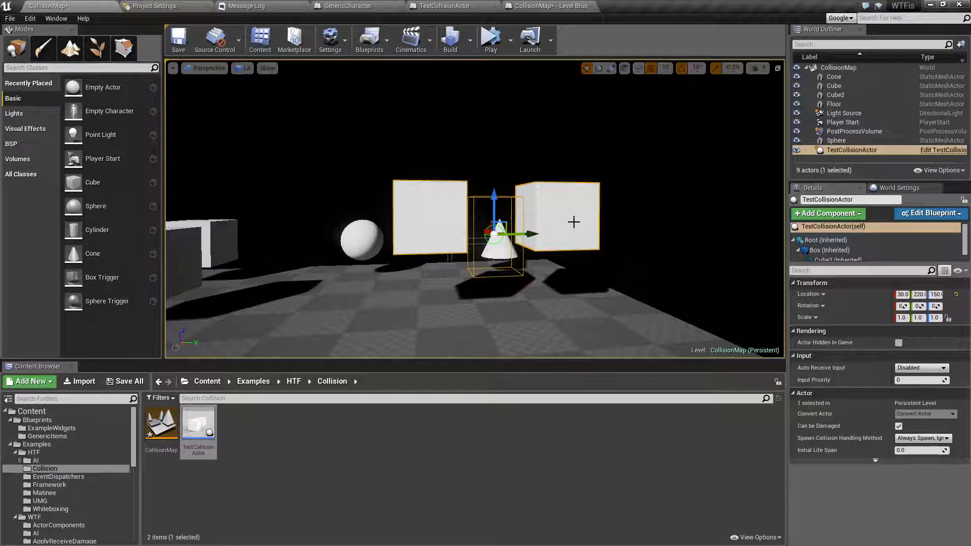
{"action": "key", "text": "f"}
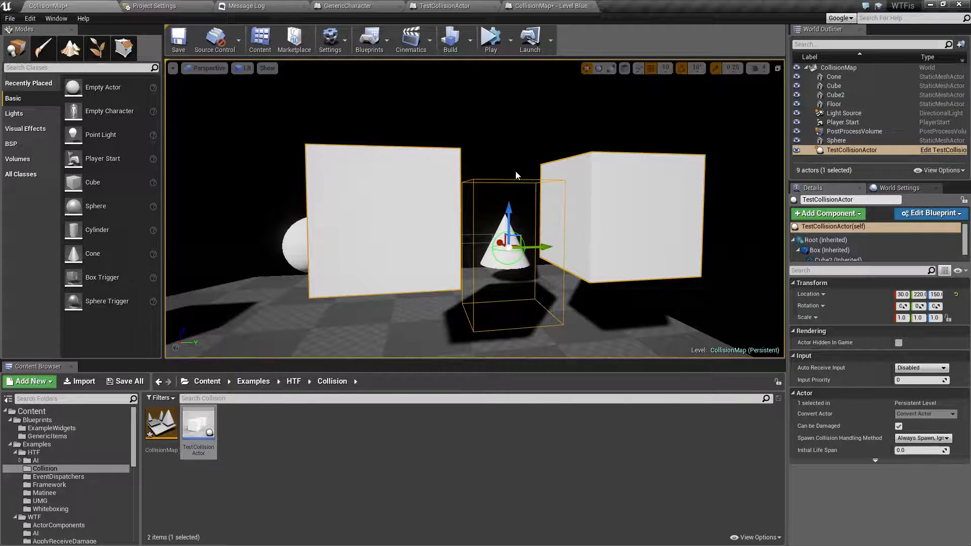
{"action": "left_click", "coordinate": [533, 5]}
{"action": "left_click", "coordinate": [446, 5]}
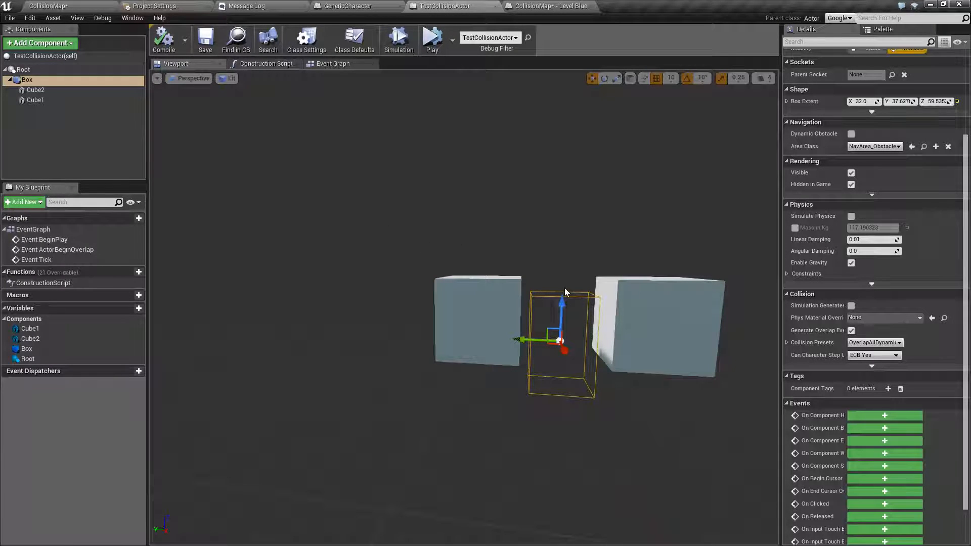
{"action": "left_click", "coordinate": [74, 4]}
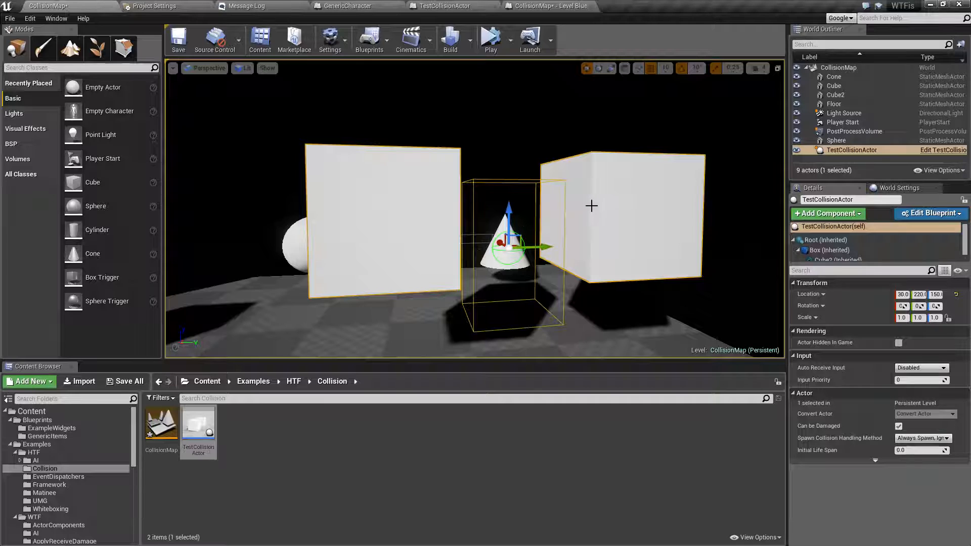
{"action": "left_click", "coordinate": [838, 250]}
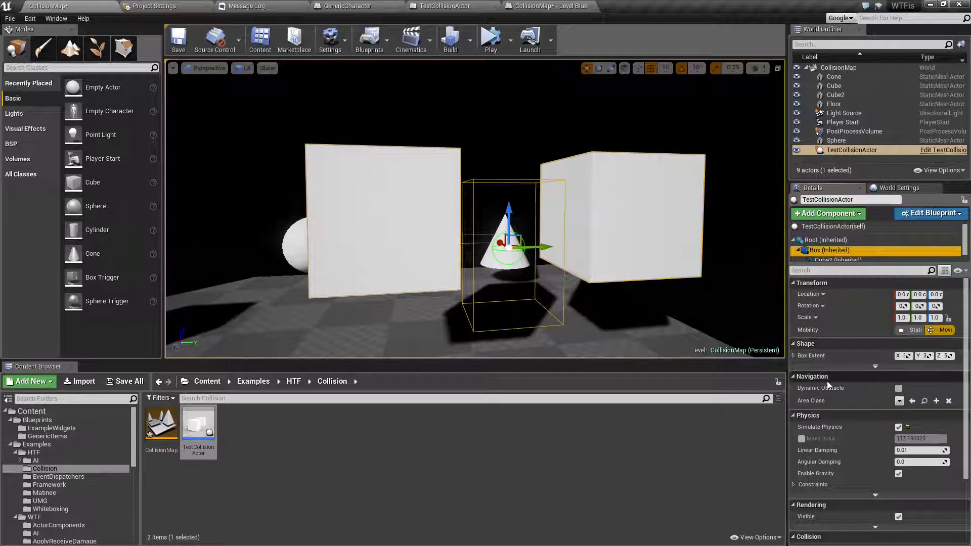
{"action": "scroll", "coordinate": [861, 415], "scroll_direction": "down", "scroll_amount": 3}
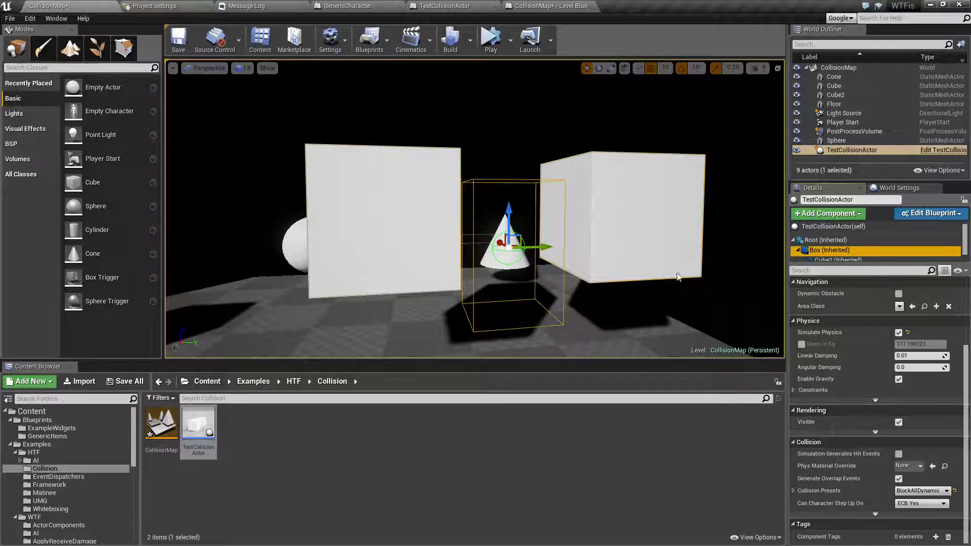
Set Cube1's Collision Presets to NoCollision and change the Collision Presets of Cube2 as well
{"action": "left_click", "coordinate": [653, 230]}
{"action": "scroll", "coordinate": [918, 483], "scroll_direction": "down", "scroll_amount": 3}
{"action": "scroll", "coordinate": [918, 484], "scroll_direction": "down", "scroll_amount": 3}
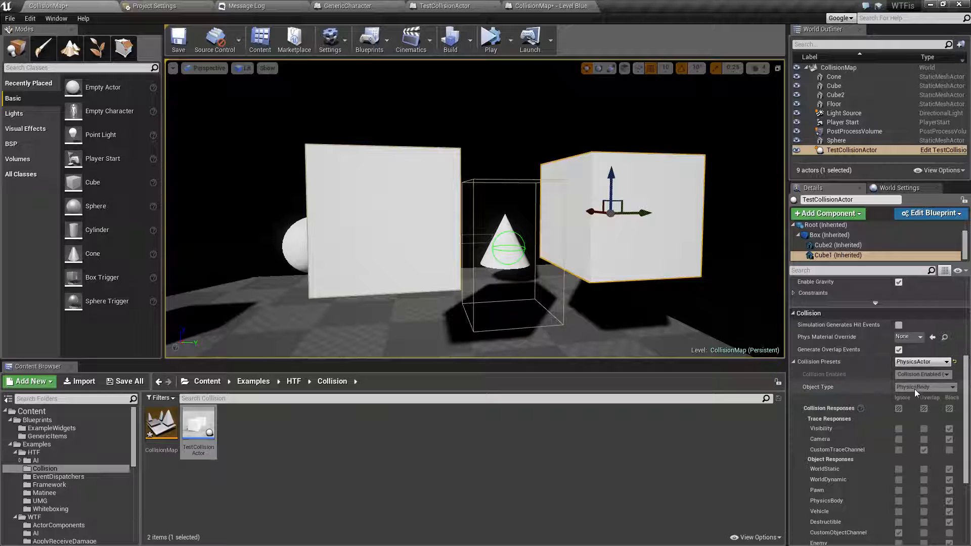
{"action": "left_click", "coordinate": [923, 363]}
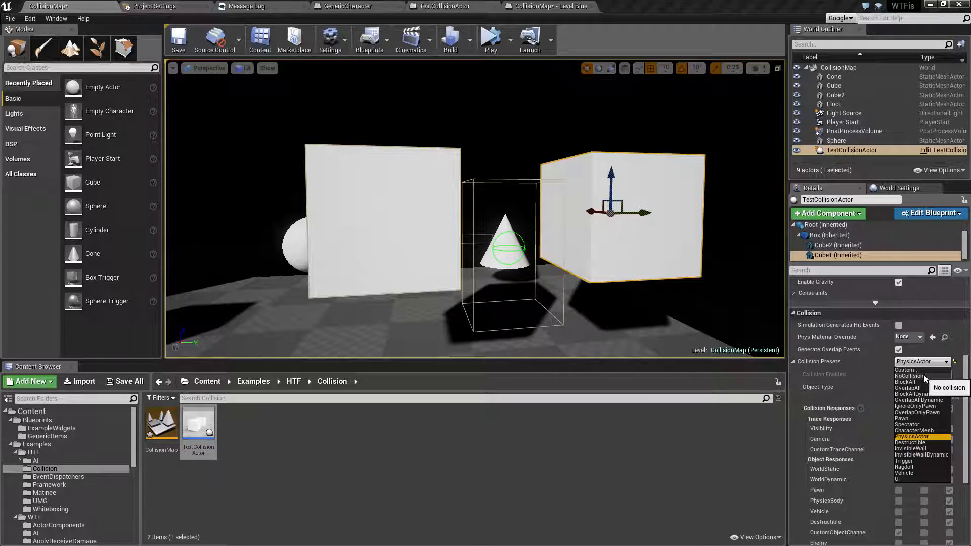
{"action": "left_click", "coordinate": [917, 377]}
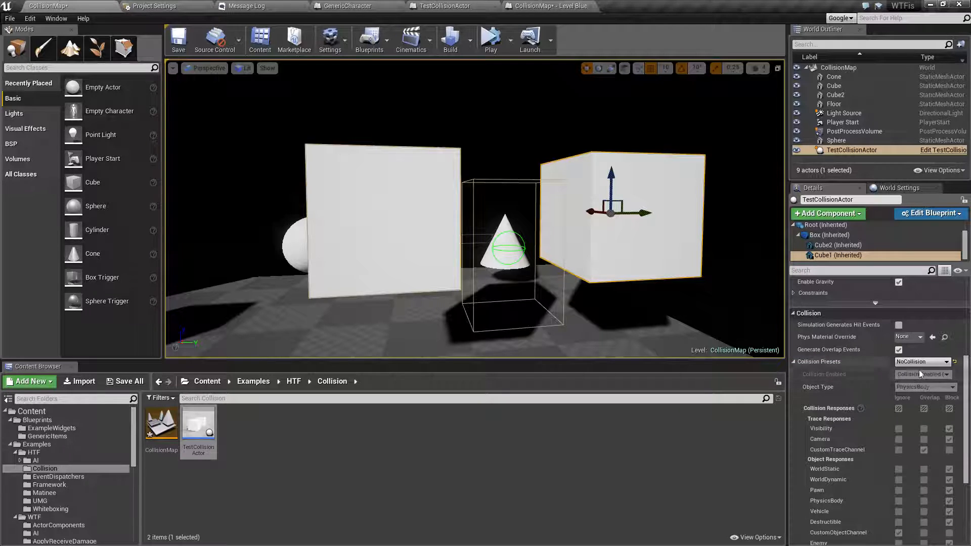
{"action": "left_click", "coordinate": [440, 244]}
{"action": "left_click", "coordinate": [922, 362]}
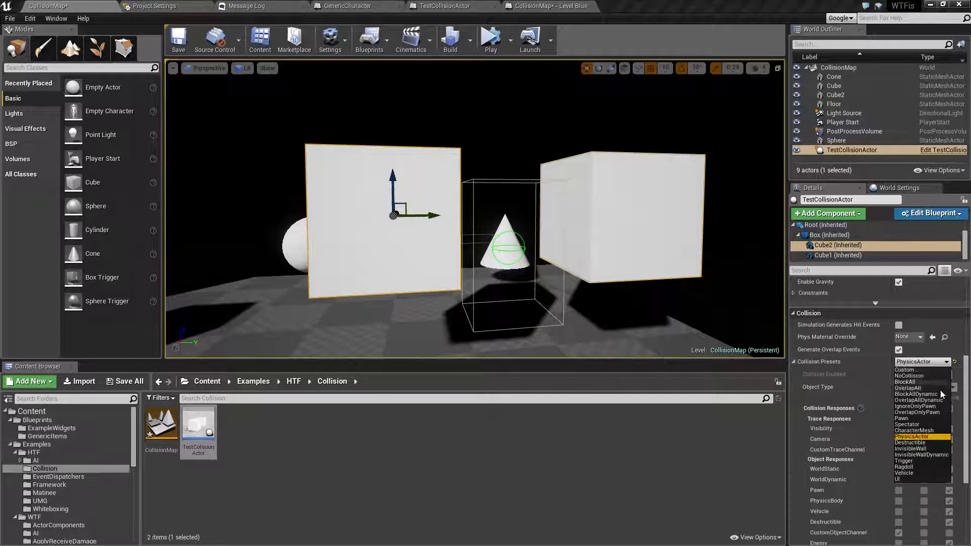
{"action": "left_click", "coordinate": [908, 393]}
Simulate the level twice with the changed cube presets and view the TestCollisionActor from closer up
{"action": "left_click", "coordinate": [491, 39]}
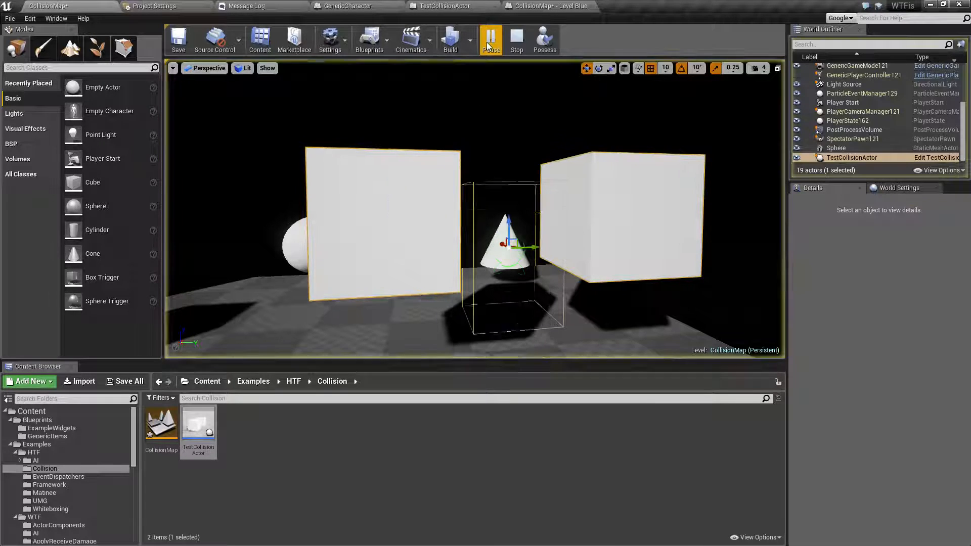
{"action": "left_click", "coordinate": [519, 44]}
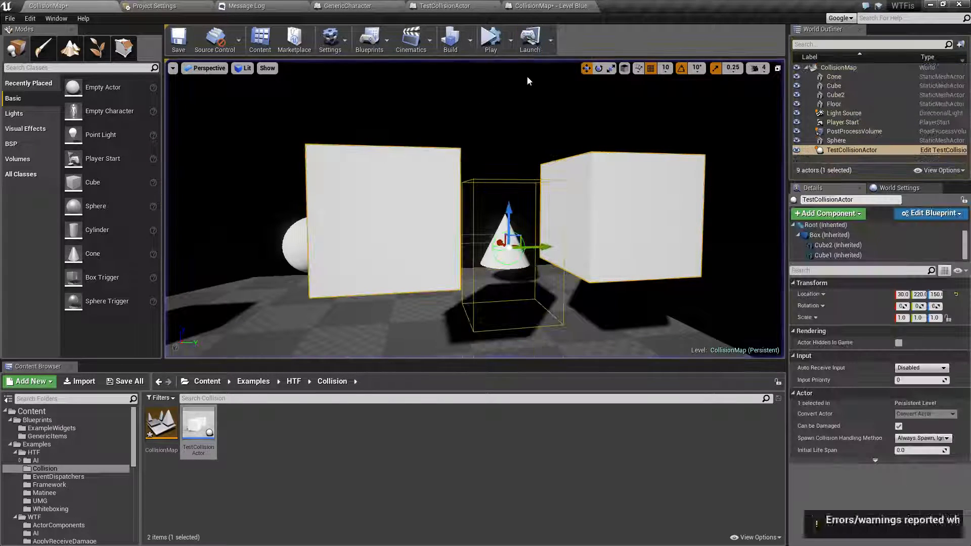
{"action": "left_click", "coordinate": [491, 41]}
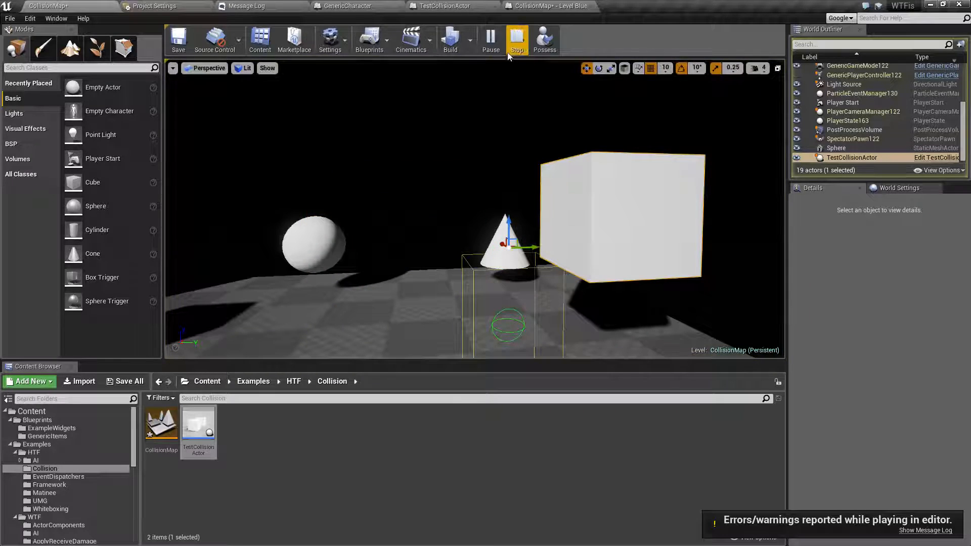
{"action": "left_click", "coordinate": [517, 40]}
{"action": "right_click_drag", "start_coordinate": [581, 148], "coordinate": [617, 145]}
{"action": "key", "text": "w"}
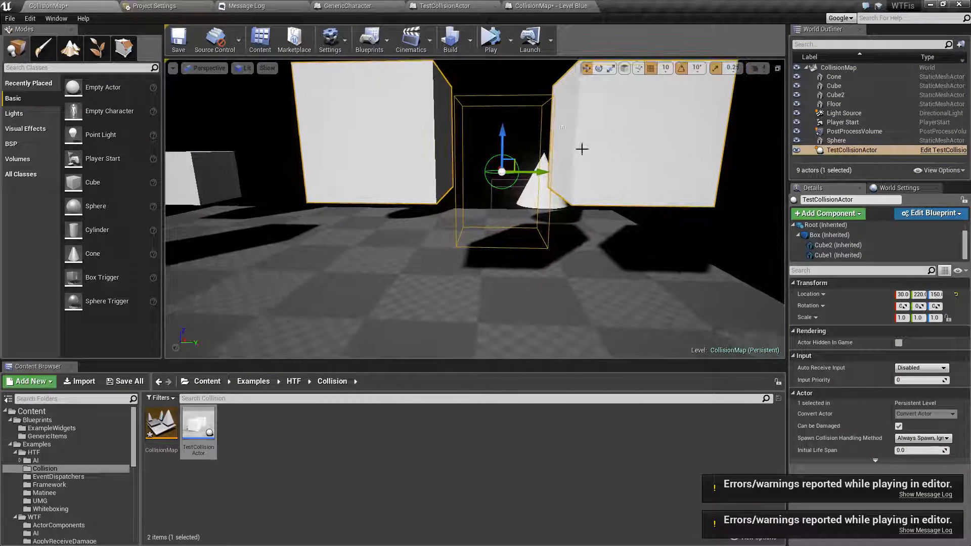
Simulate the level once more and examine the Box component's physics settings and detailed collision responses
{"action": "left_click", "coordinate": [492, 44]}
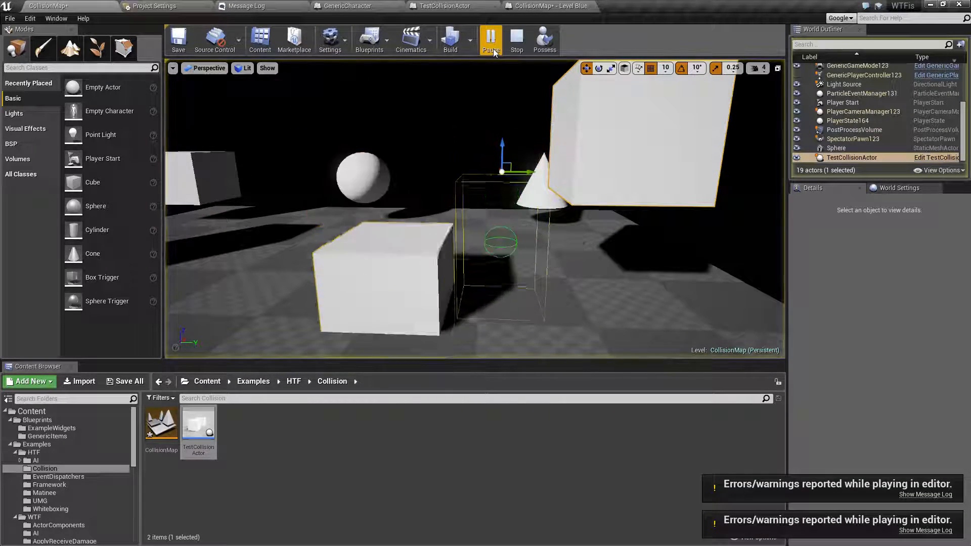
{"action": "left_click", "coordinate": [521, 42]}
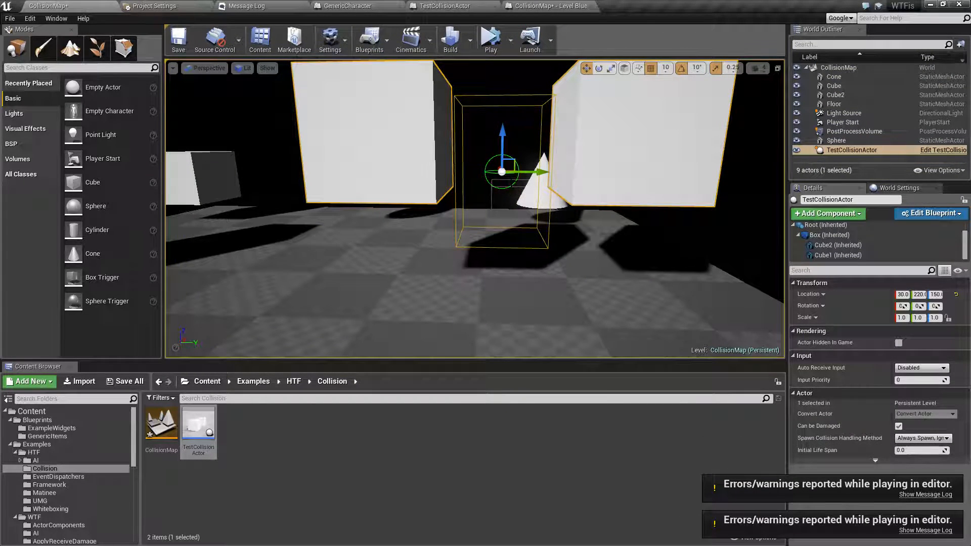
{"action": "left_click", "coordinate": [830, 235]}
{"action": "scroll", "coordinate": [903, 449], "scroll_direction": "down", "scroll_amount": 3}
{"action": "scroll", "coordinate": [902, 449], "scroll_direction": "down", "scroll_amount": 1}
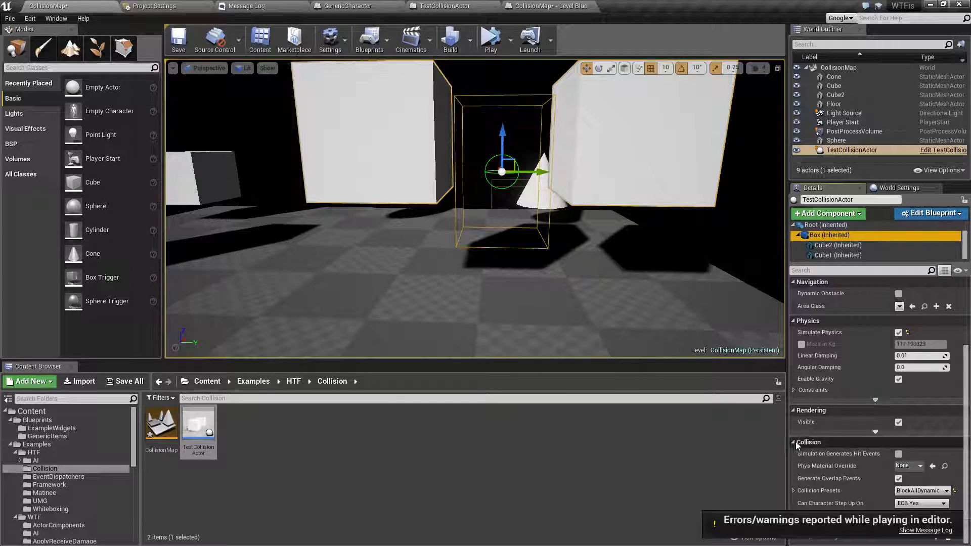
{"action": "left_click", "coordinate": [792, 491]}
{"action": "scroll", "coordinate": [809, 471], "scroll_direction": "down", "scroll_amount": 5}
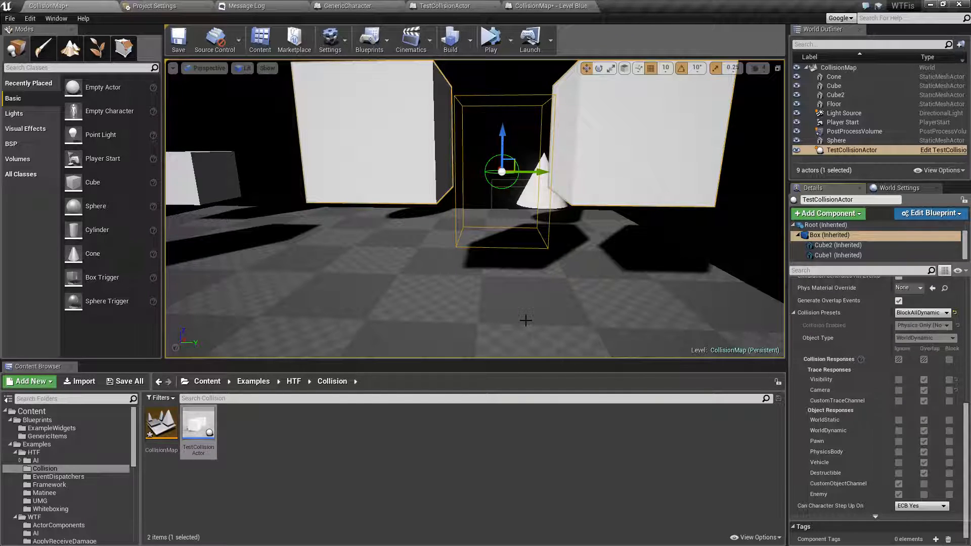
Examine Cube2's collision preset and responses, and run another brief simulation of the level
{"action": "left_click", "coordinate": [404, 171]}
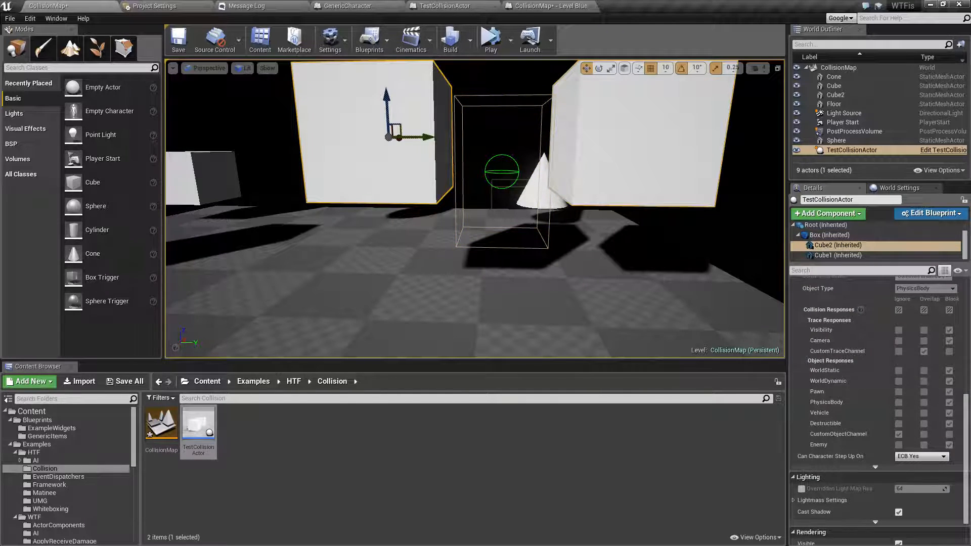
{"action": "scroll", "coordinate": [948, 396], "scroll_direction": "up", "scroll_amount": 3}
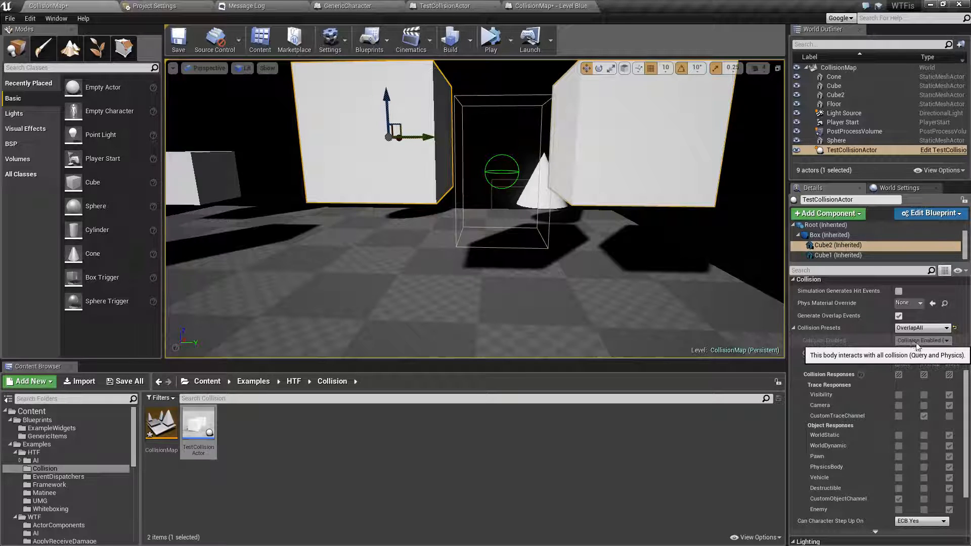
{"action": "left_click", "coordinate": [491, 49]}
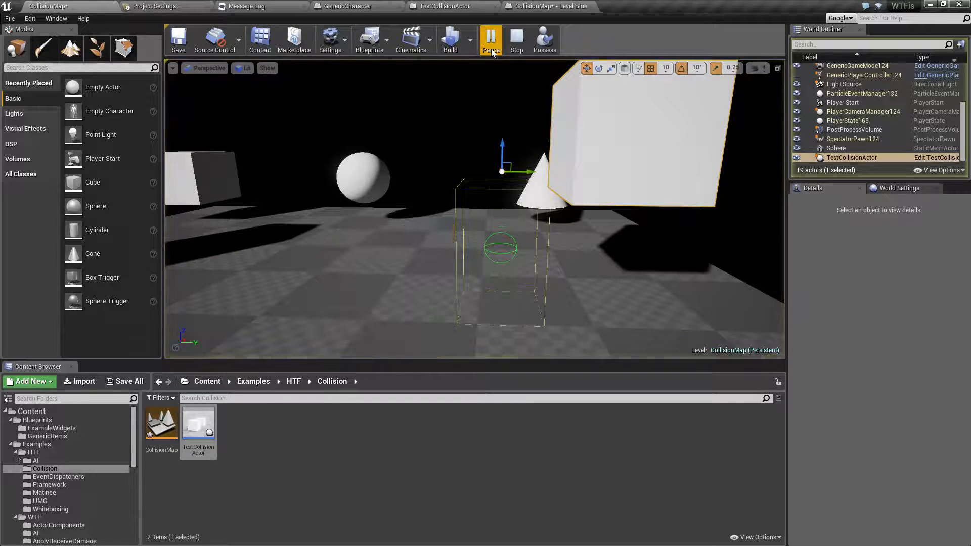
{"action": "left_click", "coordinate": [512, 46]}
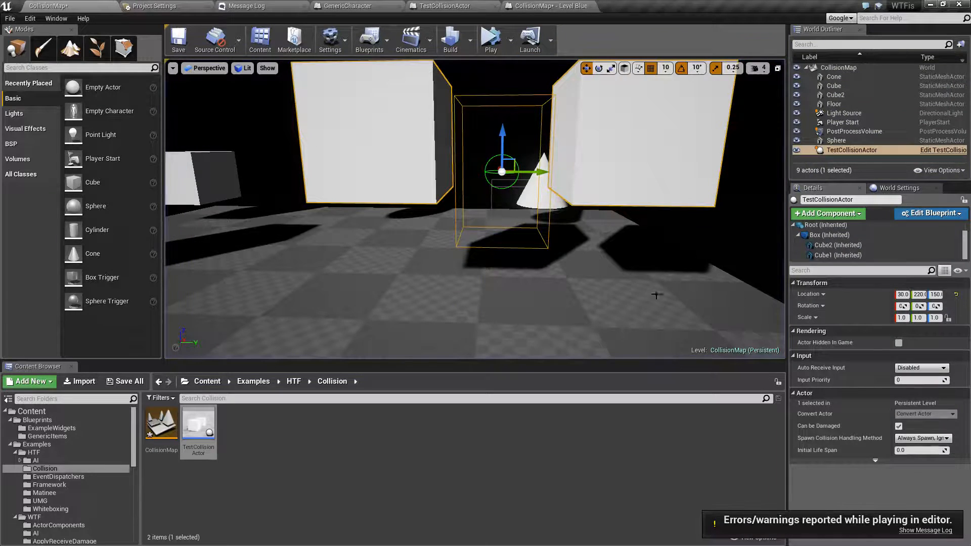
Review Cube2's collision responses and set its Collision Presets to BlockAll
{"action": "left_click", "coordinate": [838, 245]}
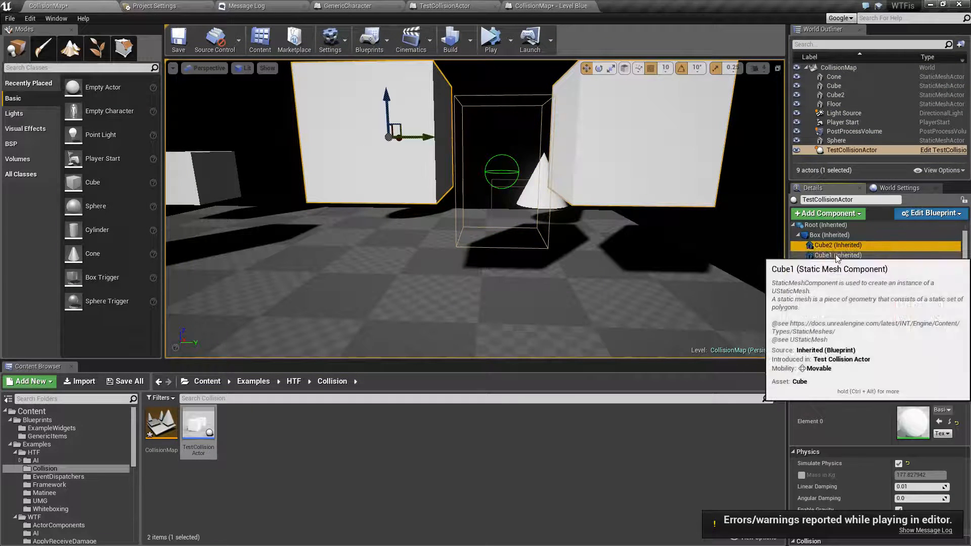
{"action": "scroll", "coordinate": [919, 441], "scroll_direction": "down", "scroll_amount": 10}
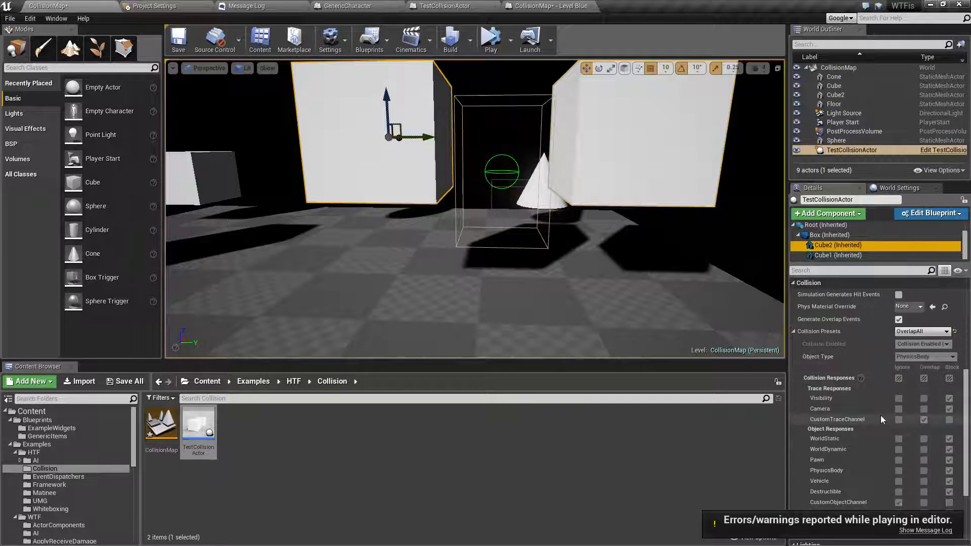
{"action": "scroll", "coordinate": [908, 410], "scroll_direction": "down", "scroll_amount": 1}
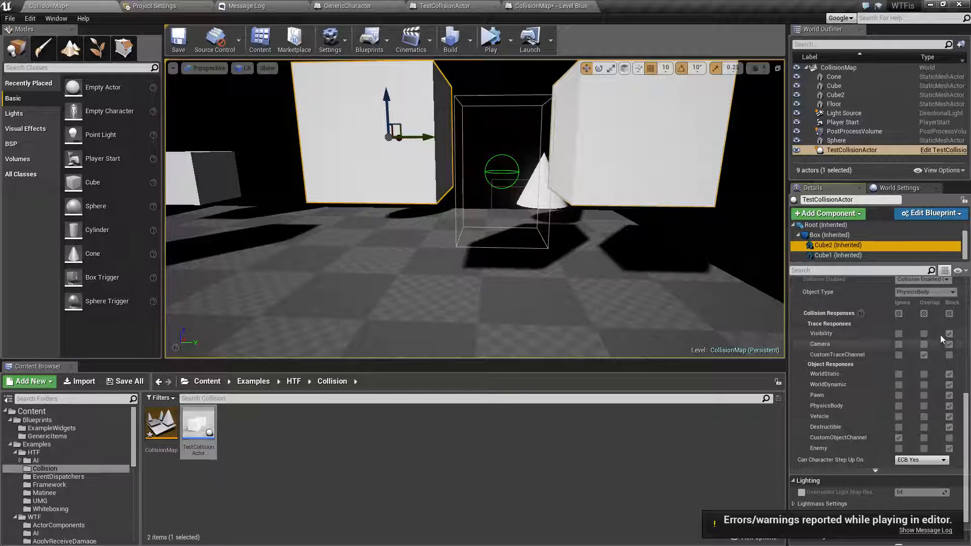
{"action": "scroll", "coordinate": [926, 421], "scroll_direction": "up", "scroll_amount": 6}
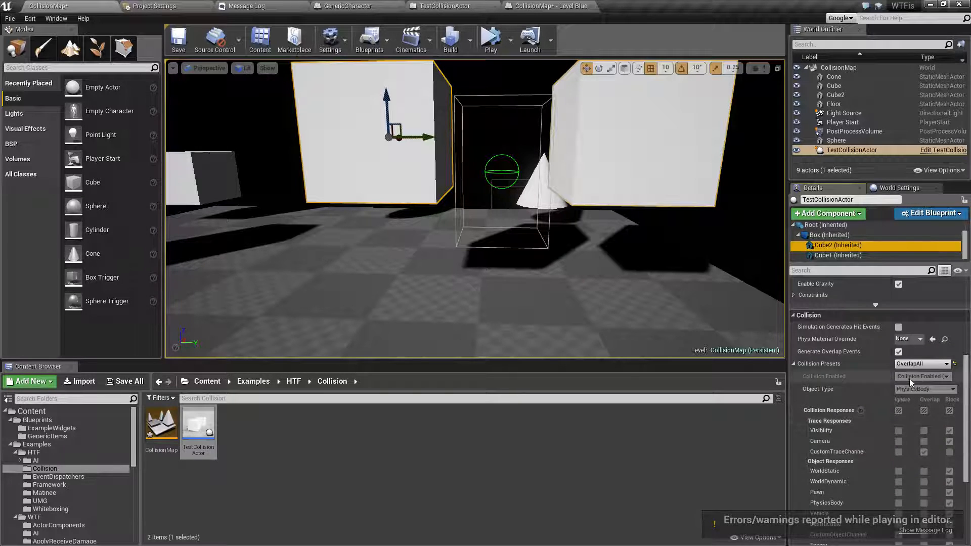
{"action": "scroll", "coordinate": [919, 365], "scroll_direction": "up", "scroll_amount": 3}
{"action": "left_click", "coordinate": [919, 412]}
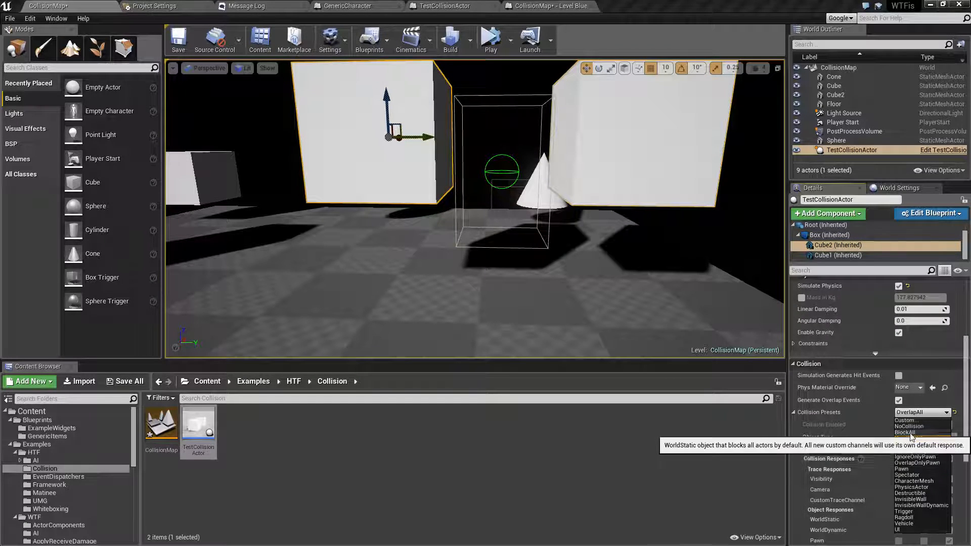
{"action": "left_click", "coordinate": [900, 427]}
Simulate the level three times in a row to observe Cube2 with the BlockAll preset
{"action": "left_click", "coordinate": [489, 46]}
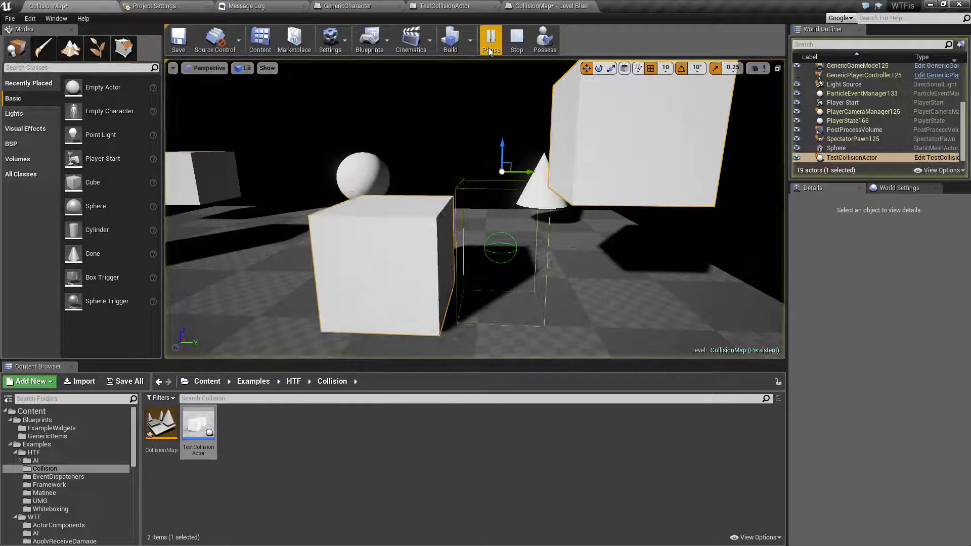
{"action": "left_click", "coordinate": [515, 43]}
{"action": "left_click", "coordinate": [494, 37]}
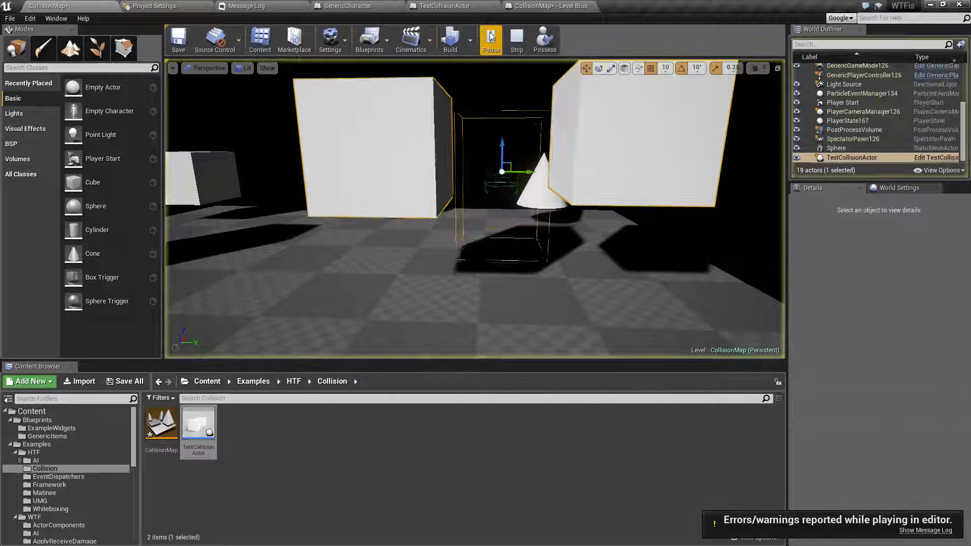
{"action": "left_click", "coordinate": [517, 49]}
{"action": "left_click", "coordinate": [492, 42]}
{"action": "left_click", "coordinate": [517, 47]}
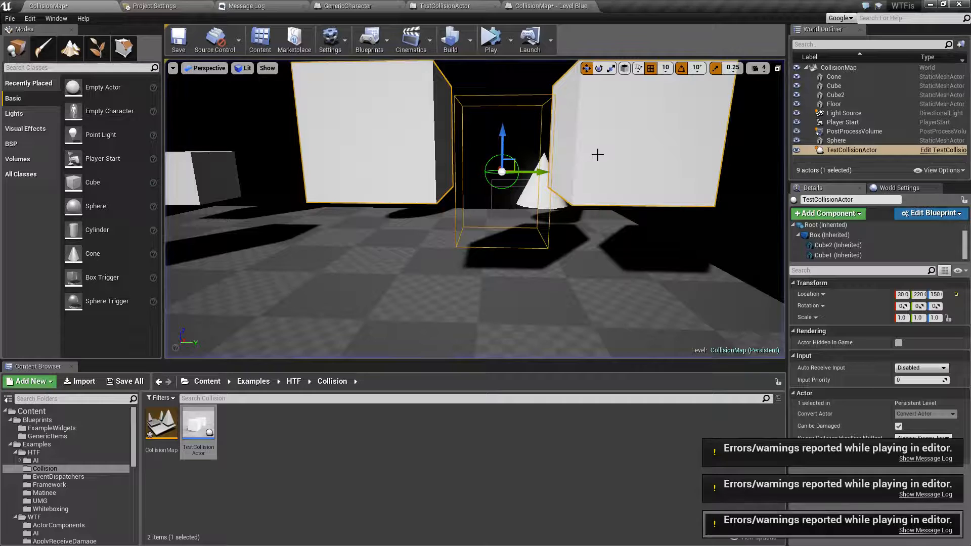
Try the BlockAll and Spectator collision presets on Cube1, and return it to NoCollision
{"action": "left_click", "coordinate": [838, 245]}
{"action": "scroll", "coordinate": [883, 423], "scroll_direction": "down", "scroll_amount": 10}
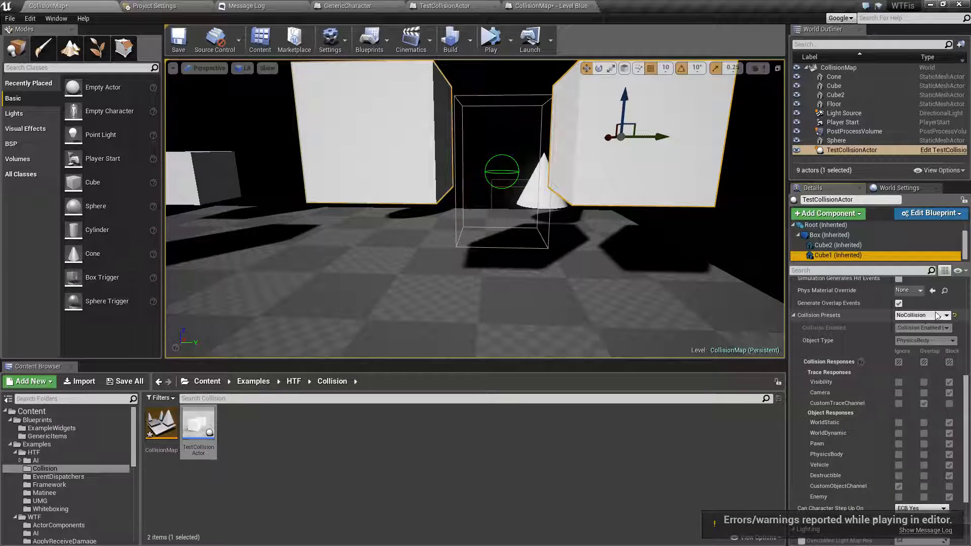
{"action": "scroll", "coordinate": [927, 348], "scroll_direction": "up", "scroll_amount": 3}
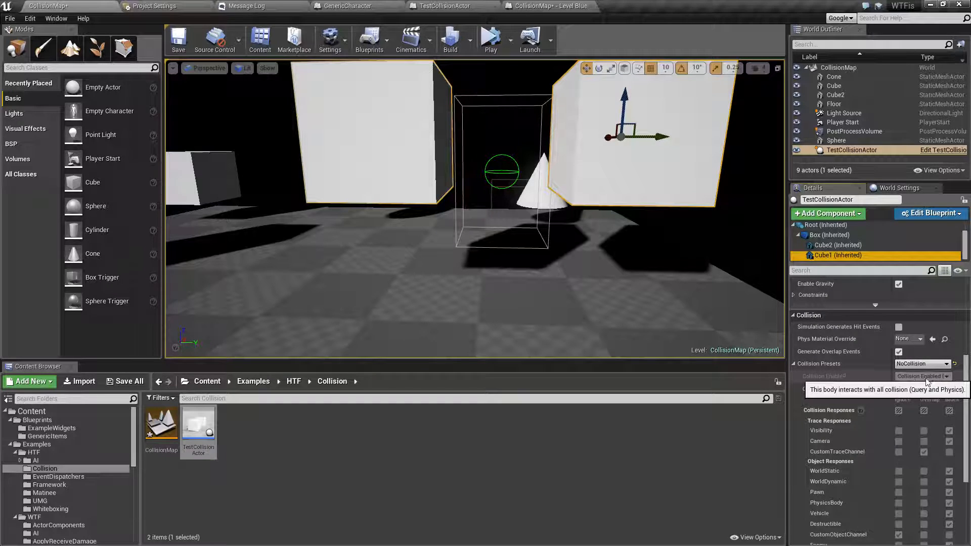
{"action": "left_click", "coordinate": [914, 365]}
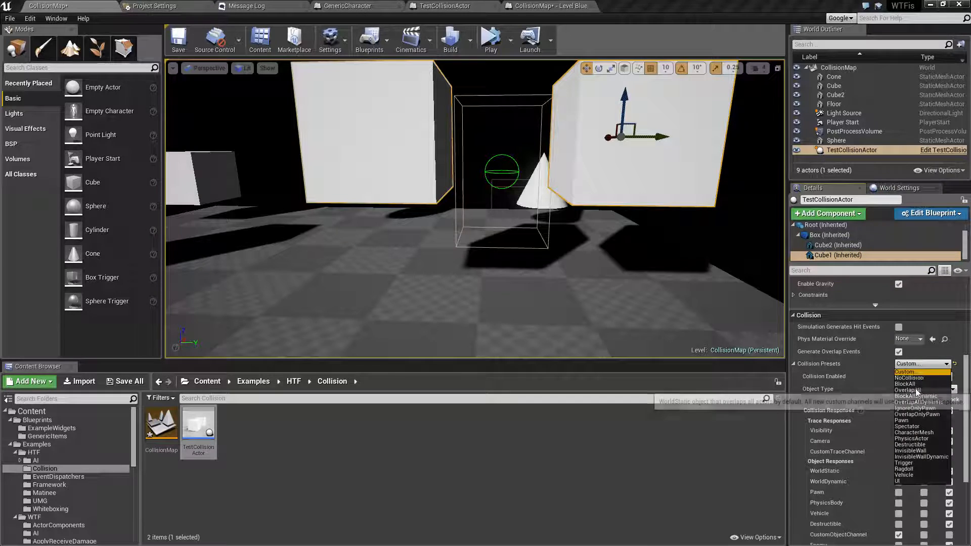
{"action": "left_click", "coordinate": [908, 384]}
{"action": "left_click", "coordinate": [918, 365]}
{"action": "left_click", "coordinate": [908, 427]}
{"action": "left_click", "coordinate": [915, 365]}
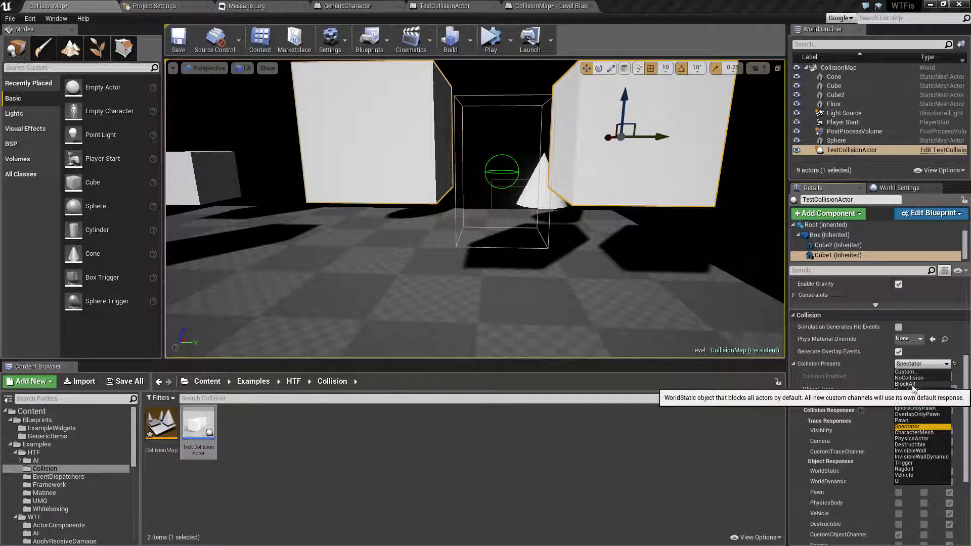
{"action": "left_click", "coordinate": [915, 377]}
Switch Cube1's Collision Presets to Custom and set its Collision Enabled option to No Collision
{"action": "left_click", "coordinate": [919, 364]}
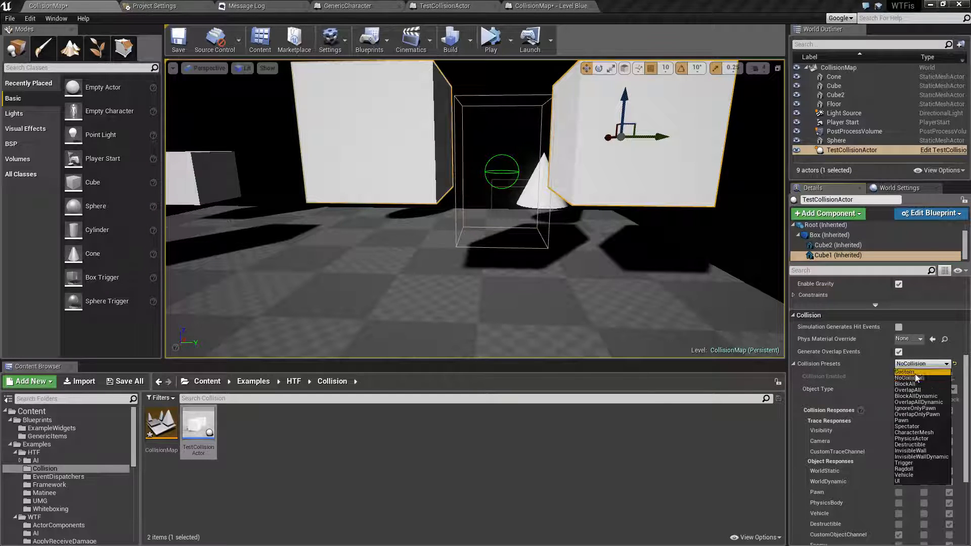
{"action": "left_click", "coordinate": [914, 372]}
{"action": "left_click", "coordinate": [921, 365]}
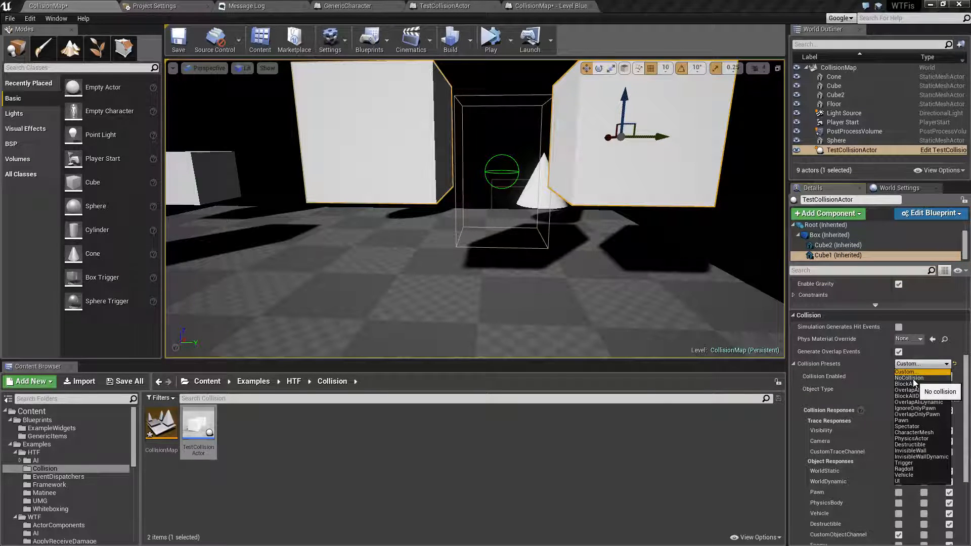
{"action": "left_click", "coordinate": [916, 365]}
{"action": "left_click", "coordinate": [918, 376]}
{"action": "left_click", "coordinate": [917, 403]}
Cycle Cube1's Collision Presets through NoCollision, IgnoreOnlyPawn, PhysicsActor, InvisibleWallDynamic and Vehicle, and return to NoCollision
{"action": "left_click", "coordinate": [920, 364]}
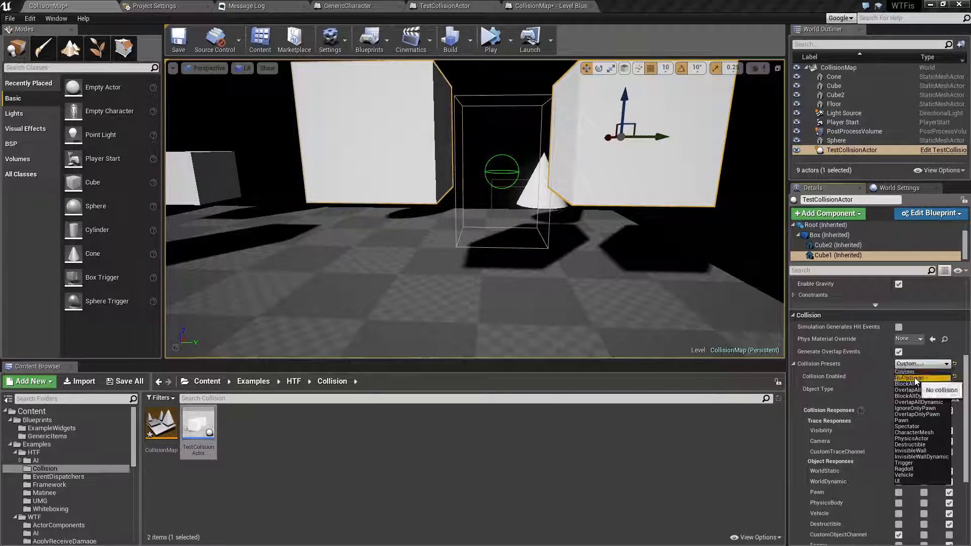
{"action": "left_click", "coordinate": [917, 379]}
{"action": "left_click", "coordinate": [917, 365]}
{"action": "left_click", "coordinate": [915, 407]}
{"action": "left_click", "coordinate": [914, 365]}
{"action": "left_click", "coordinate": [916, 439]}
{"action": "left_click", "coordinate": [913, 364]}
{"action": "left_click", "coordinate": [912, 457]}
{"action": "left_click", "coordinate": [899, 364]}
{"action": "left_click", "coordinate": [918, 439]}
{"action": "left_click", "coordinate": [915, 364]}
{"action": "left_click", "coordinate": [918, 475]}
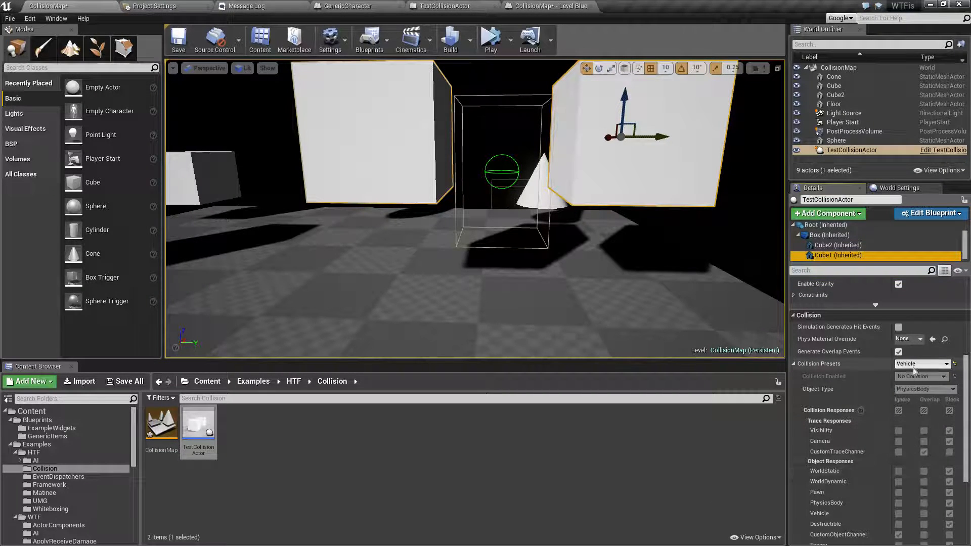
{"action": "left_click", "coordinate": [914, 364]}
{"action": "left_click", "coordinate": [910, 378]}
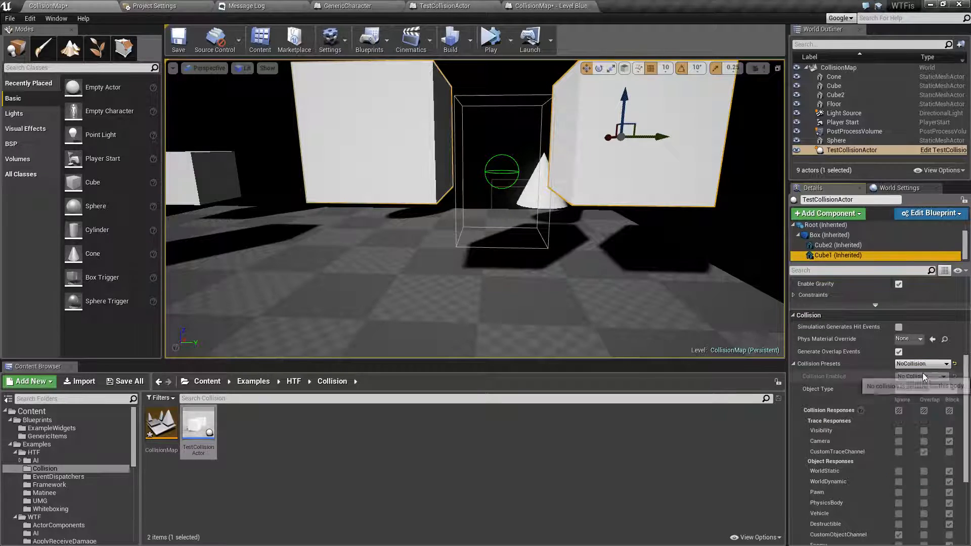
Try the InvisibleWall preset on Cube1, and set its Collision Presets to UI
{"action": "scroll", "coordinate": [935, 472], "scroll_direction": "down", "scroll_amount": 3}
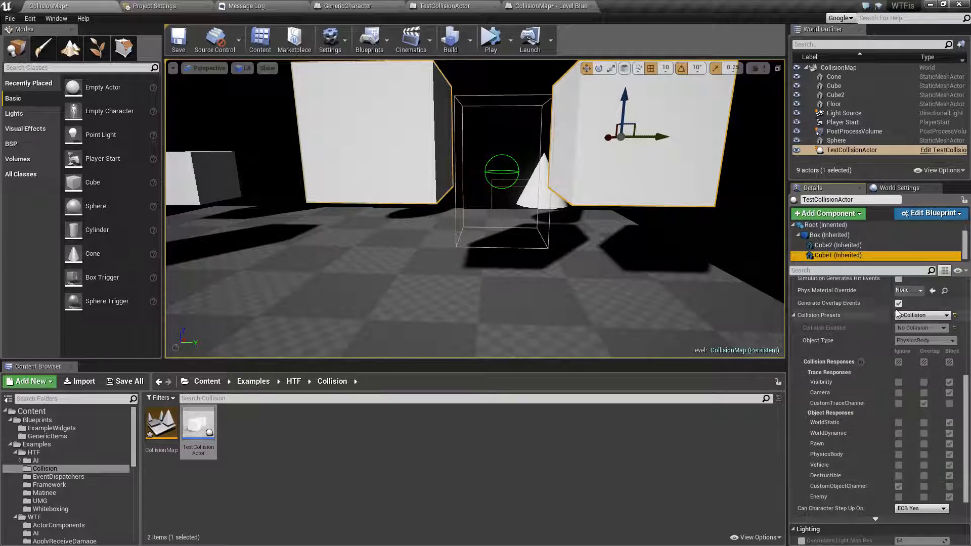
{"action": "left_click", "coordinate": [922, 315]}
{"action": "left_click", "coordinate": [912, 402]}
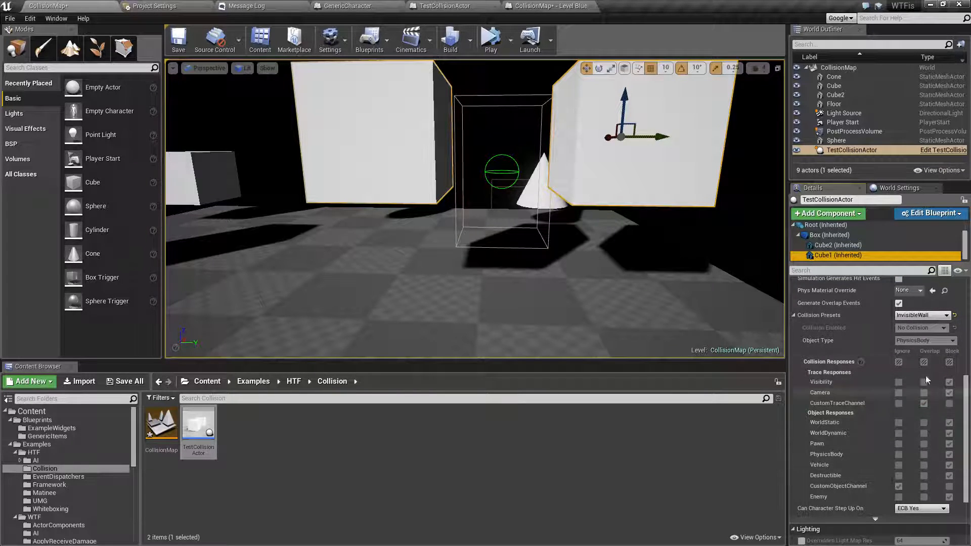
{"action": "left_click", "coordinate": [912, 314]}
{"action": "left_click", "coordinate": [909, 434]}
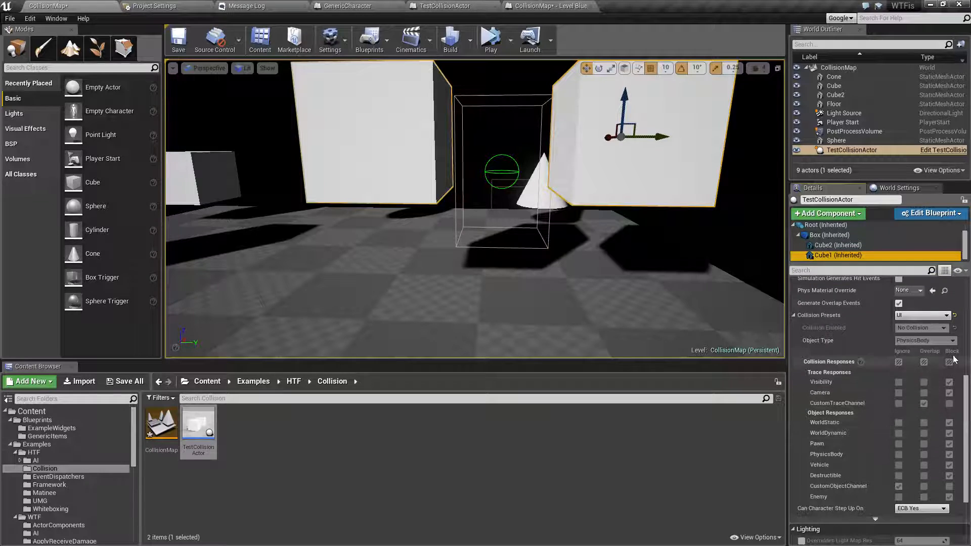
Compare the collision presets and responses of Cube2 and Cube1
{"action": "scroll", "coordinate": [909, 462], "scroll_direction": "up", "scroll_amount": 3}
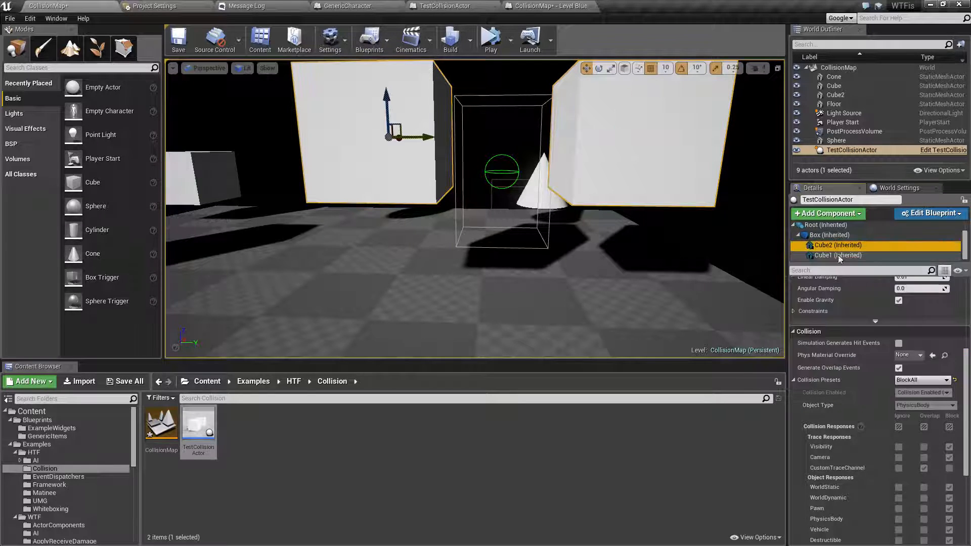
{"action": "scroll", "coordinate": [922, 509], "scroll_direction": "down", "scroll_amount": 3}
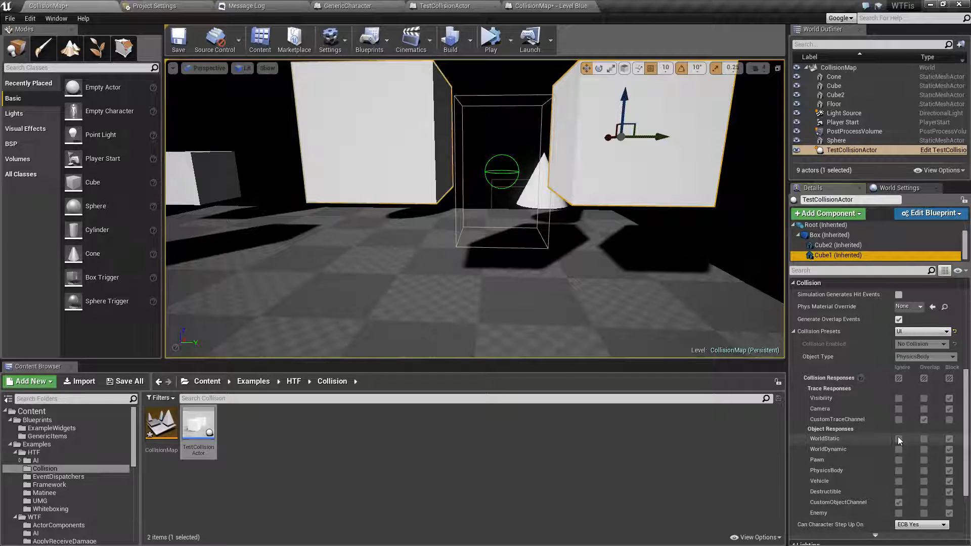
{"action": "scroll", "coordinate": [895, 440], "scroll_direction": "up", "scroll_amount": 1}
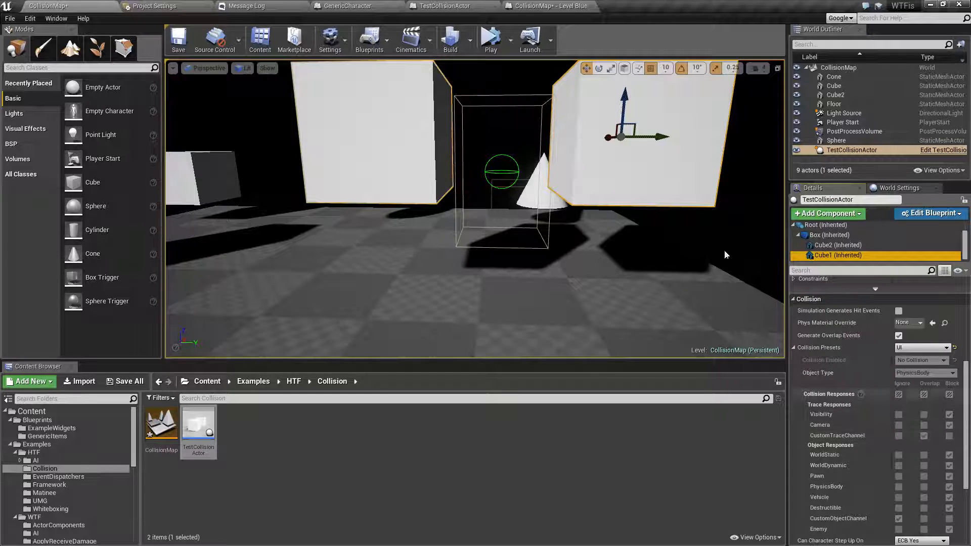
Try OverlapAll on Cube2, set its Collision Presets to NoCollision, and simulate the level
{"action": "left_click", "coordinate": [827, 245]}
{"action": "left_click", "coordinate": [926, 348]}
{"action": "left_click", "coordinate": [910, 373]}
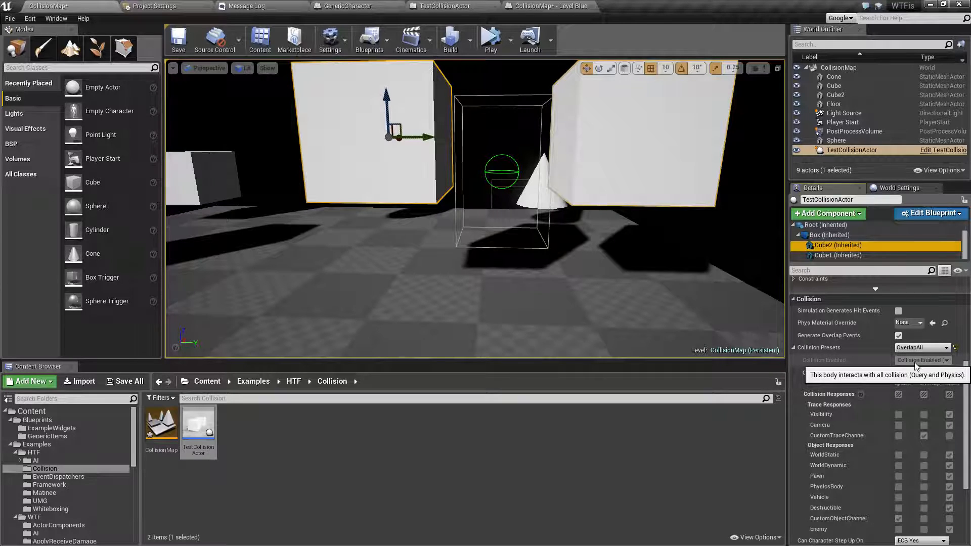
{"action": "left_click", "coordinate": [921, 348]}
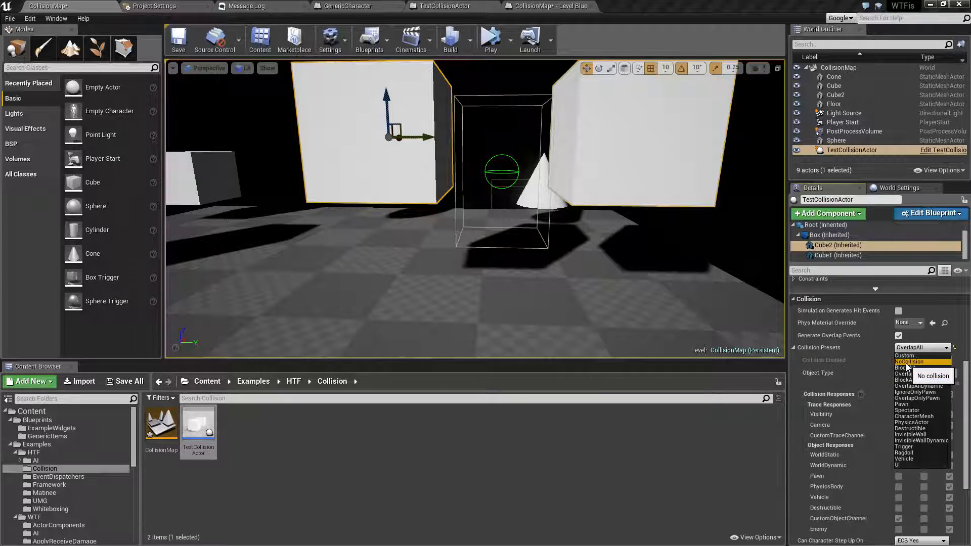
{"action": "left_click", "coordinate": [908, 363]}
{"action": "left_click", "coordinate": [491, 41]}
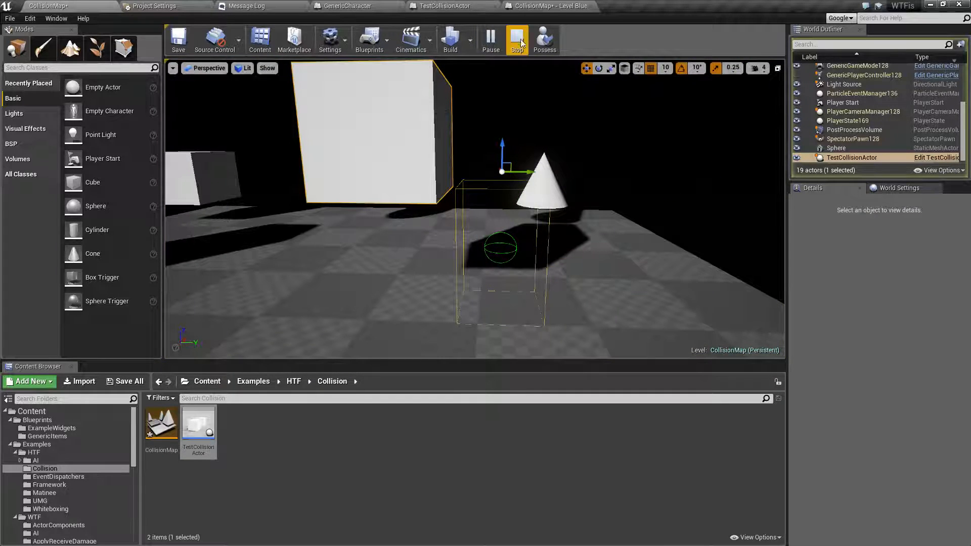
{"action": "left_click", "coordinate": [520, 36]}
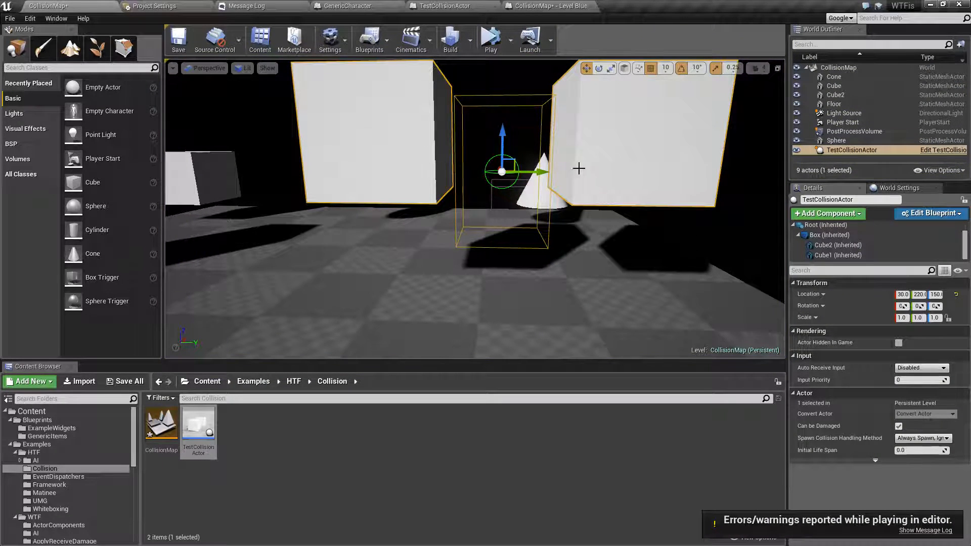
Inspect the collision settings of TestCollisionActor's Cube1 and Cube2, and reapply the NoCollision preset to Cube2
{"action": "right_click_drag", "start_coordinate": [569, 170], "coordinate": [579, 170]}
{"action": "left_click", "coordinate": [875, 246]}
{"action": "left_click", "coordinate": [818, 253]}
{"action": "scroll", "coordinate": [894, 343], "scroll_direction": "down", "scroll_amount": 3}
{"action": "scroll", "coordinate": [882, 319], "scroll_direction": "down", "scroll_amount": 1}
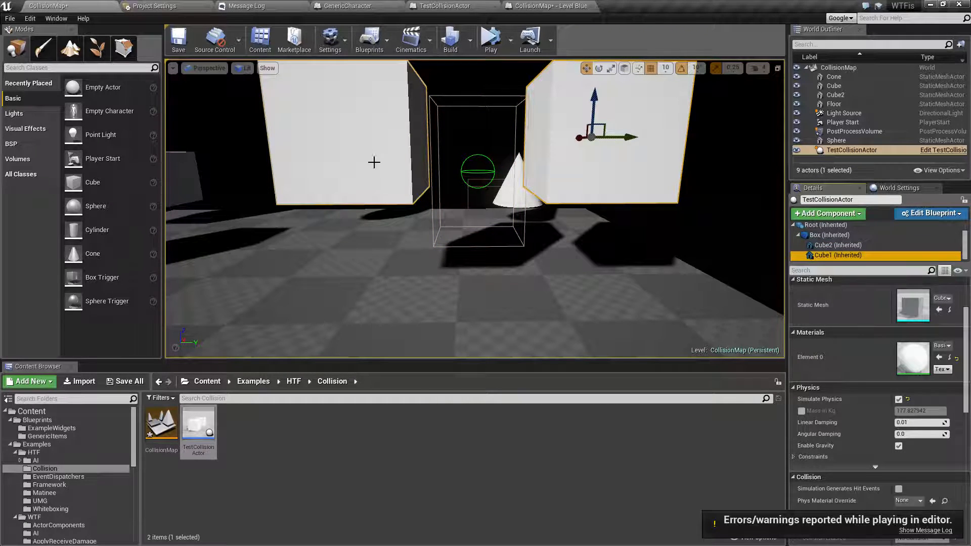
{"action": "left_click", "coordinate": [838, 245]}
{"action": "scroll", "coordinate": [913, 384], "scroll_direction": "down", "scroll_amount": 10}
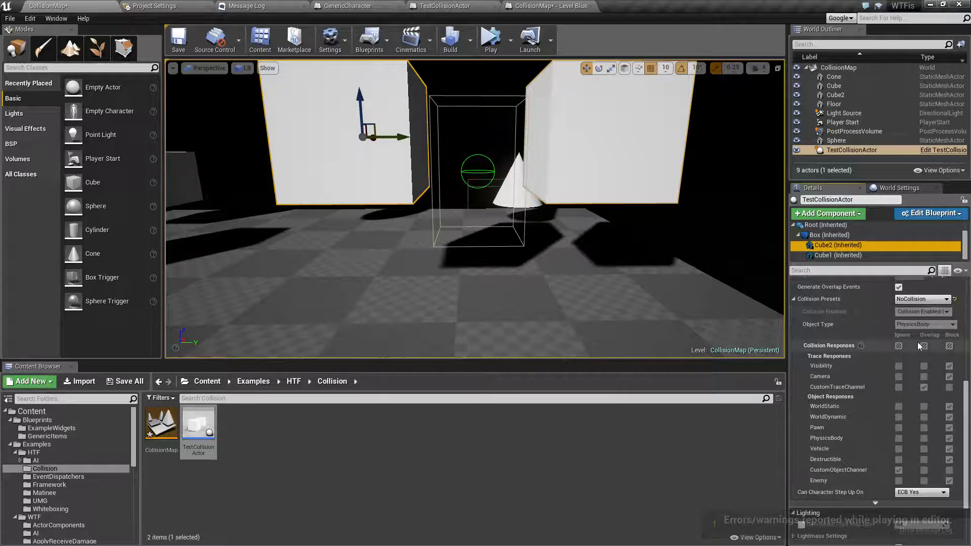
{"action": "left_click", "coordinate": [909, 301]}
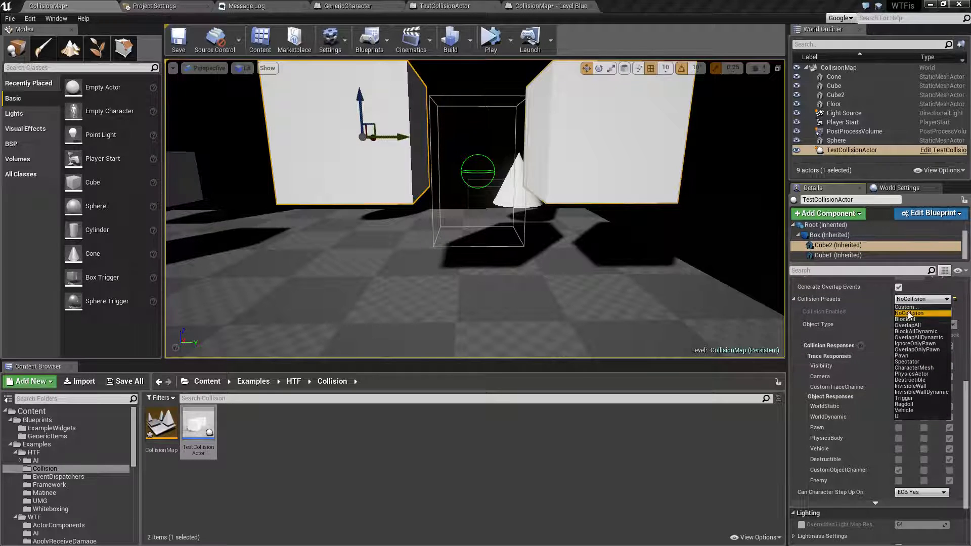
{"action": "left_click", "coordinate": [911, 314]}
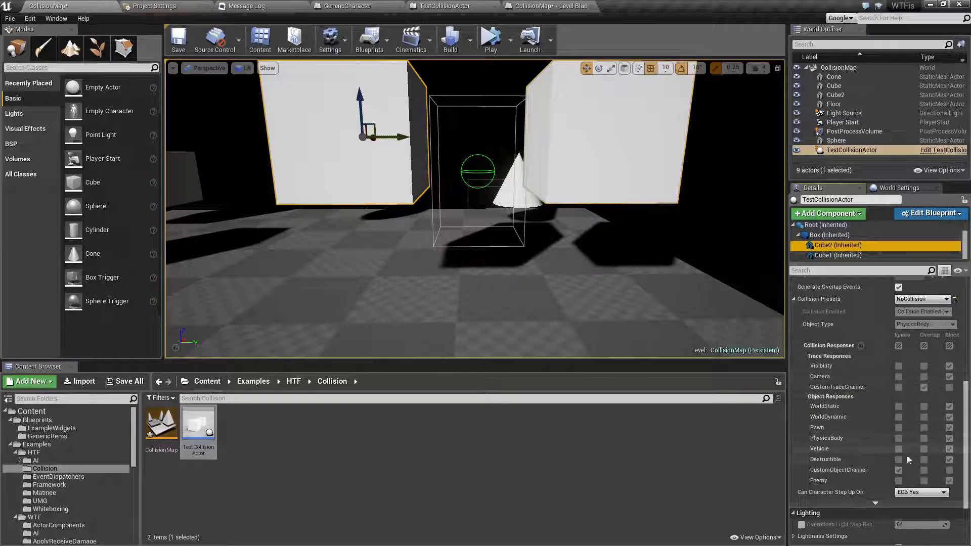
Select the standalone Cube2 actor in the level and try several Collision Presets on it, ending with NoCollision
{"action": "key", "text": "a"}
{"action": "right_click_drag", "start_coordinate": [488, 268], "coordinate": [488, 220]}
{"action": "left_click", "coordinate": [488, 221]}
{"action": "left_click", "coordinate": [923, 299]}
{"action": "left_click", "coordinate": [922, 328]}
{"action": "left_click", "coordinate": [921, 299]}
{"action": "left_click", "coordinate": [915, 404]}
{"action": "left_click", "coordinate": [920, 300]}
{"action": "left_click", "coordinate": [910, 313]}
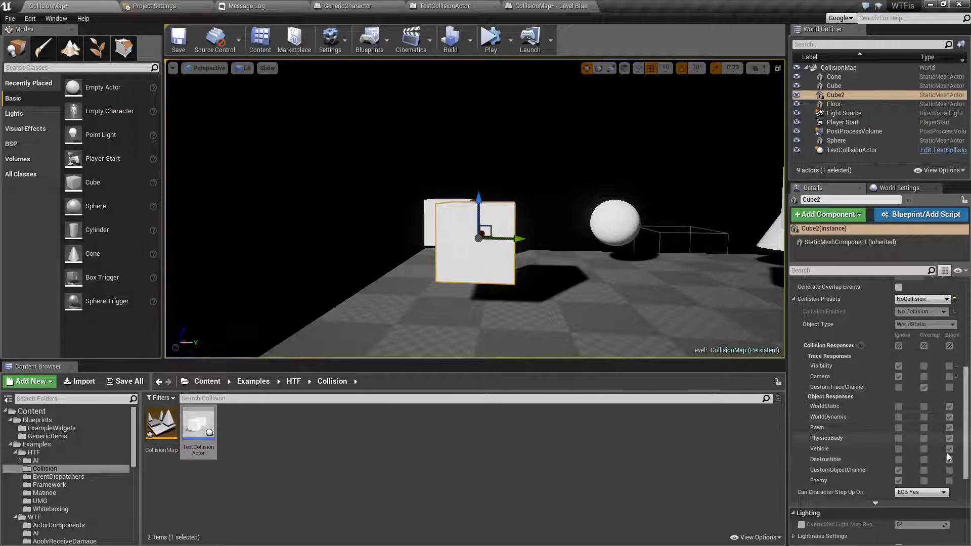
Cycle the standalone Cube2's Collision Presets through BlockAll, BlockAllDynamic, OverlapOnlyPawn and Vehicle, and return to NoCollision
{"action": "left_click", "coordinate": [923, 299]}
{"action": "left_click", "coordinate": [921, 326]}
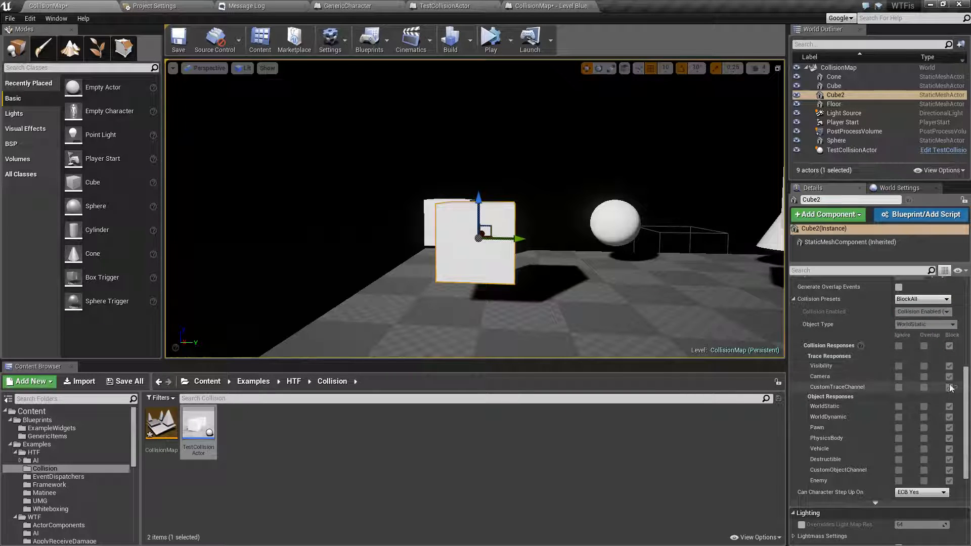
{"action": "left_click", "coordinate": [924, 299]}
{"action": "left_click", "coordinate": [917, 332]}
{"action": "left_click", "coordinate": [924, 299]}
{"action": "left_click", "coordinate": [930, 350]}
{"action": "left_click", "coordinate": [923, 299]}
{"action": "left_click", "coordinate": [912, 410]}
{"action": "left_click", "coordinate": [919, 300]}
{"action": "left_click", "coordinate": [912, 314]}
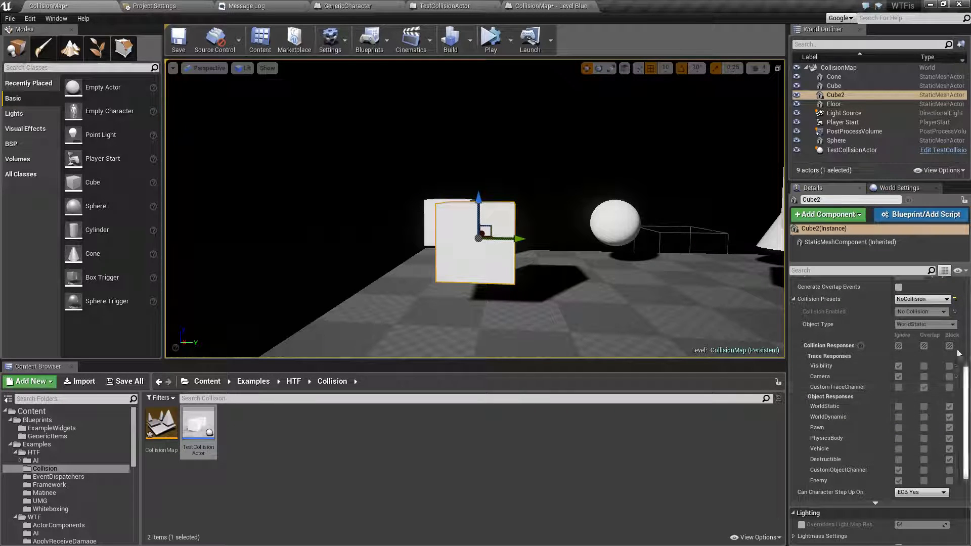
Try Custom and BlockAllDynamic on the standalone Cube2, and set its Collision Presets to InvisibleWallDynamic
{"action": "left_click", "coordinate": [922, 299]}
{"action": "left_click", "coordinate": [911, 313]}
{"action": "left_click", "coordinate": [922, 299]}
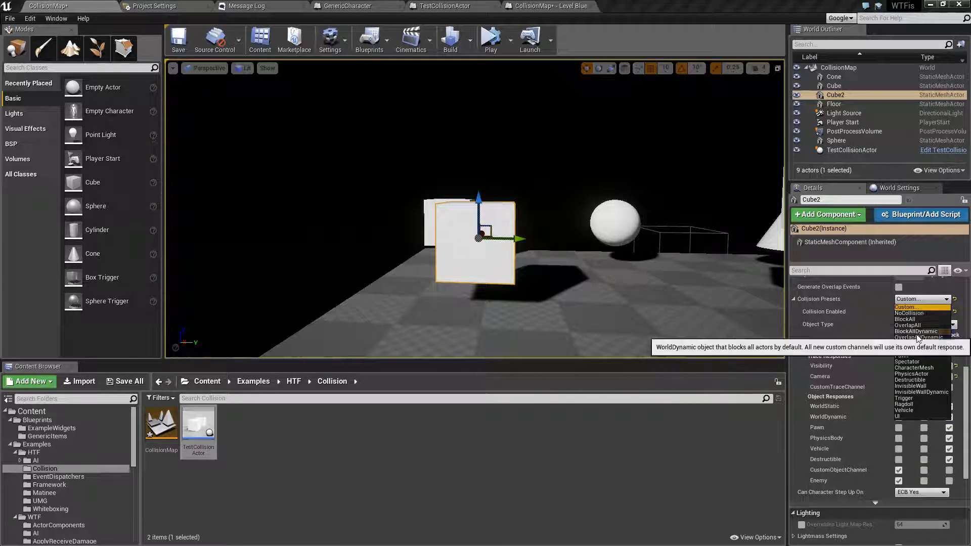
{"action": "left_click", "coordinate": [917, 332]}
{"action": "left_click", "coordinate": [925, 298]}
{"action": "left_click", "coordinate": [924, 332]}
{"action": "left_click", "coordinate": [921, 299]}
{"action": "left_click", "coordinate": [920, 392]}
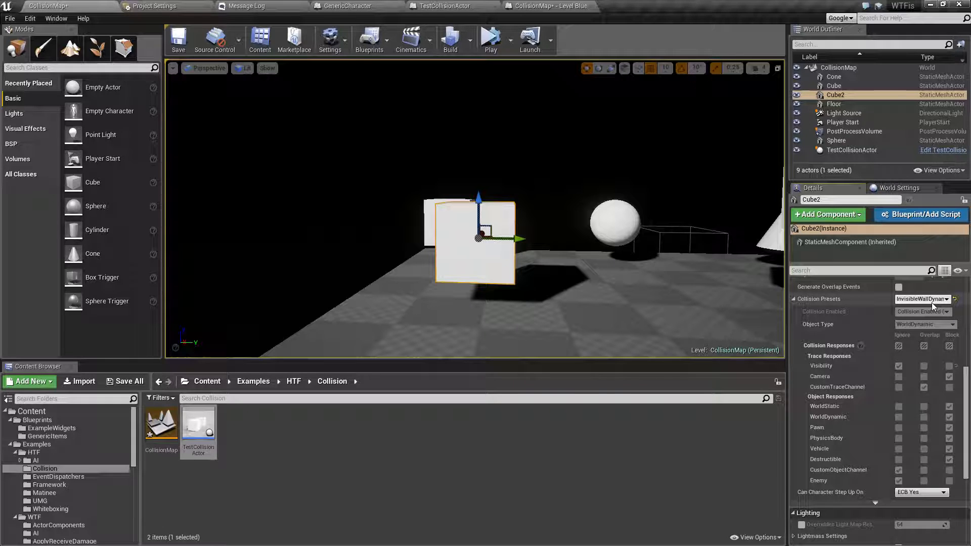
Simulate the level, look around at the objects in the scene, and stop the simulation
{"action": "right_click_drag", "start_coordinate": [527, 214], "coordinate": [601, 196]}
{"action": "right_click_drag", "start_coordinate": [562, 281], "coordinate": [478, 268]}
{"action": "left_click", "coordinate": [493, 44]}
{"action": "mouse_move", "coordinate": [567, 248]}
{"action": "right_mouse_down"}
{"action": "mouse_move", "coordinate": [652, 248]}
{"action": "mouse_move", "coordinate": [582, 248]}
{"action": "right_mouse_up"}
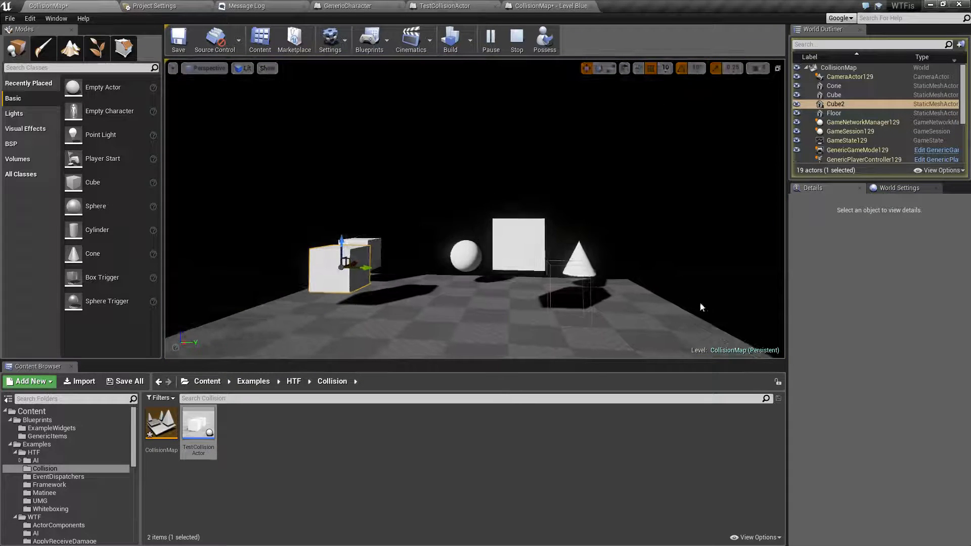
{"action": "left_click", "coordinate": [601, 293]}
{"action": "right_click_drag", "start_coordinate": [601, 293], "coordinate": [653, 293]}
{"action": "left_click", "coordinate": [516, 40]}
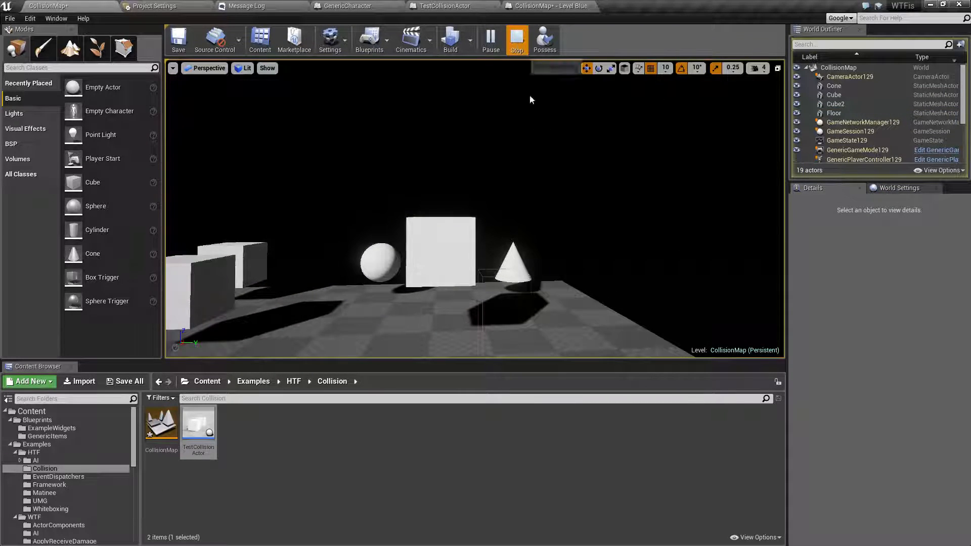
Select TestCollisionActor's Cube1 and set its Collision Presets to BlockAll
{"action": "right_click_drag", "start_coordinate": [533, 277], "coordinate": [634, 268]}
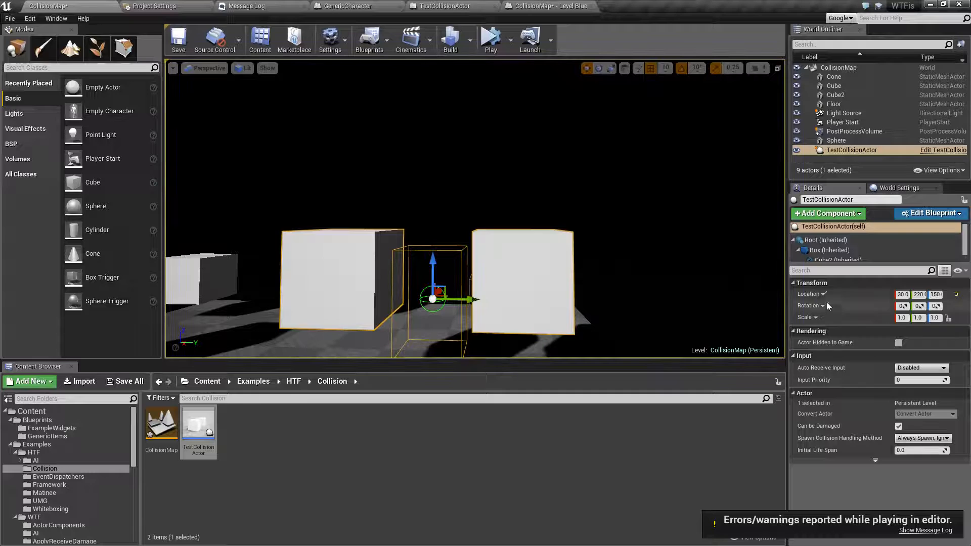
{"action": "scroll", "coordinate": [823, 258], "scroll_direction": "down", "scroll_amount": 1}
{"action": "left_click", "coordinate": [833, 255]}
{"action": "right_click_drag", "start_coordinate": [749, 283], "coordinate": [755, 354]}
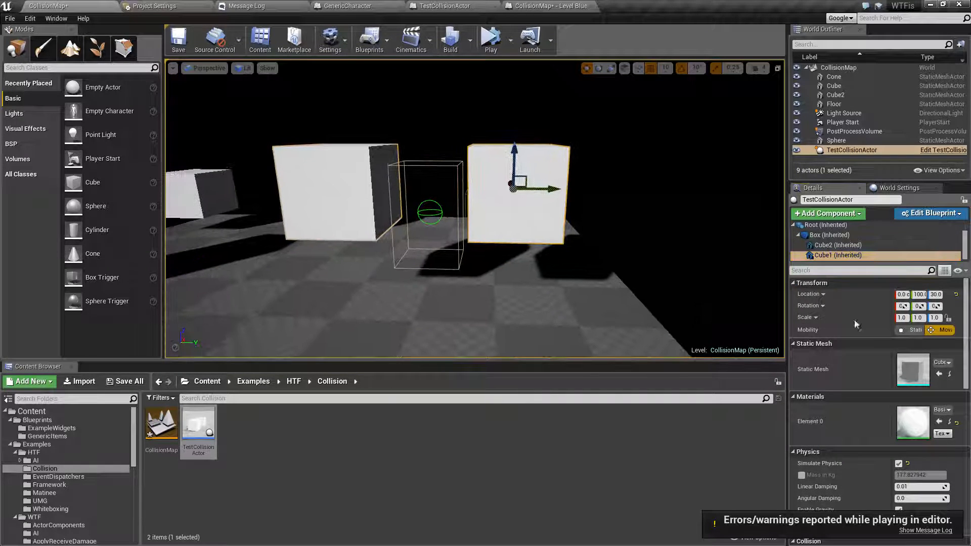
{"action": "scroll", "coordinate": [860, 344], "scroll_direction": "down", "scroll_amount": 3}
{"action": "scroll", "coordinate": [898, 353], "scroll_direction": "down", "scroll_amount": 2}
{"action": "scroll", "coordinate": [895, 393], "scroll_direction": "down", "scroll_amount": 2}
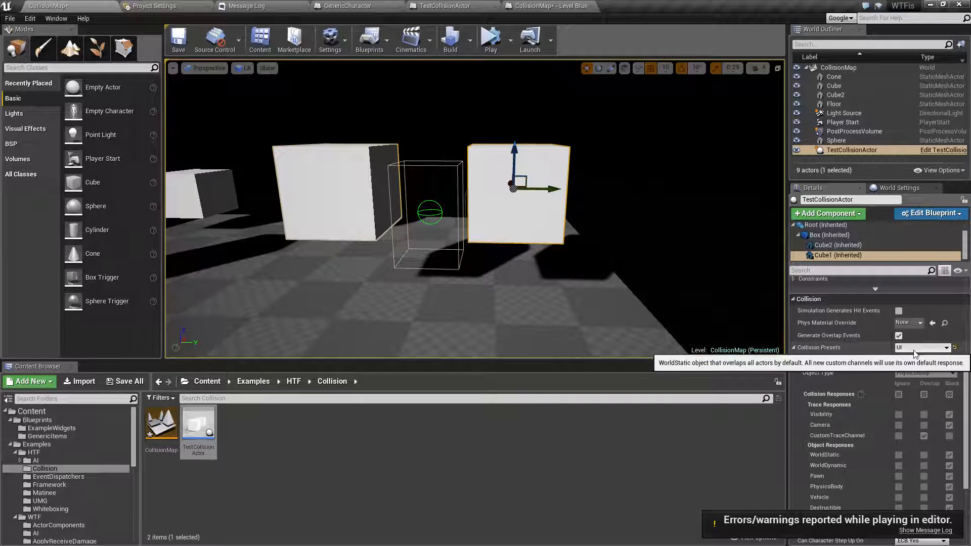
{"action": "left_click", "coordinate": [916, 348]}
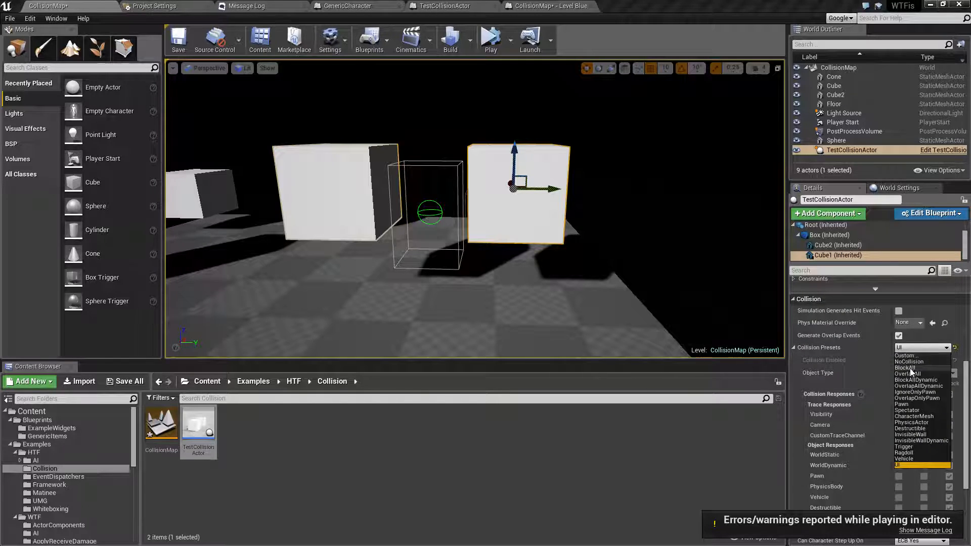
{"action": "left_click", "coordinate": [910, 369]}
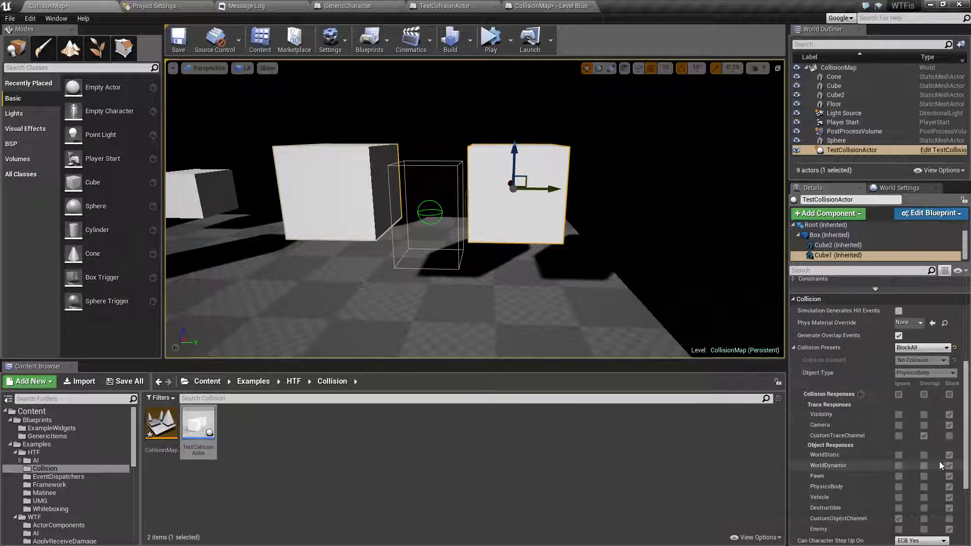
{"action": "scroll", "coordinate": [941, 463], "scroll_direction": "down", "scroll_amount": 2}
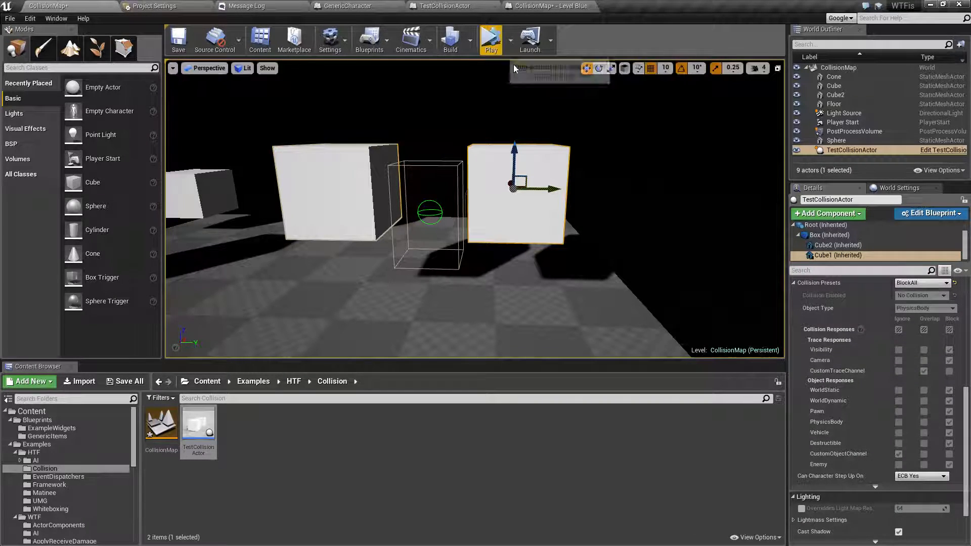
Set Cube1's Collision Presets to UI, and run a brief simulation of the level
{"action": "left_click", "coordinate": [909, 284]}
{"action": "left_click", "coordinate": [903, 400]}
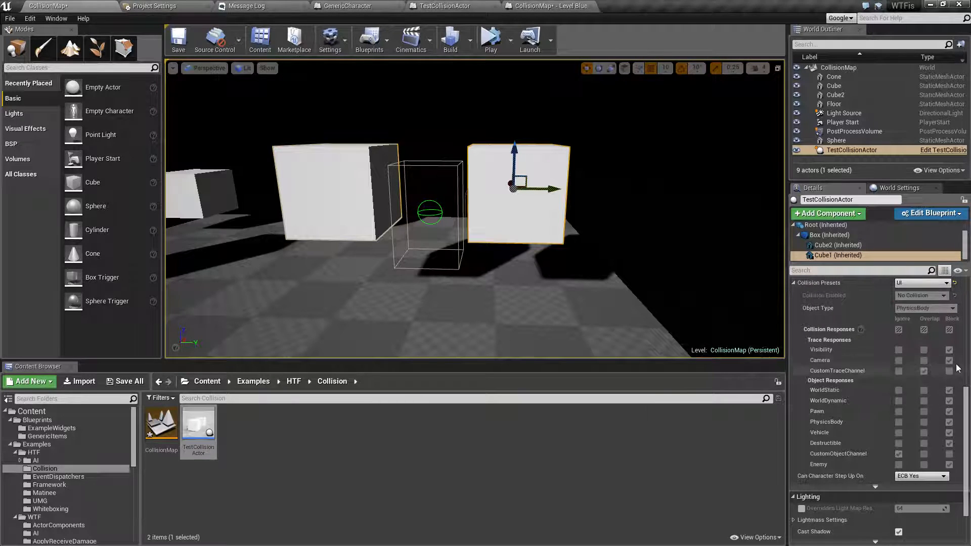
{"action": "left_click", "coordinate": [490, 40]}
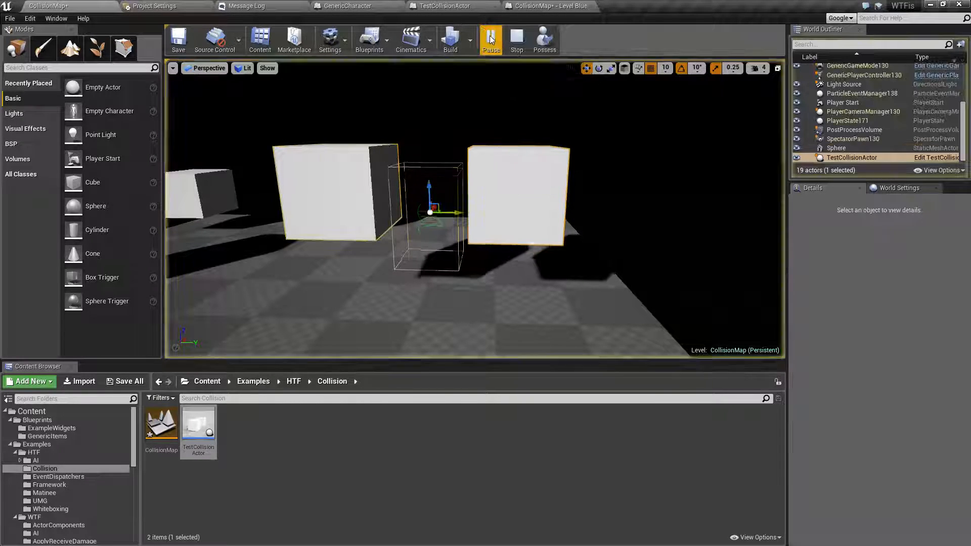
{"action": "left_click", "coordinate": [514, 40]}
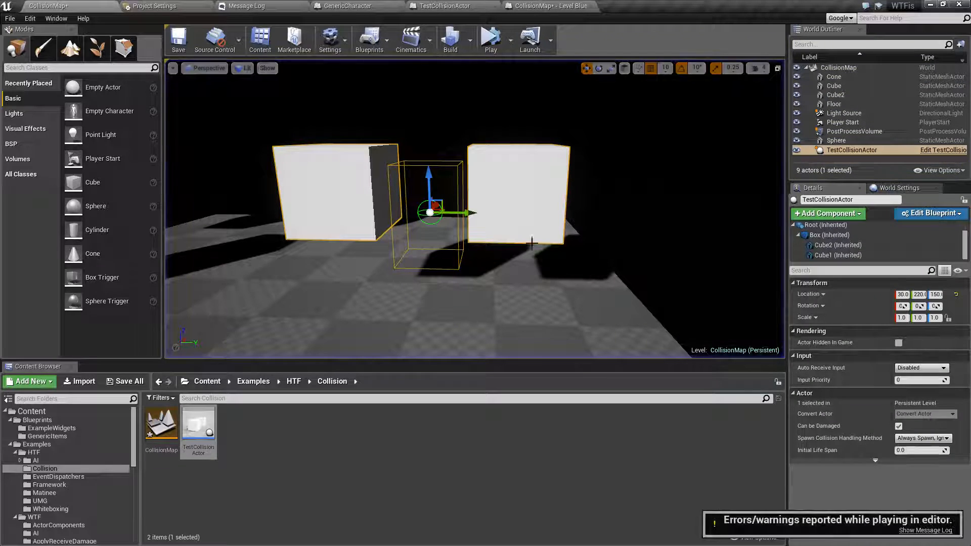
Review the collision responses of TestCollisionActor's Cube1 and try the BlockAll preset on it
{"action": "left_click", "coordinate": [850, 244]}
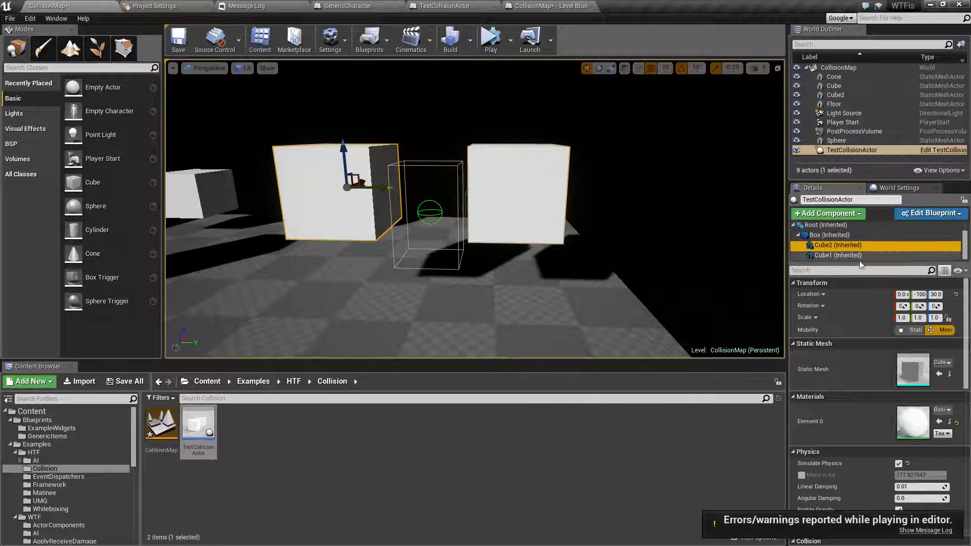
{"action": "left_click", "coordinate": [836, 255]}
{"action": "scroll", "coordinate": [880, 373], "scroll_direction": "down", "scroll_amount": 5}
{"action": "scroll", "coordinate": [881, 404], "scroll_direction": "down", "scroll_amount": 5}
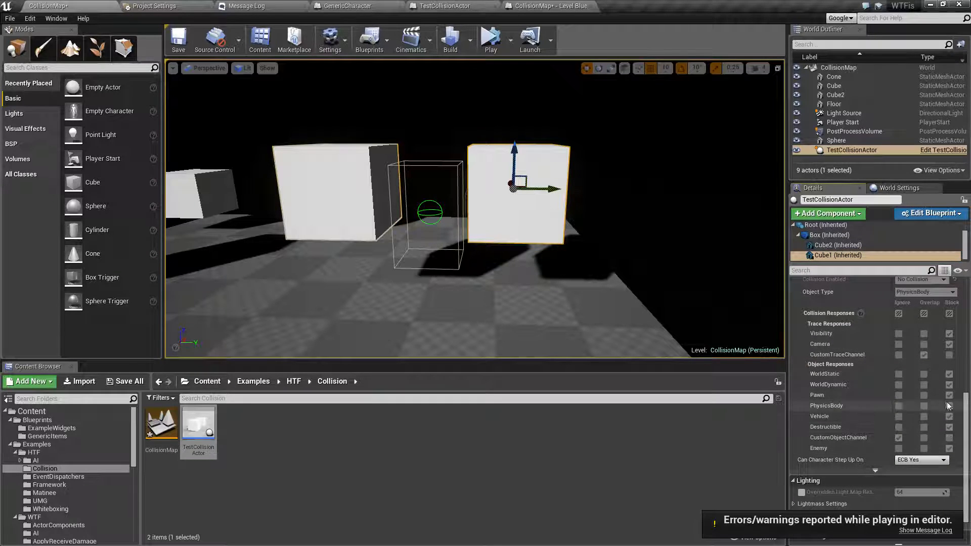
{"action": "scroll", "coordinate": [924, 333], "scroll_direction": "up", "scroll_amount": 3}
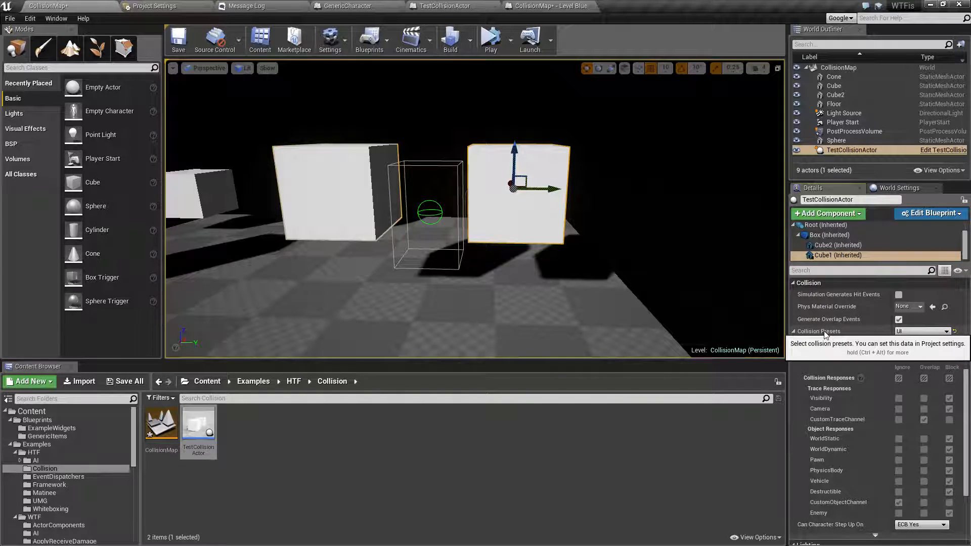
{"action": "left_click", "coordinate": [911, 336]}
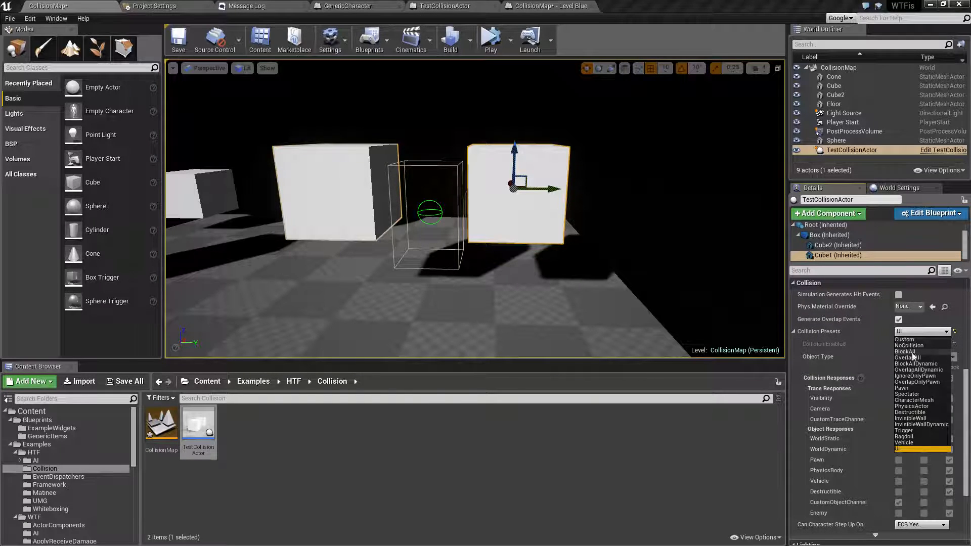
{"action": "left_click", "coordinate": [912, 352]}
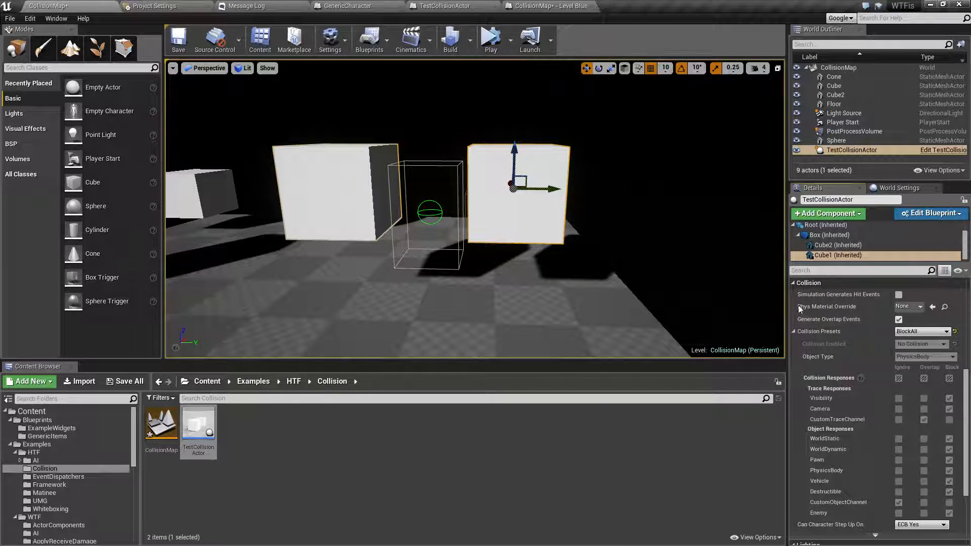
Set Cube1's Collision Presets to BlockAllDynamic, and run a brief simulation of the level
{"action": "left_click", "coordinate": [921, 331]}
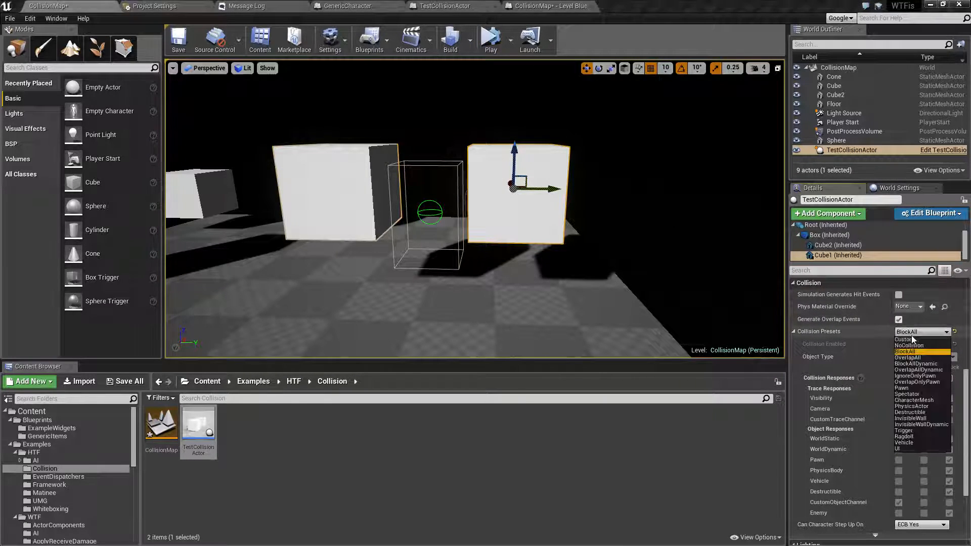
{"action": "left_click", "coordinate": [915, 364]}
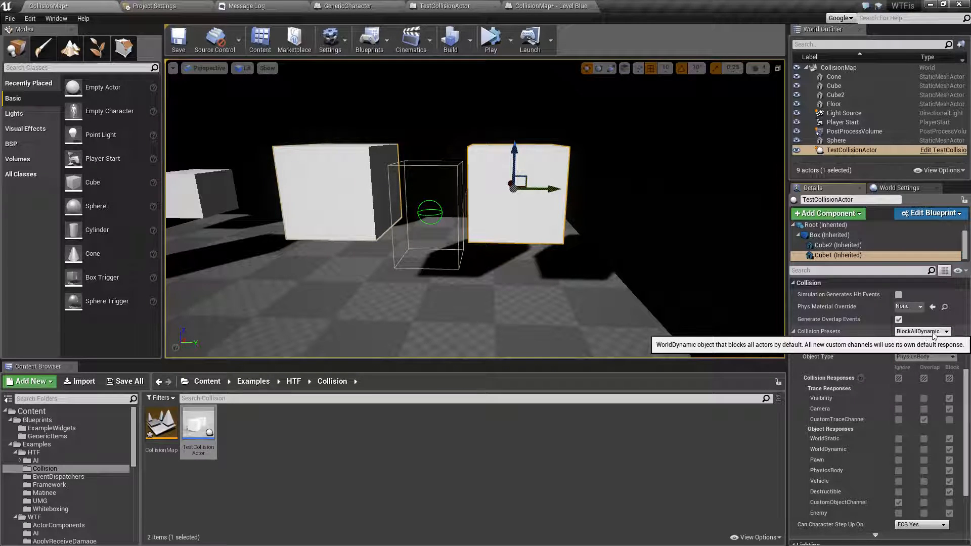
{"action": "left_click", "coordinate": [493, 44]}
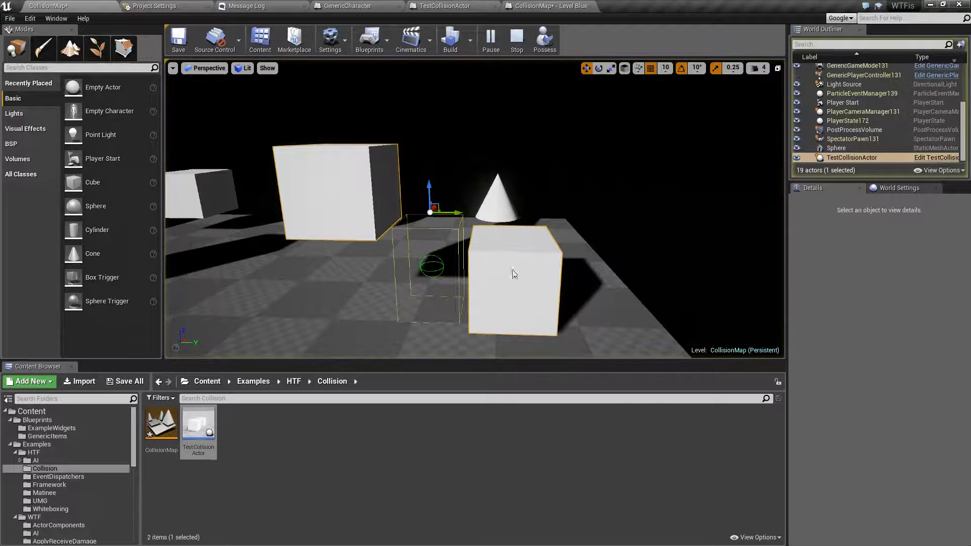
{"action": "left_click", "coordinate": [517, 39]}
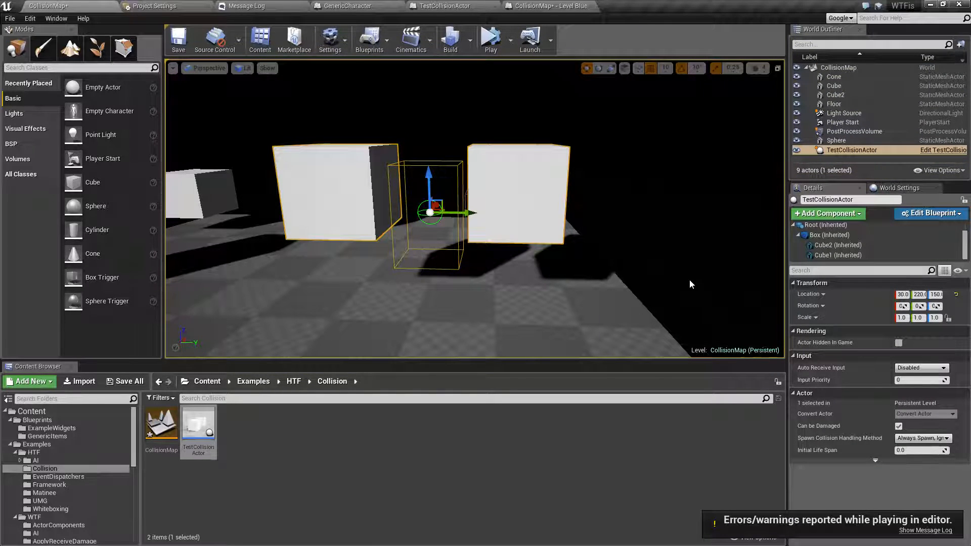
Compare OverlapAll and BlockAllDynamic on the standalone Cube2 actor, and leave its Collision Presets set to OverlapAll
{"action": "left_click", "coordinate": [345, 213]}
{"action": "key", "text": "f"}
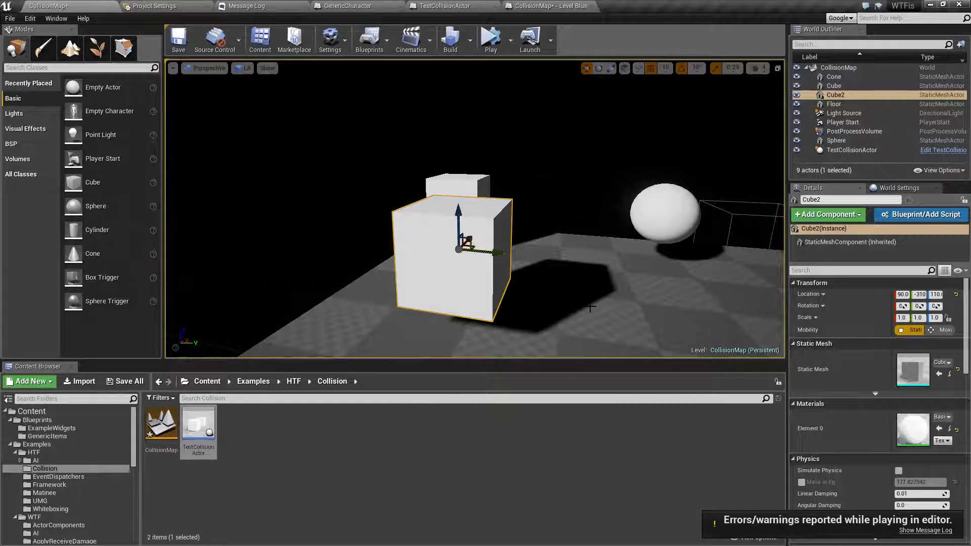
{"action": "scroll", "coordinate": [934, 468], "scroll_direction": "down", "scroll_amount": 10}
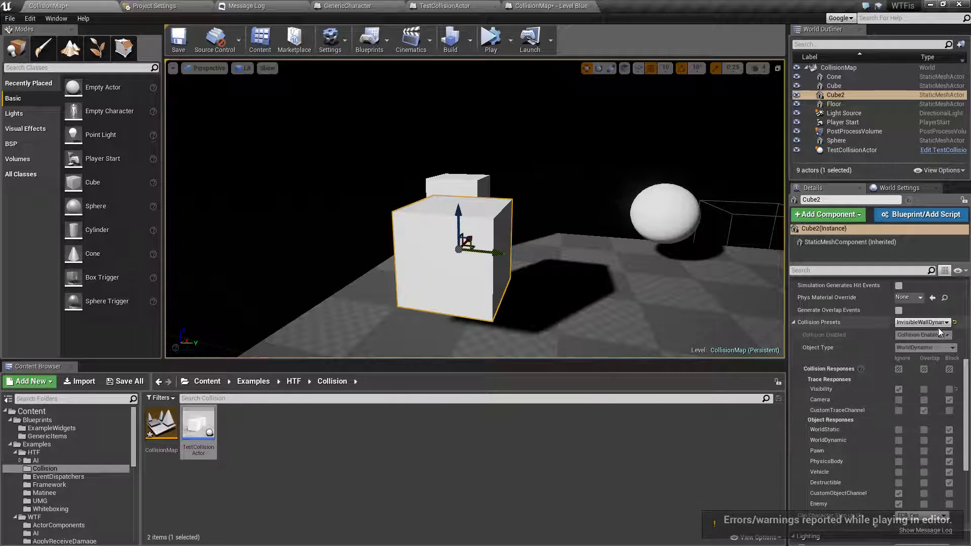
{"action": "left_click", "coordinate": [937, 324]}
{"action": "left_click", "coordinate": [916, 357]}
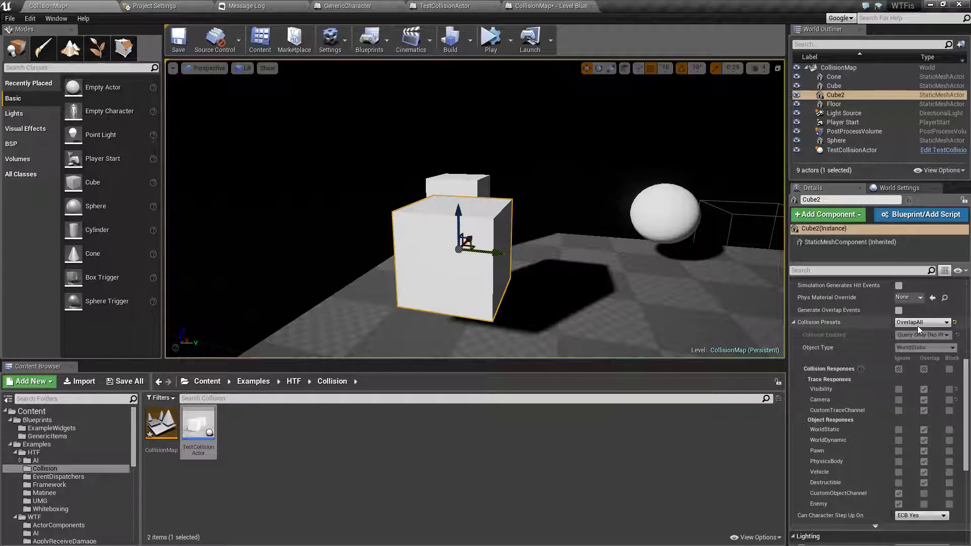
{"action": "left_click", "coordinate": [918, 325]}
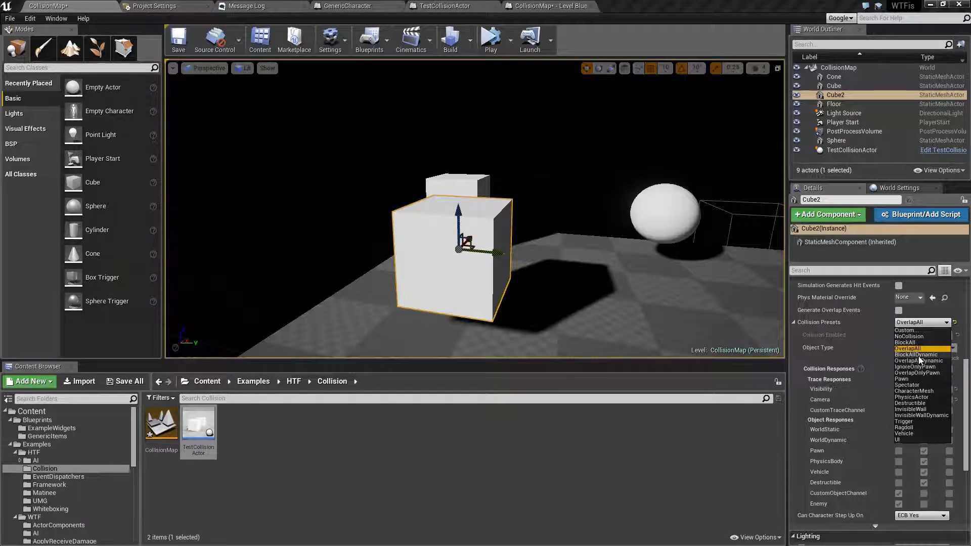
{"action": "left_click", "coordinate": [917, 355]}
{"action": "left_click", "coordinate": [914, 326]}
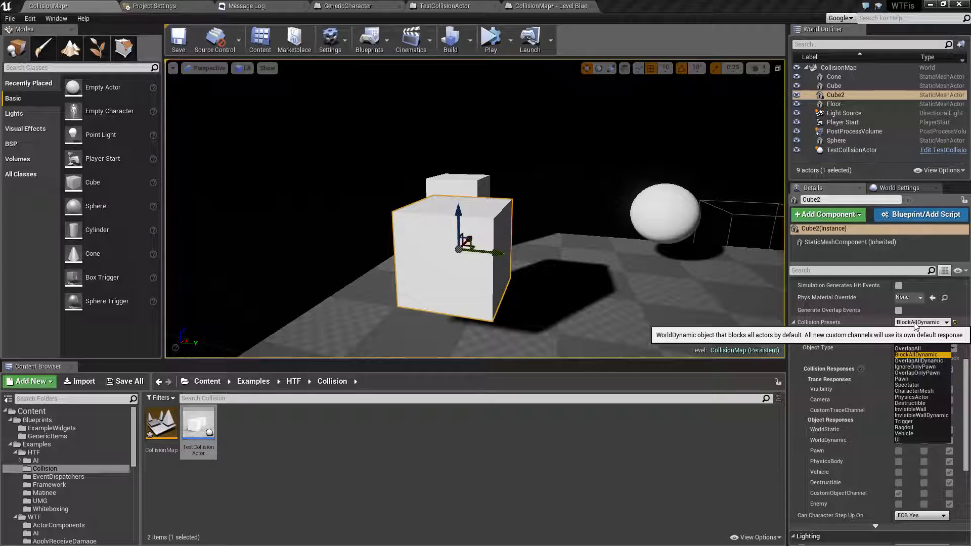
{"action": "left_click", "coordinate": [915, 349]}
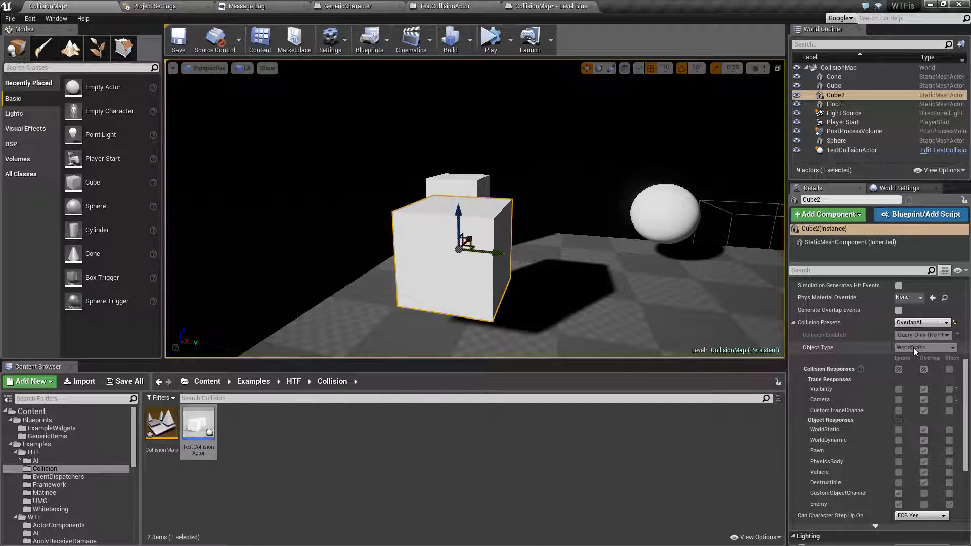
Compare the BlockAllDynamic, OverlapAllDynamic, IgnoreOnlyPawn and OverlapOnlyPawn presets on Cube2, ending on BlockAllDynamic
{"action": "left_click", "coordinate": [928, 322]}
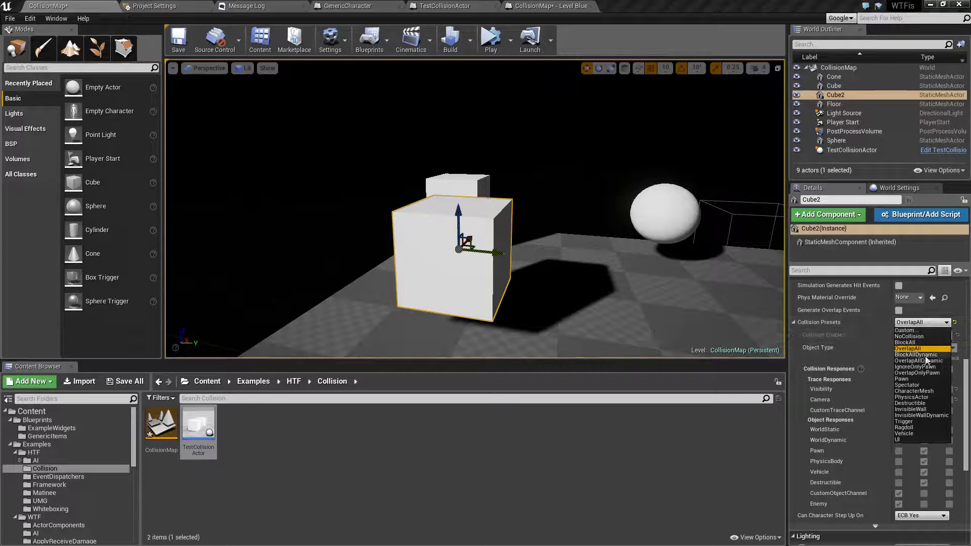
{"action": "left_click", "coordinate": [917, 355]}
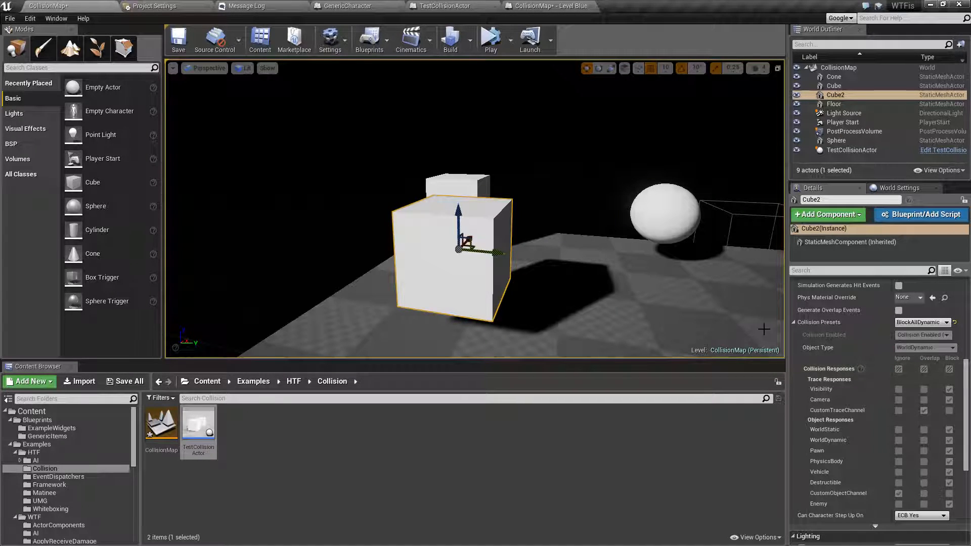
{"action": "left_click", "coordinate": [932, 323]}
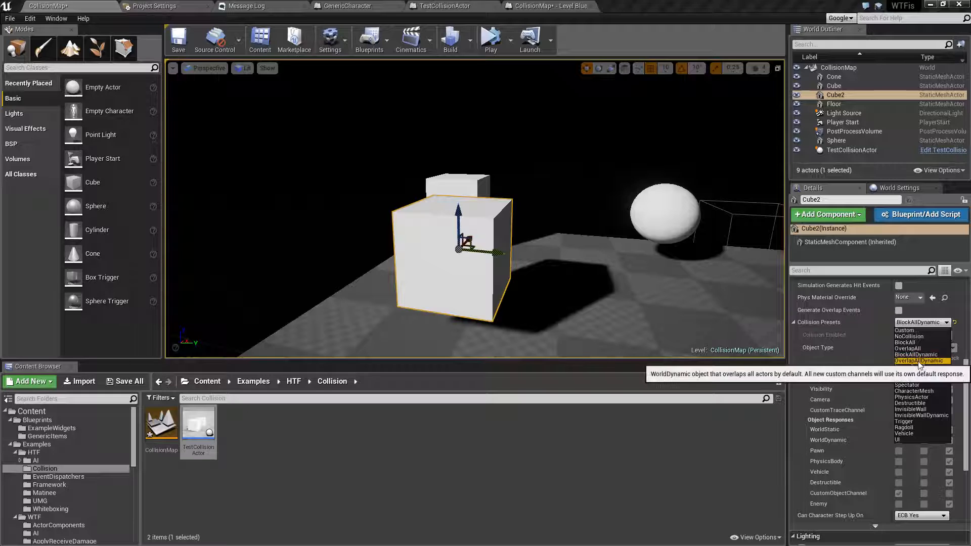
{"action": "left_click", "coordinate": [919, 361]}
{"action": "left_click", "coordinate": [923, 324]}
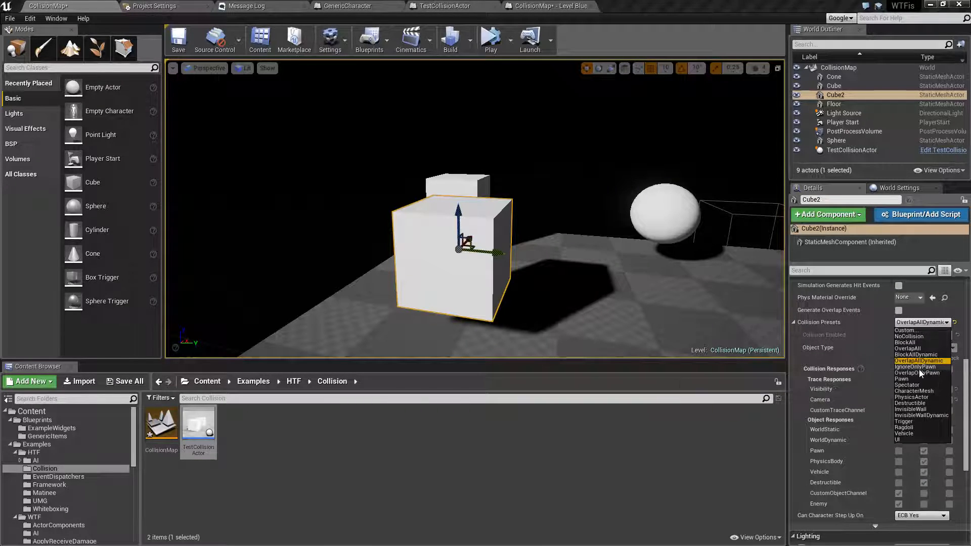
{"action": "left_click", "coordinate": [918, 368]}
{"action": "left_click", "coordinate": [931, 324]}
{"action": "left_click", "coordinate": [918, 373]}
{"action": "left_click", "coordinate": [924, 322]}
{"action": "left_click", "coordinate": [922, 354]}
Switch Cube2's Collision Presets to BlockAll for comparison, and return it to BlockAllDynamic
{"action": "left_click", "coordinate": [923, 324]}
{"action": "left_click", "coordinate": [923, 325]}
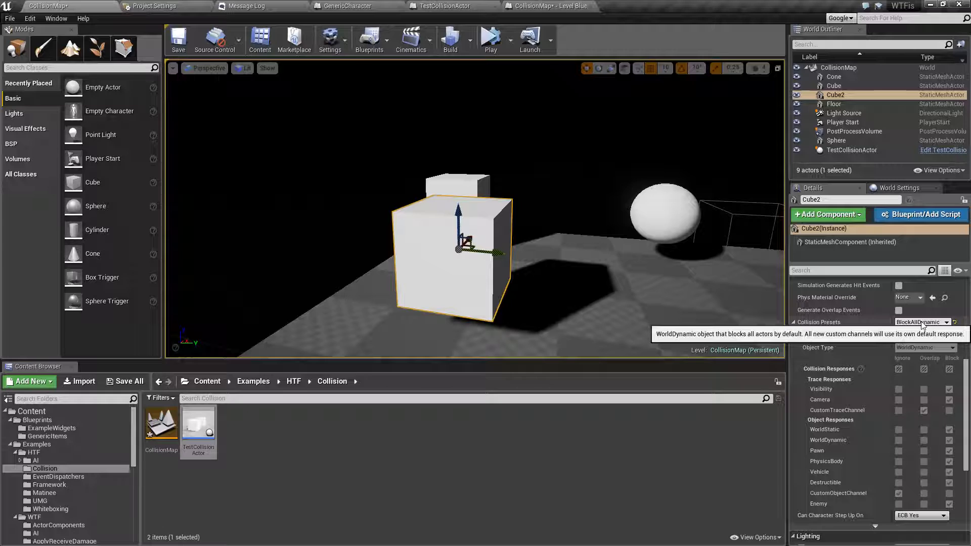
{"action": "left_click", "coordinate": [923, 323]}
{"action": "left_click", "coordinate": [923, 323]}
{"action": "left_click", "coordinate": [922, 324]}
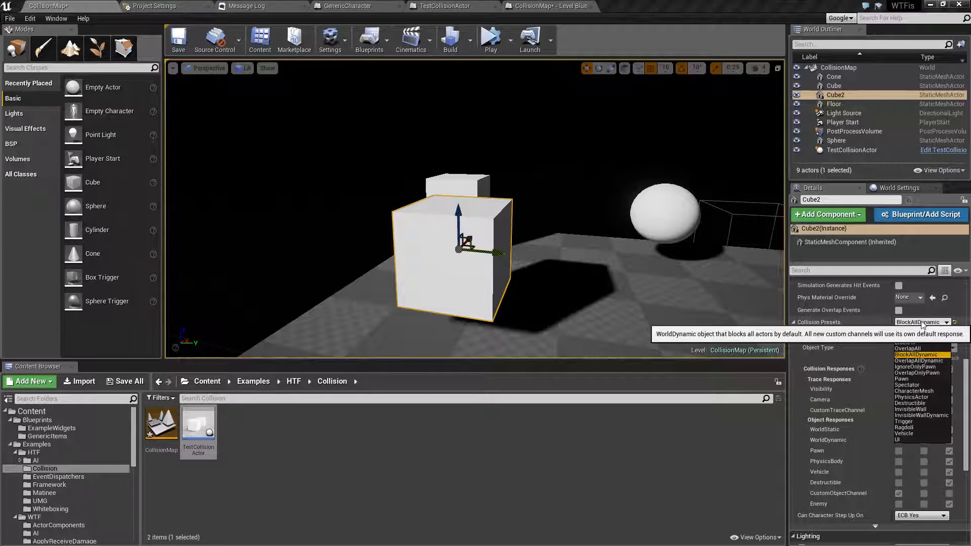
{"action": "left_click", "coordinate": [911, 342]}
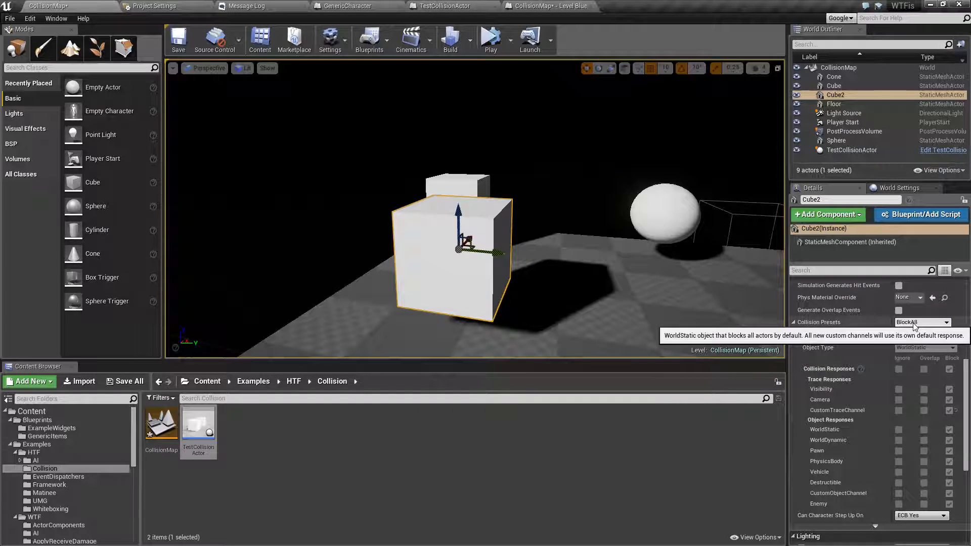
{"action": "left_click", "coordinate": [916, 327]}
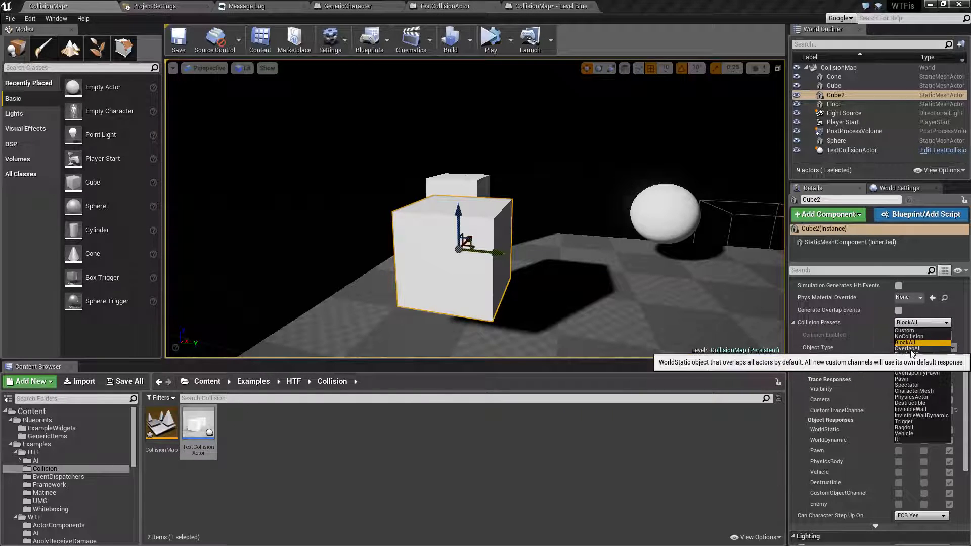
{"action": "left_click", "coordinate": [917, 355]}
{"action": "left_click", "coordinate": [914, 323]}
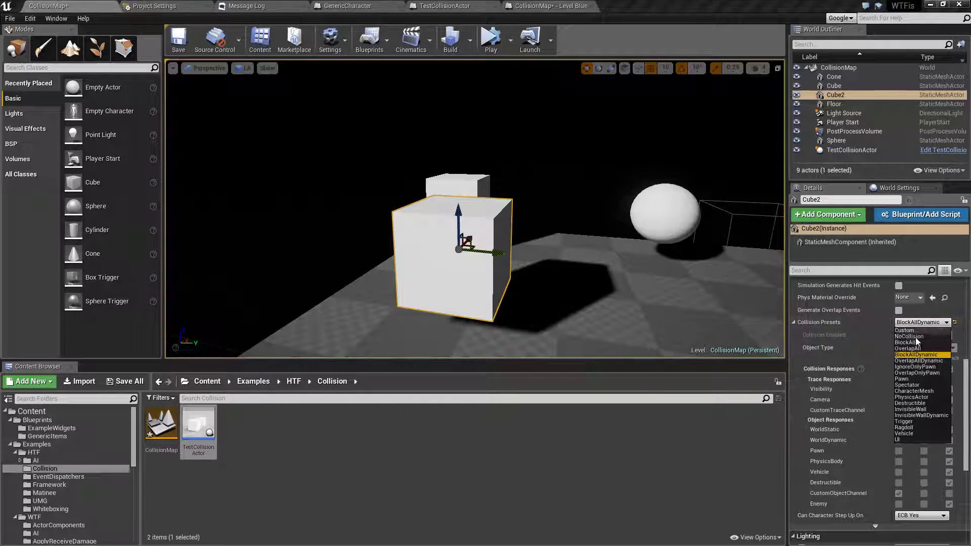
{"action": "left_click", "coordinate": [922, 351]}
{"action": "left_click", "coordinate": [916, 326]}
{"action": "left_click", "coordinate": [914, 354]}
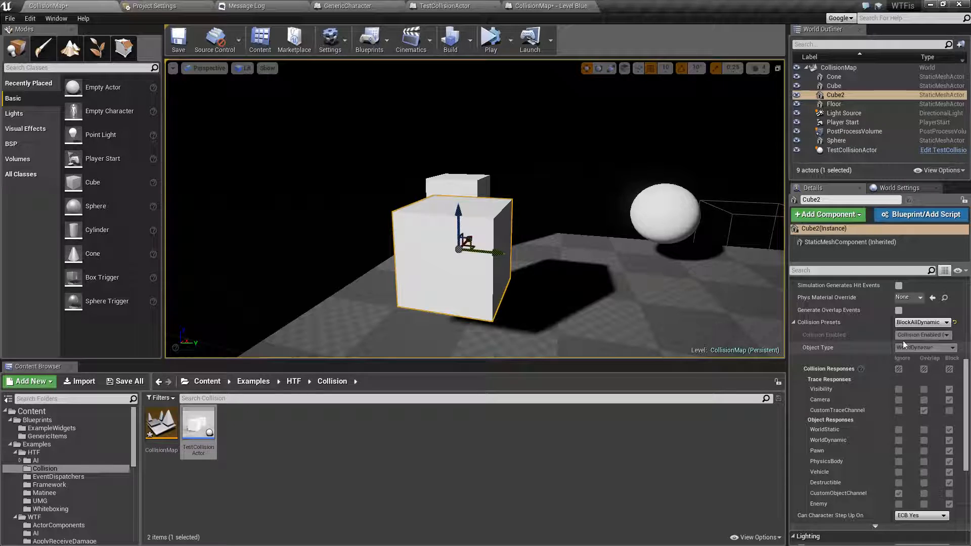
Set Cube2's Collision Presets to OverlapOnlyPawn and review the resulting collision settings
{"action": "left_click", "coordinate": [921, 322]}
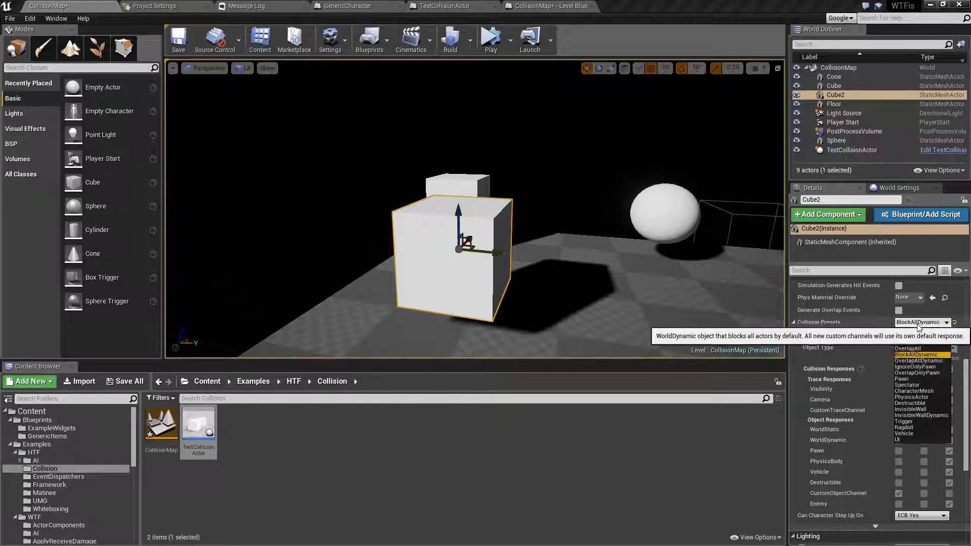
{"action": "left_click", "coordinate": [915, 373]}
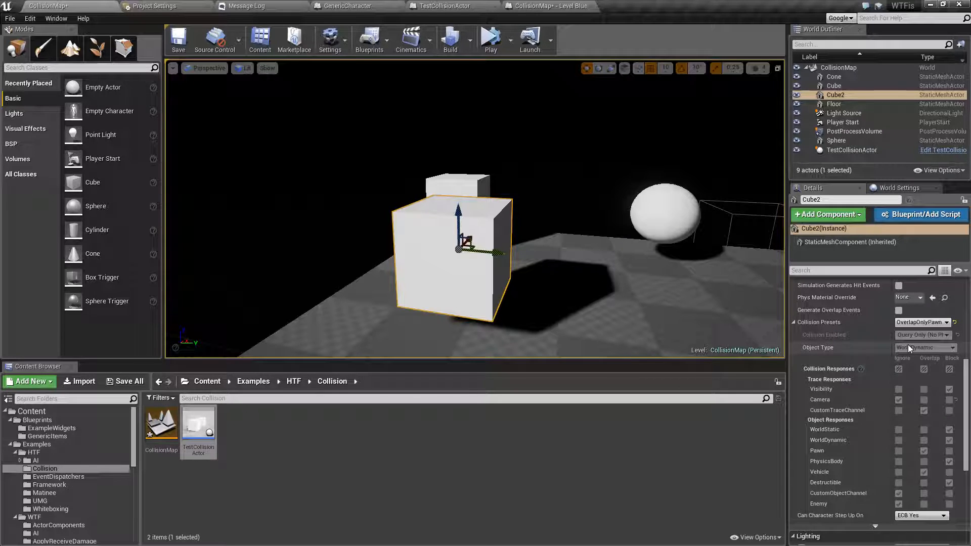
{"action": "scroll", "coordinate": [895, 409], "scroll_direction": "up", "scroll_amount": 2}
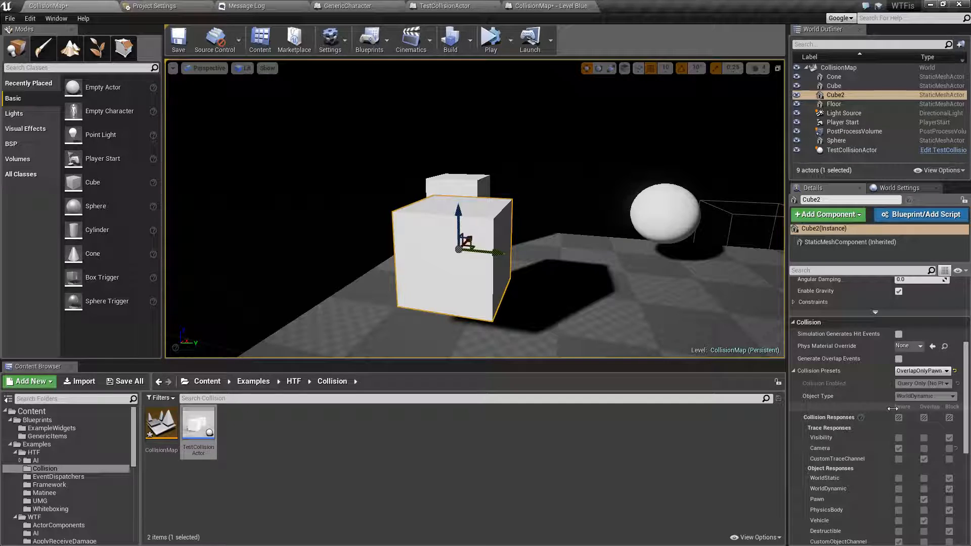
{"action": "scroll", "coordinate": [893, 409], "scroll_direction": "up", "scroll_amount": 1}
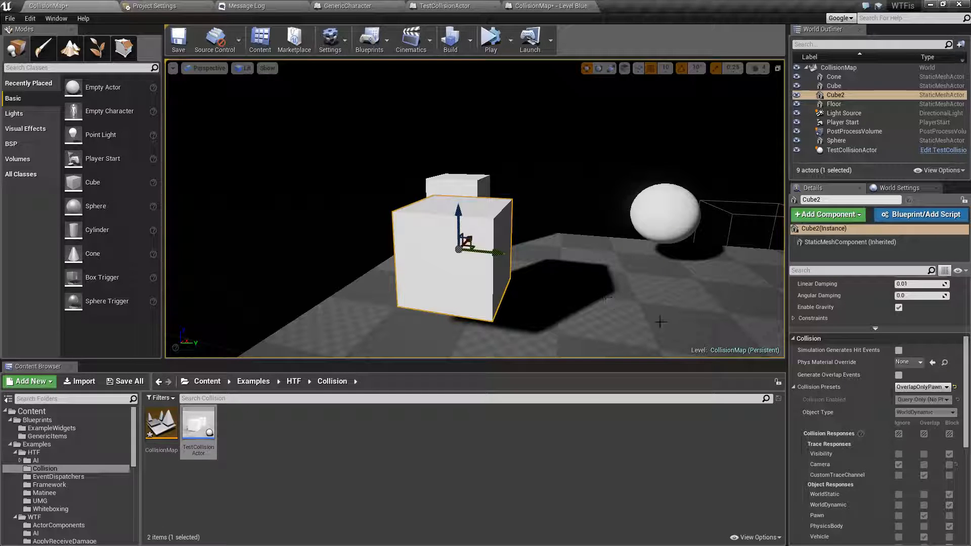
Check the project's collision settings and the Message Log, and return to the CollisionMap level
{"action": "left_click", "coordinate": [167, 6]}
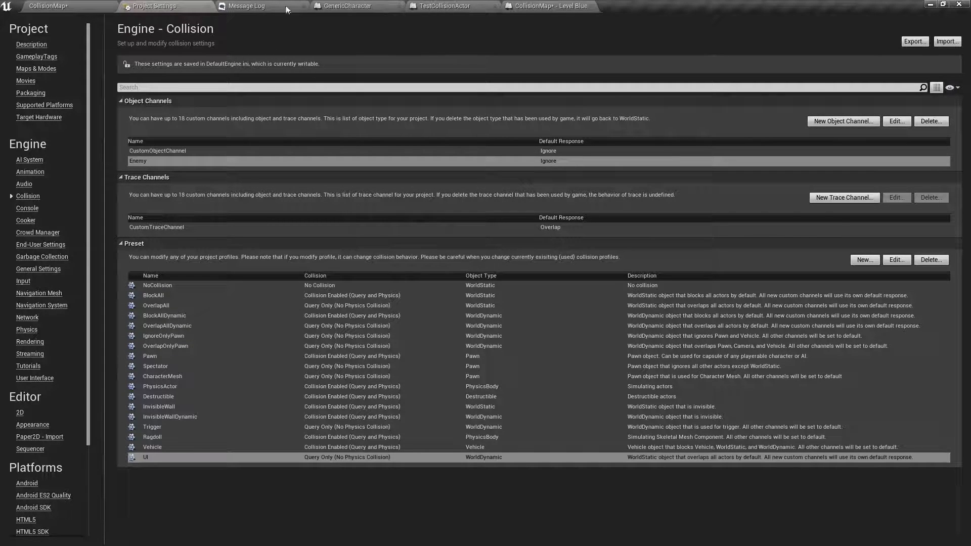
{"action": "left_click", "coordinate": [247, 6]}
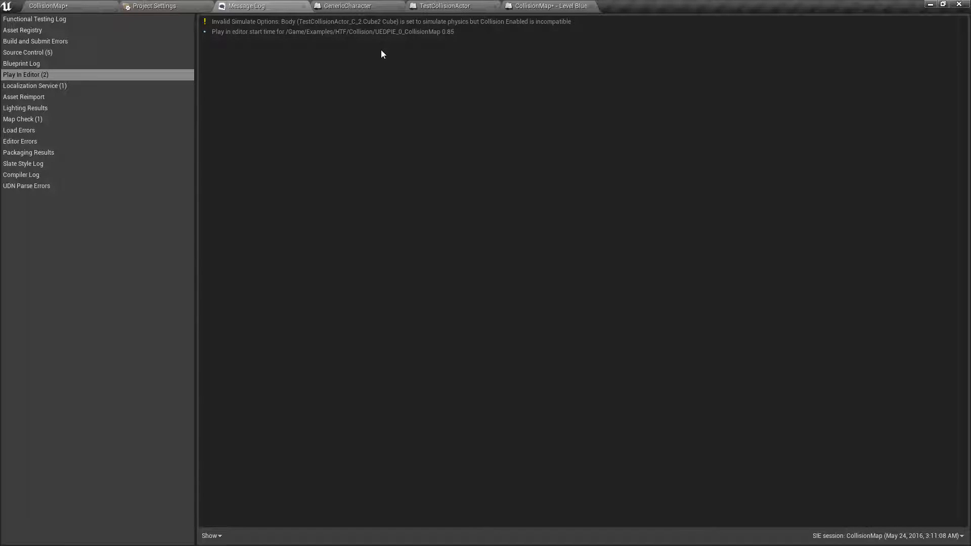
{"action": "left_click", "coordinate": [445, 6]}
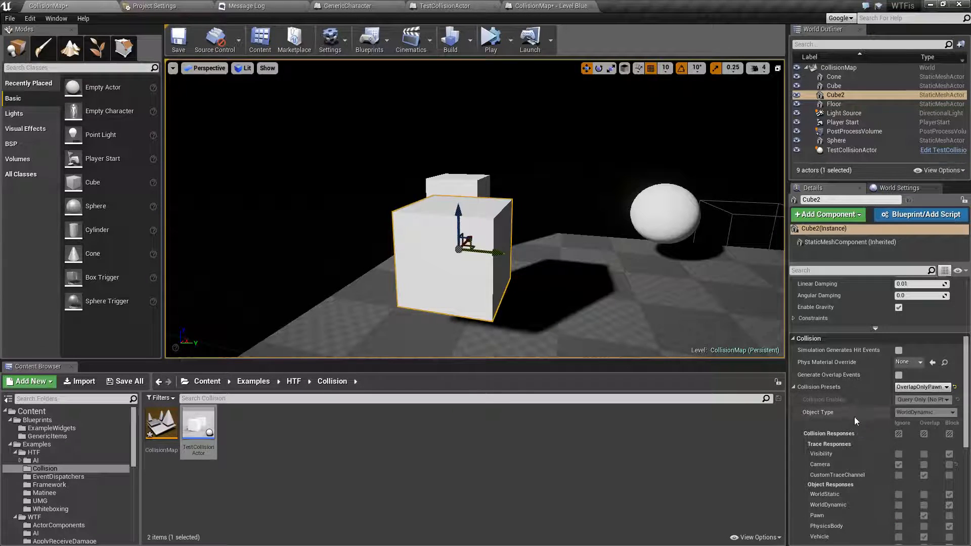
Examine Cube2's physics settings and its trace and object responses under the OverlapOnlyPawn preset
{"action": "scroll", "coordinate": [854, 417], "scroll_direction": "down", "scroll_amount": 2}
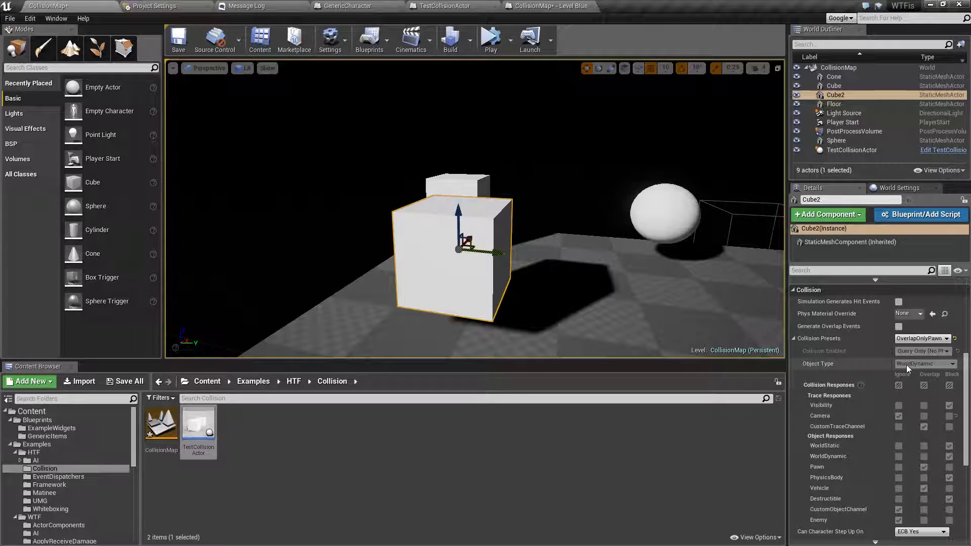
{"action": "scroll", "coordinate": [925, 429], "scroll_direction": "down", "scroll_amount": 1}
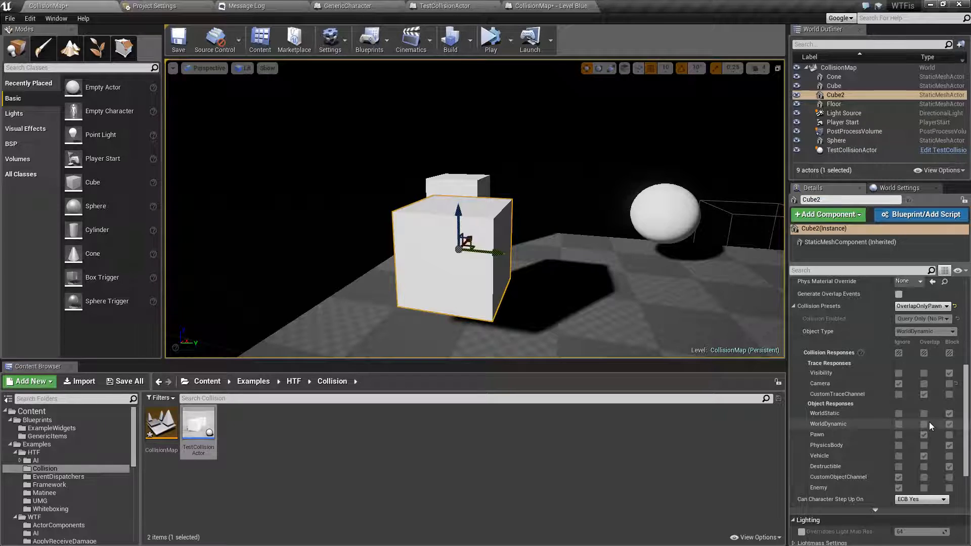
{"action": "scroll", "coordinate": [906, 414], "scroll_direction": "up", "scroll_amount": 1}
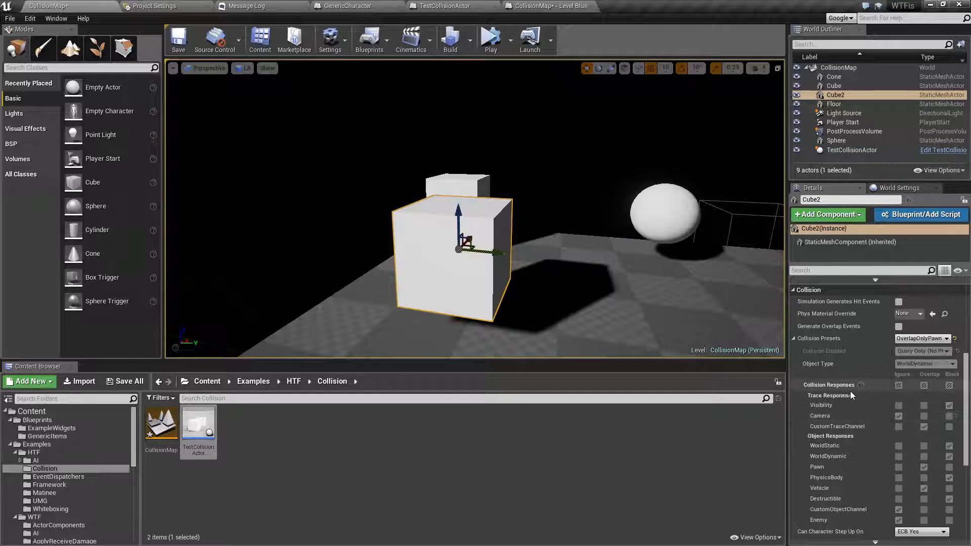
{"action": "scroll", "coordinate": [843, 506], "scroll_direction": "down", "scroll_amount": 1}
{"action": "scroll", "coordinate": [841, 503], "scroll_direction": "up", "scroll_amount": 2}
{"action": "scroll", "coordinate": [840, 499], "scroll_direction": "up", "scroll_amount": 1}
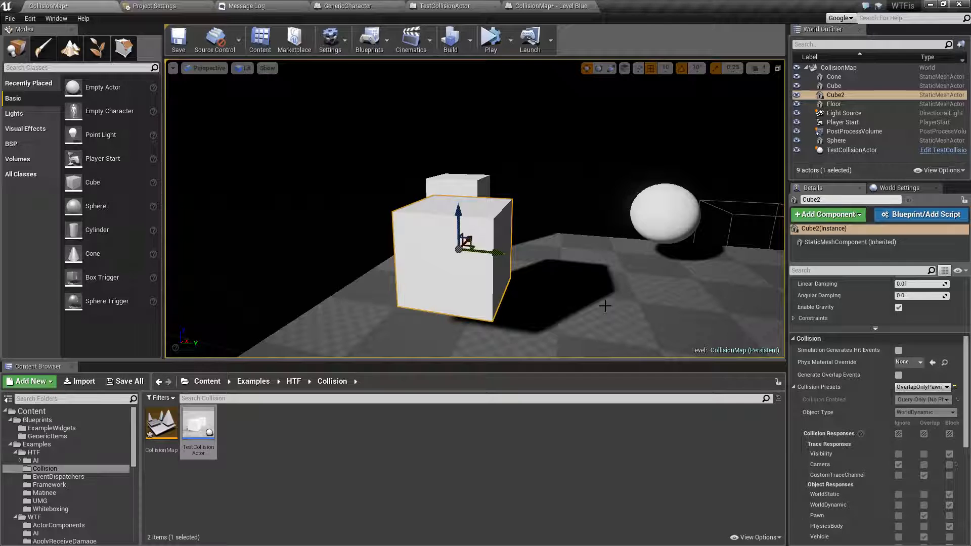
{"action": "scroll", "coordinate": [869, 420], "scroll_direction": "up", "scroll_amount": 4}
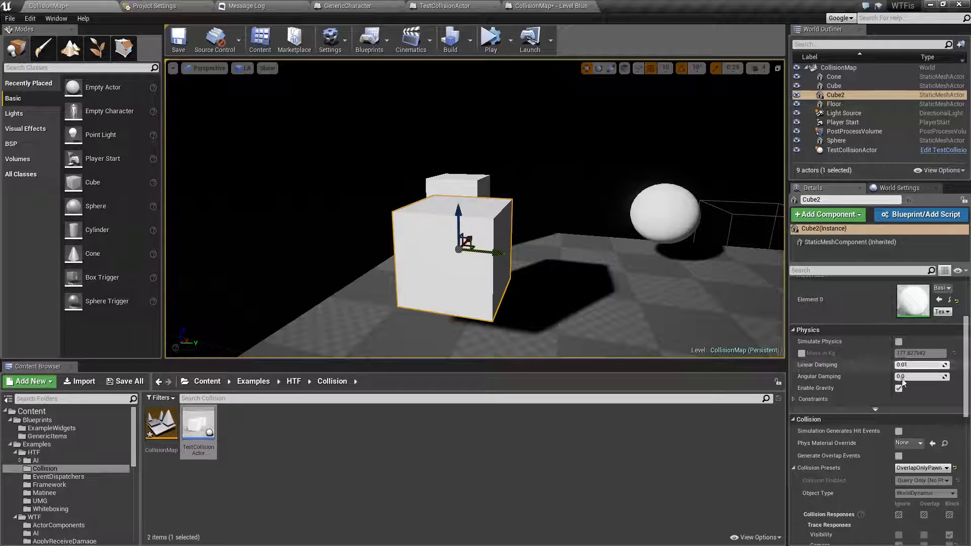
{"action": "scroll", "coordinate": [899, 355], "scroll_direction": "down", "scroll_amount": 3}
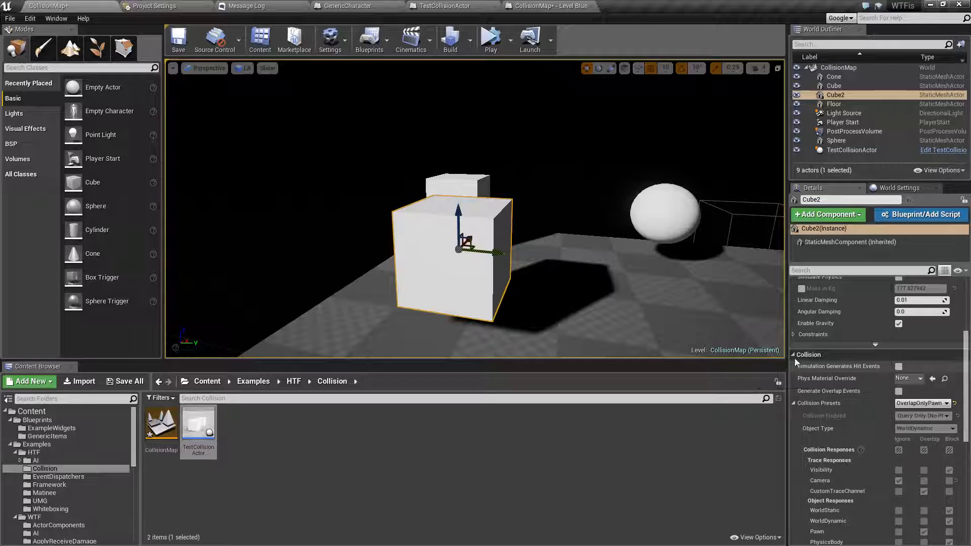
{"action": "right_click_drag", "start_coordinate": [590, 309], "coordinate": [557, 313]}
{"action": "scroll", "coordinate": [883, 474], "scroll_direction": "down", "scroll_amount": 2}
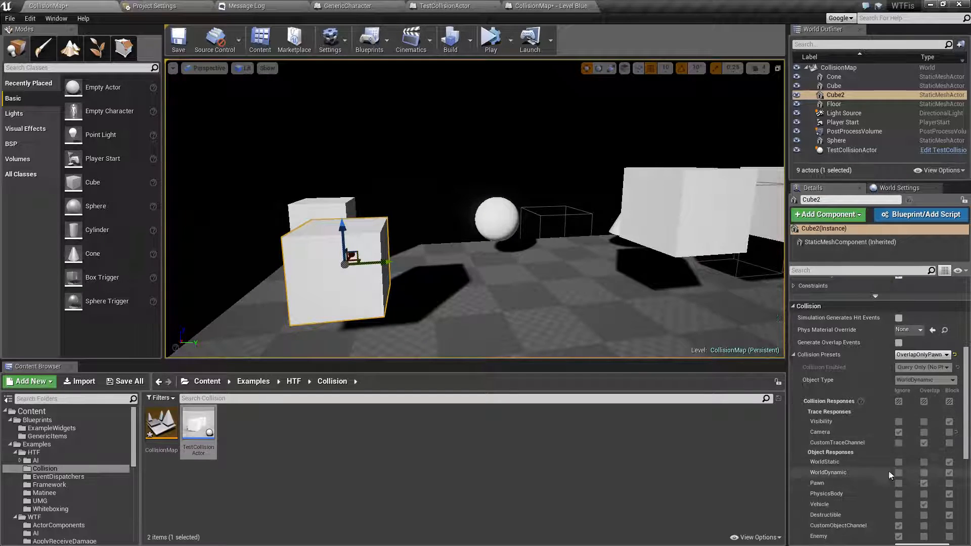
{"action": "left_click", "coordinate": [949, 515]}
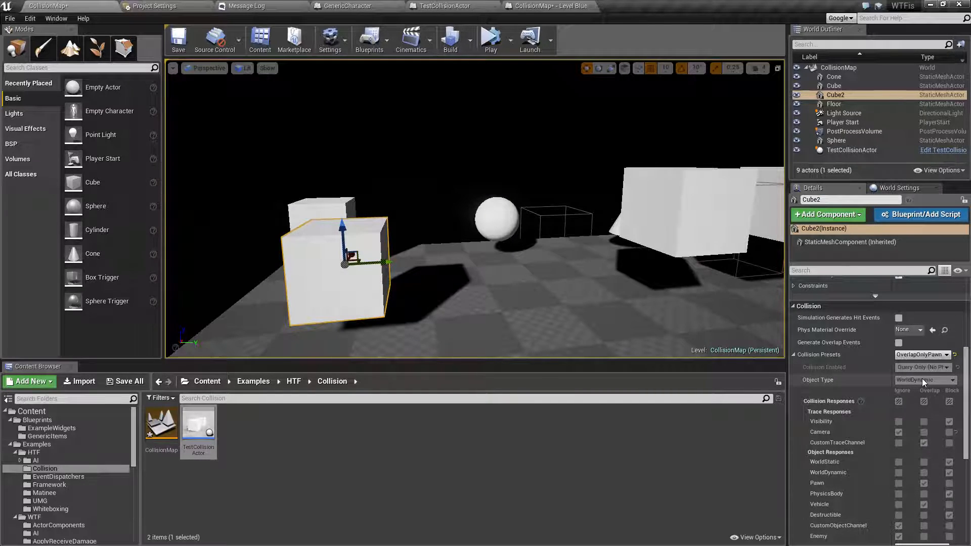
Select the Floor and examine its collision preset, object type and collision responses
{"action": "left_click", "coordinate": [568, 307]}
{"action": "left_click", "coordinate": [358, 276]}
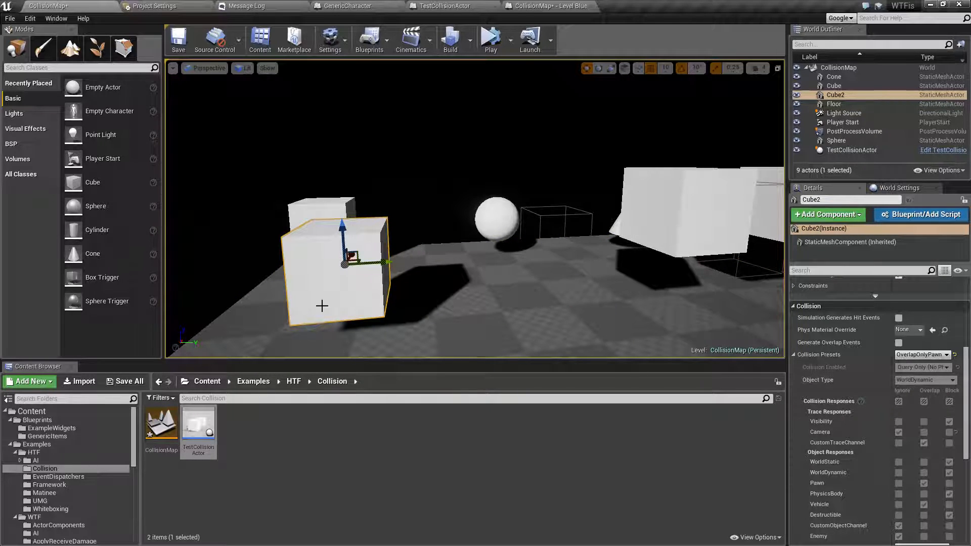
{"action": "left_click", "coordinate": [468, 327]}
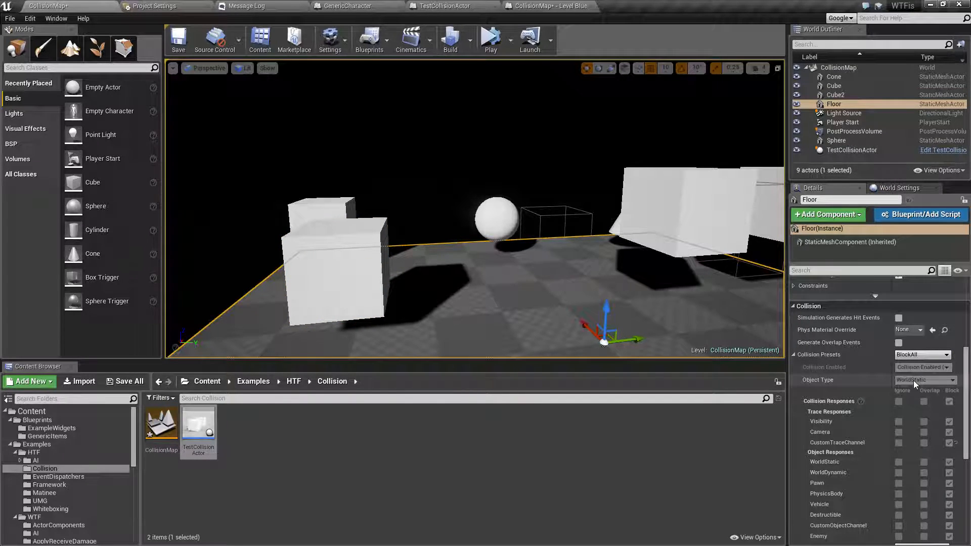
{"action": "scroll", "coordinate": [910, 382], "scroll_direction": "down", "scroll_amount": 2}
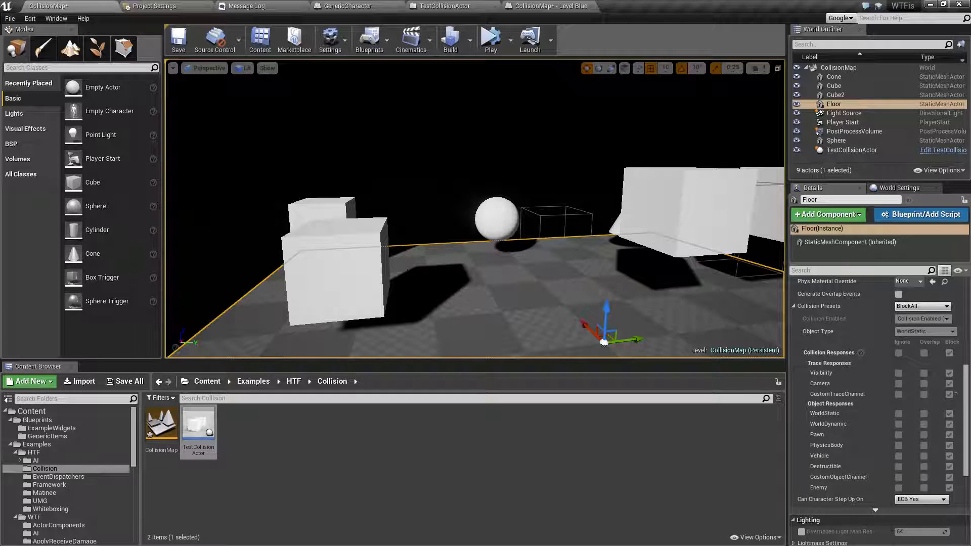
Reselect Cube2, check its WorldStatic response, and run a brief simulation of the level
{"action": "left_click", "coordinate": [346, 225]}
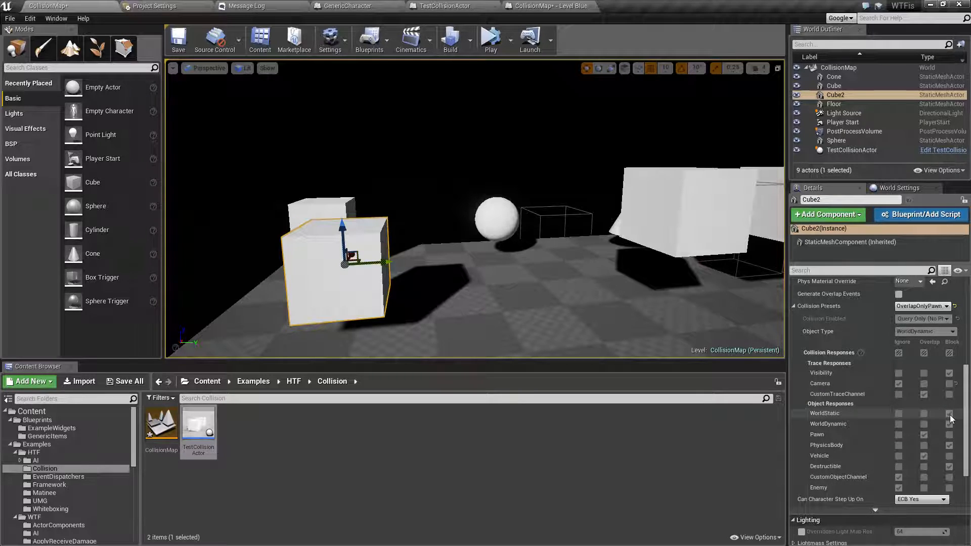
{"action": "left_click", "coordinate": [490, 40]}
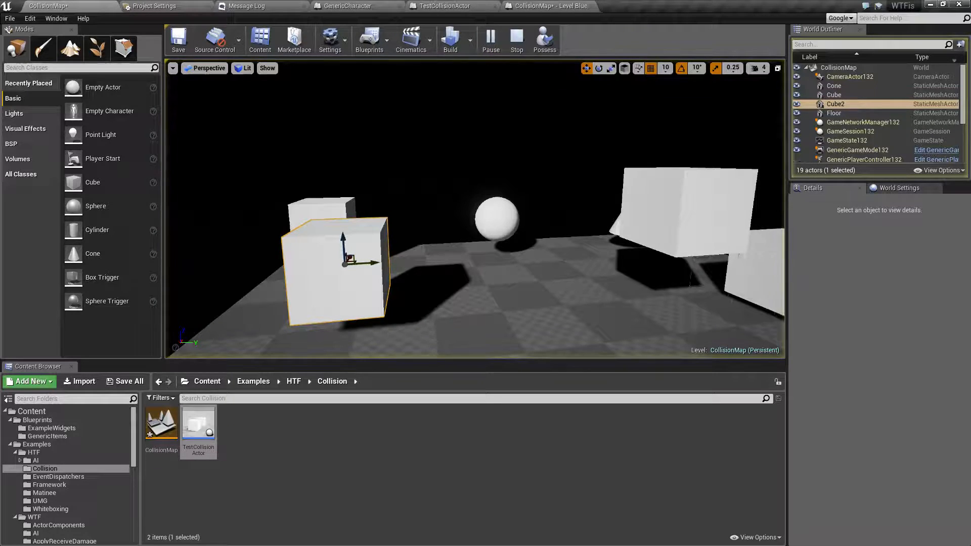
{"action": "left_click", "coordinate": [515, 43]}
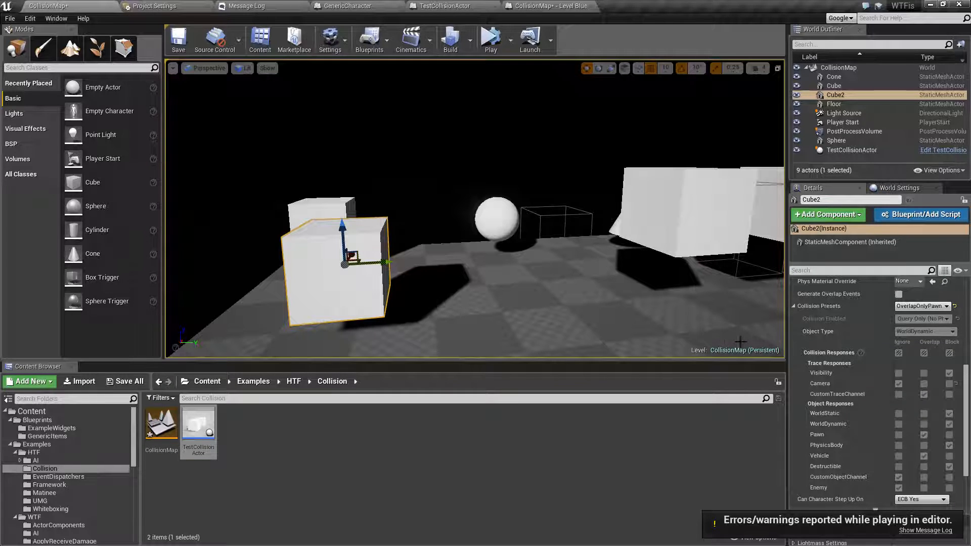
Try the BlockAll preset on Cube2, set its Collision Presets to UI and review the collision responses
{"action": "scroll", "coordinate": [860, 372], "scroll_direction": "up", "scroll_amount": 2}
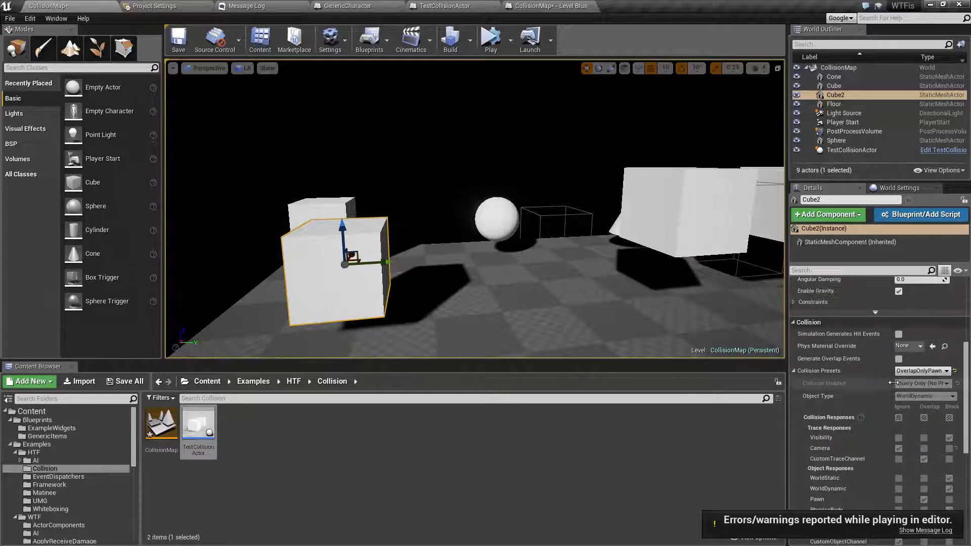
{"action": "left_click", "coordinate": [919, 371]}
{"action": "left_click", "coordinate": [906, 391]}
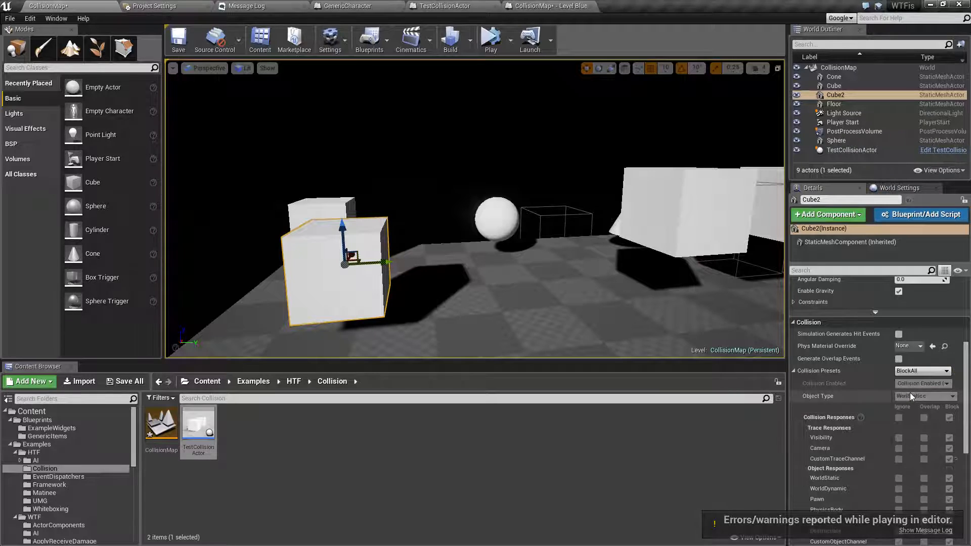
{"action": "left_click", "coordinate": [915, 372]}
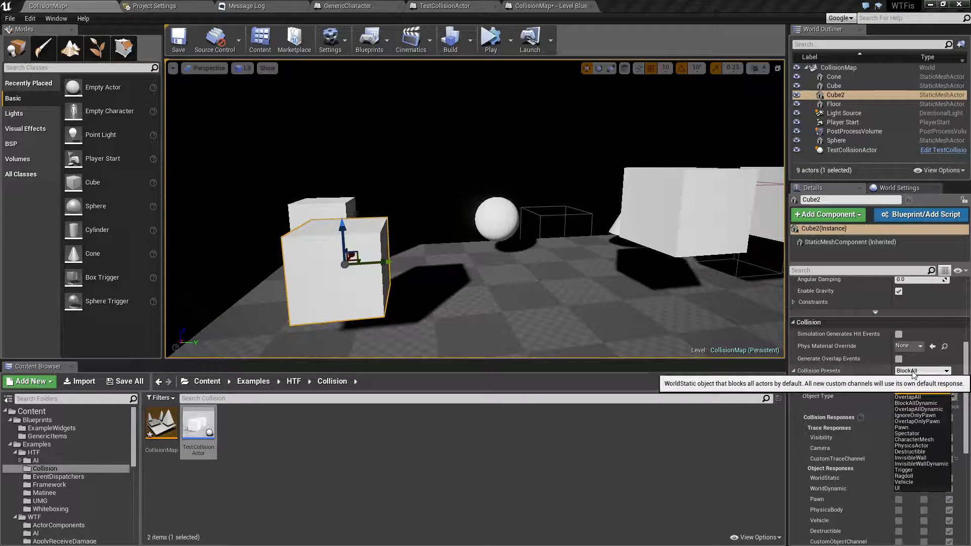
{"action": "left_click", "coordinate": [913, 486]}
{"action": "scroll", "coordinate": [916, 467], "scroll_direction": "down", "scroll_amount": 2}
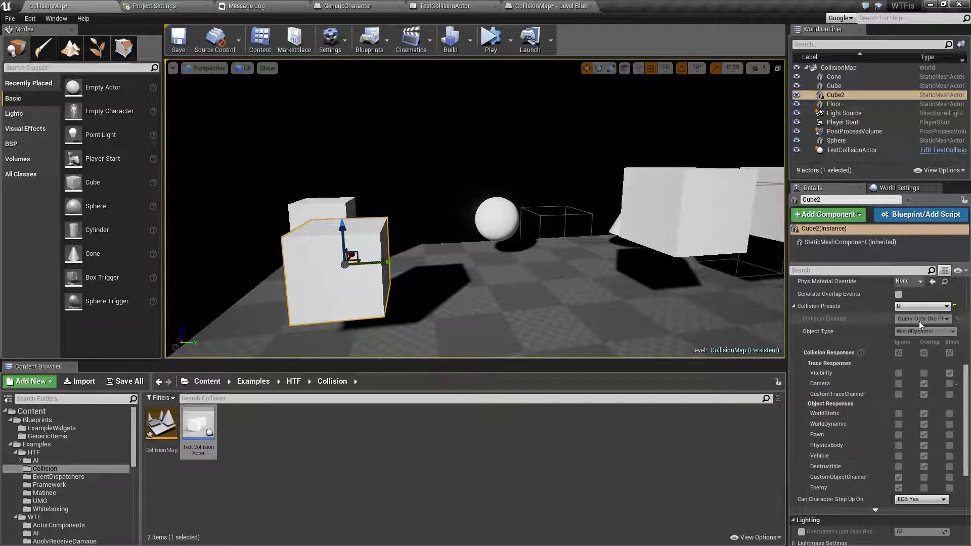
Try the OverlapAll and OverlapAllDynamic collision presets on Cube2 and compare their collision settings
{"action": "left_click", "coordinate": [923, 306]}
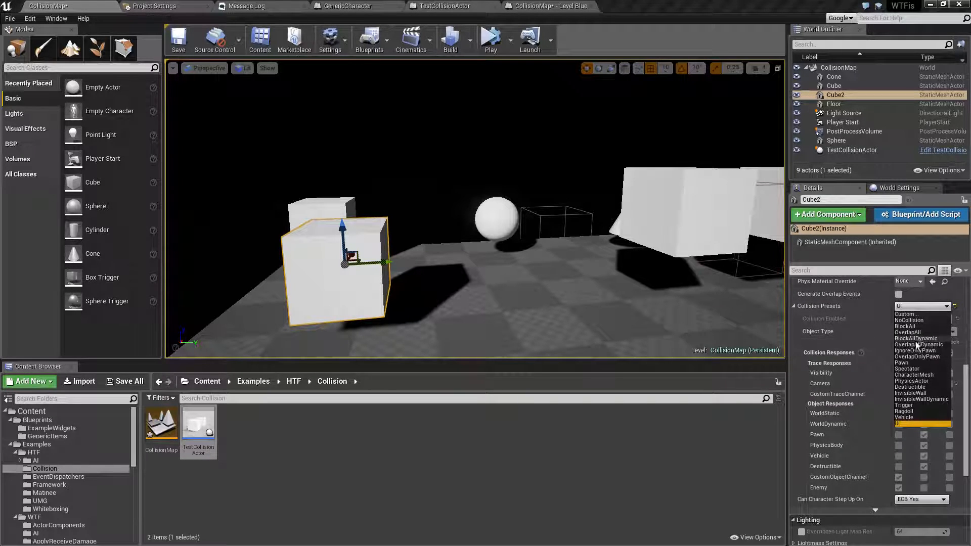
{"action": "left_click", "coordinate": [910, 333]}
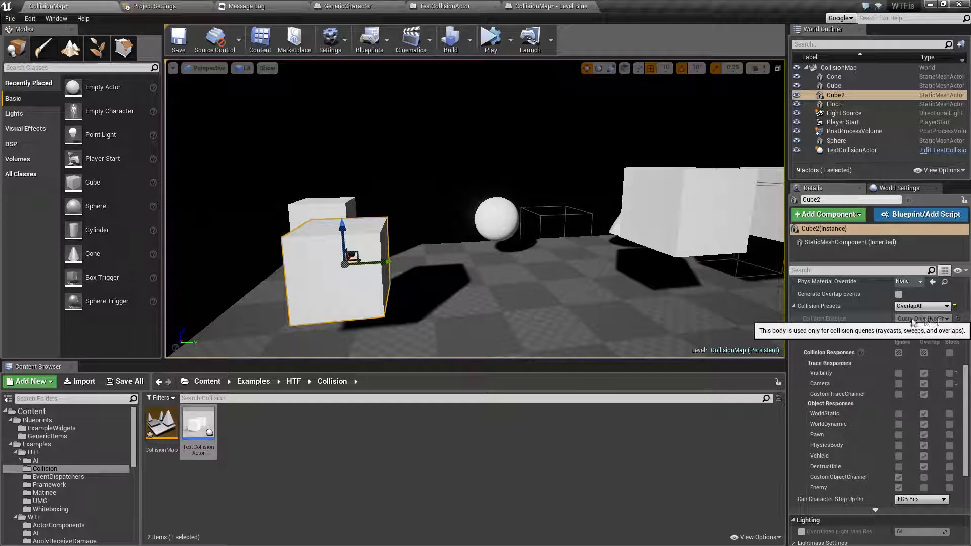
{"action": "left_click", "coordinate": [928, 306]}
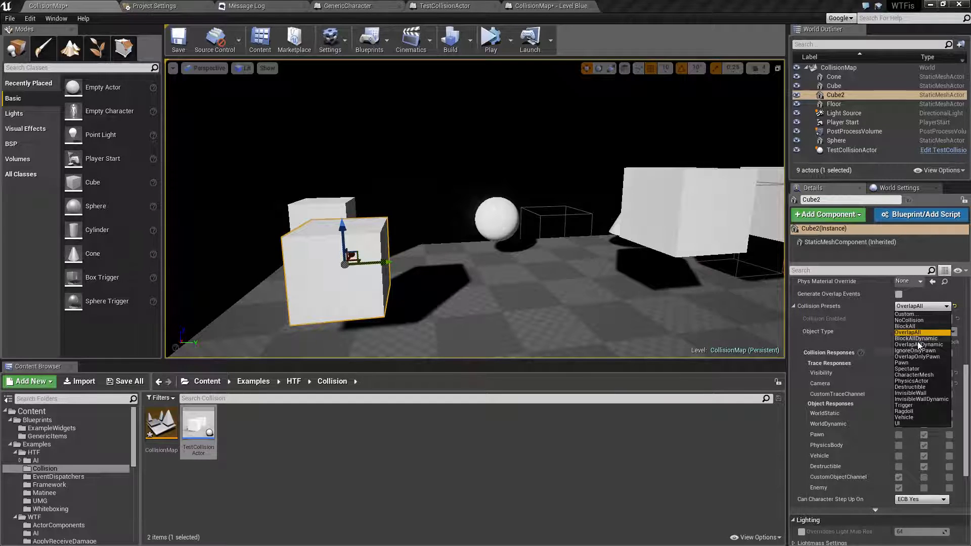
{"action": "left_click", "coordinate": [916, 346]}
Set Cube2's Collision Presets to BlockAllDynamic and run a brief simulation of the level
{"action": "left_click", "coordinate": [913, 307]}
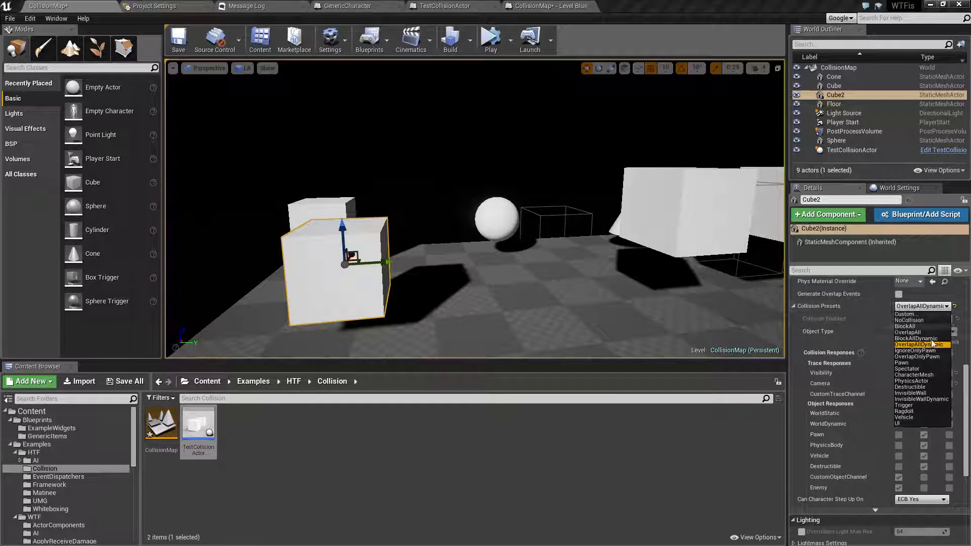
{"action": "left_click", "coordinate": [918, 339]}
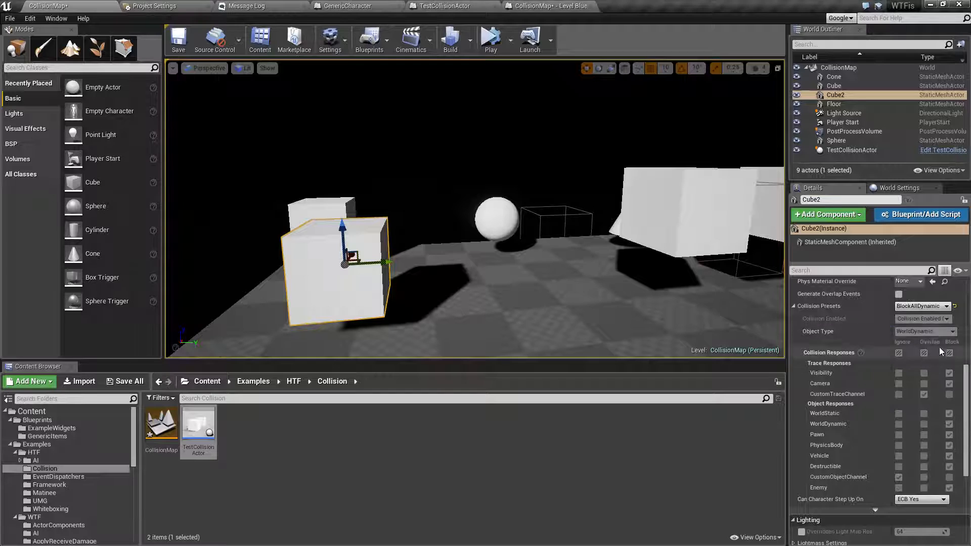
{"action": "left_click", "coordinate": [492, 41]}
{"action": "left_click", "coordinate": [517, 41]}
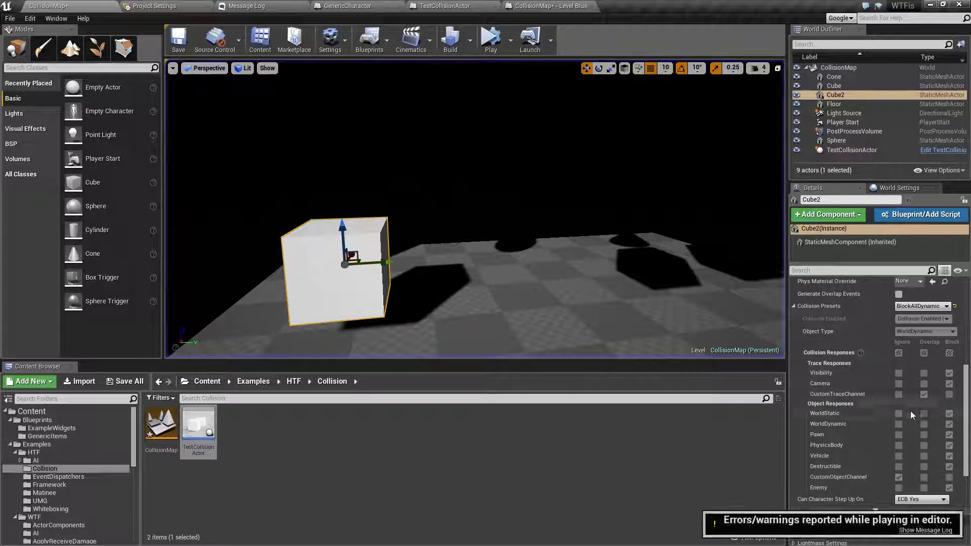
Enable Simulate Physics on Cube2, briefly run the level to test the cube's physics, and stop the simulation
{"action": "left_click", "coordinate": [898, 293]}
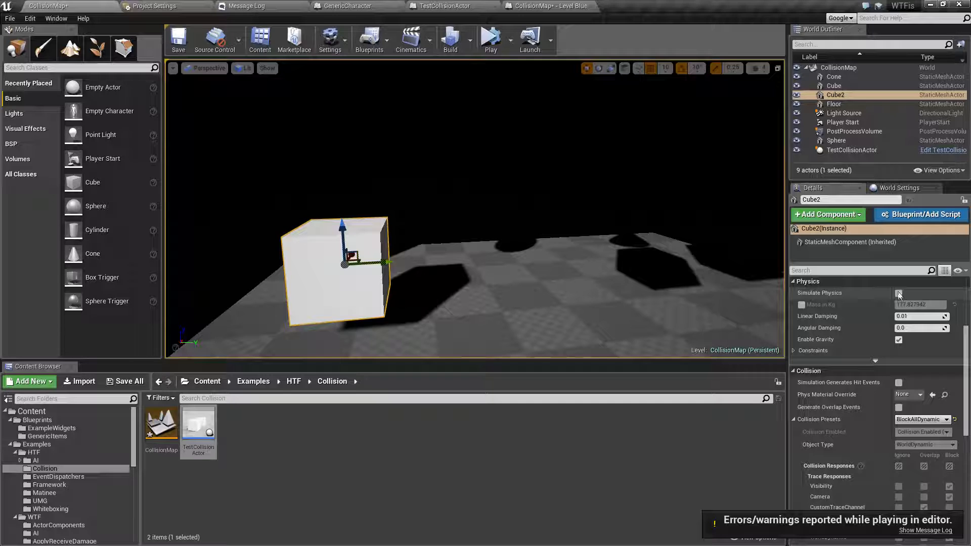
{"action": "left_click", "coordinate": [492, 41]}
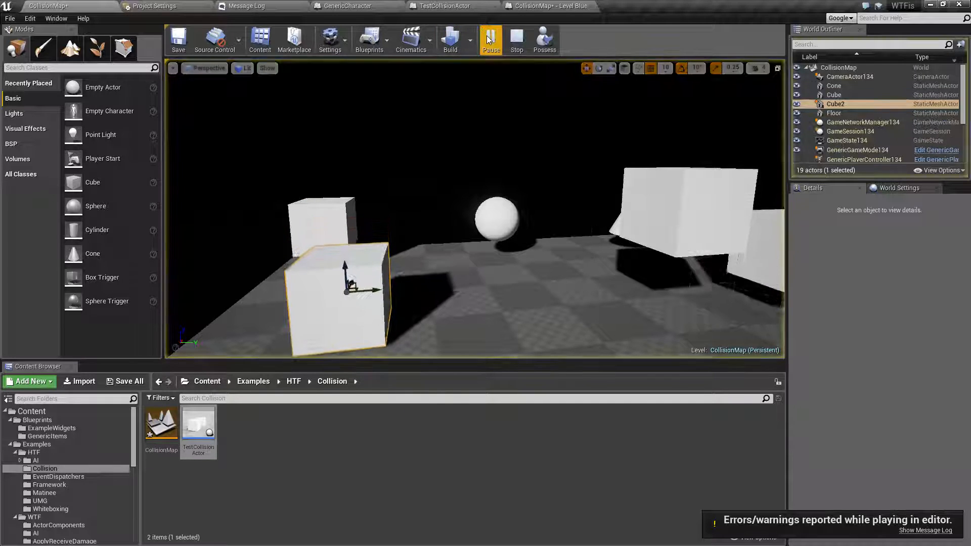
{"action": "left_click", "coordinate": [517, 40]}
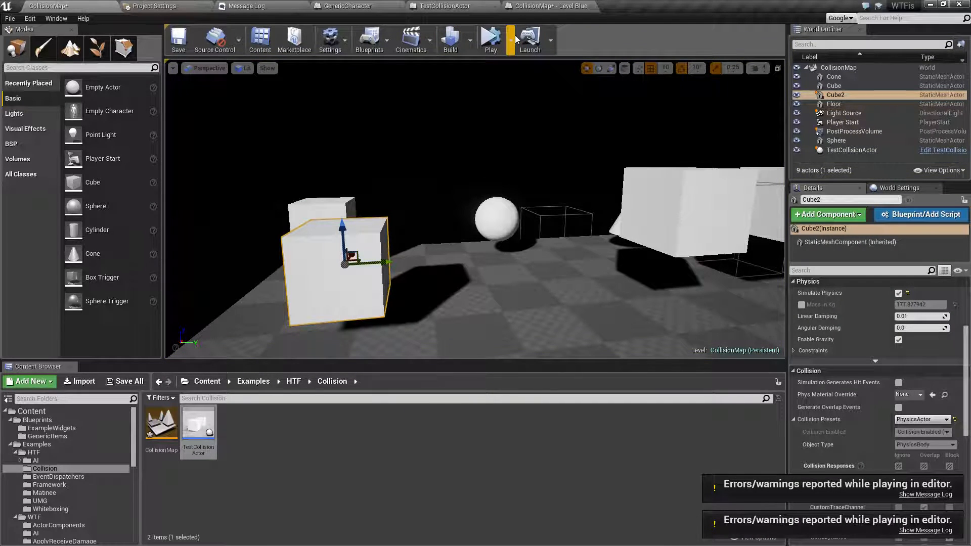